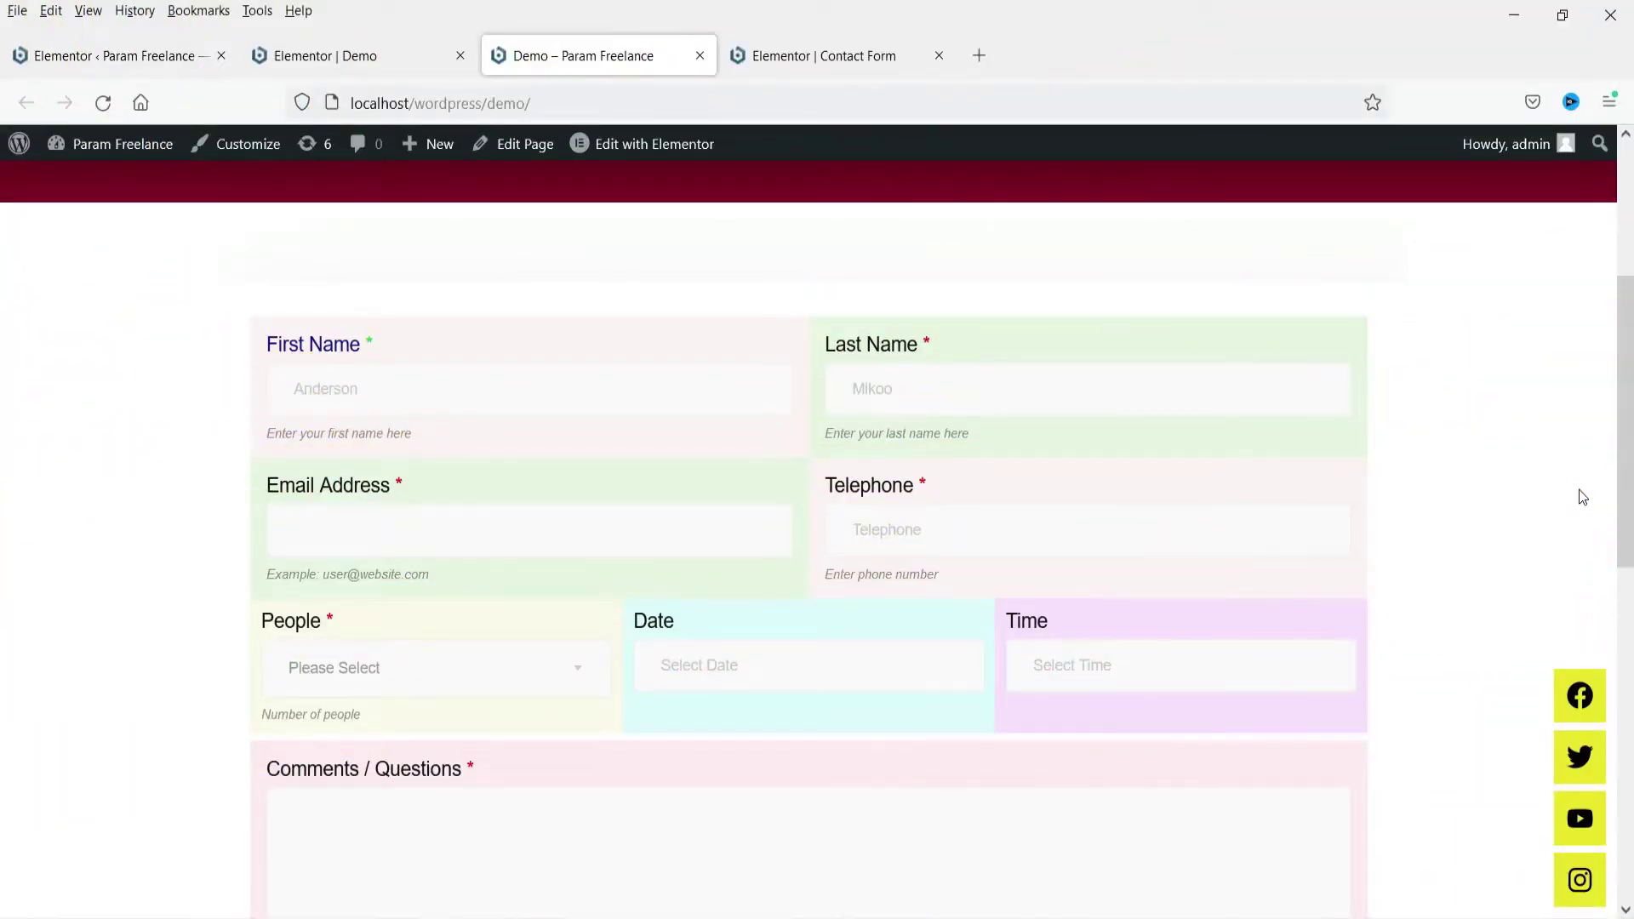
Scroll through the Demo page's contact form: name, email, telephone, people, date, time, comments
scroll(1489, 460, up, 4)
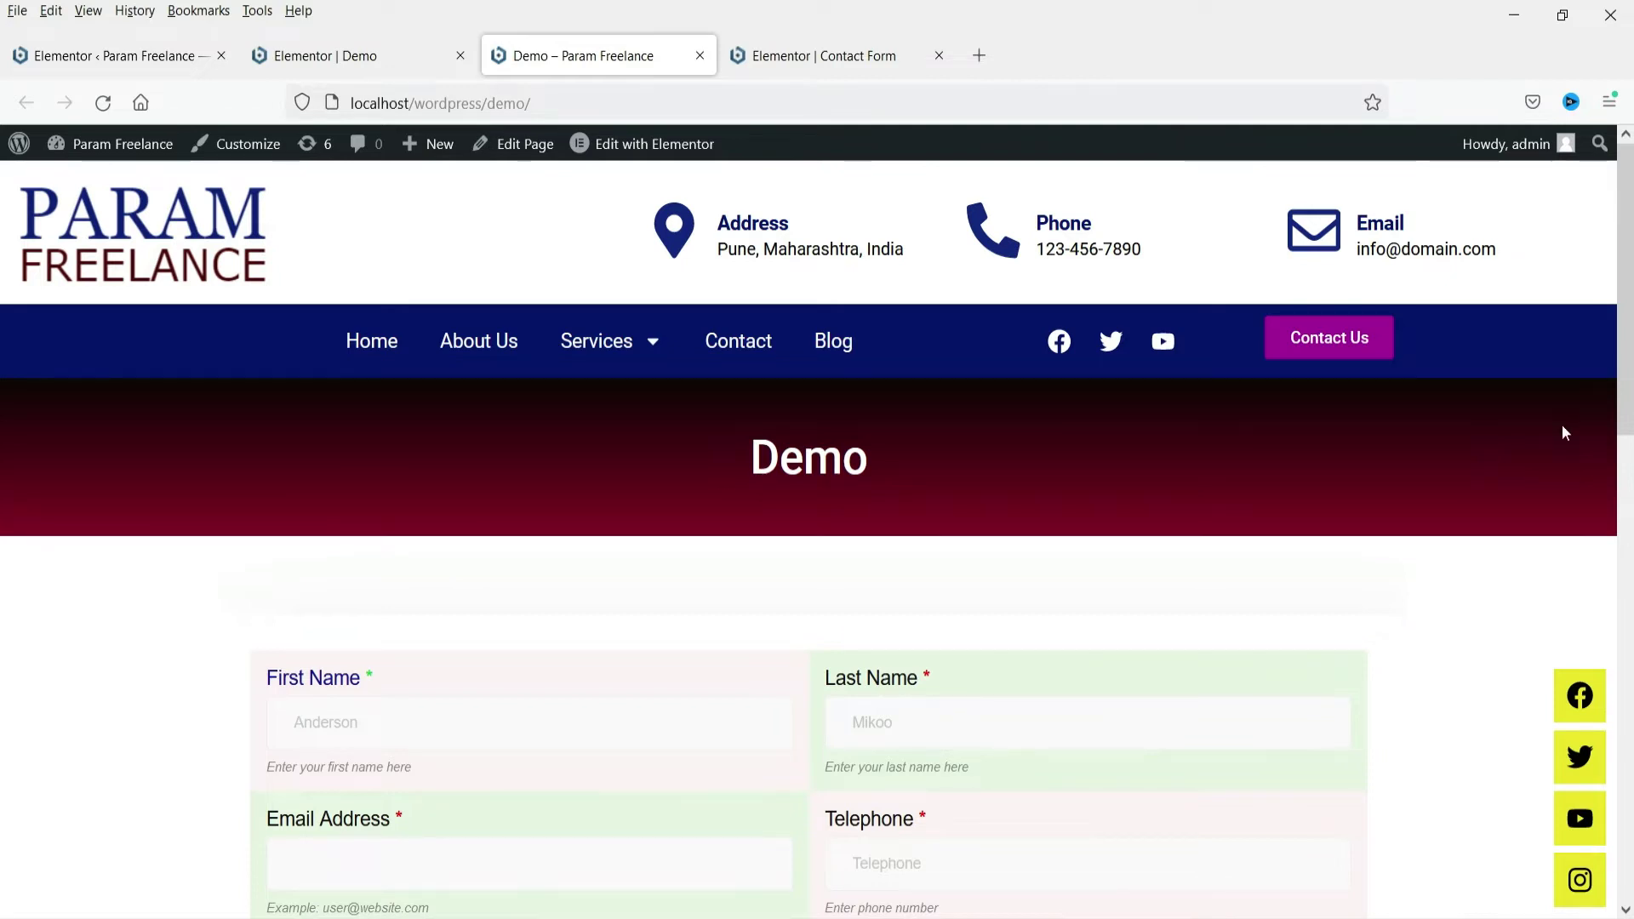
drag(1621, 364, 1628, 555)
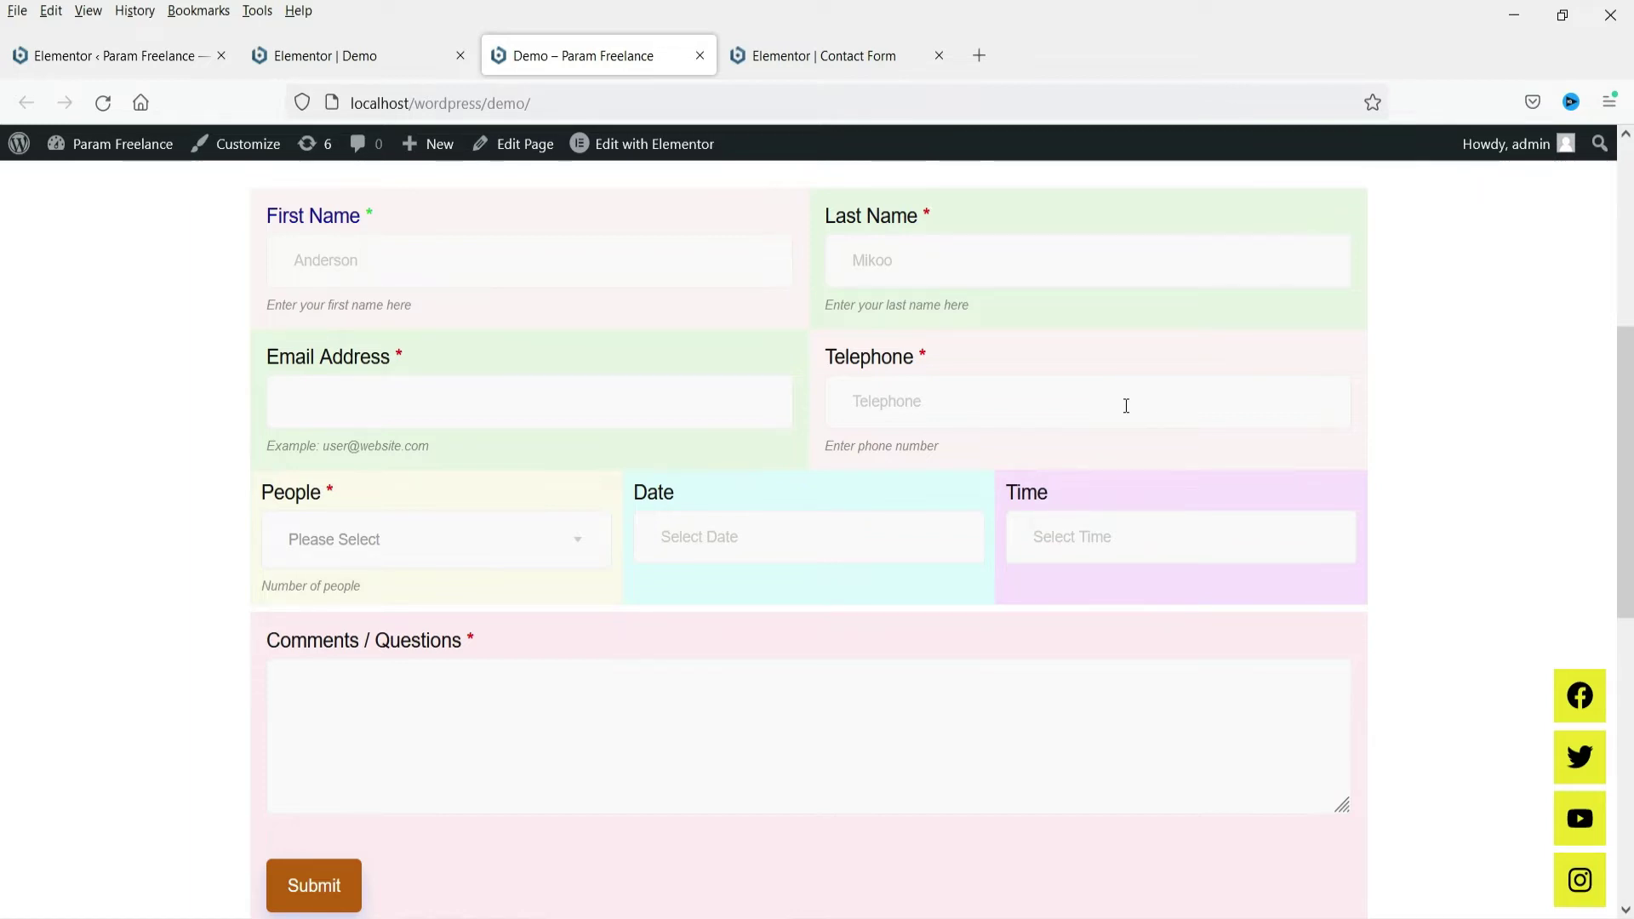
Switch to the Contact Form in Elementor and view its comments field and Submit button
click(844, 66)
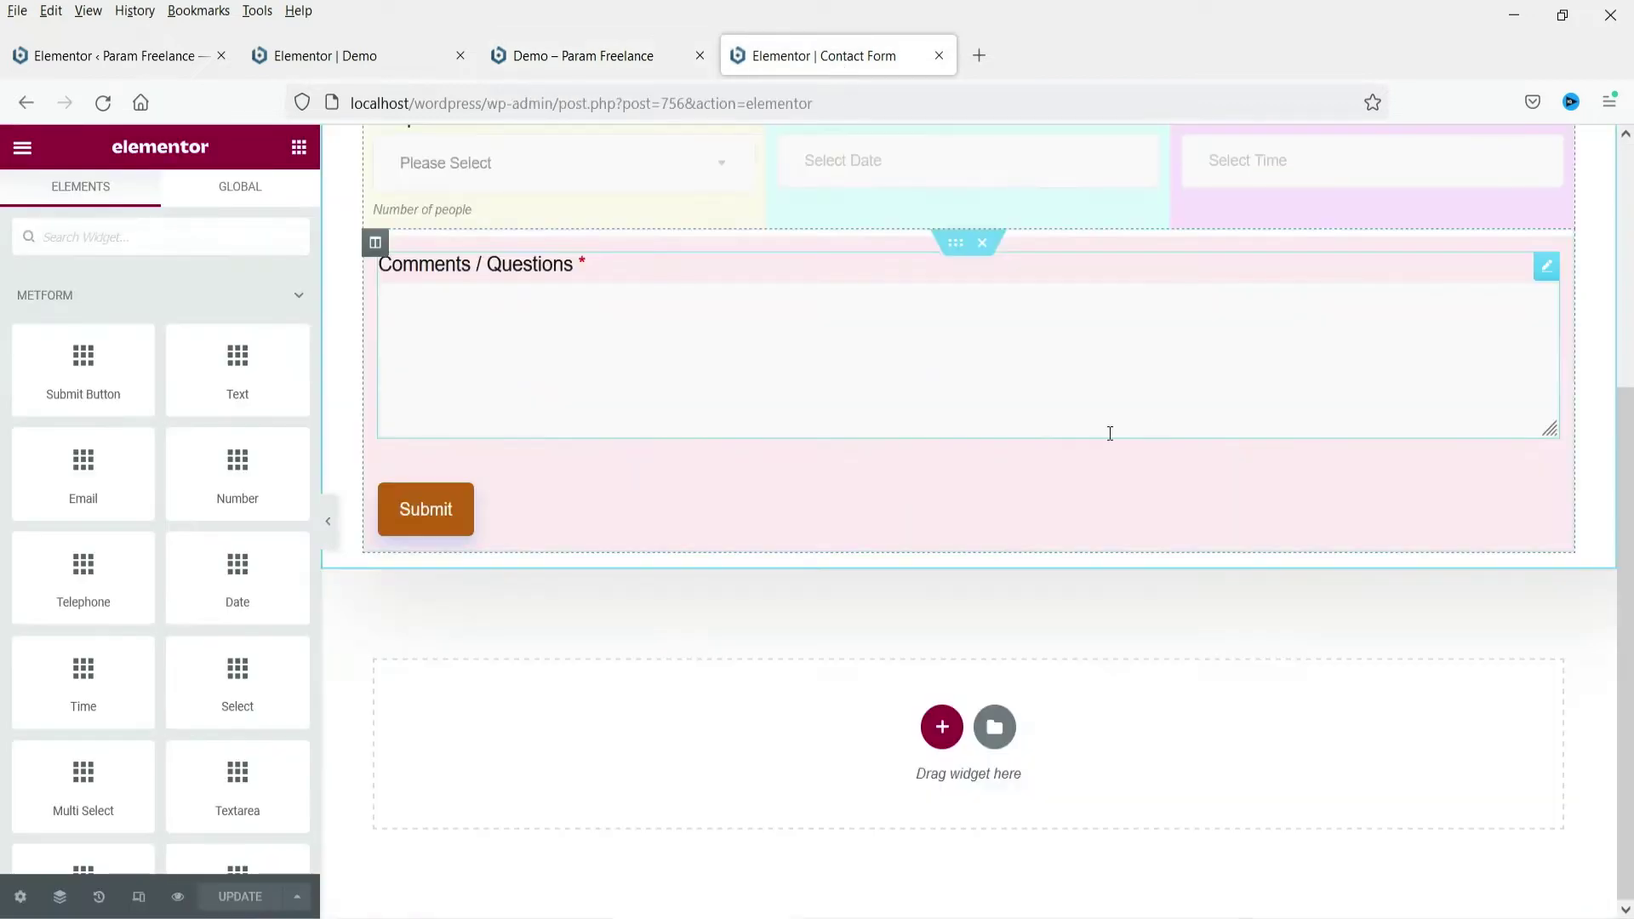
scroll(1139, 431, up, 4)
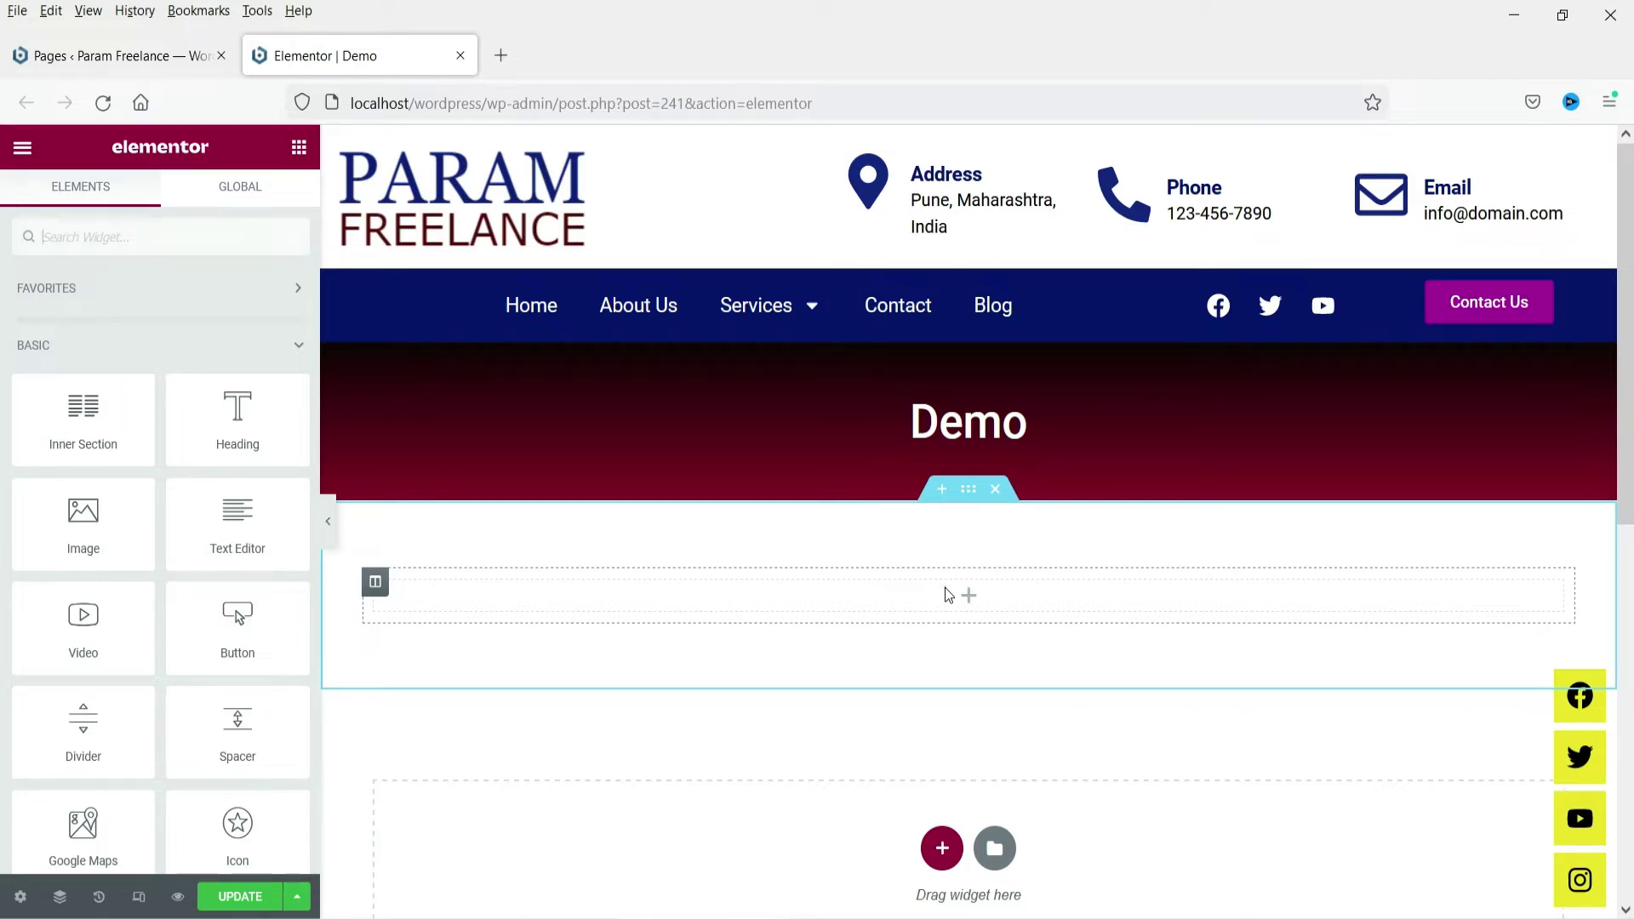
Search widgets for 'form' and drop the Form widget into the Demo page's empty section
click(969, 595)
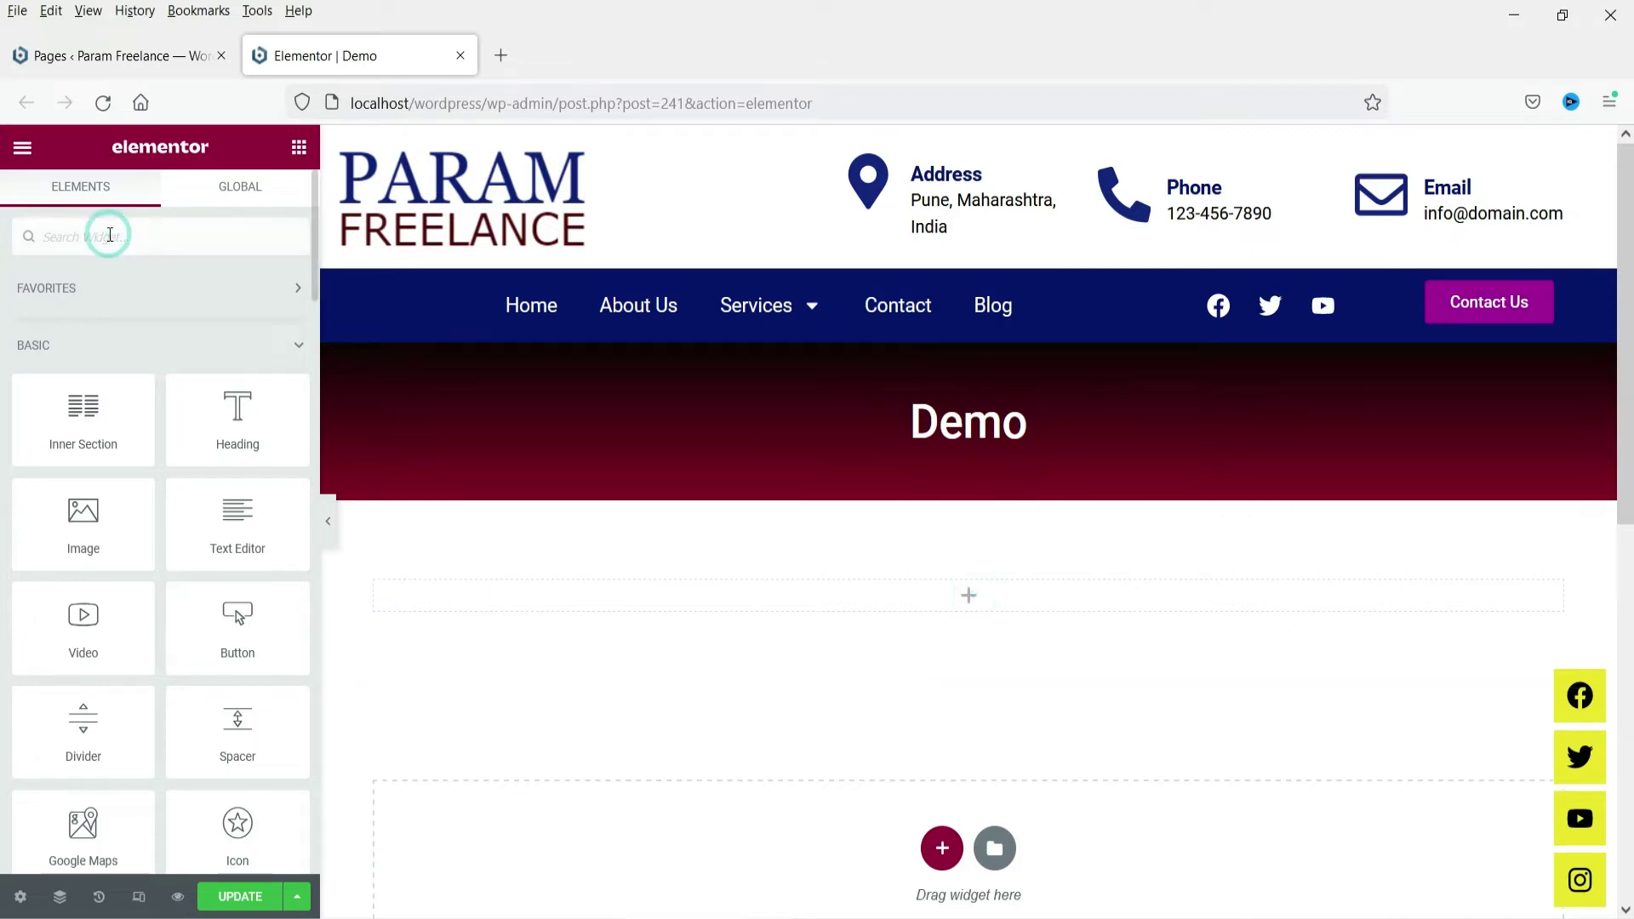
text(form)
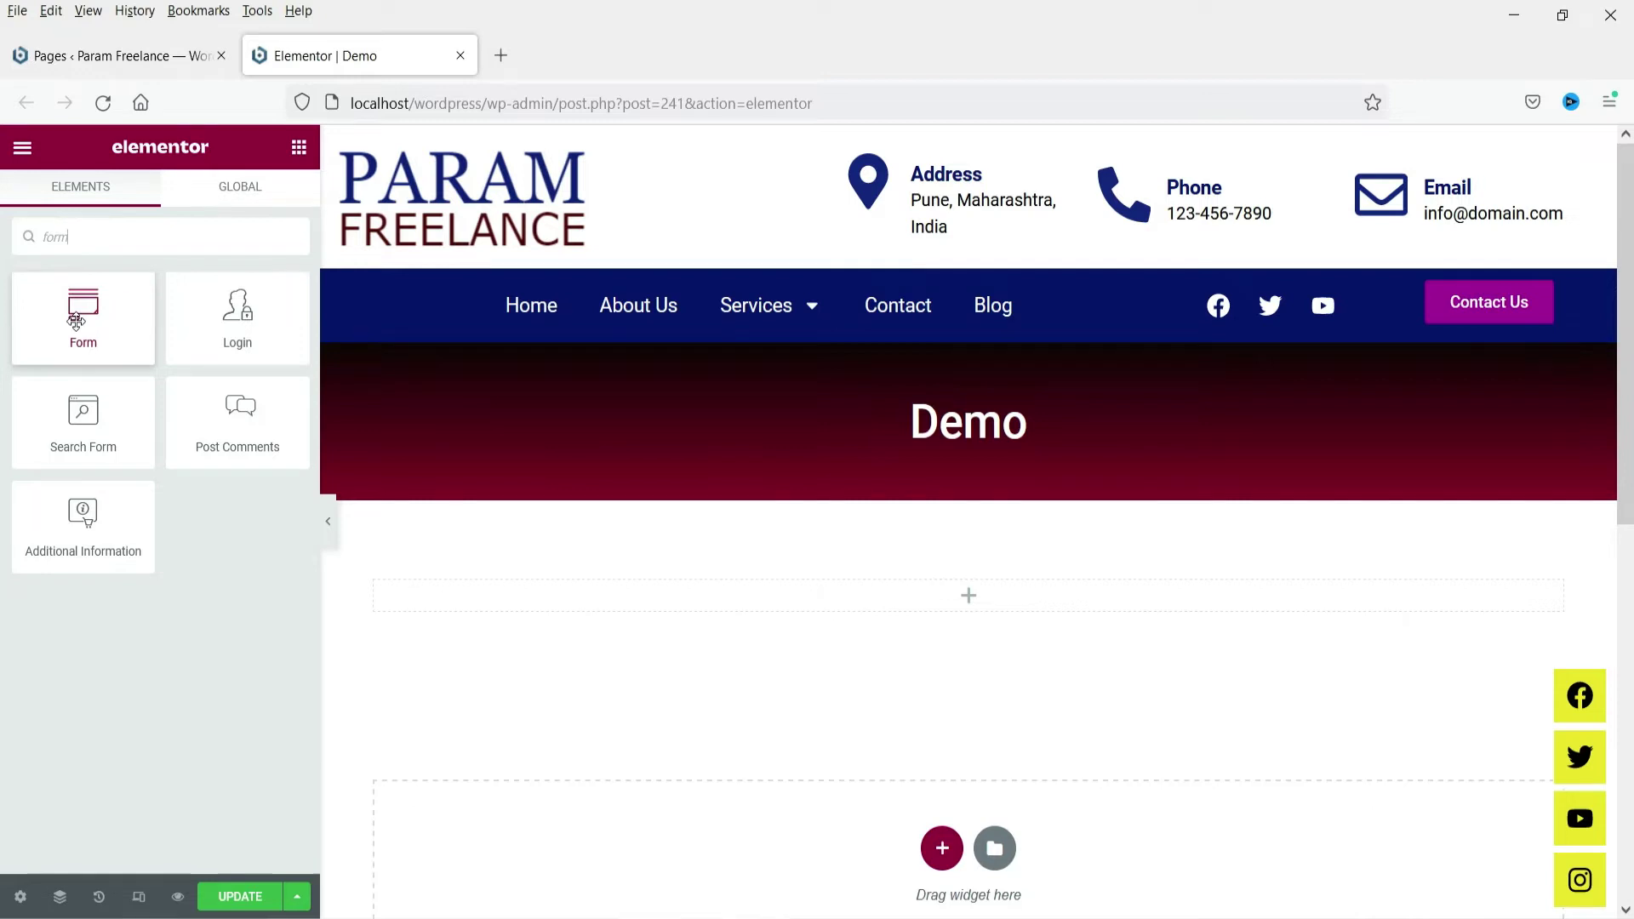
drag(74, 307, 843, 538)
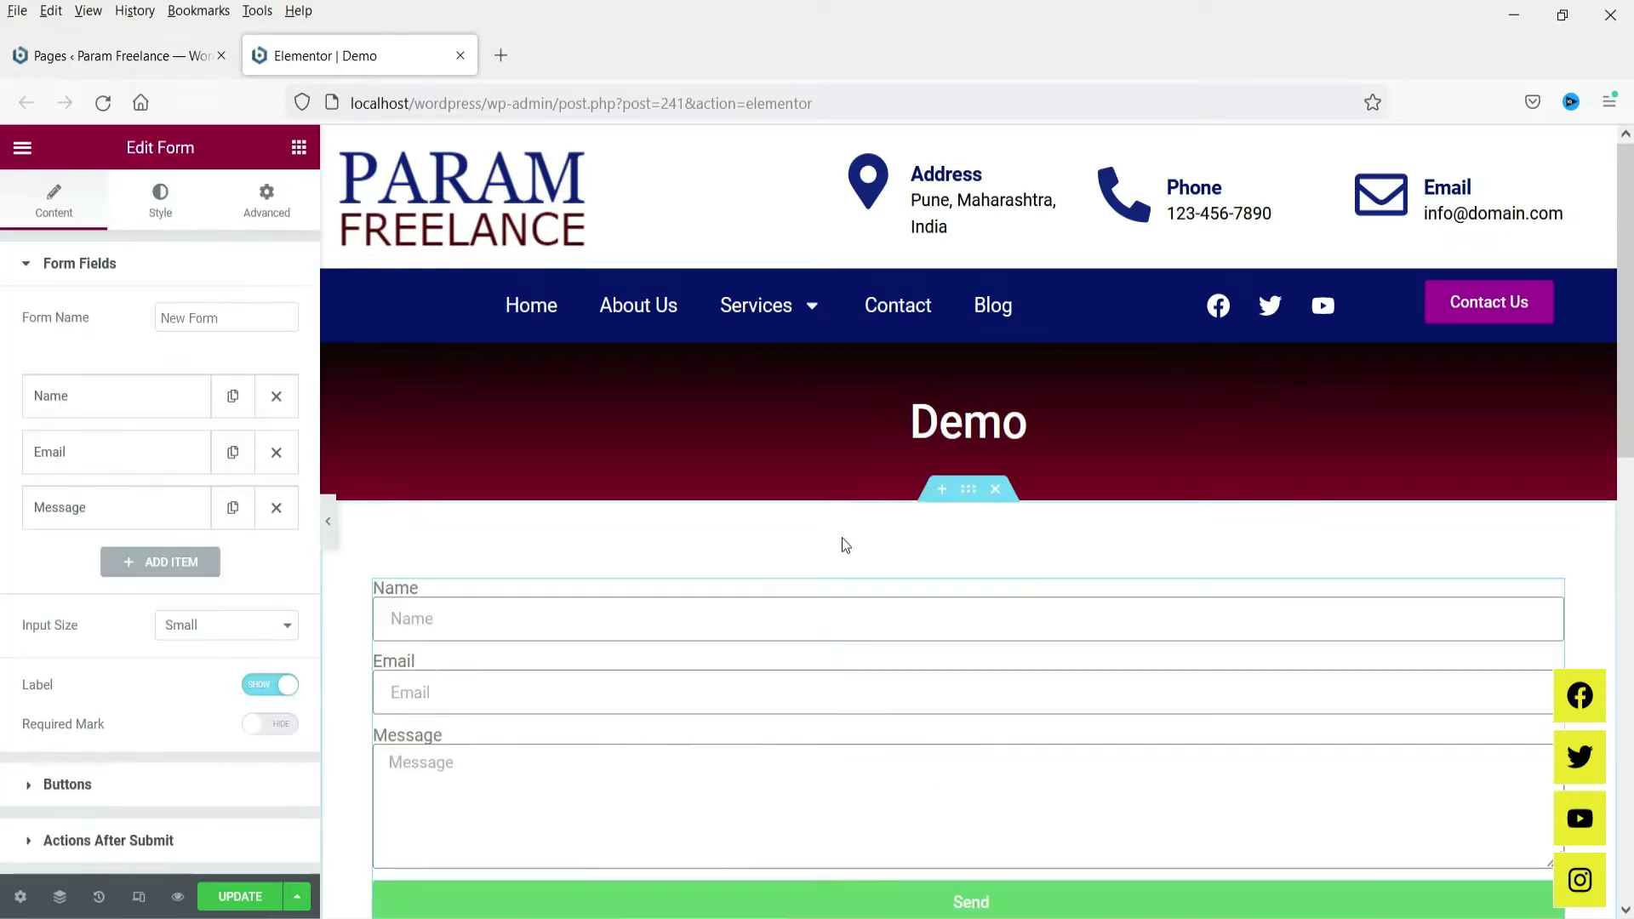
scroll(1382, 417, down, 3)
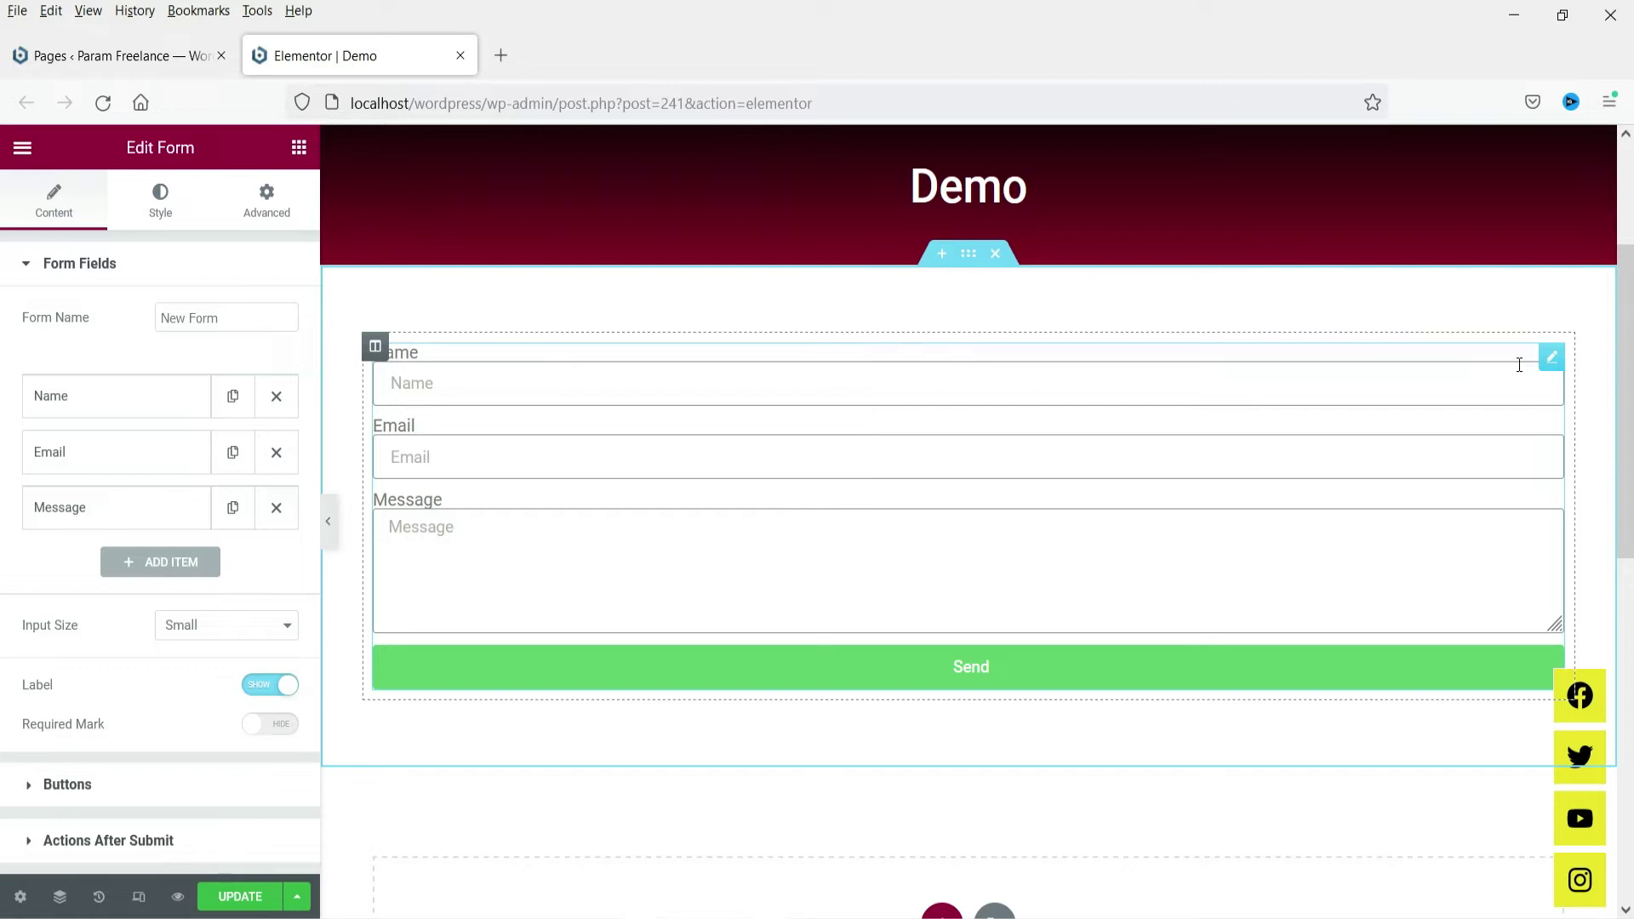
Delete the Form widget from the Demo page and go to the WordPress Pages list
right_click(1530, 365)
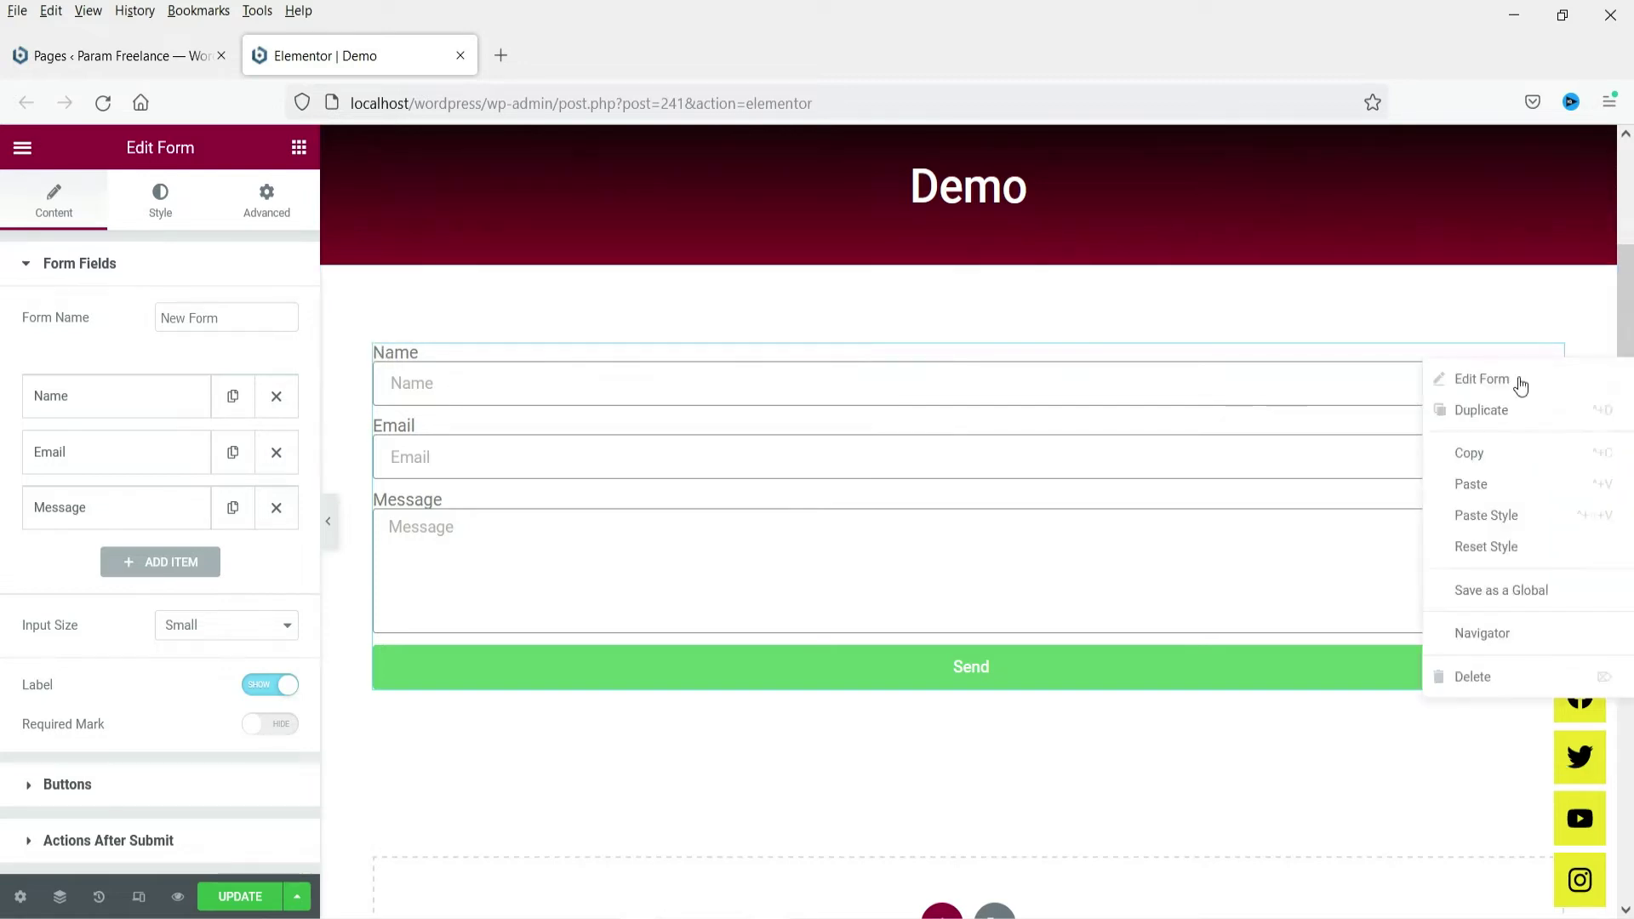
click(1468, 678)
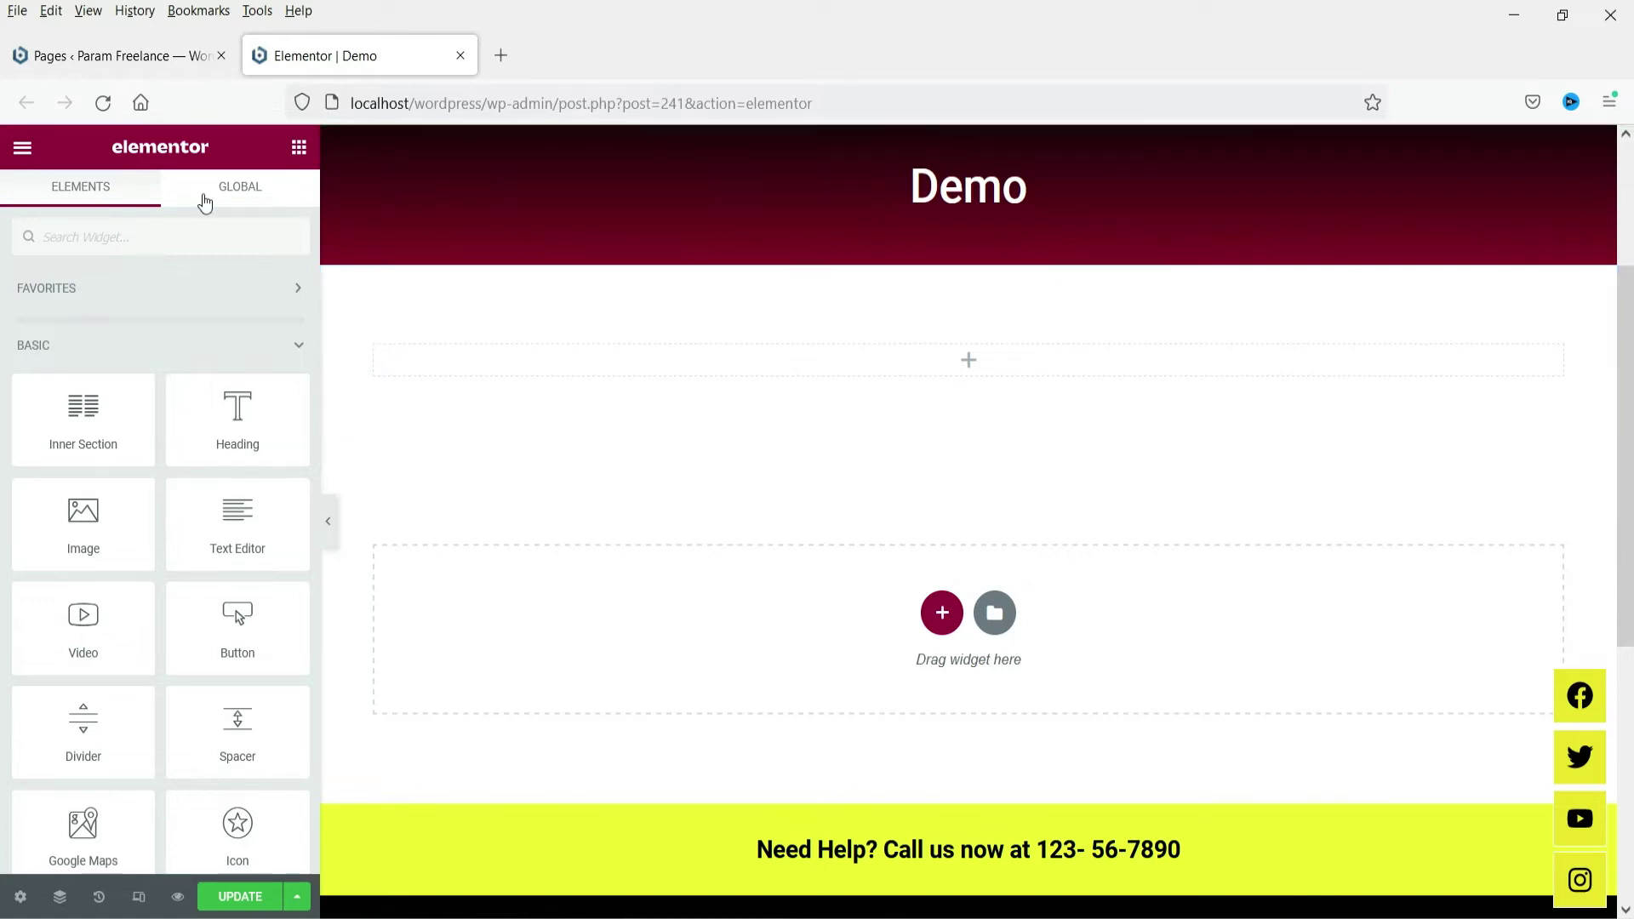
click(66, 57)
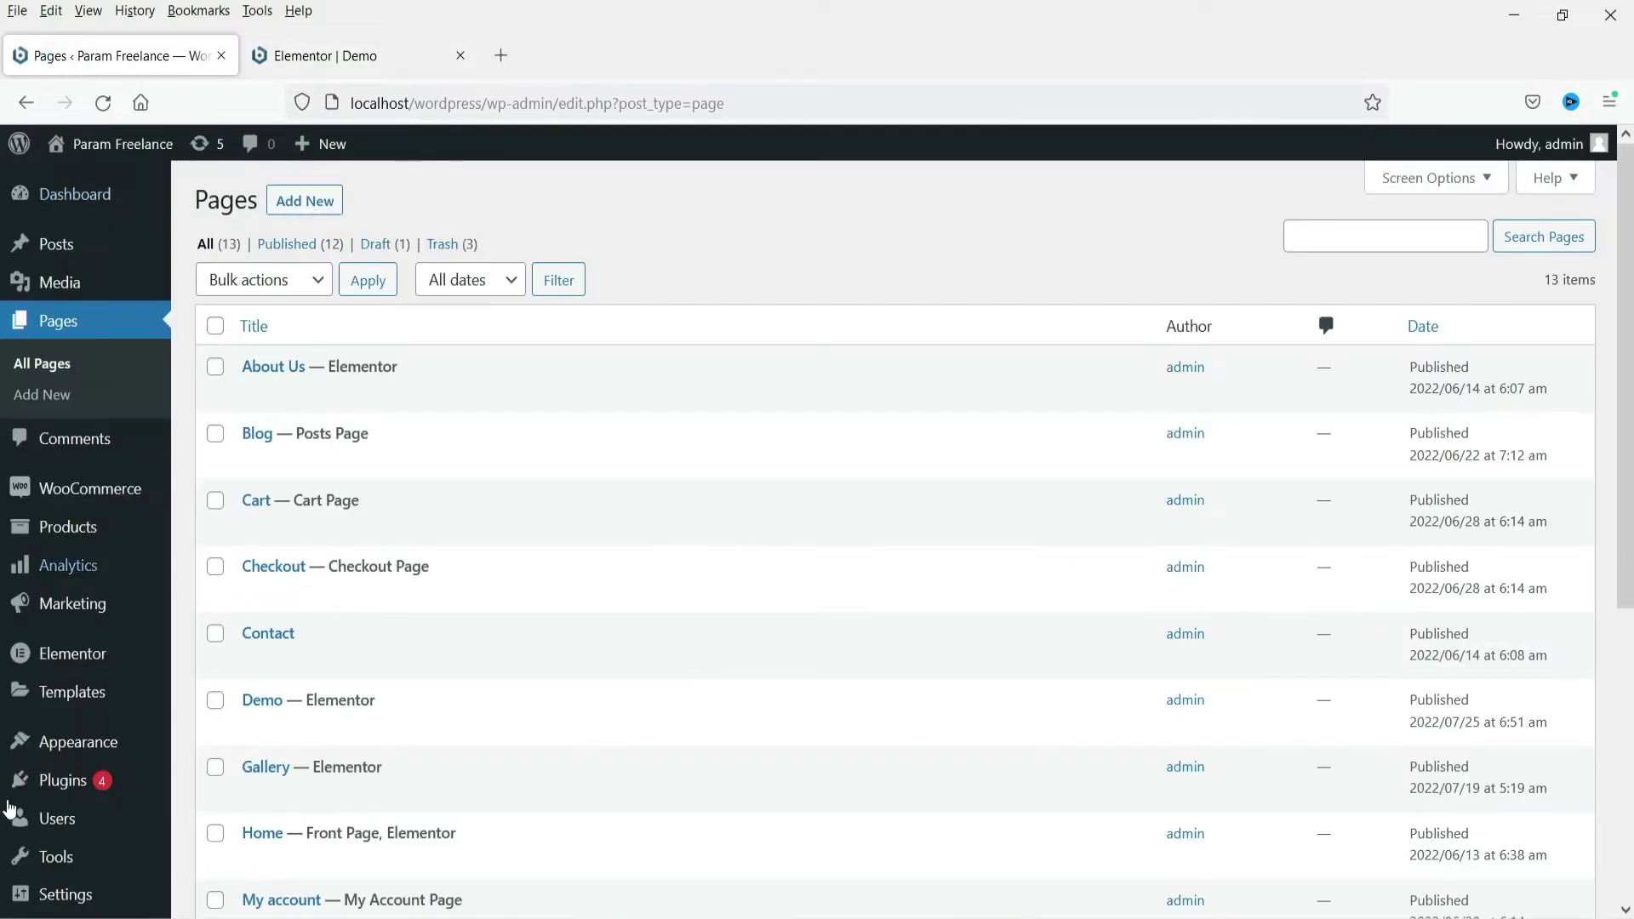
Search Add Plugins for 'elementor form' and browse the resulting plugin list
mouse_move(90, 800)
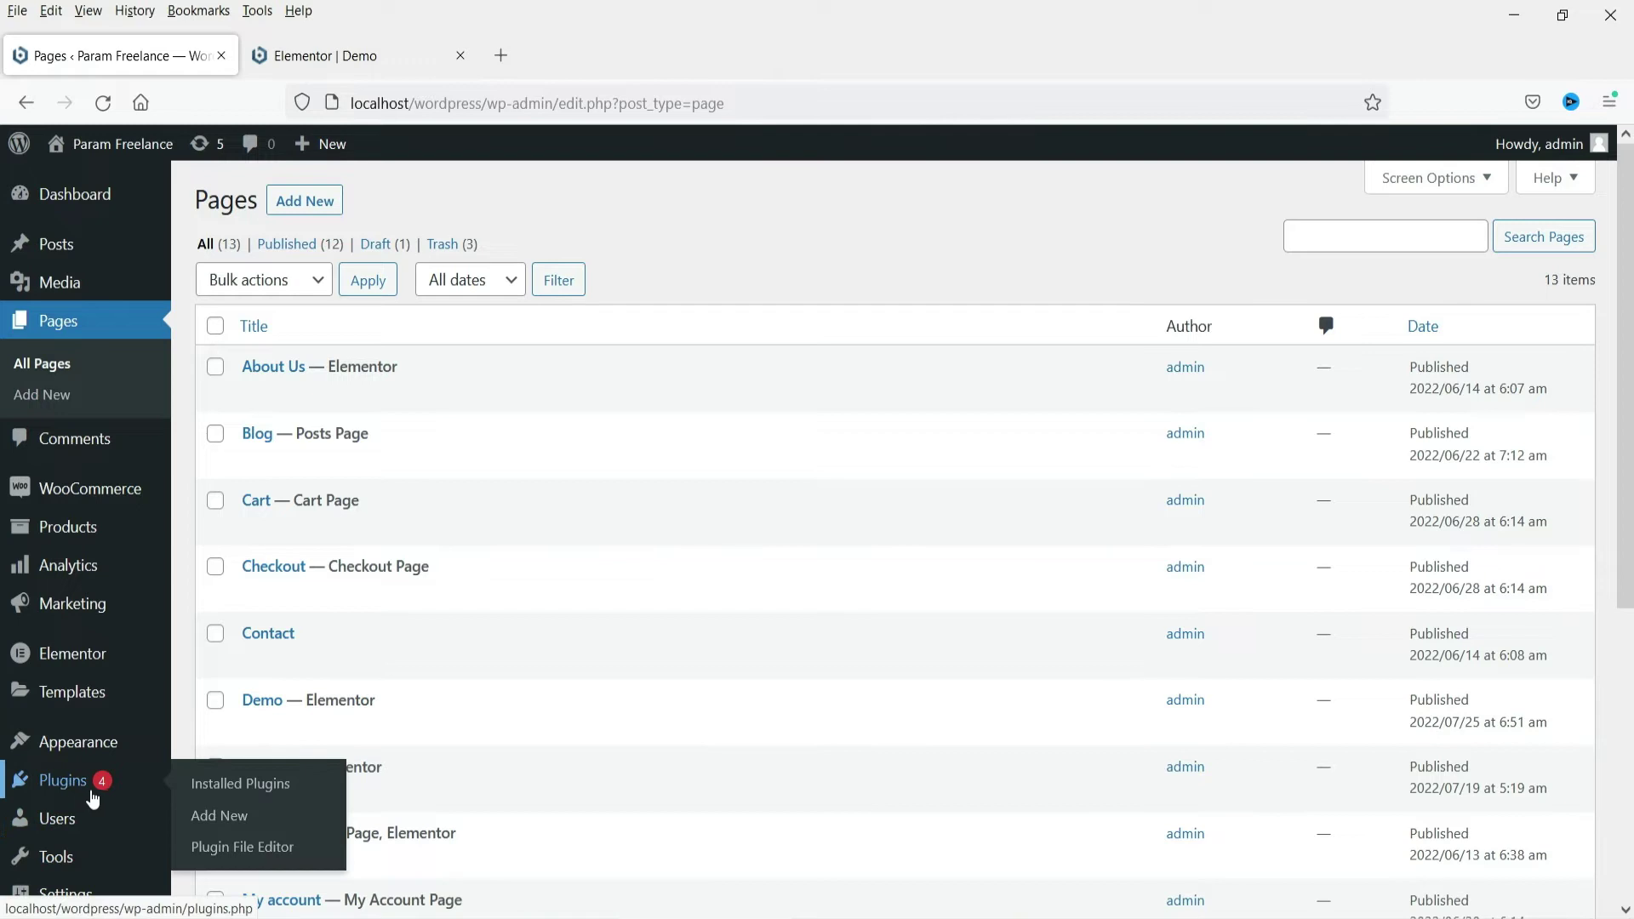
click(215, 817)
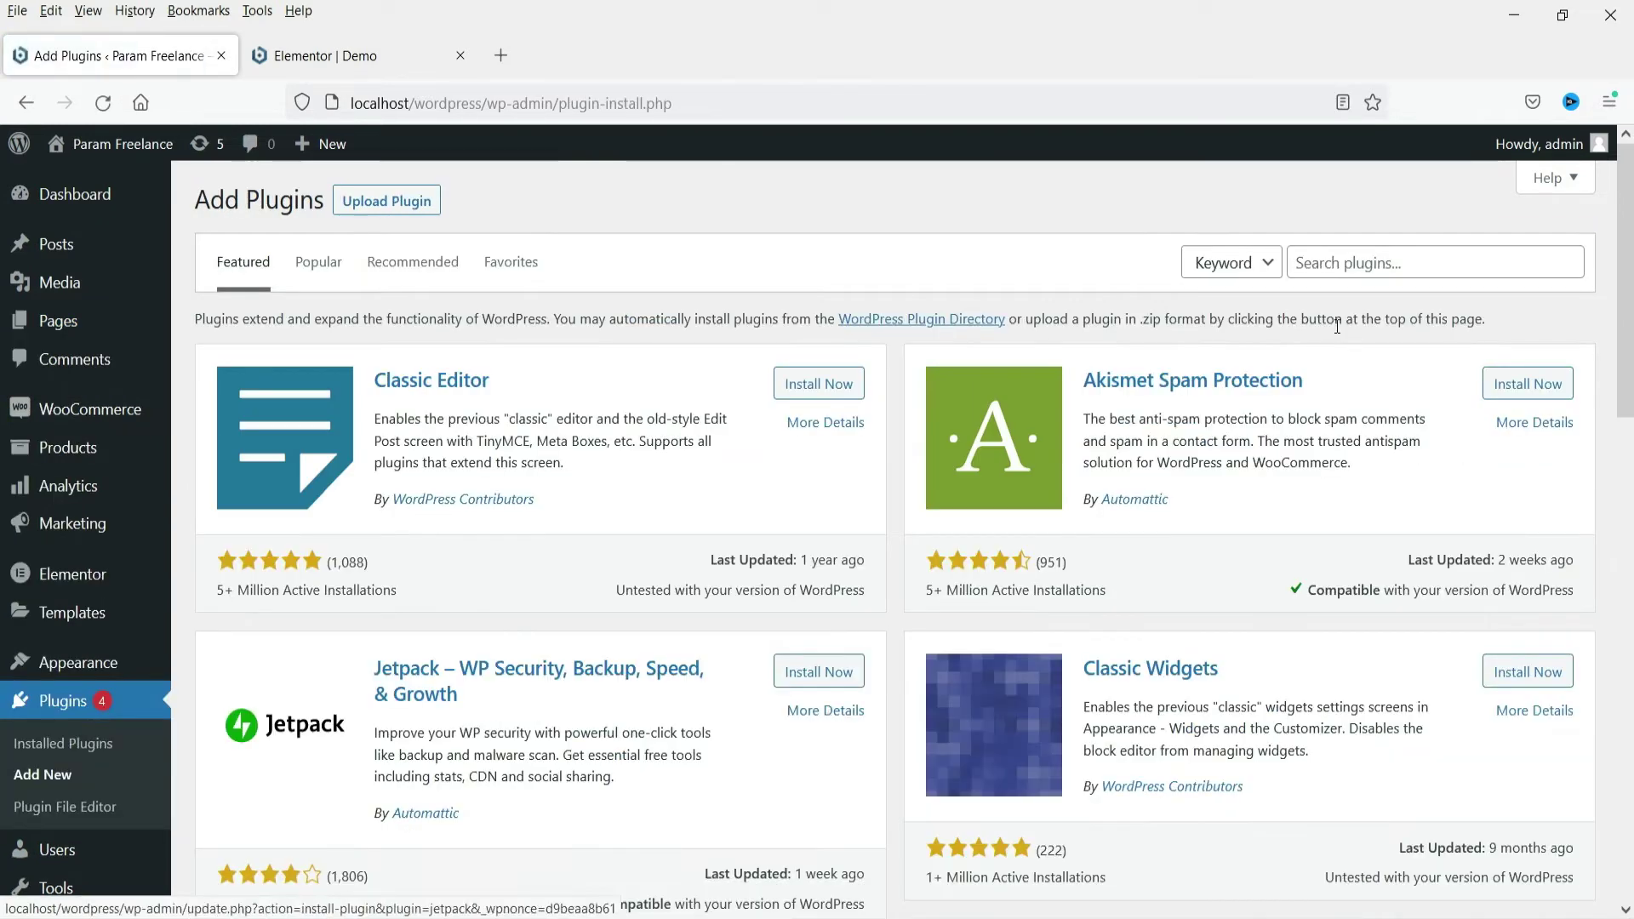
click(1334, 255)
text(elementor f)
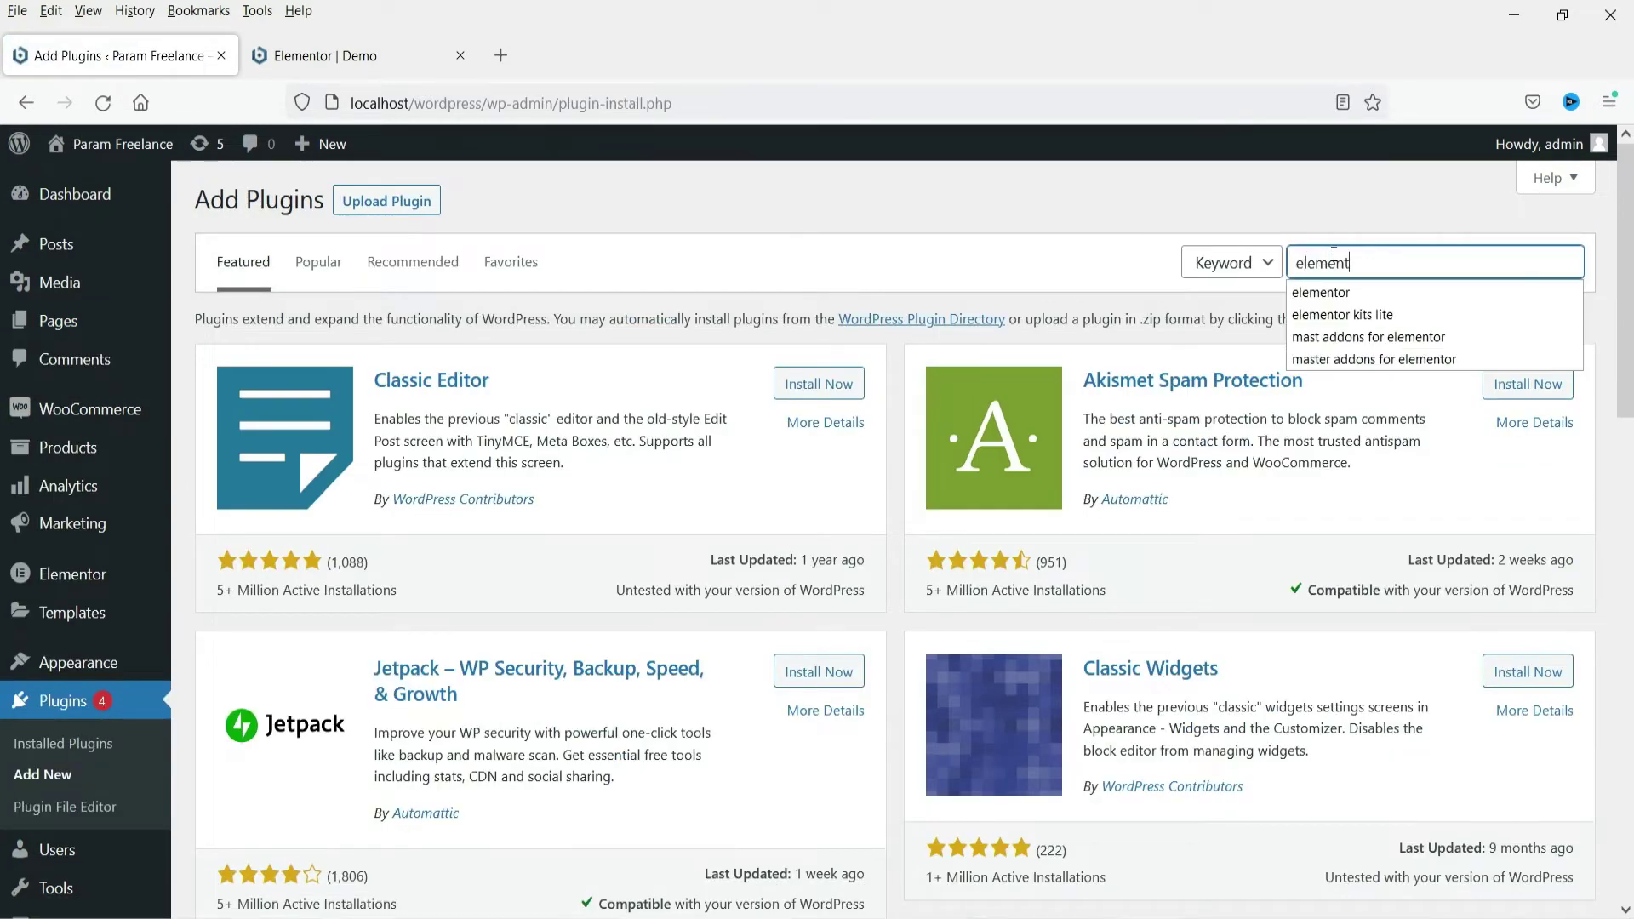
text(orm)
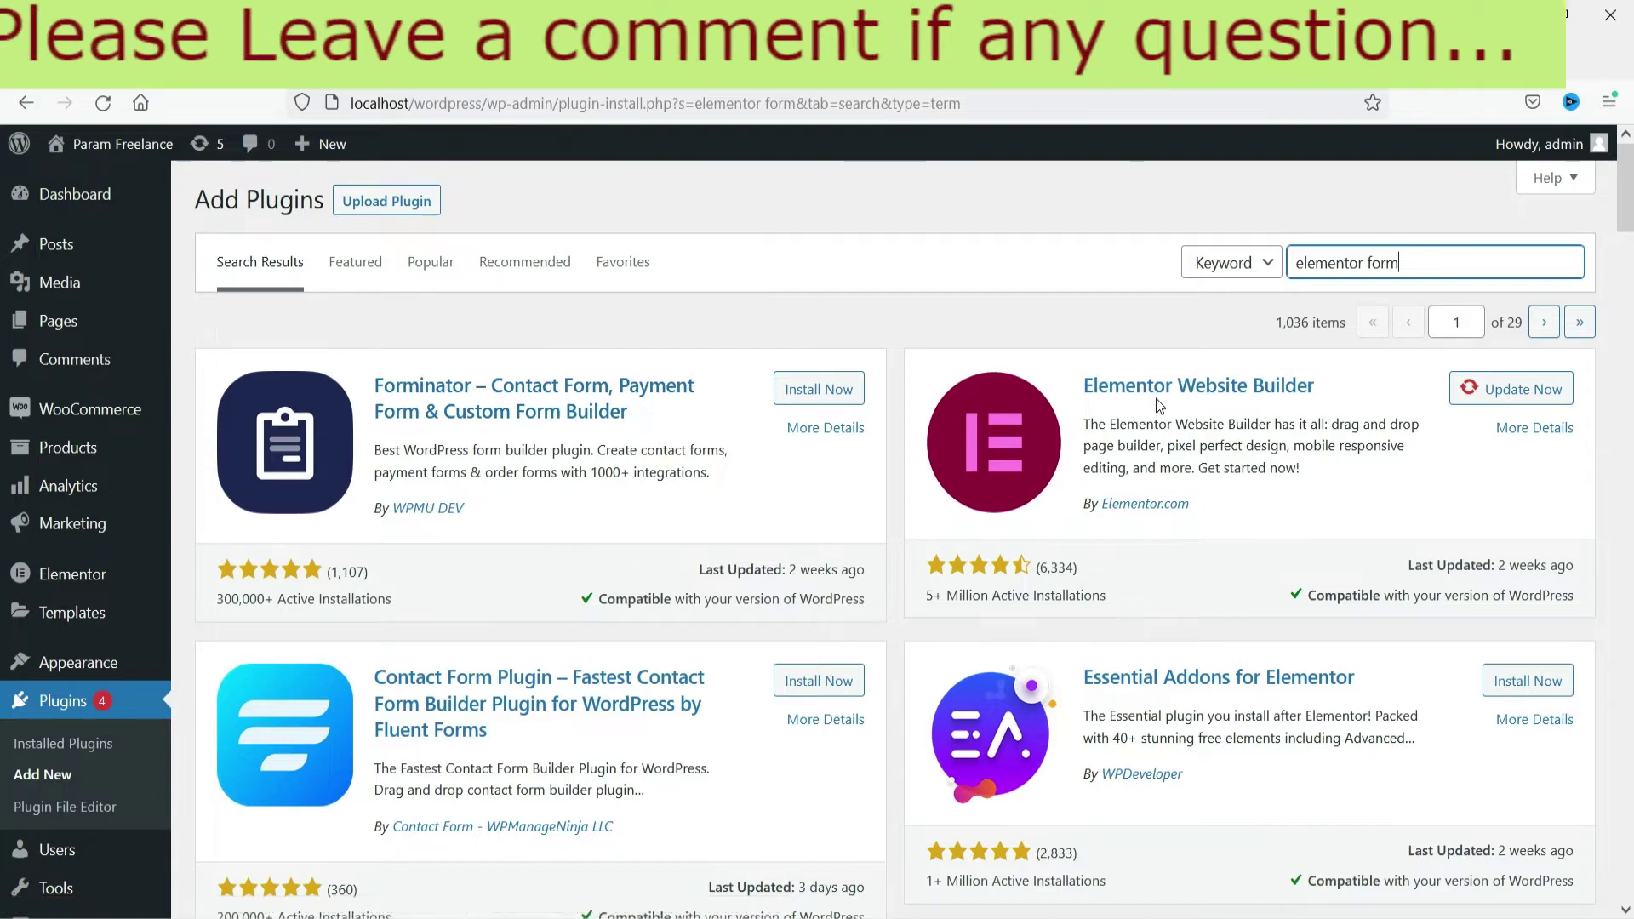
scroll(521, 409, down, 4)
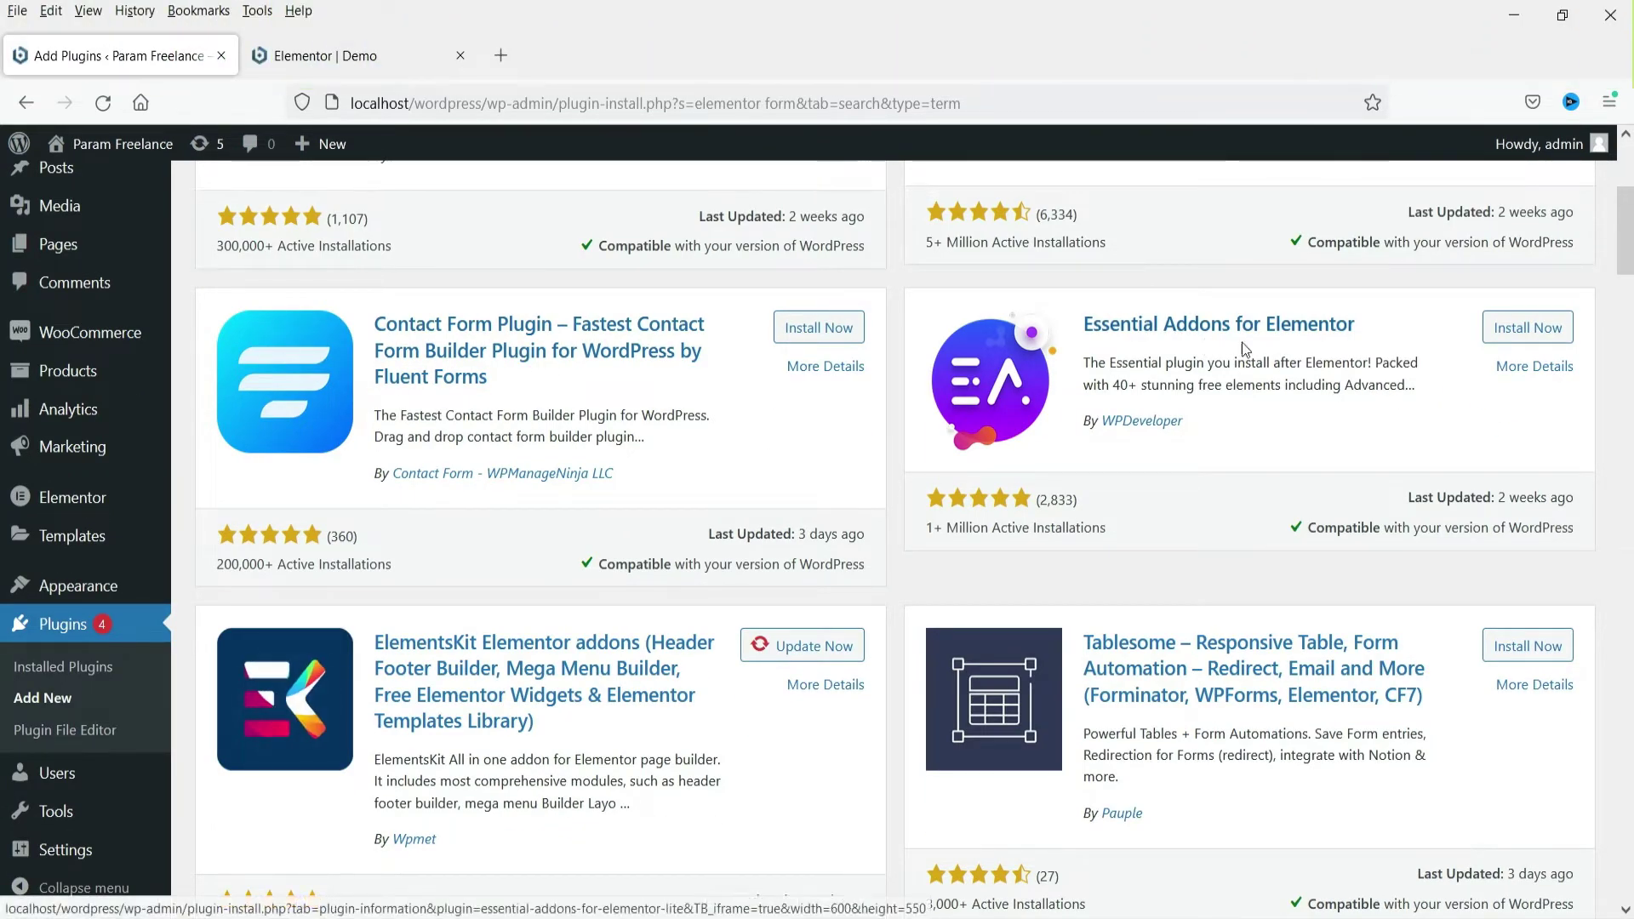
scroll(592, 447, down, 4)
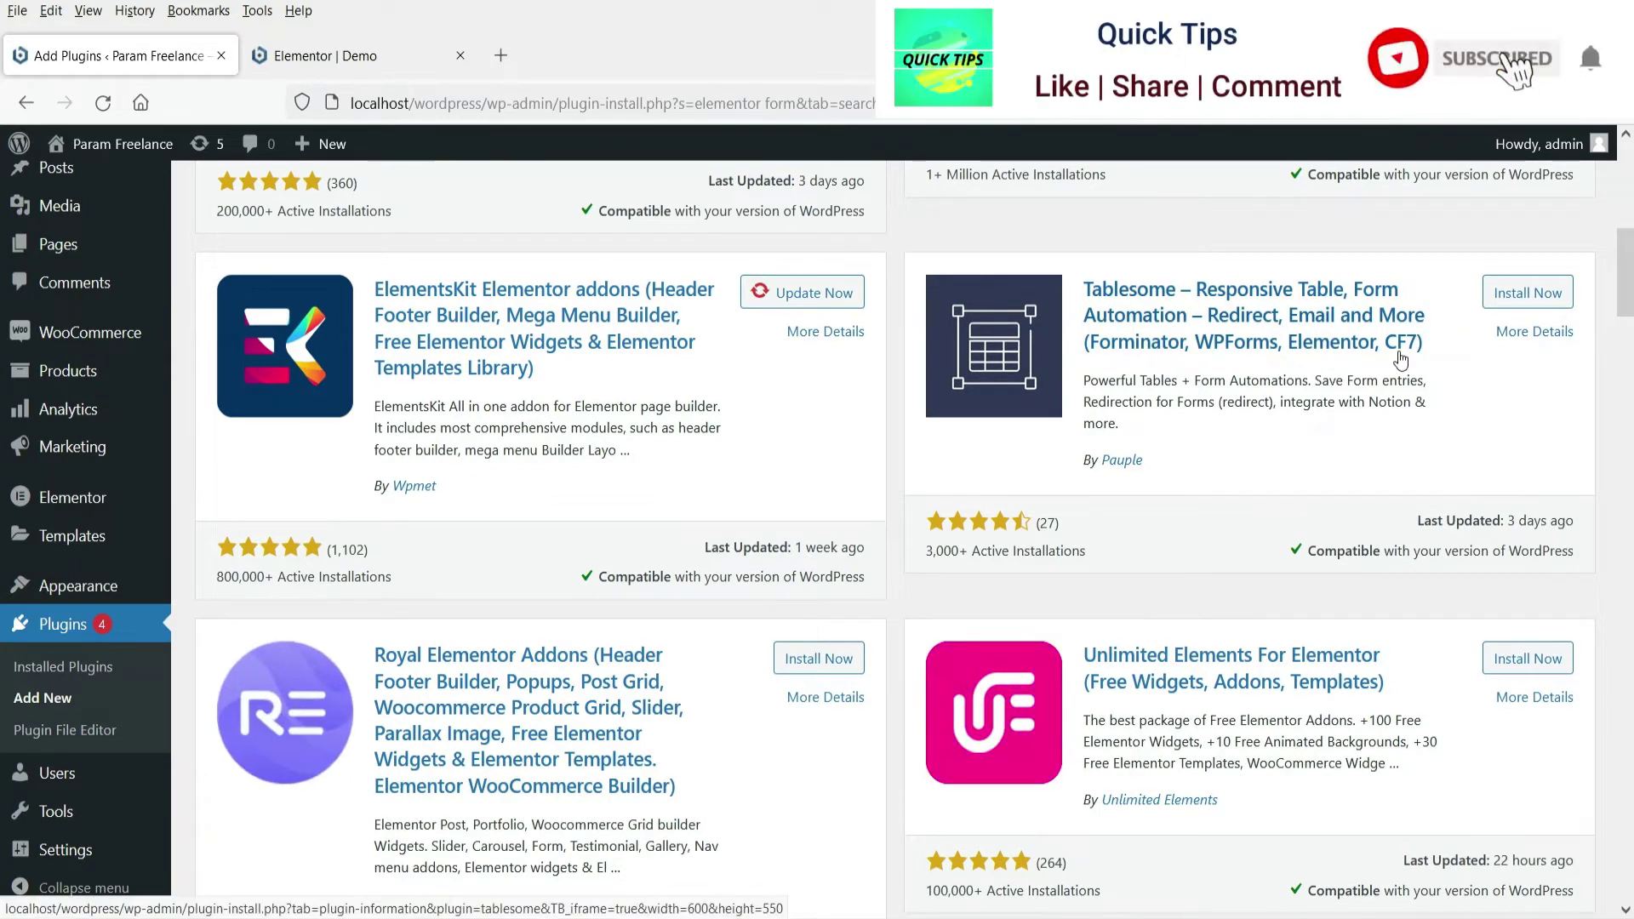
scroll(1400, 356, down, 4)
scroll(1386, 349, down, 4)
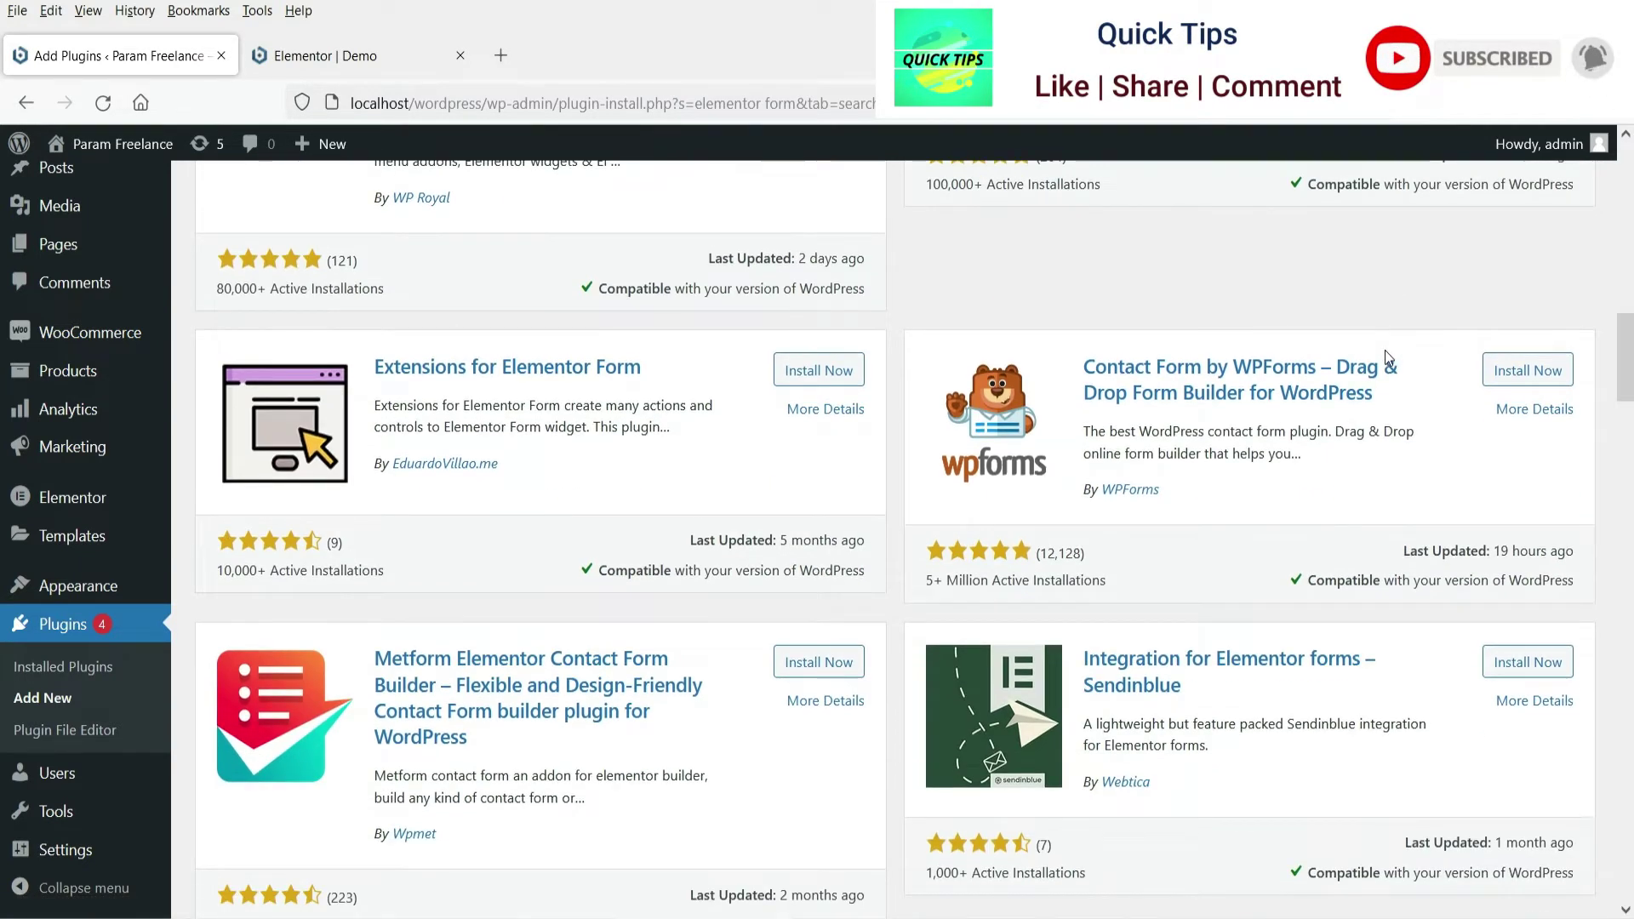
scroll(477, 524, down, 1)
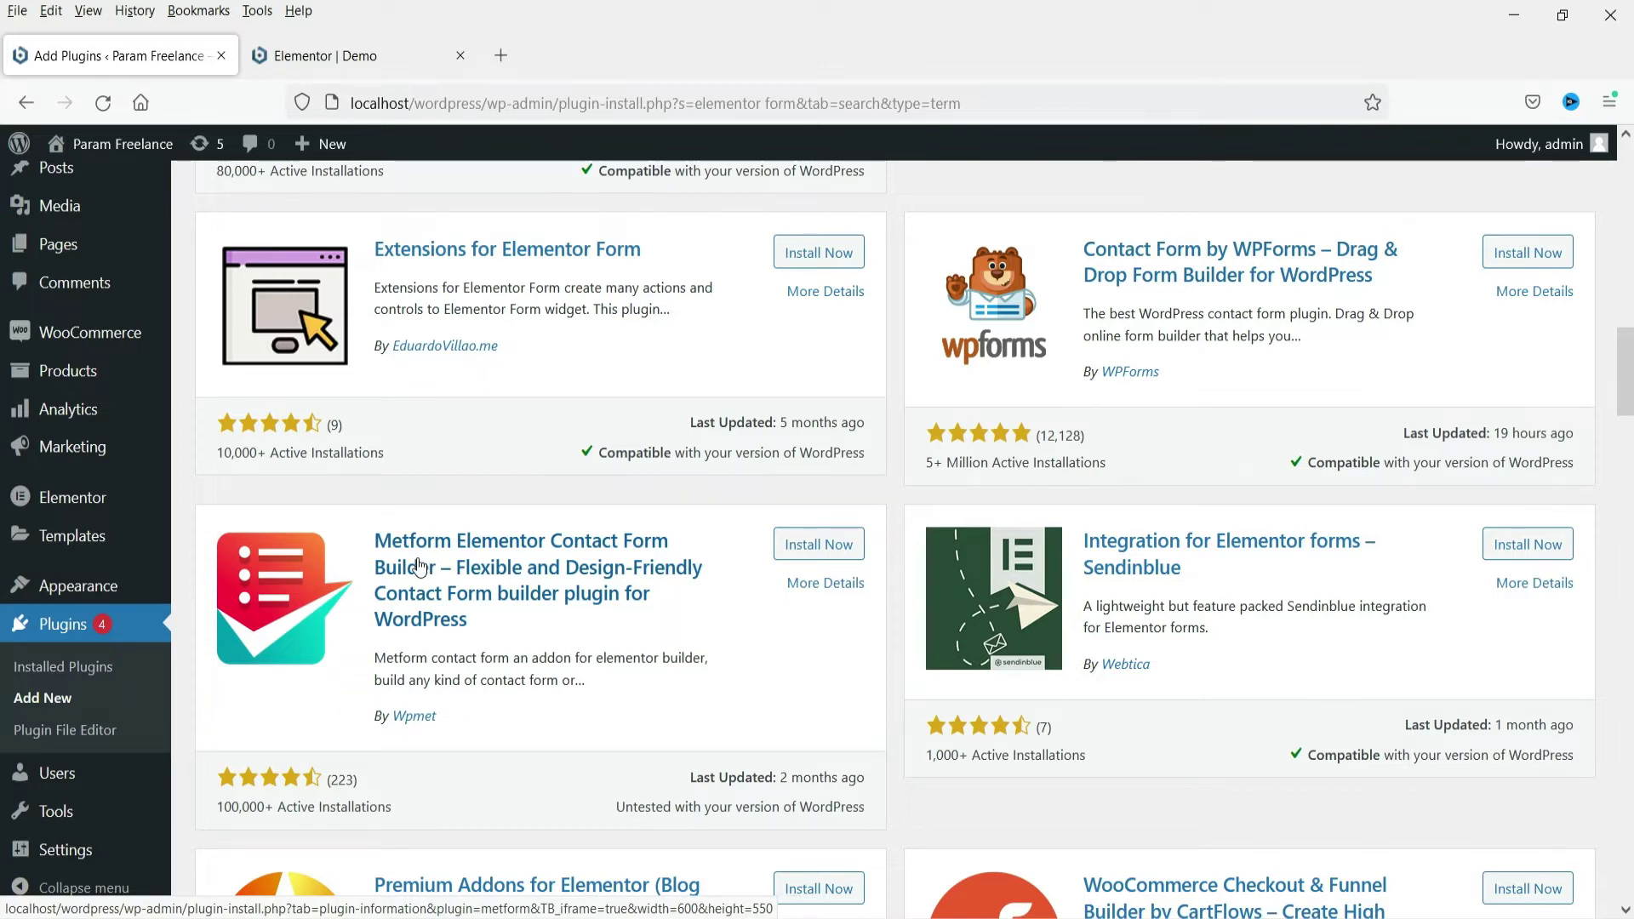
scroll(417, 566, up, 10)
Search plugins for 'metform', then install and activate Metform Elementor Contact Form Builder
triple_click(1415, 260)
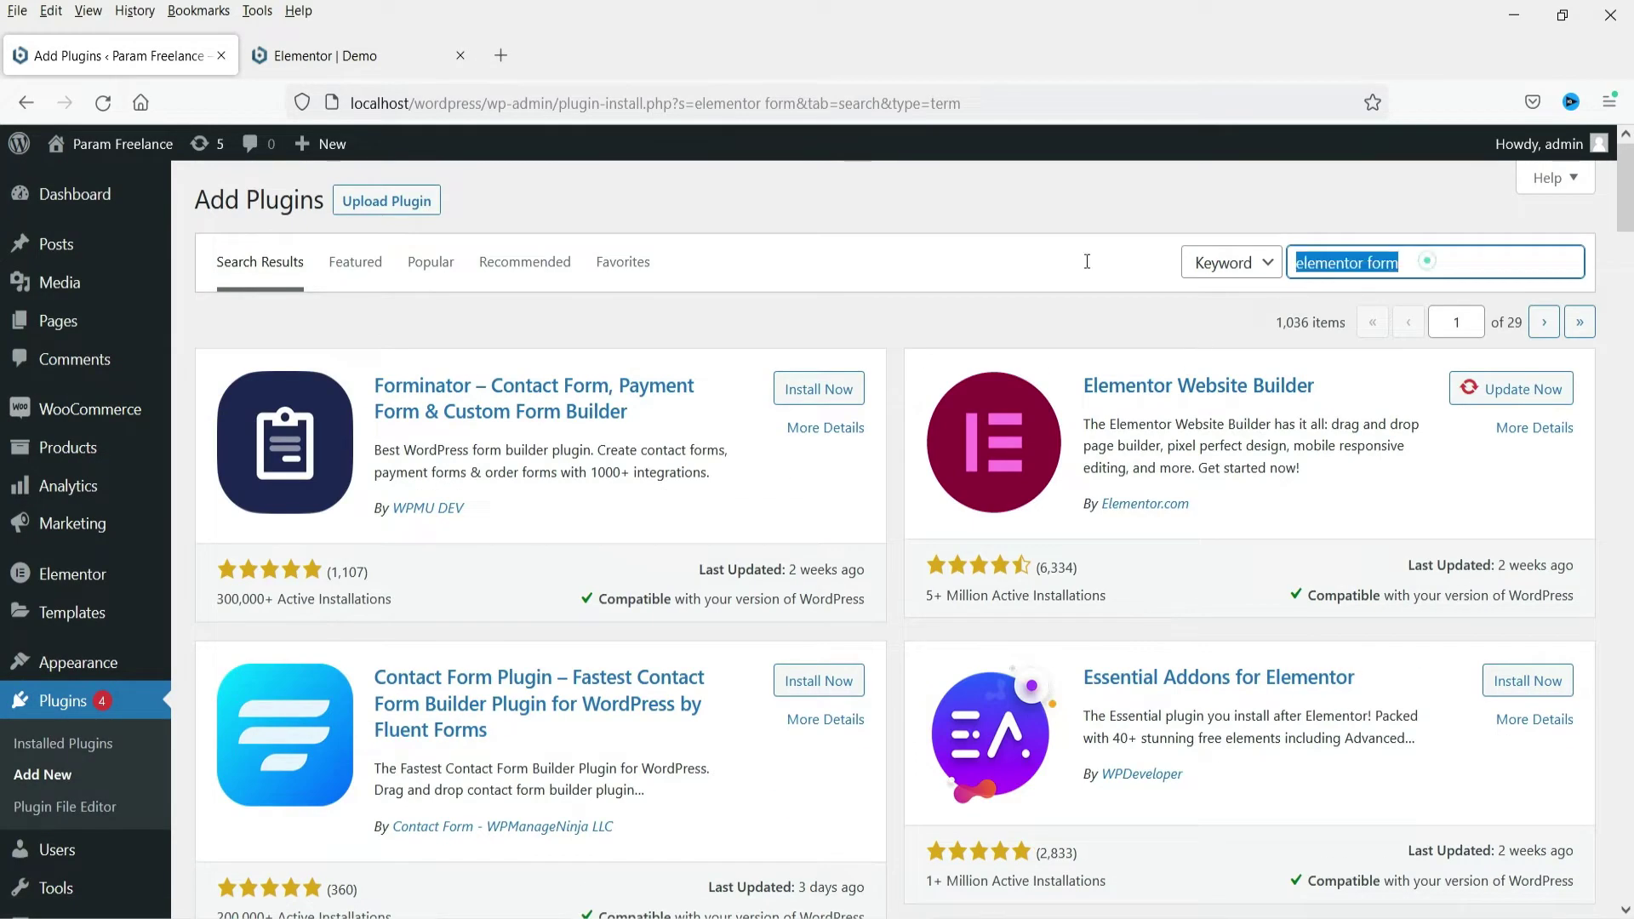
text(tform)
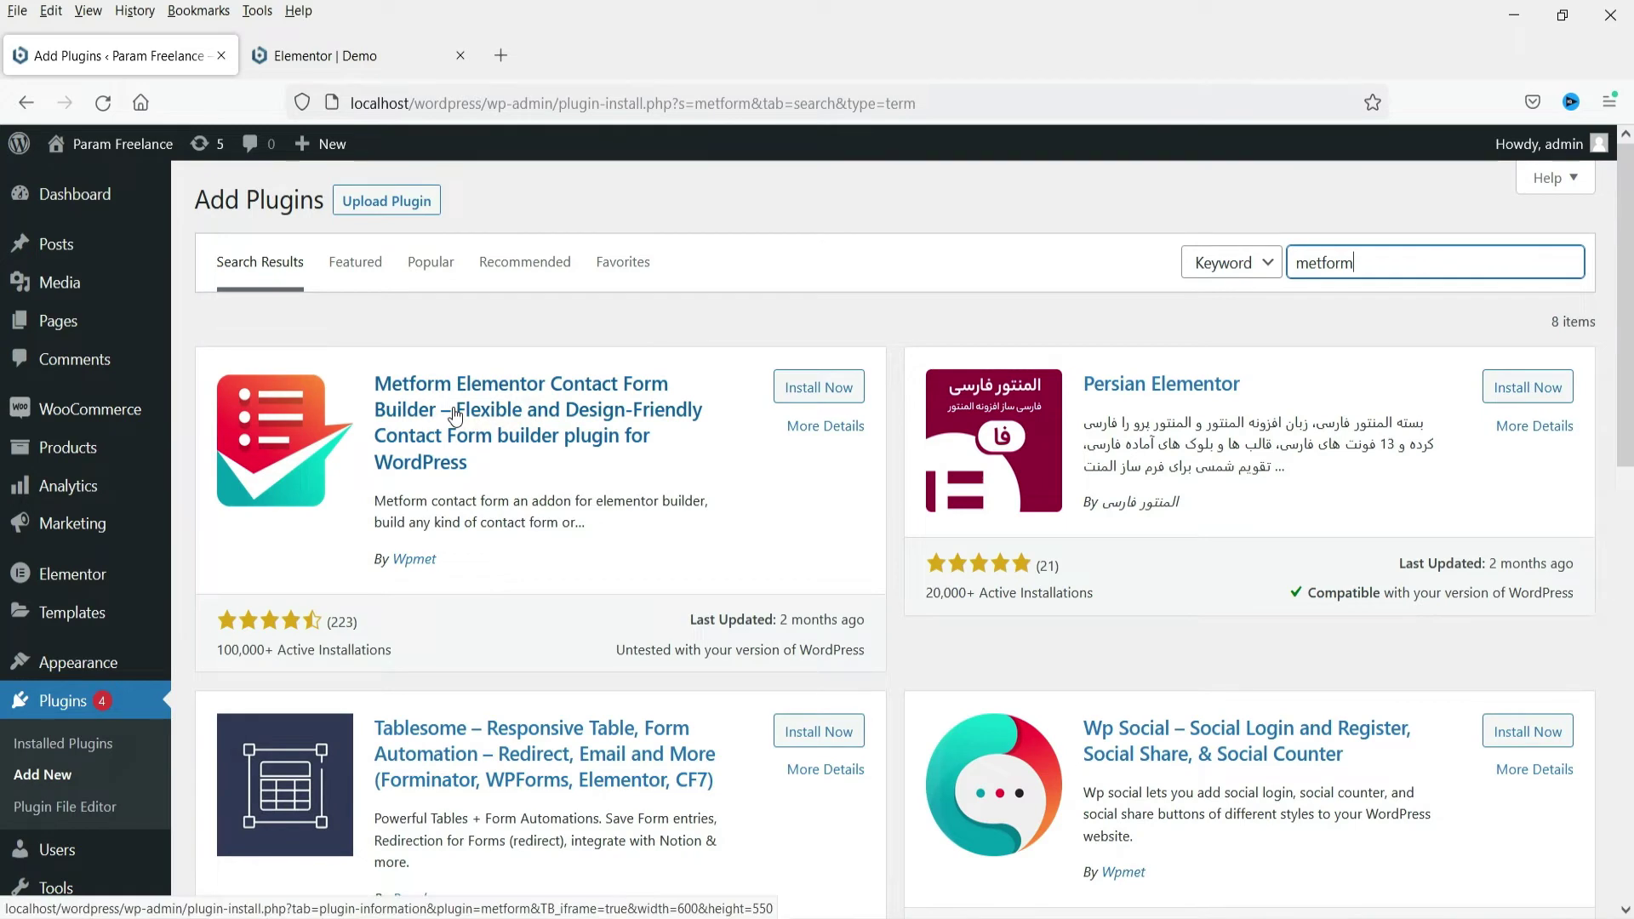
click(821, 388)
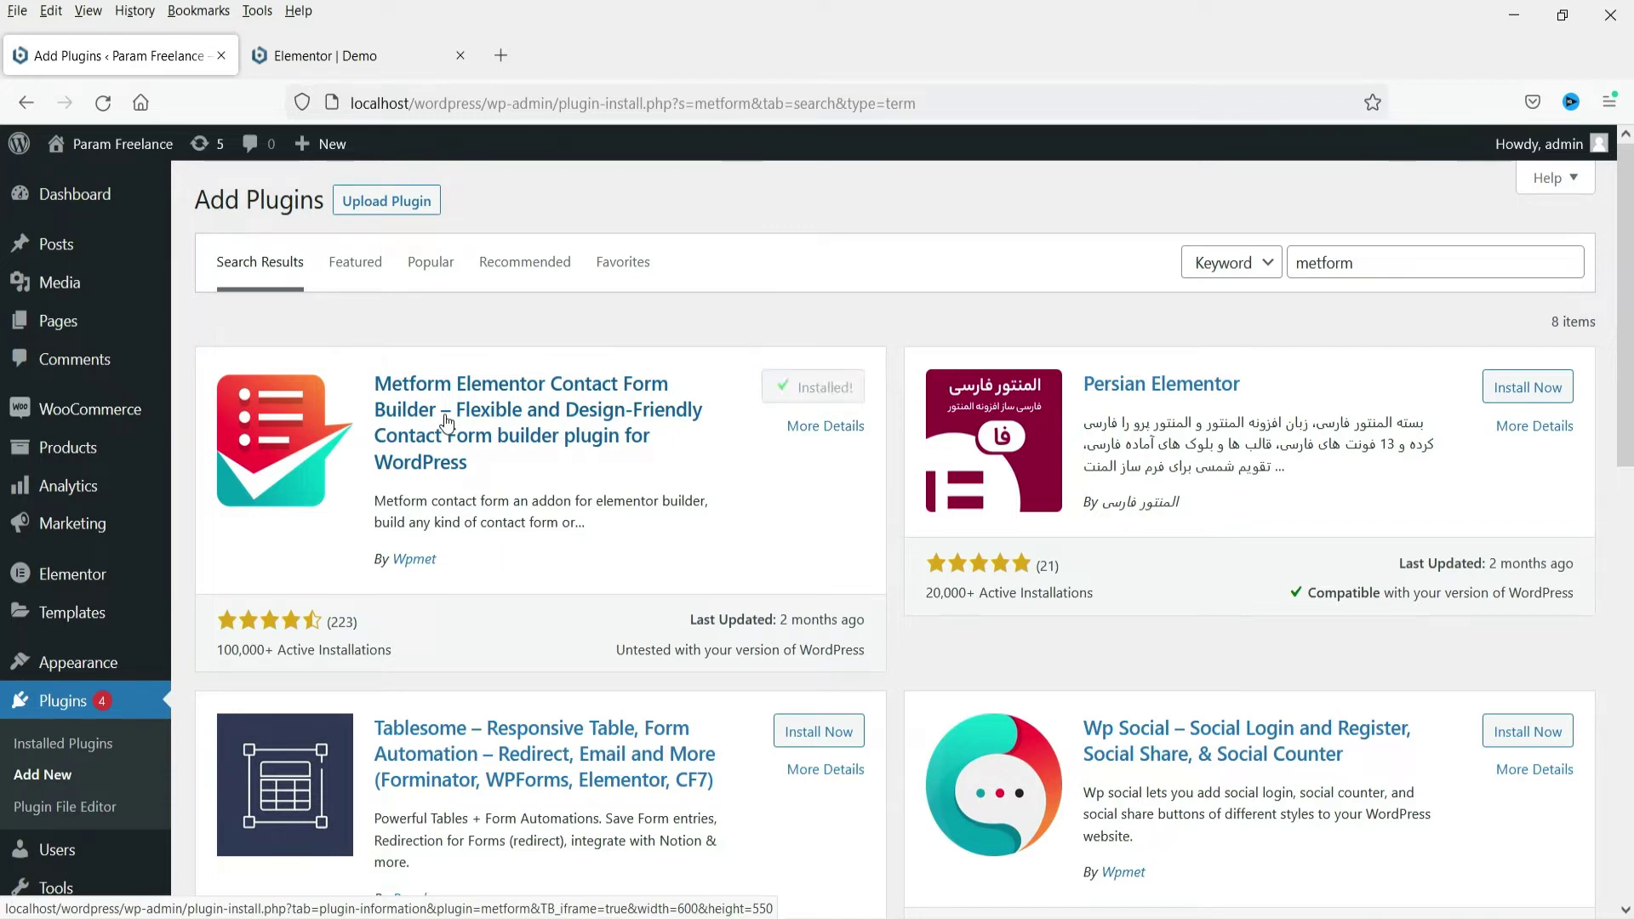
click(804, 388)
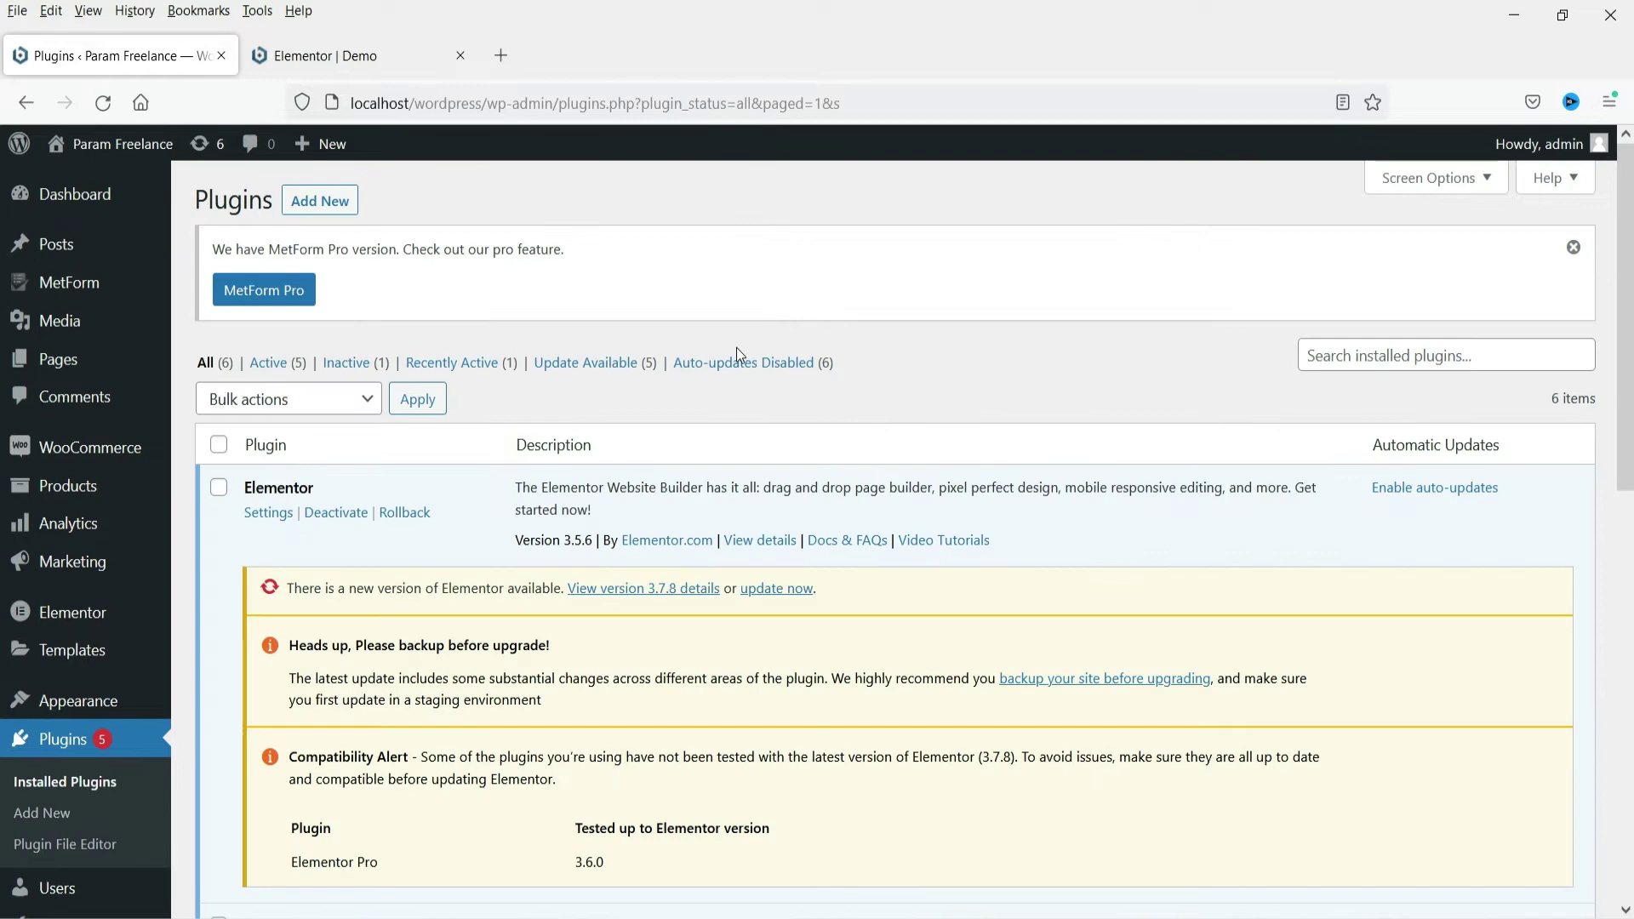
Reload the Demo page's Elementor editor so the new MetForm plugin loads
click(330, 58)
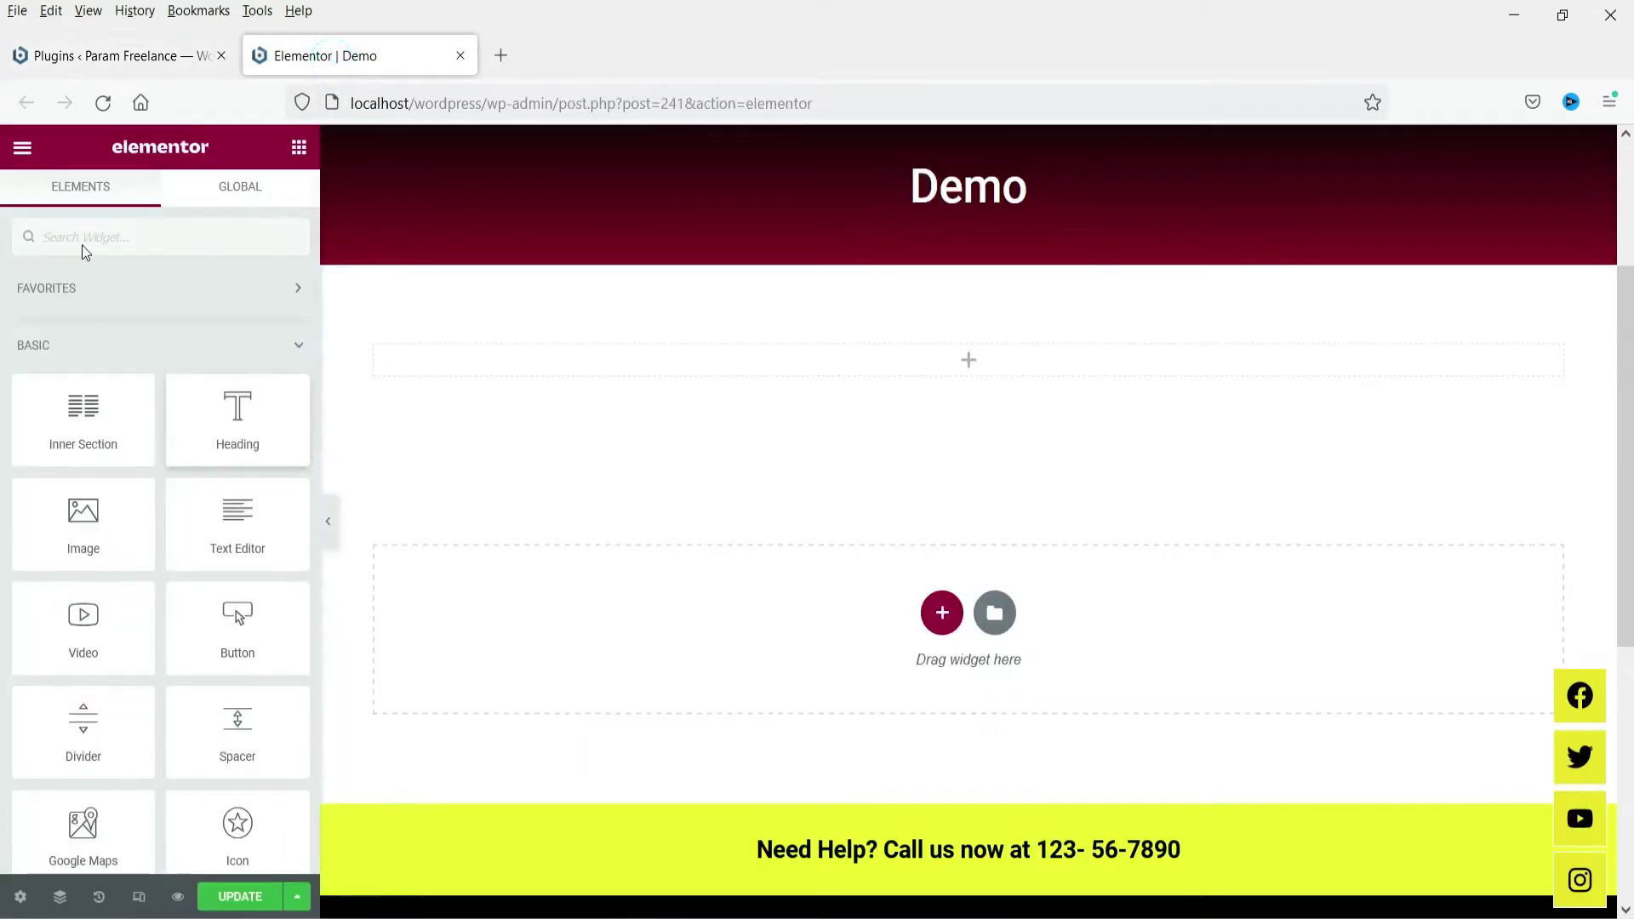
click(102, 103)
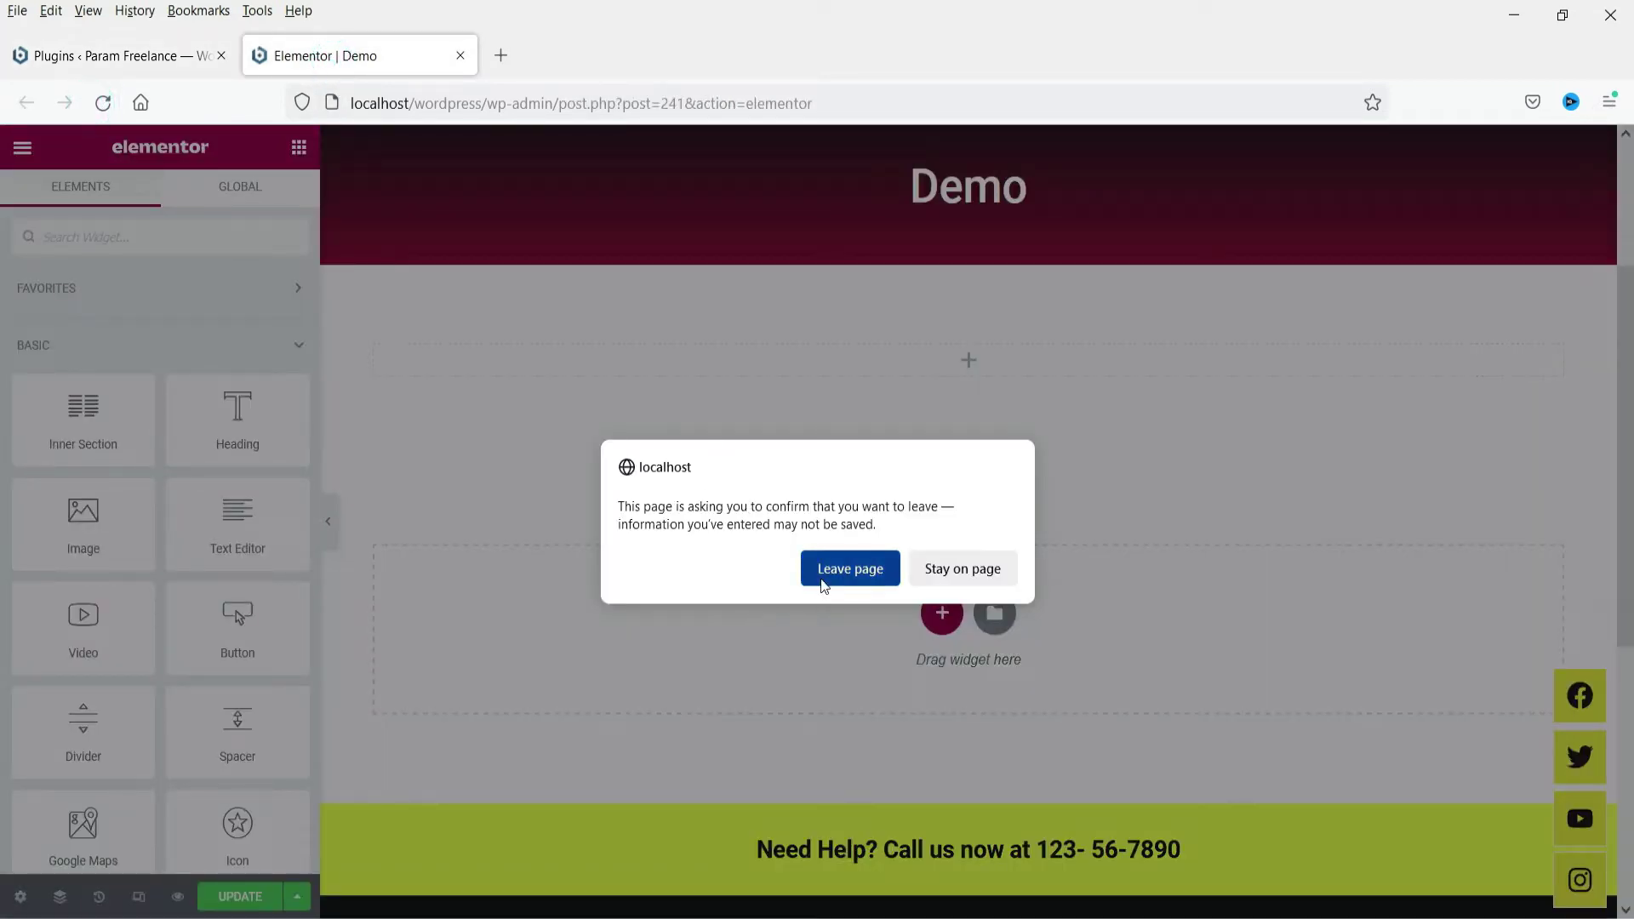
click(827, 570)
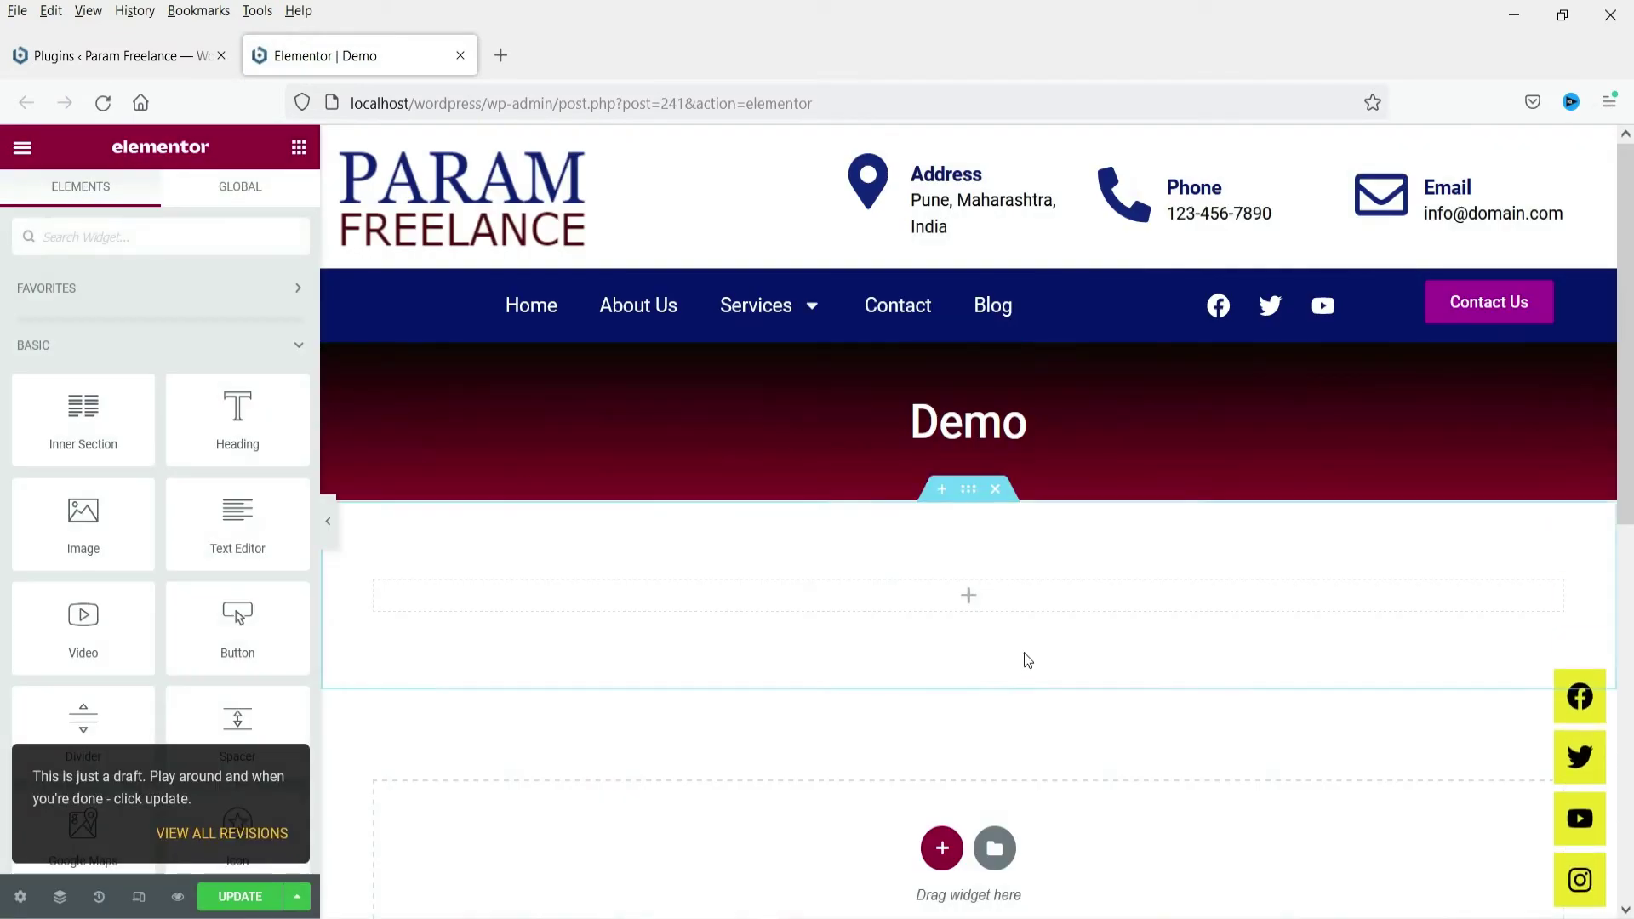
Search widgets for 'form' and drop the MetForm widget into the empty section
click(75, 245)
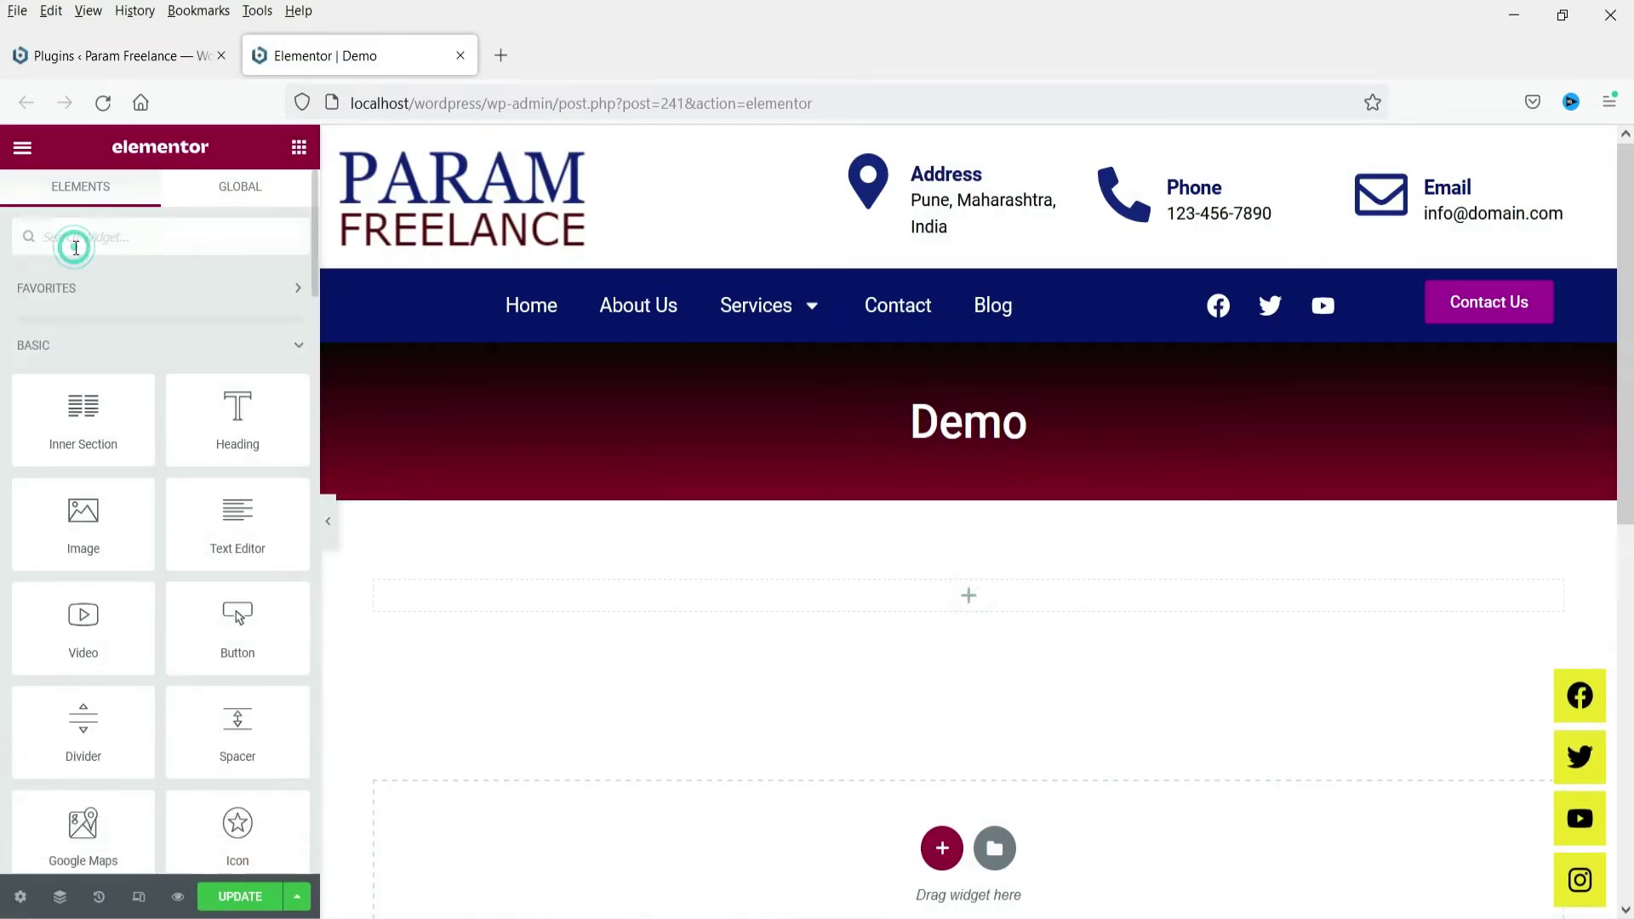
text(form)
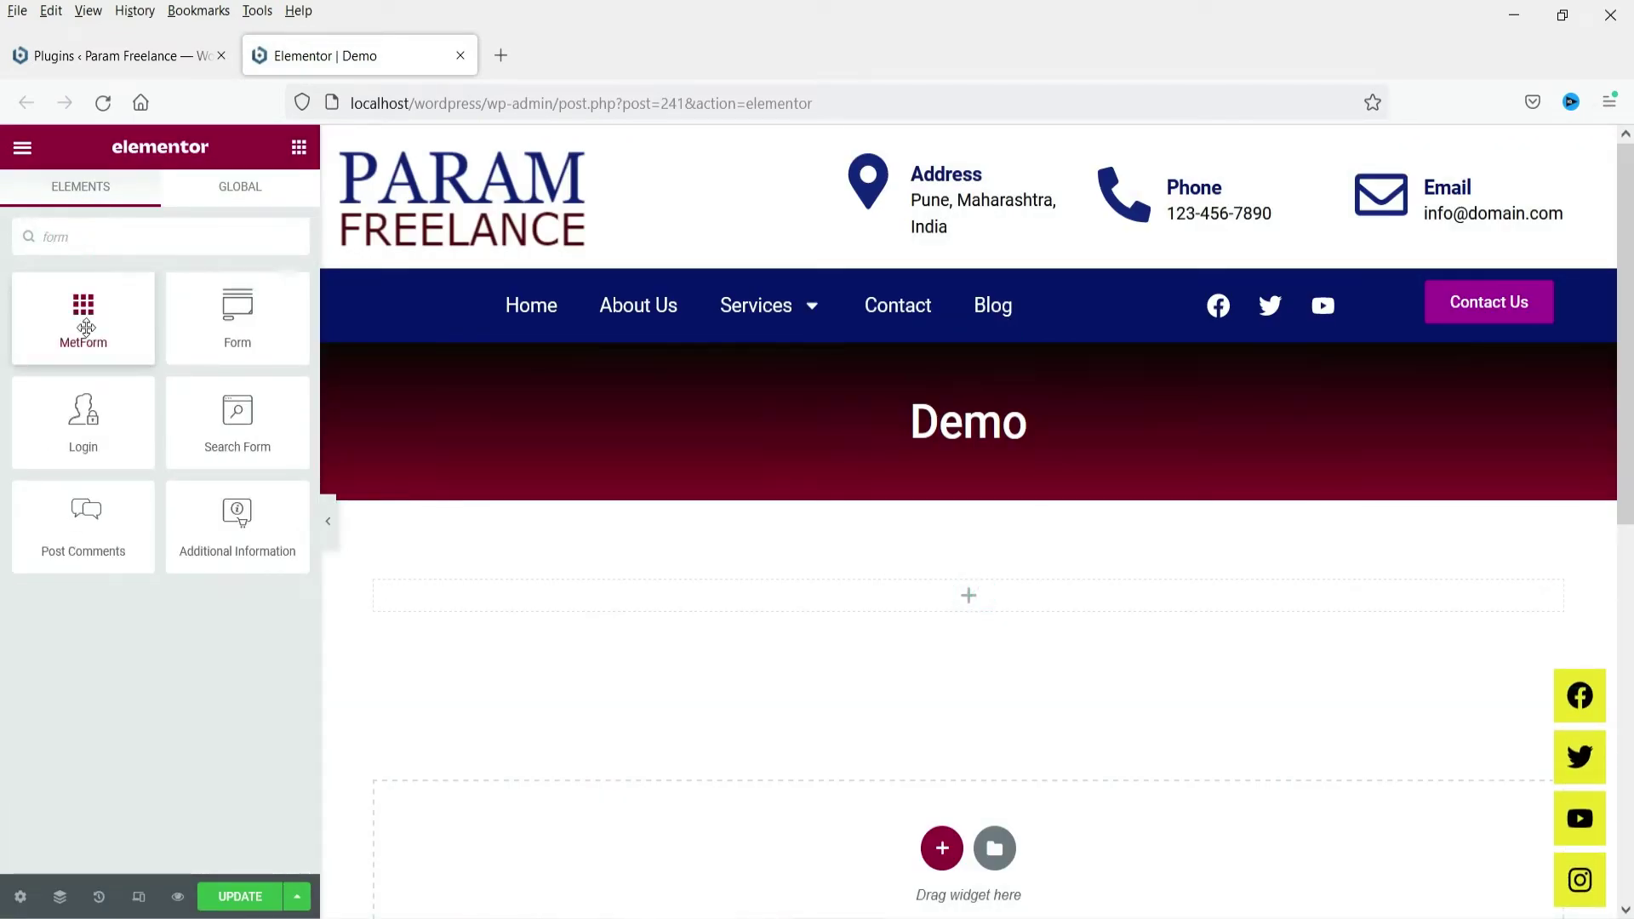
drag(86, 328, 814, 616)
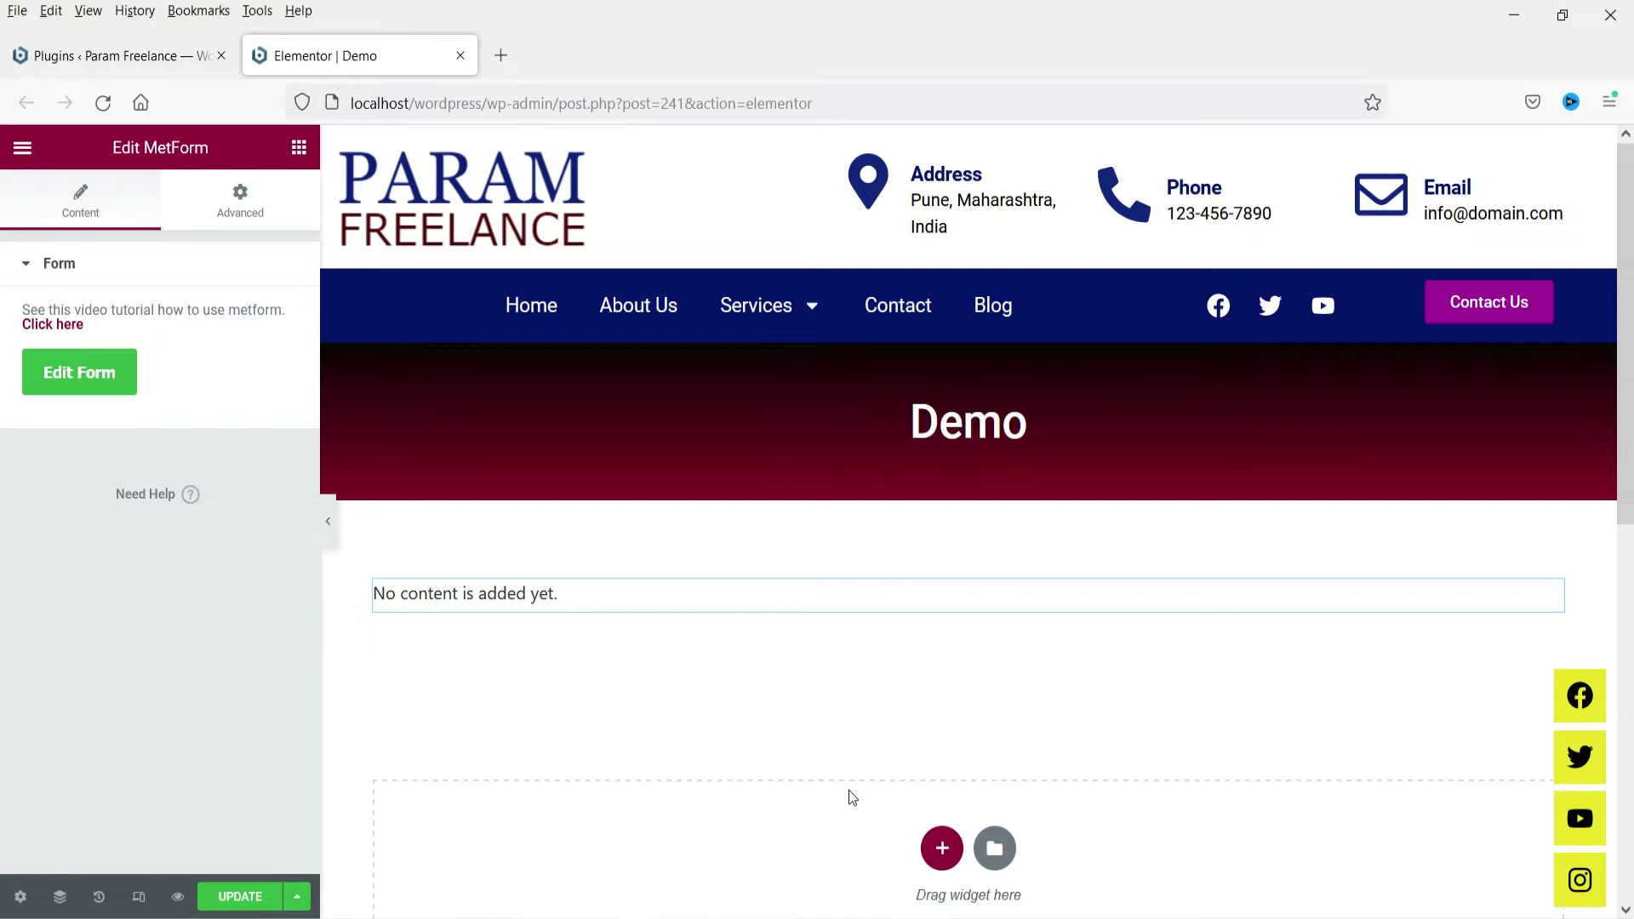
Open the MetForm widget's Edit Form dialog for a new form
click(79, 379)
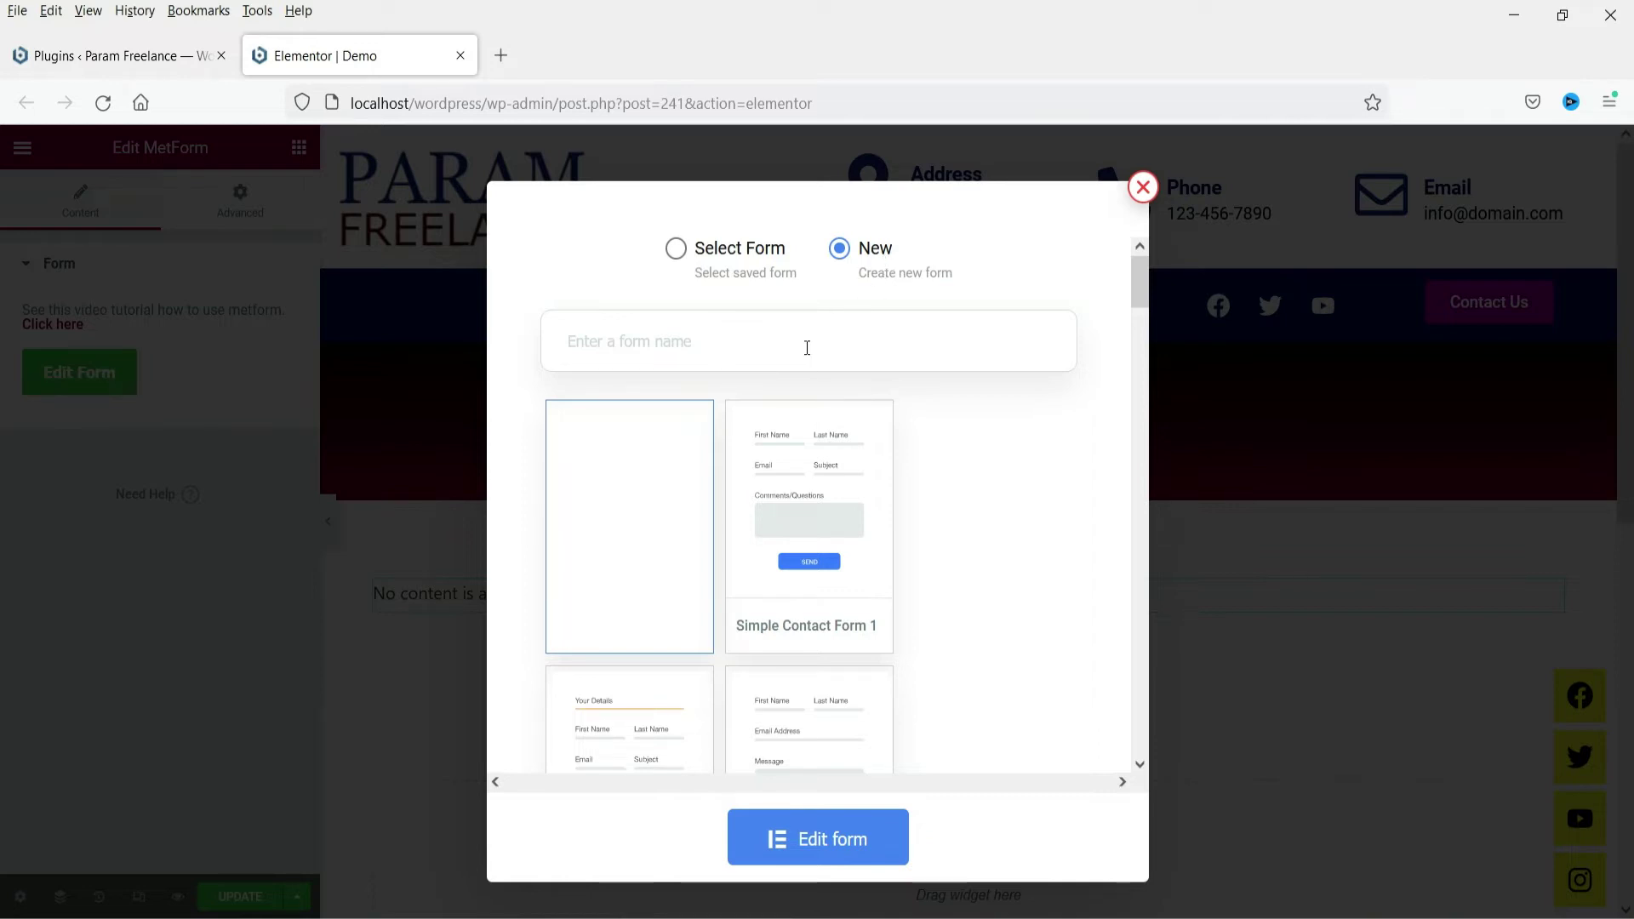
Browse MetForm's new-form templates and open the Booking Form template's live demo
click(715, 279)
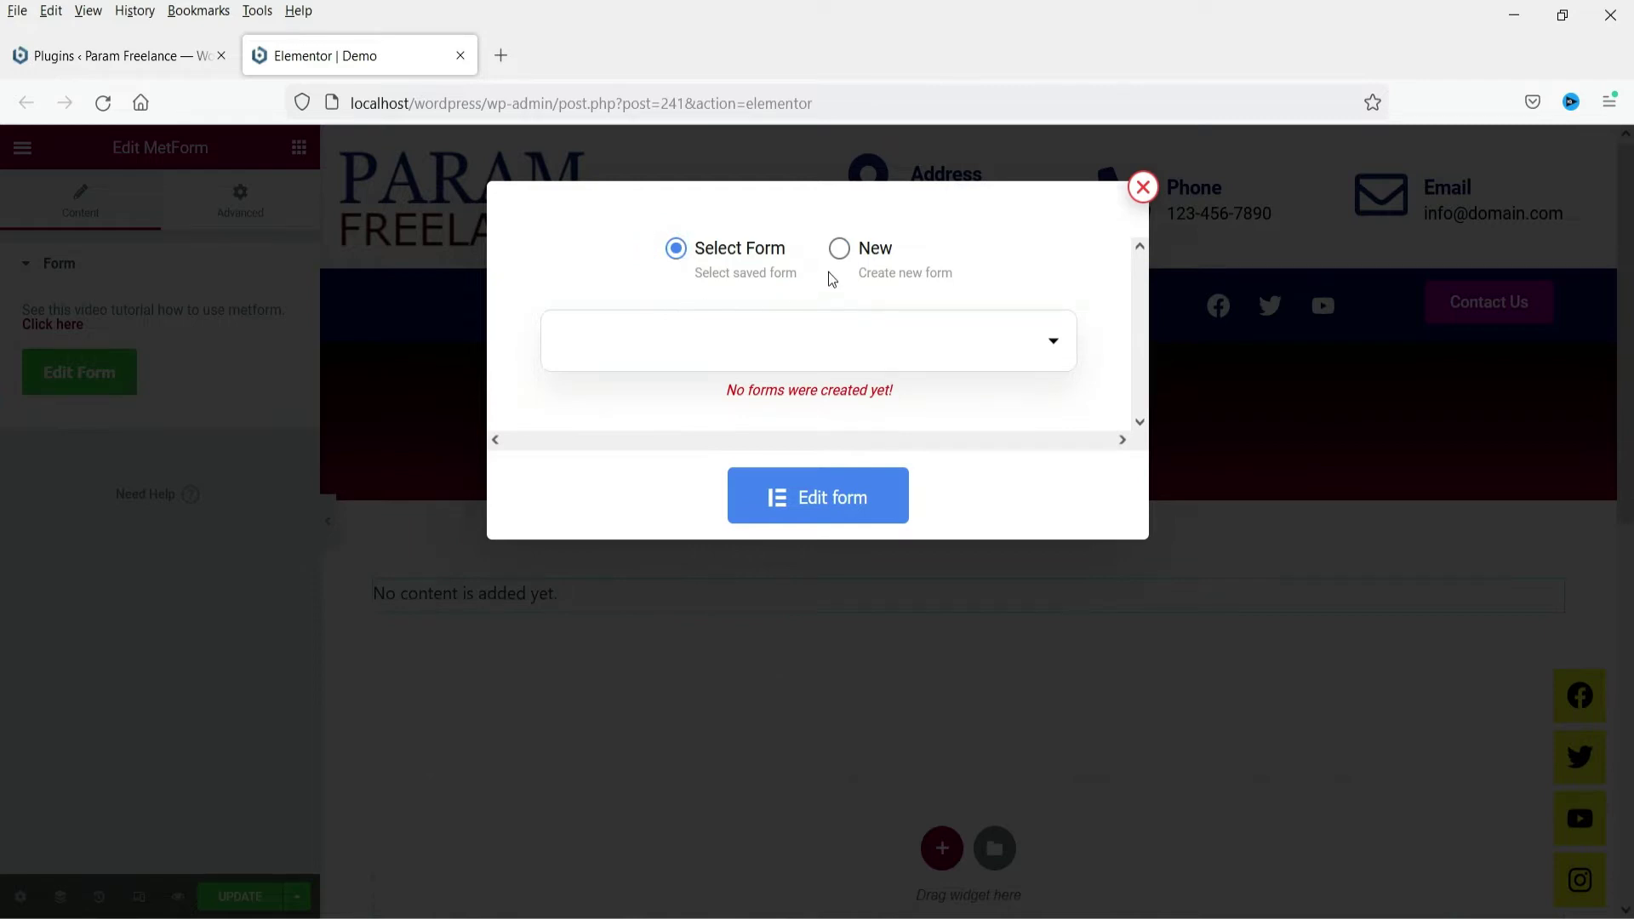
click(845, 249)
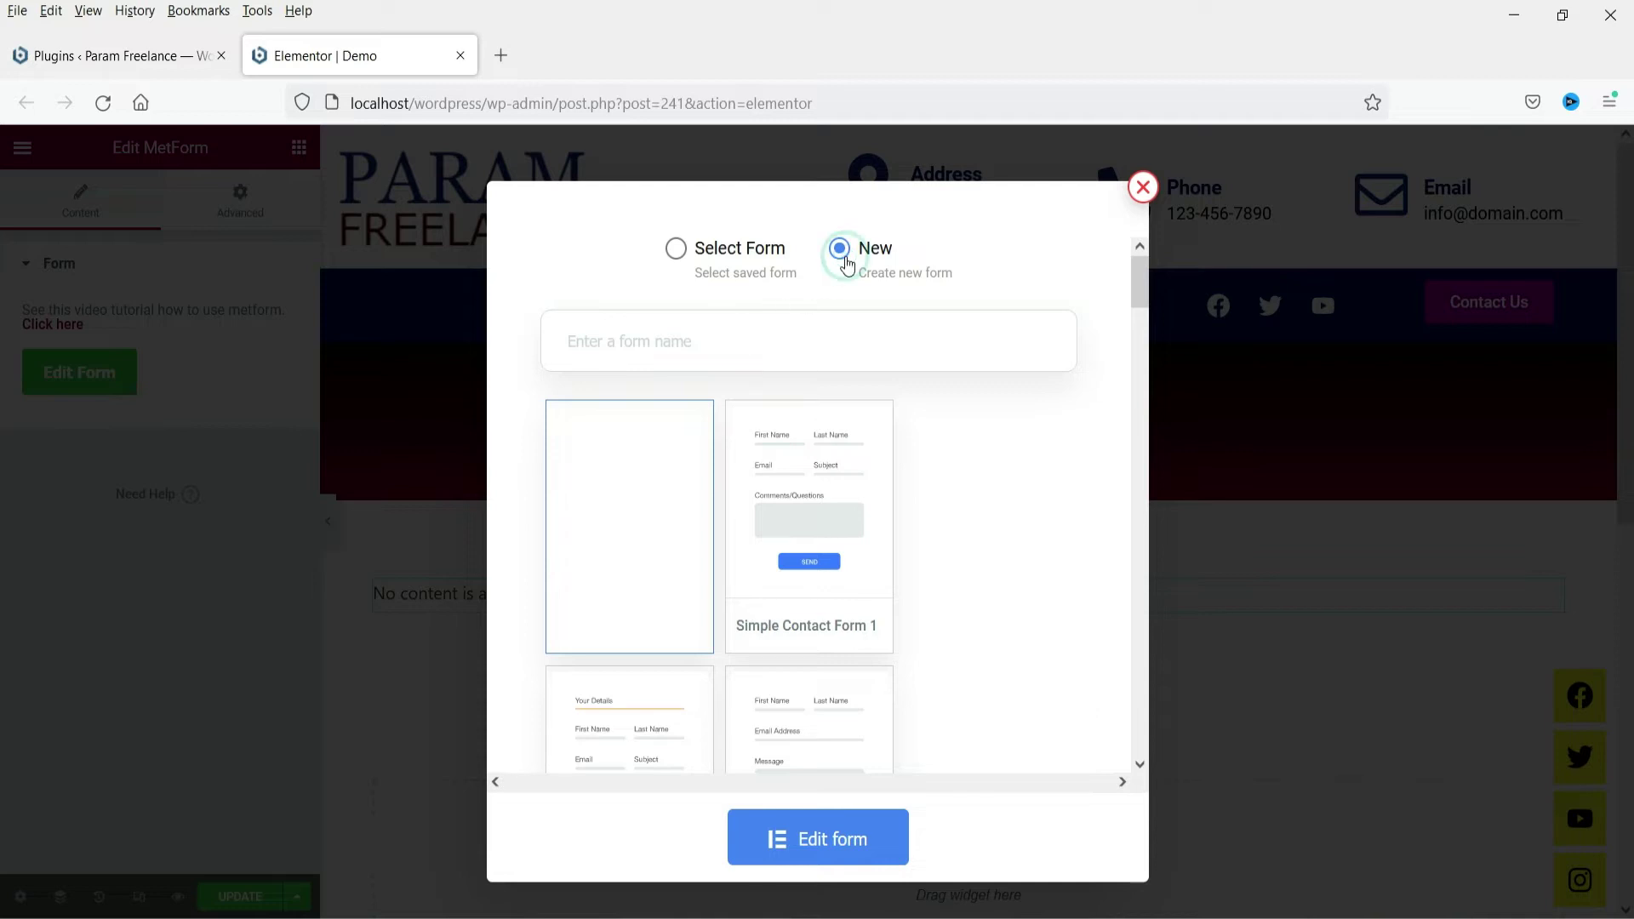
mouse_move(888, 503)
drag(1145, 292, 1131, 317)
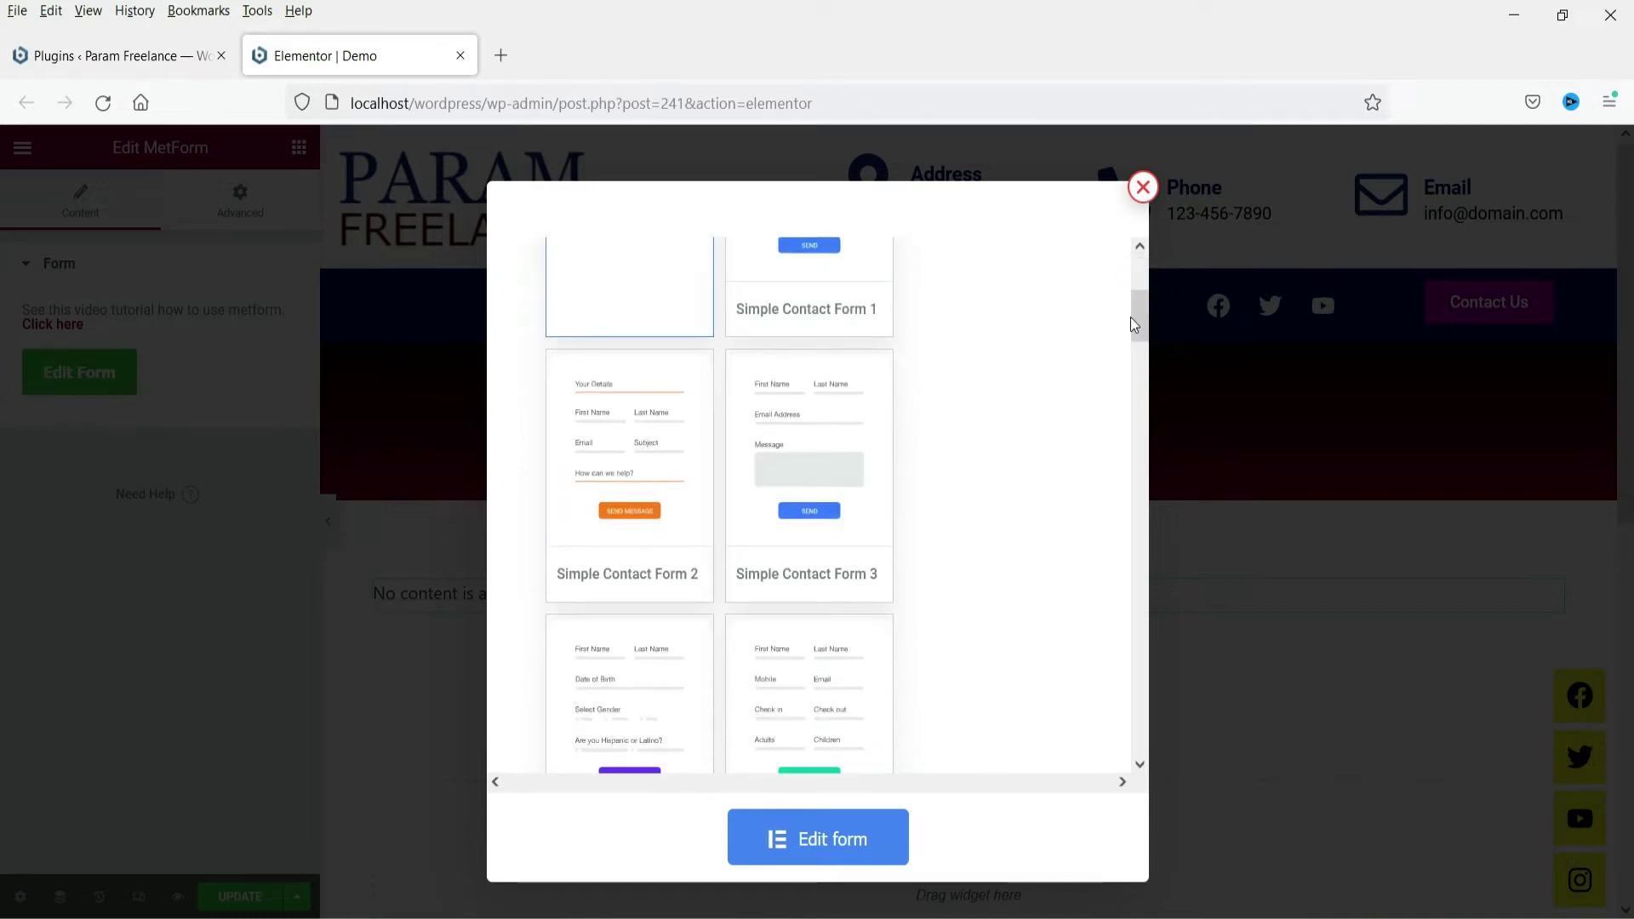
mouse_move(605, 591)
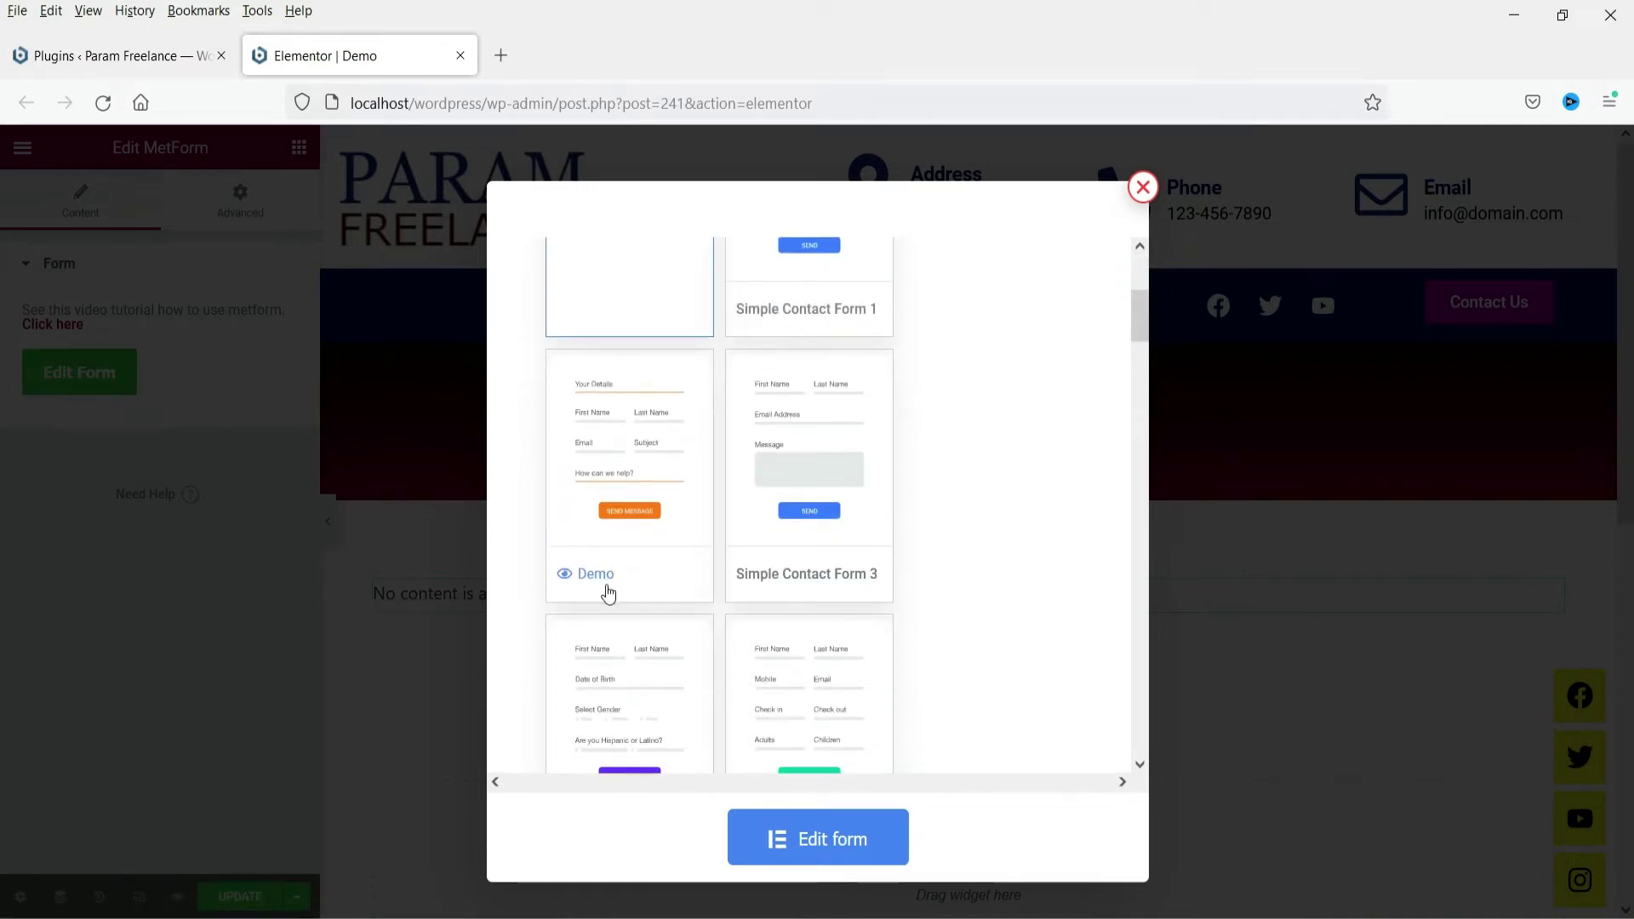
mouse_move(755, 600)
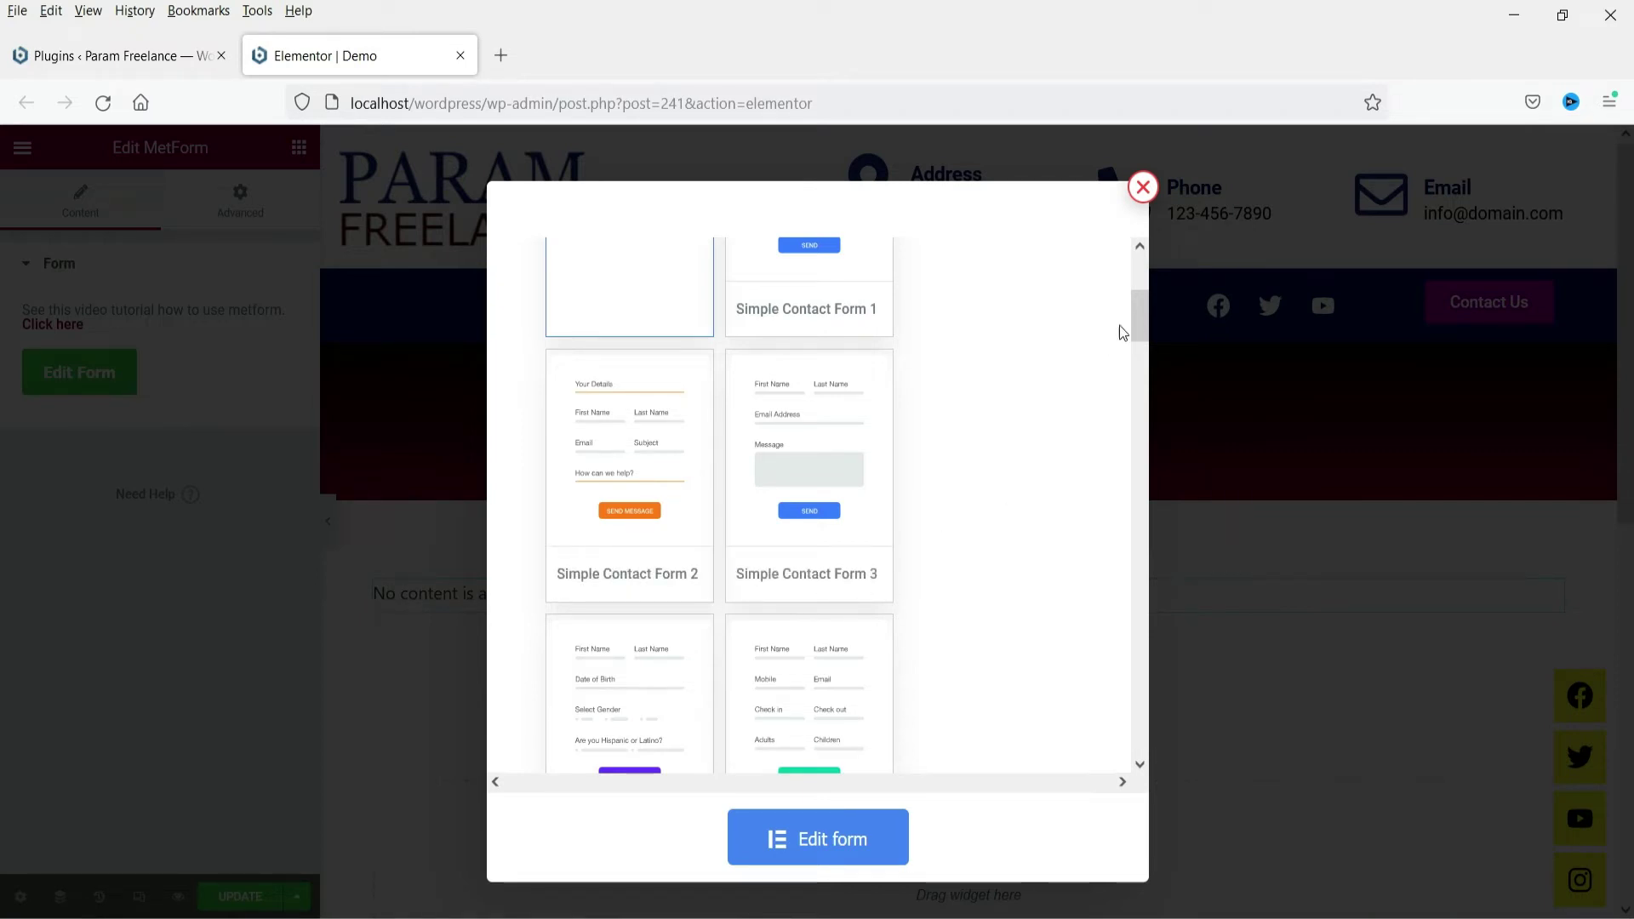
scroll(1136, 324, down, 3)
mouse_move(579, 558)
mouse_move(773, 559)
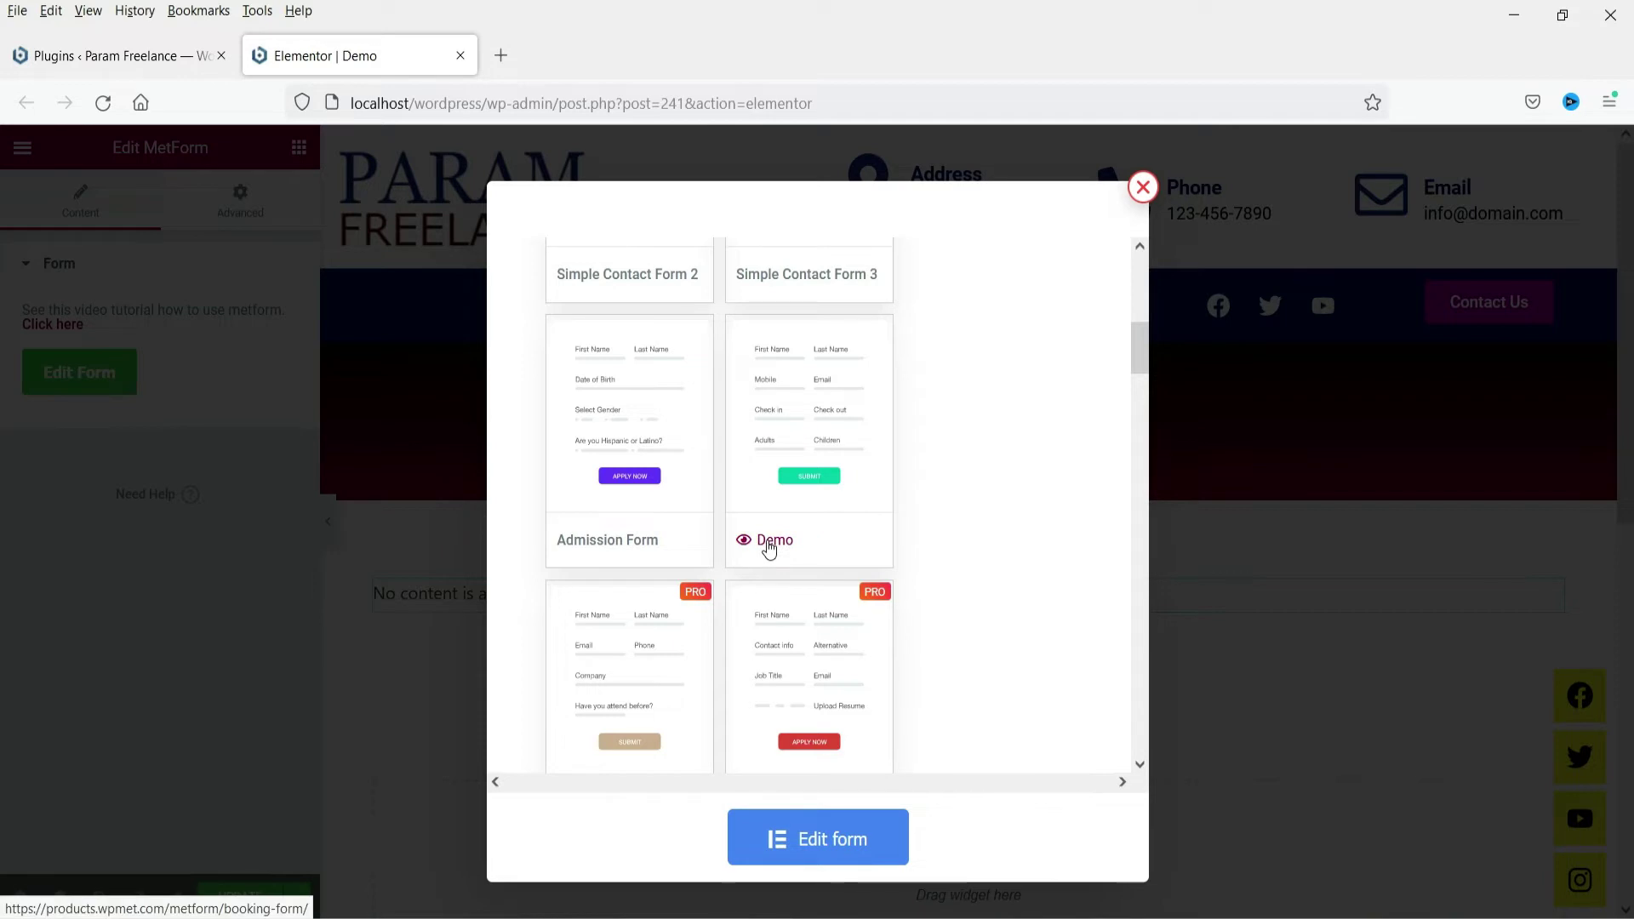
click(770, 545)
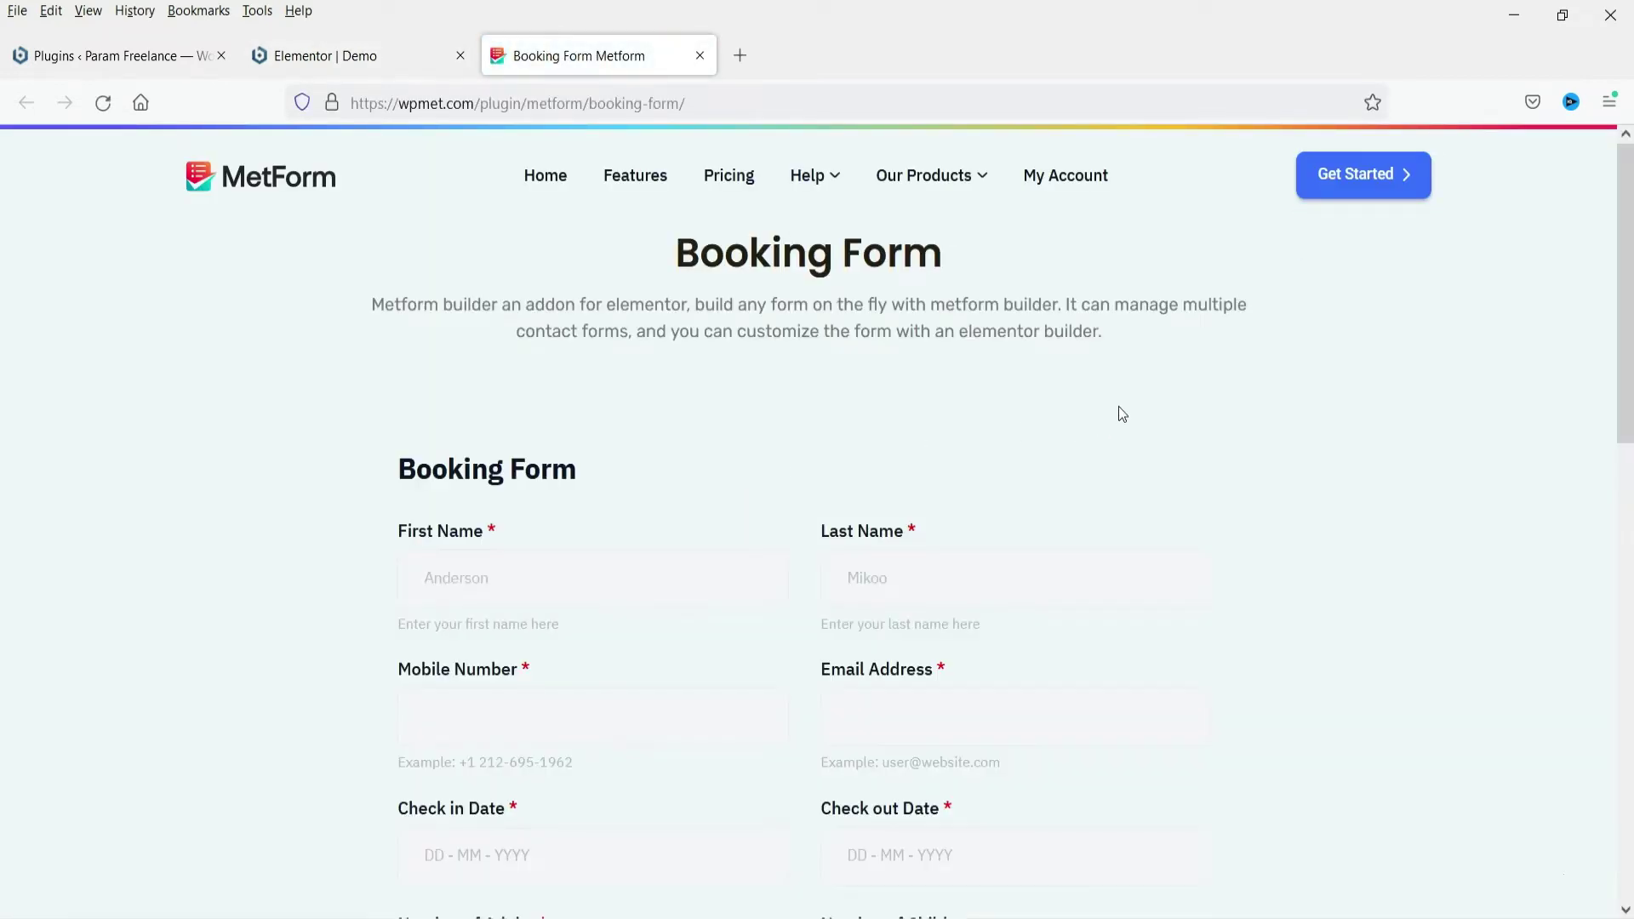
Try the demo's check-in/check-out dates, adults field and comment box, then return to Elementor
scroll(1120, 414, down, 3)
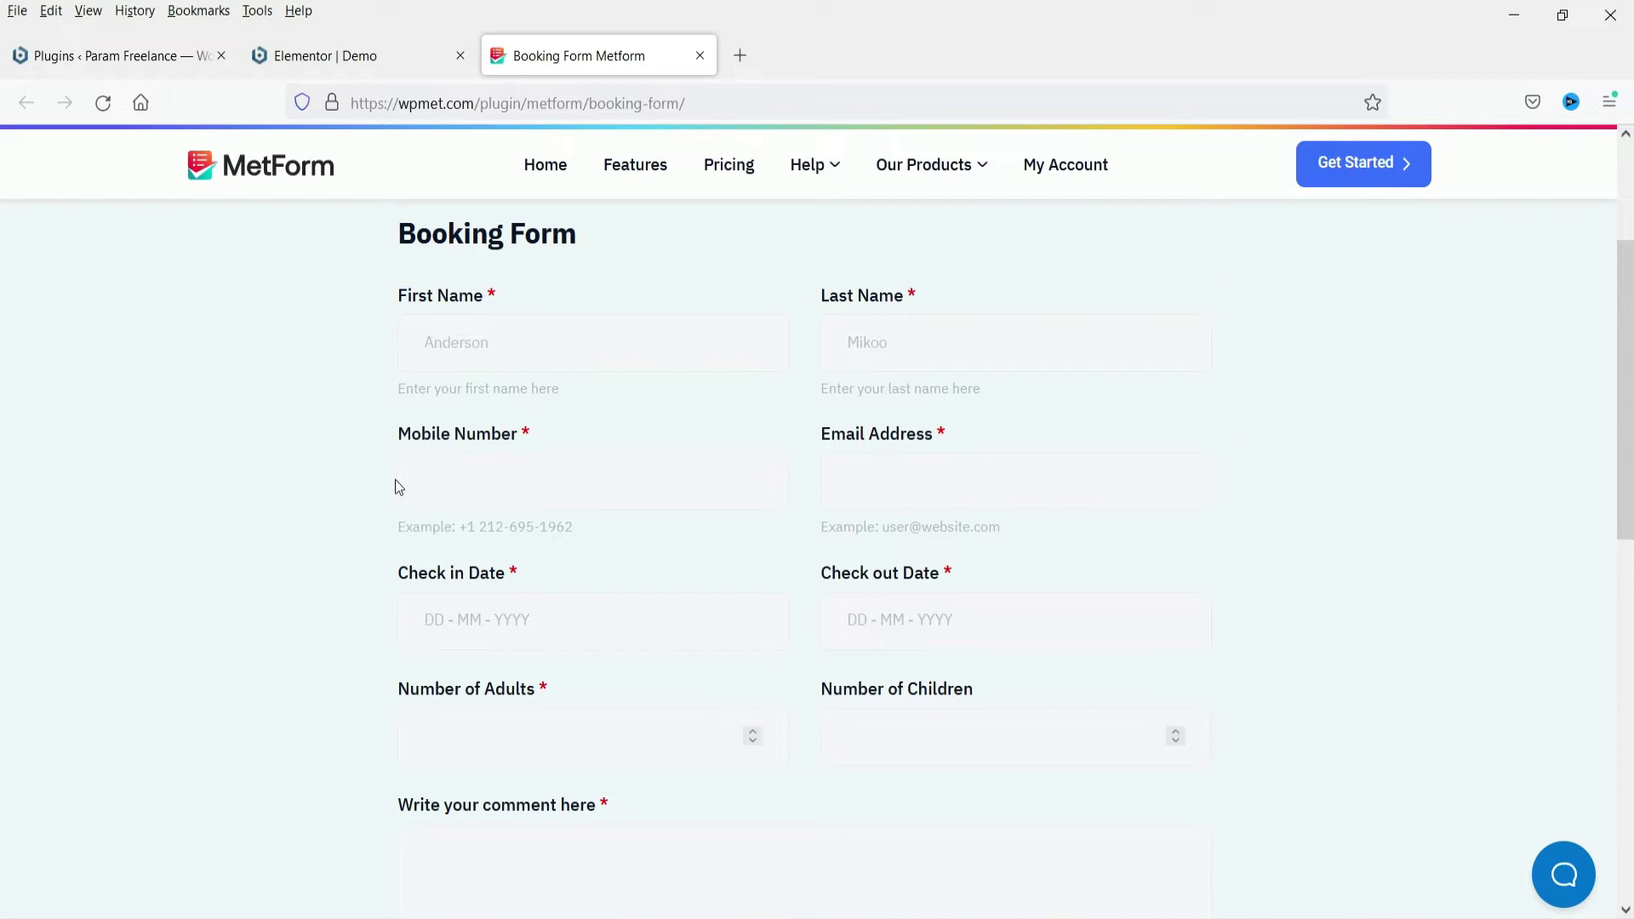
click(479, 631)
scroll(1119, 468, down, 3)
click(971, 390)
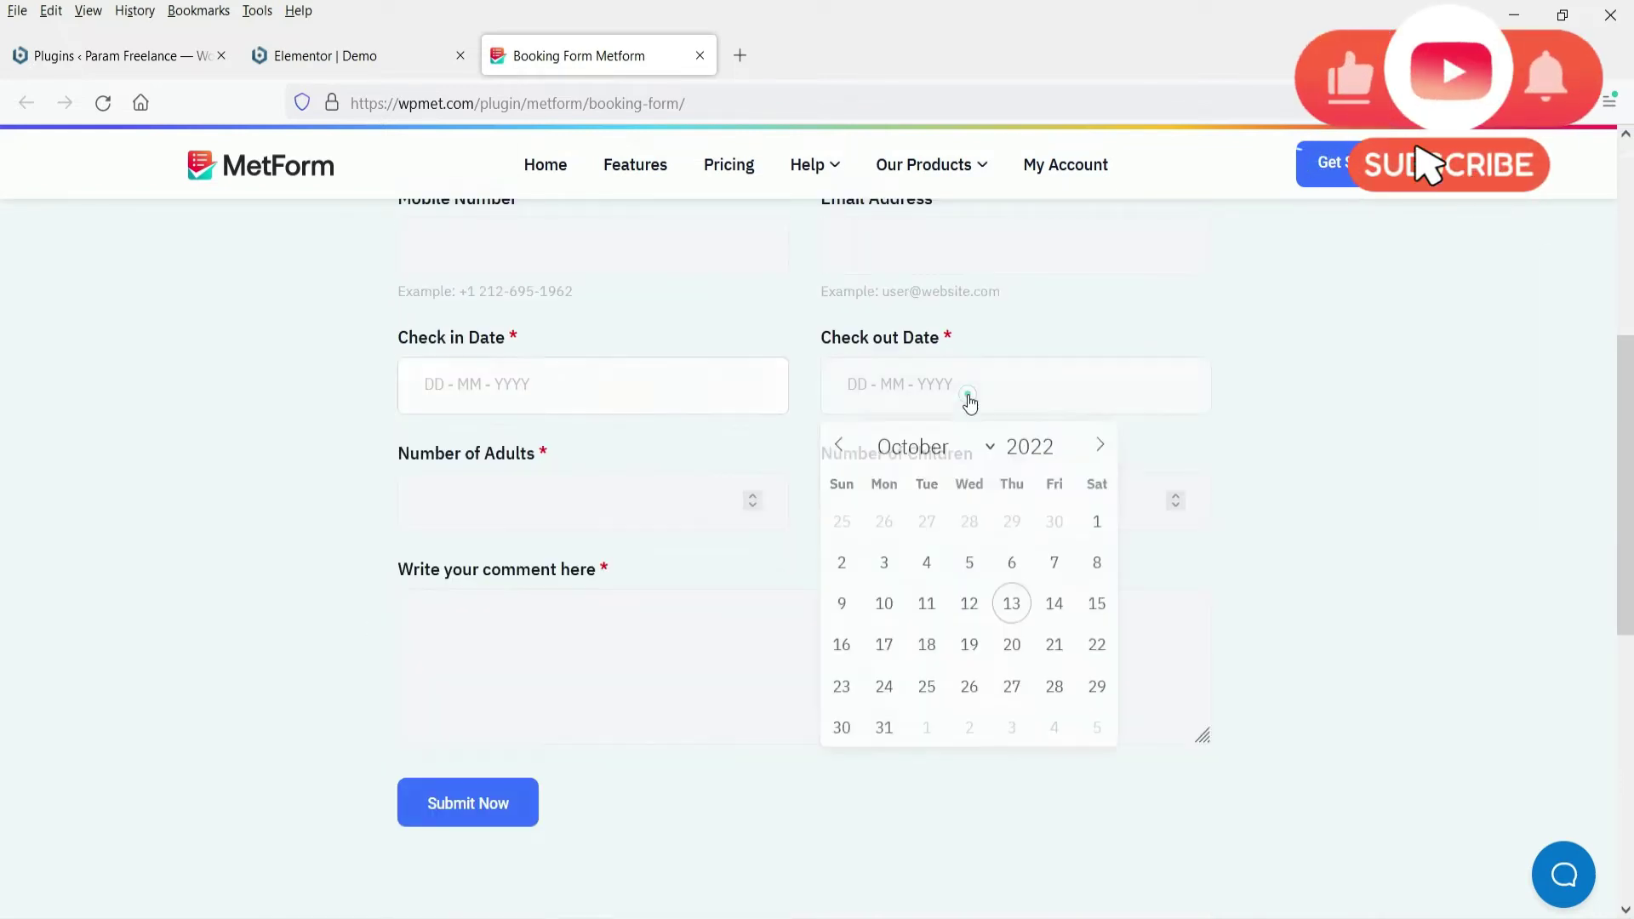
click(487, 498)
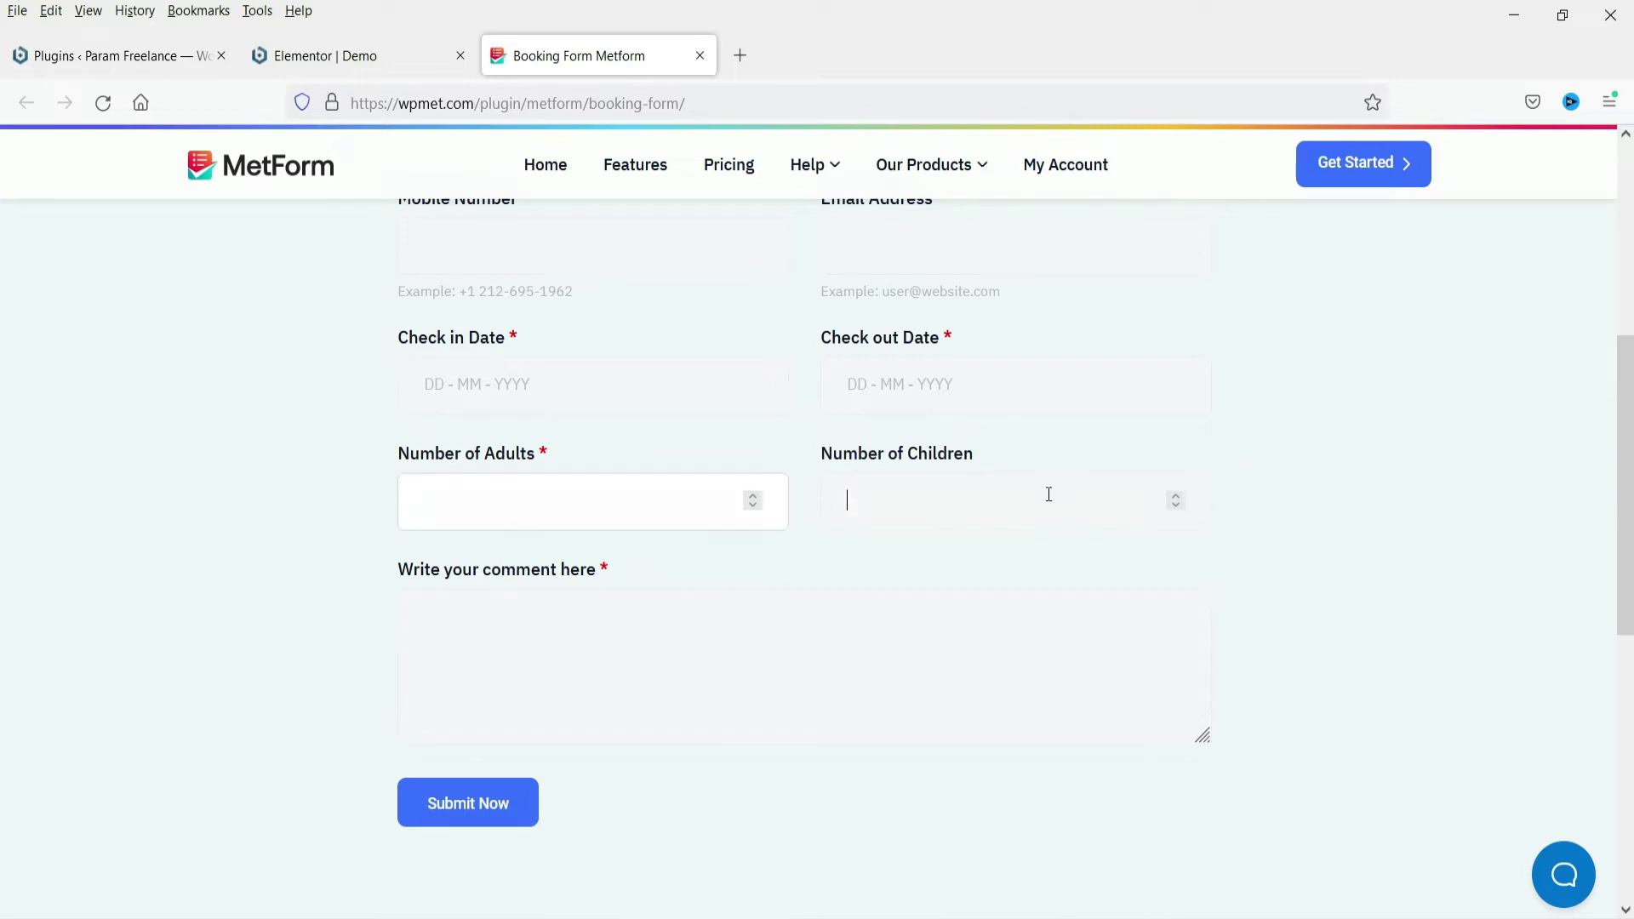
click(607, 617)
scroll(613, 617, up, 3)
scroll(654, 520, down, 3)
scroll(1166, 660, up, 3)
click(358, 55)
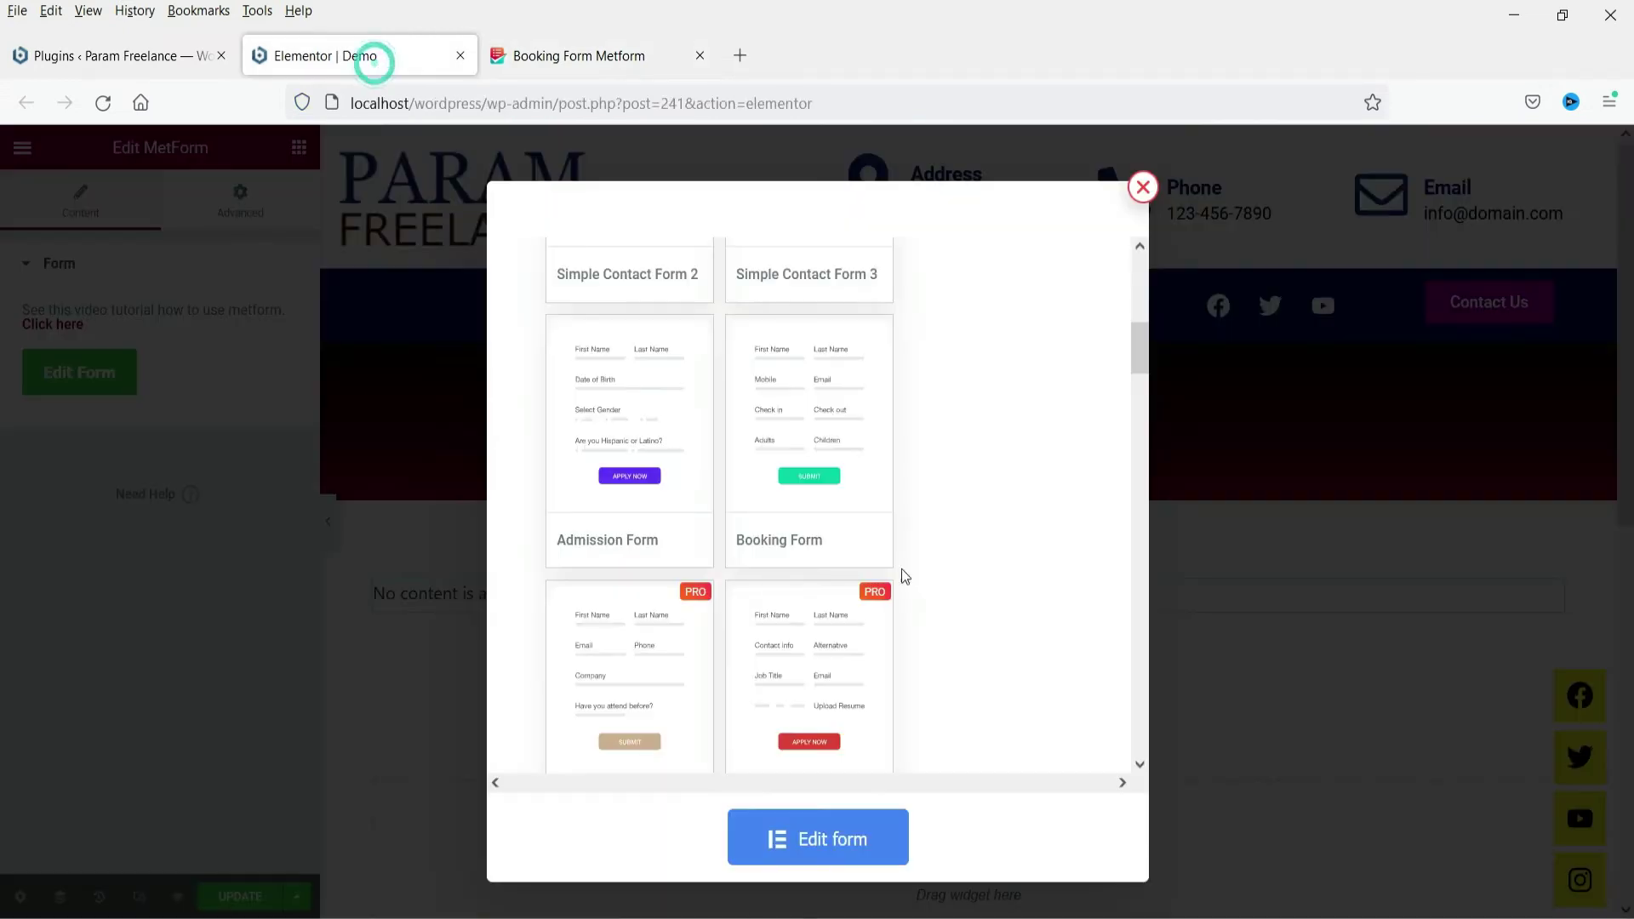
Pick the Simple Contact Form 1 template and open the new form in the MetForm editor
scroll(954, 476, up, 3)
scroll(957, 477, up, 3)
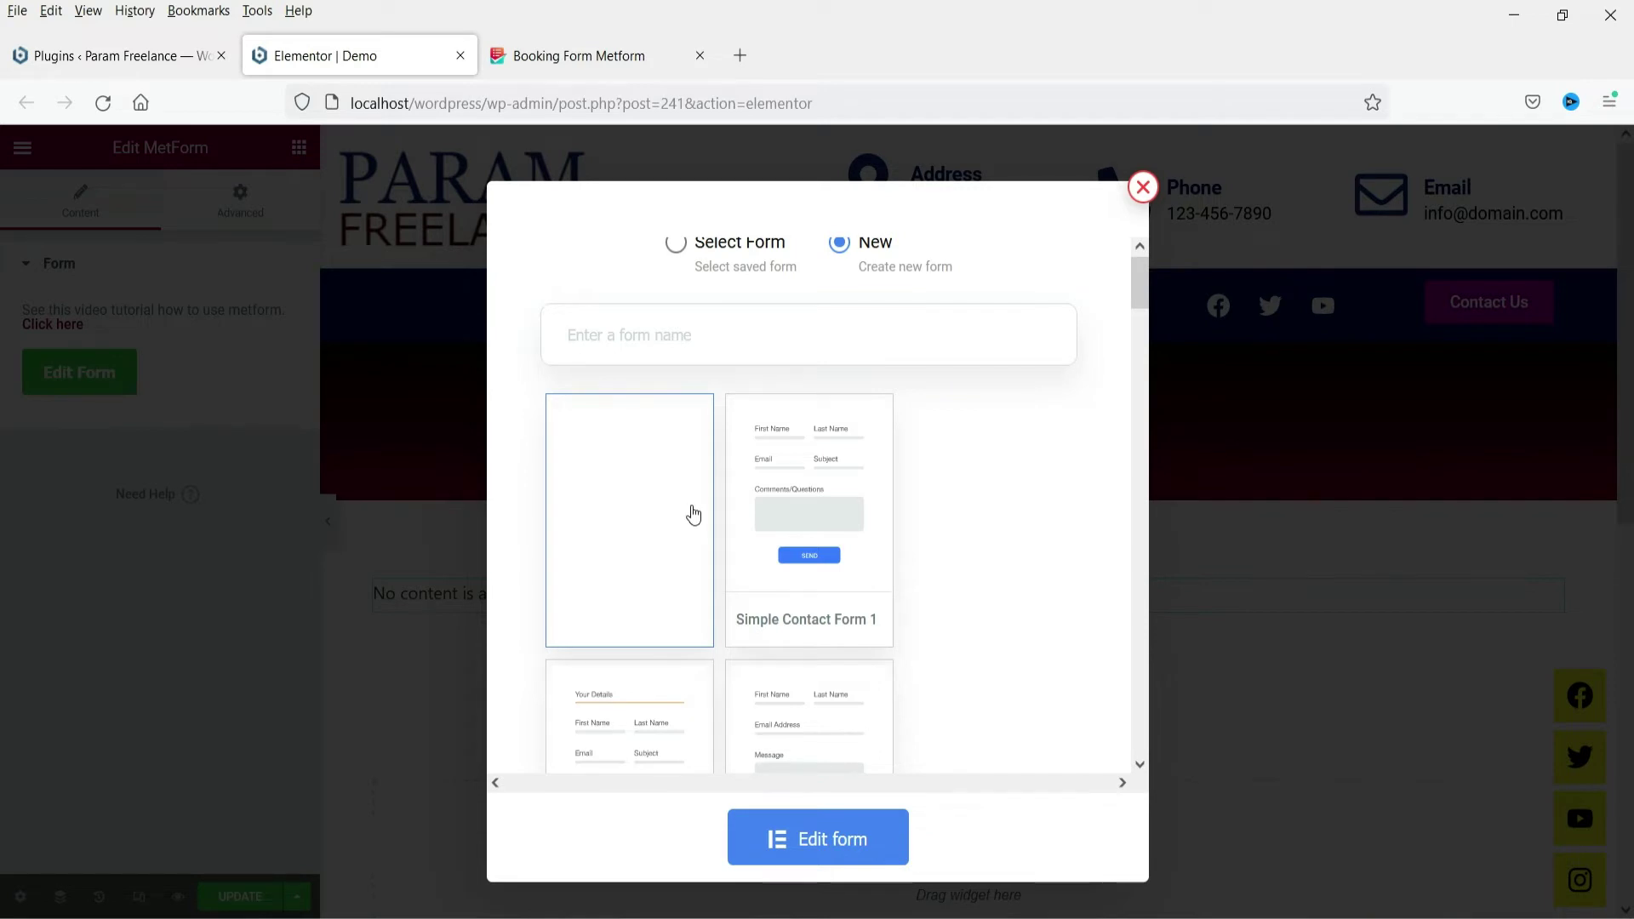
click(792, 491)
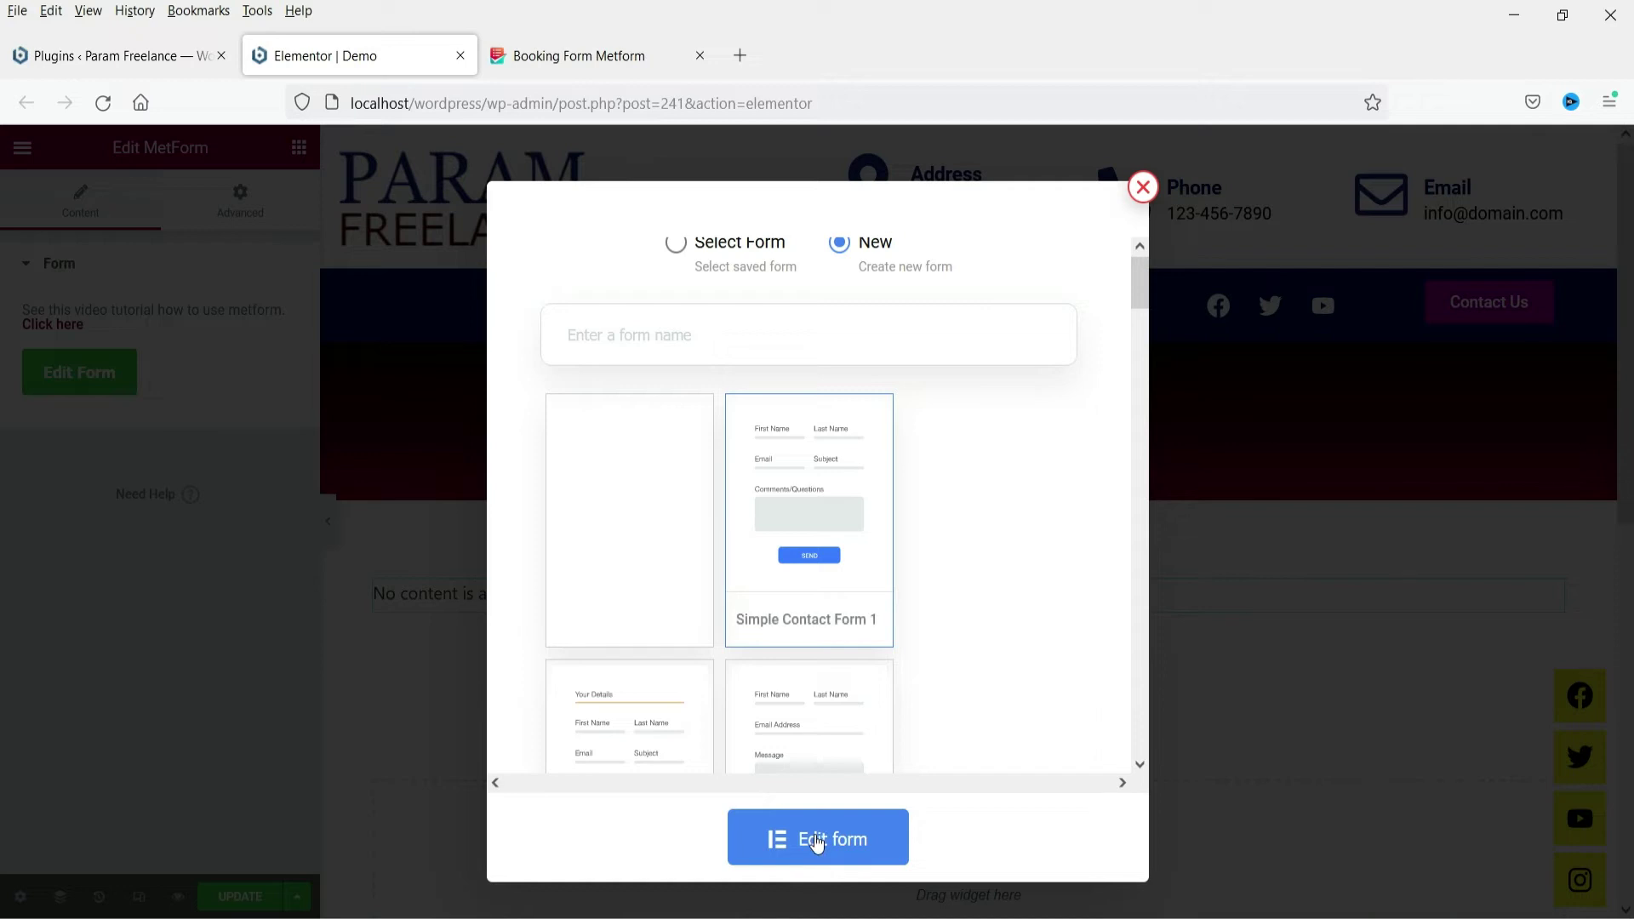
click(818, 841)
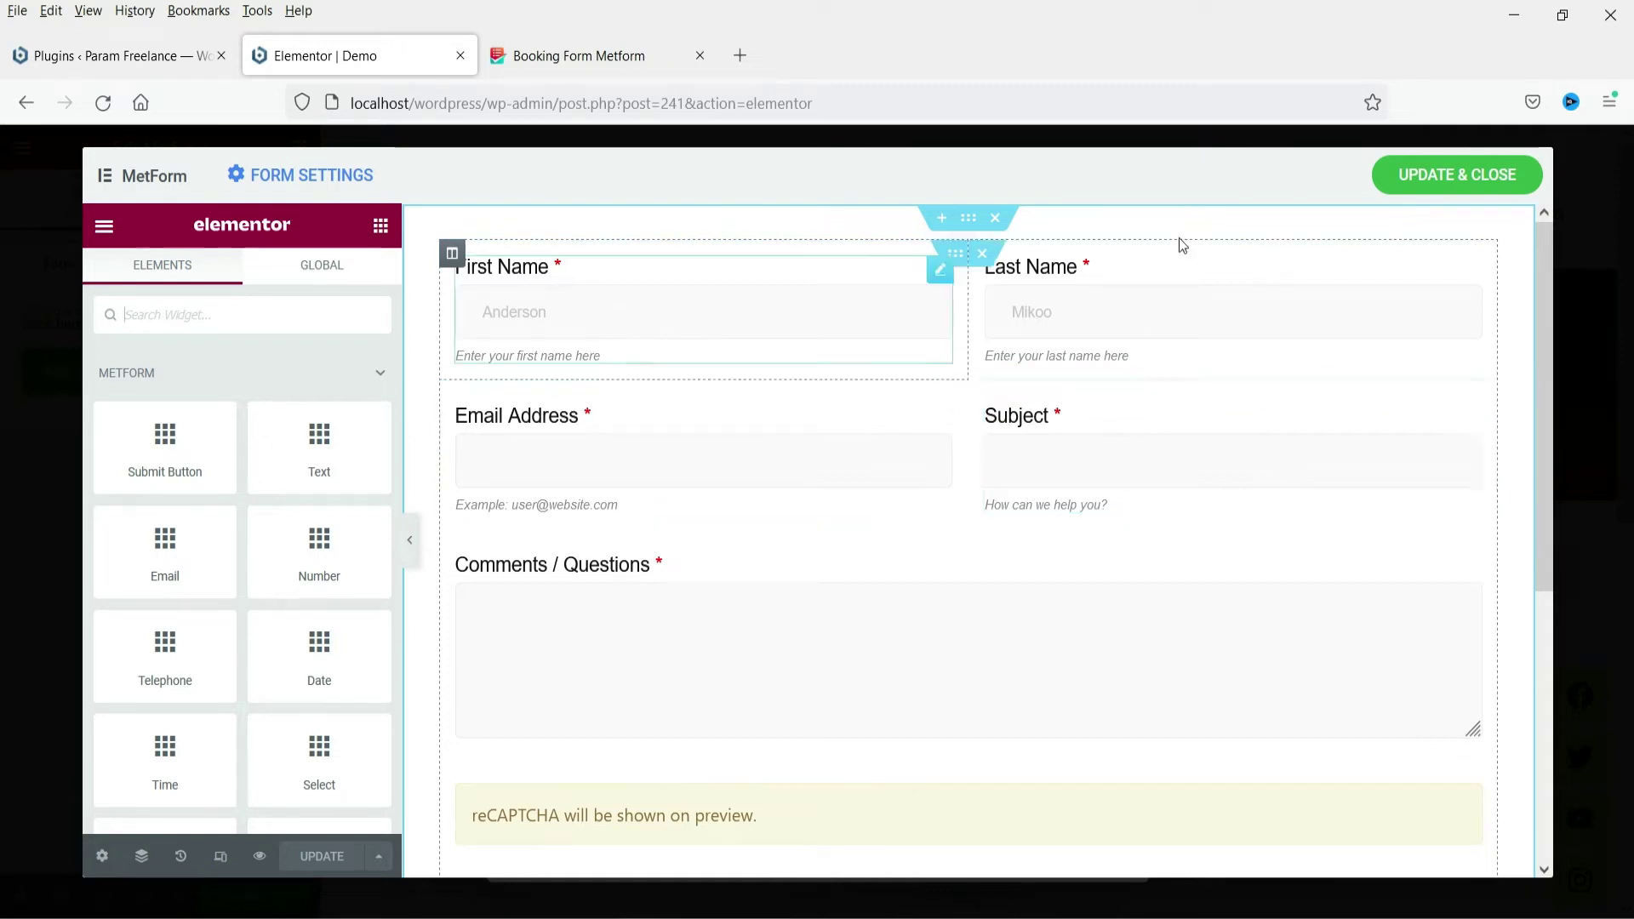
Review the form fields down to the reCAPTCHA box, then switch to the WordPress Plugins page
scroll(1193, 467, down, 2)
scroll(1192, 468, down, 2)
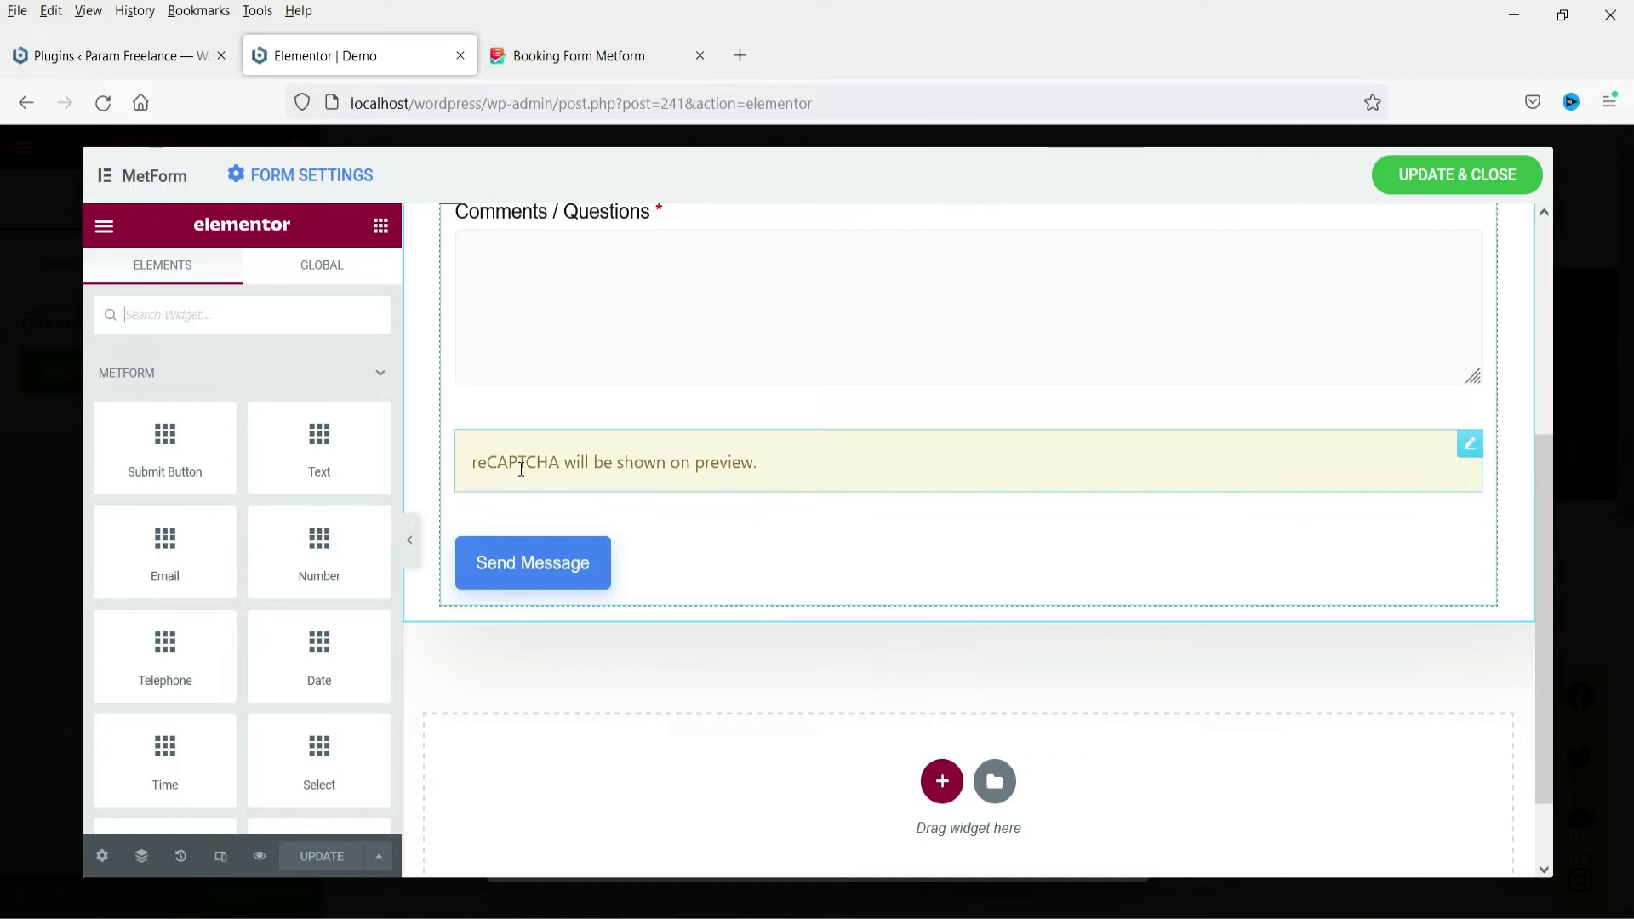
click(59, 49)
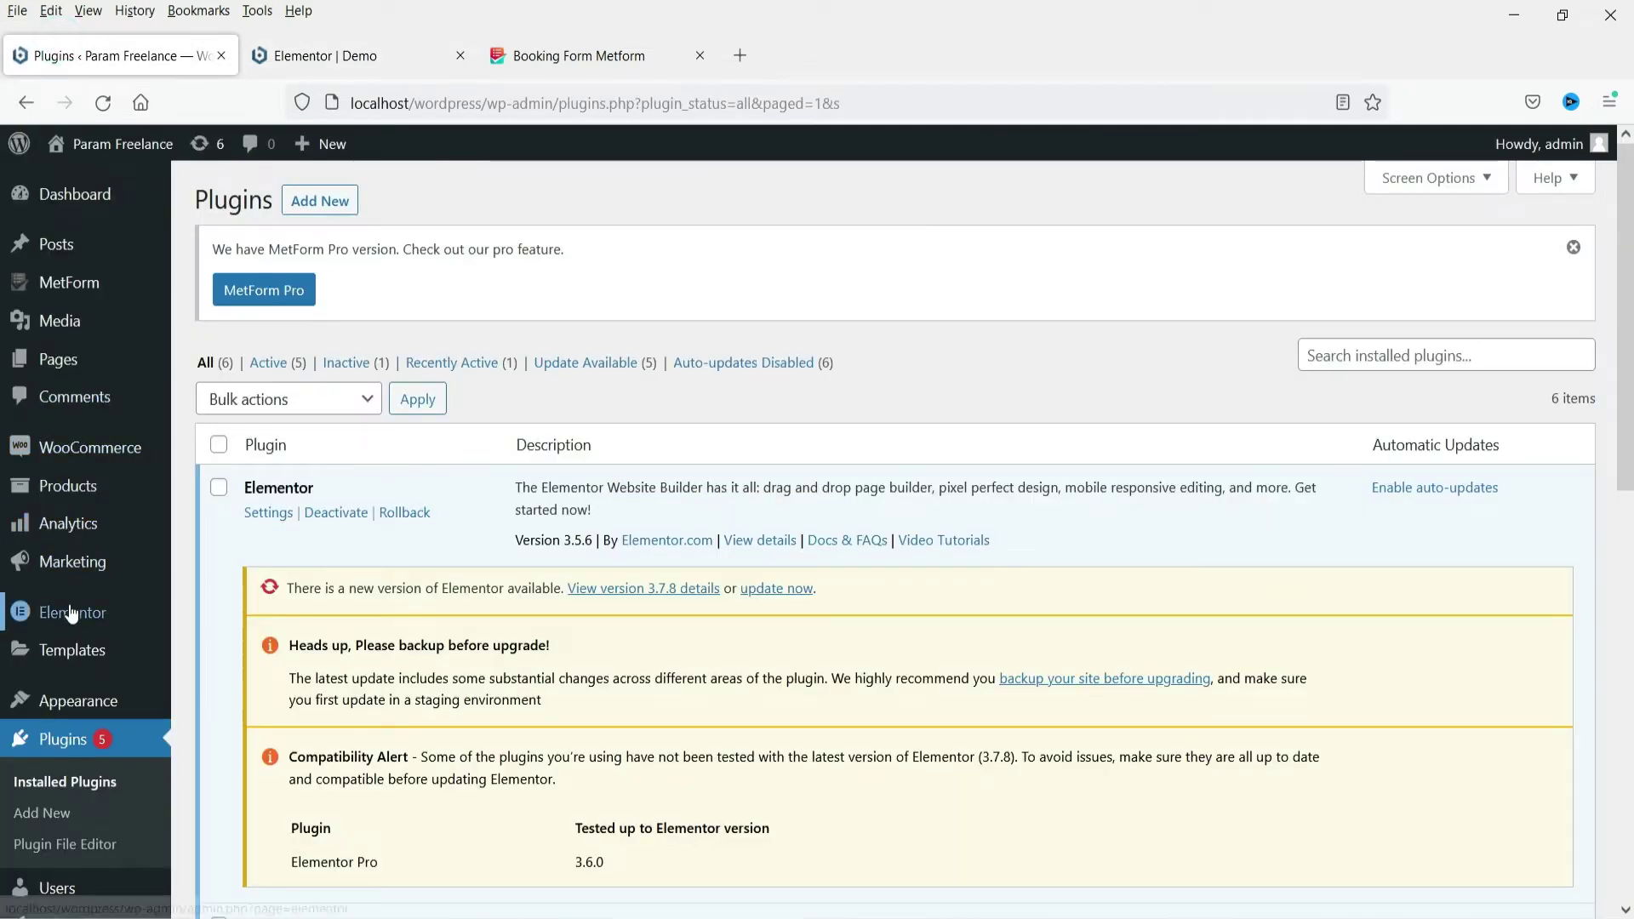
Confirm the reCAPTCHA Site Key and Secret Key in Elementor Settings > Integrations are empty
mouse_move(71, 613)
click(210, 543)
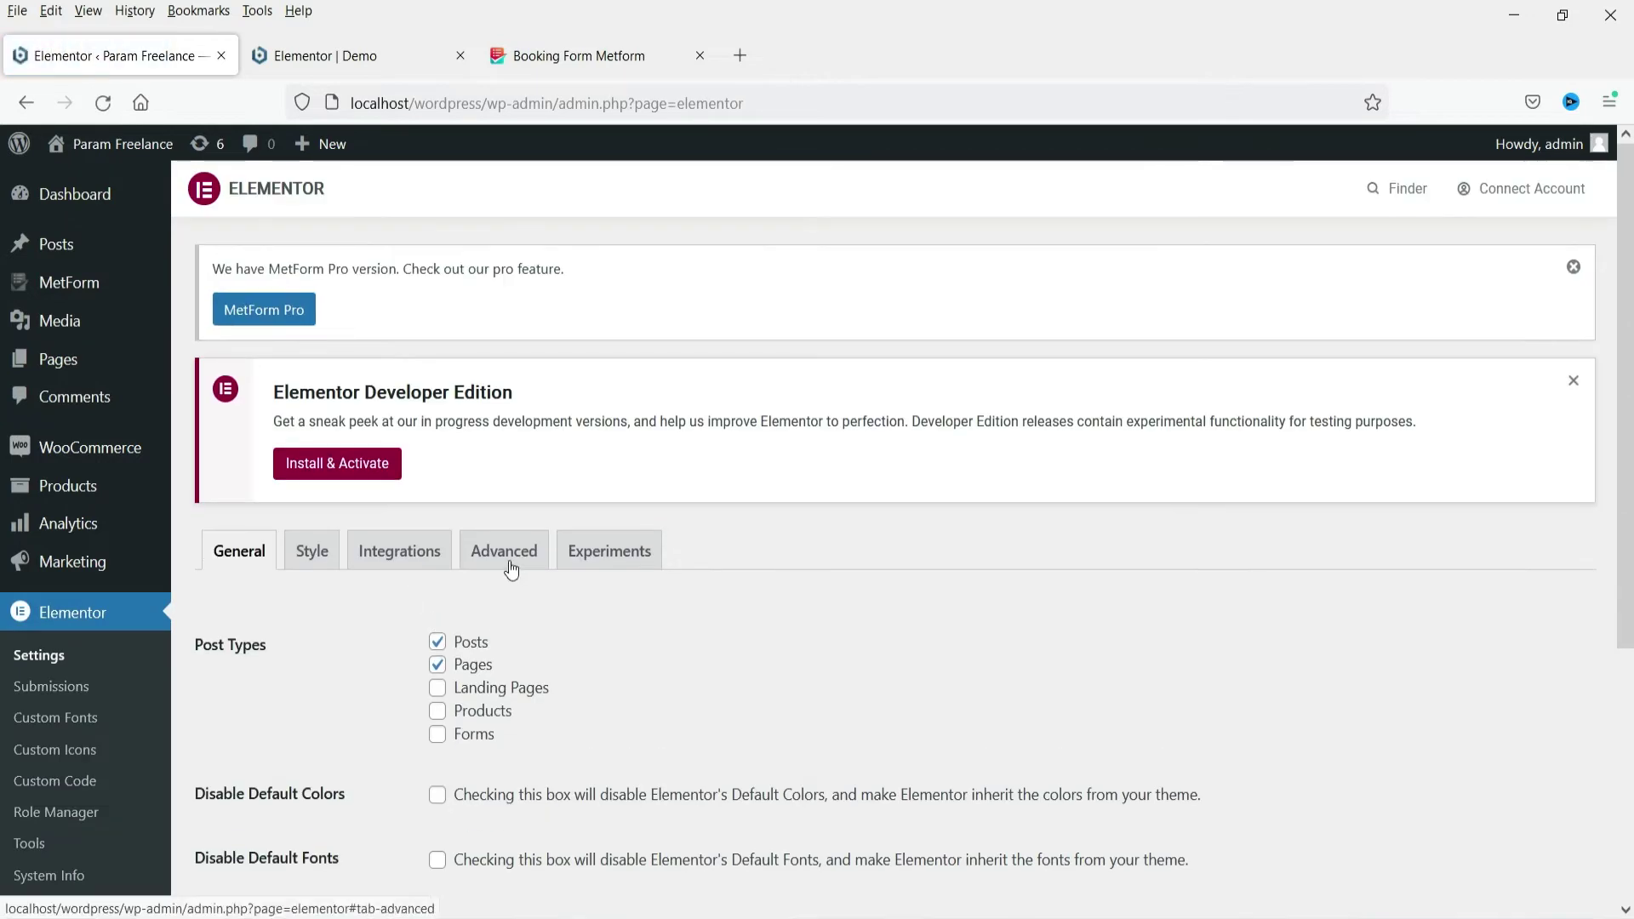
click(411, 558)
scroll(769, 533, down, 5)
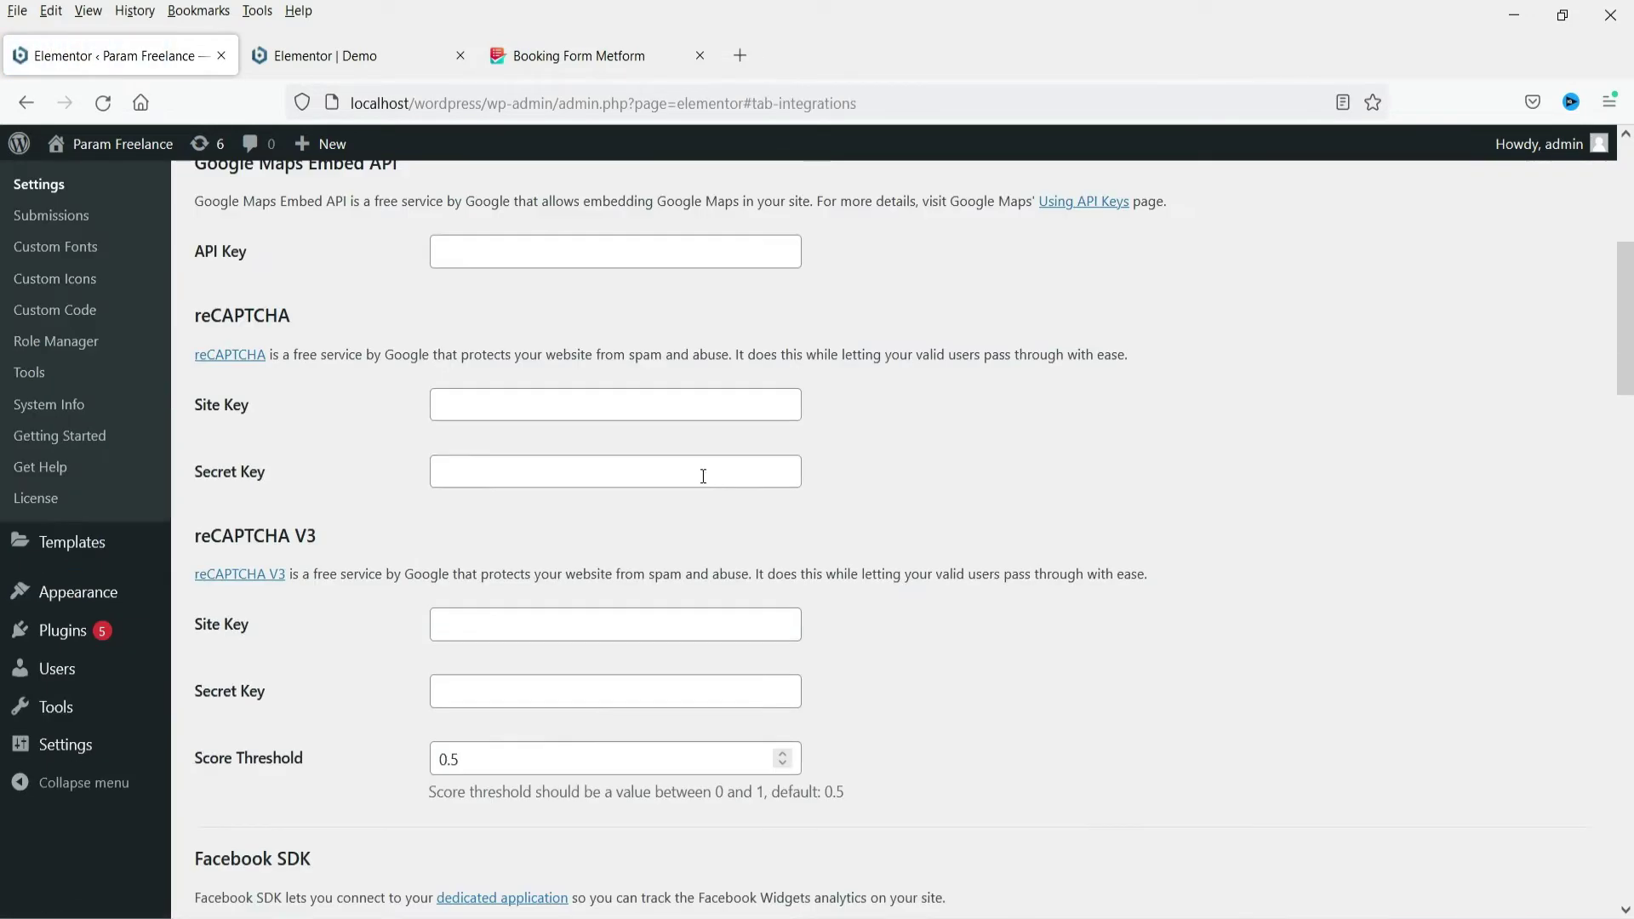
click(461, 411)
click(480, 475)
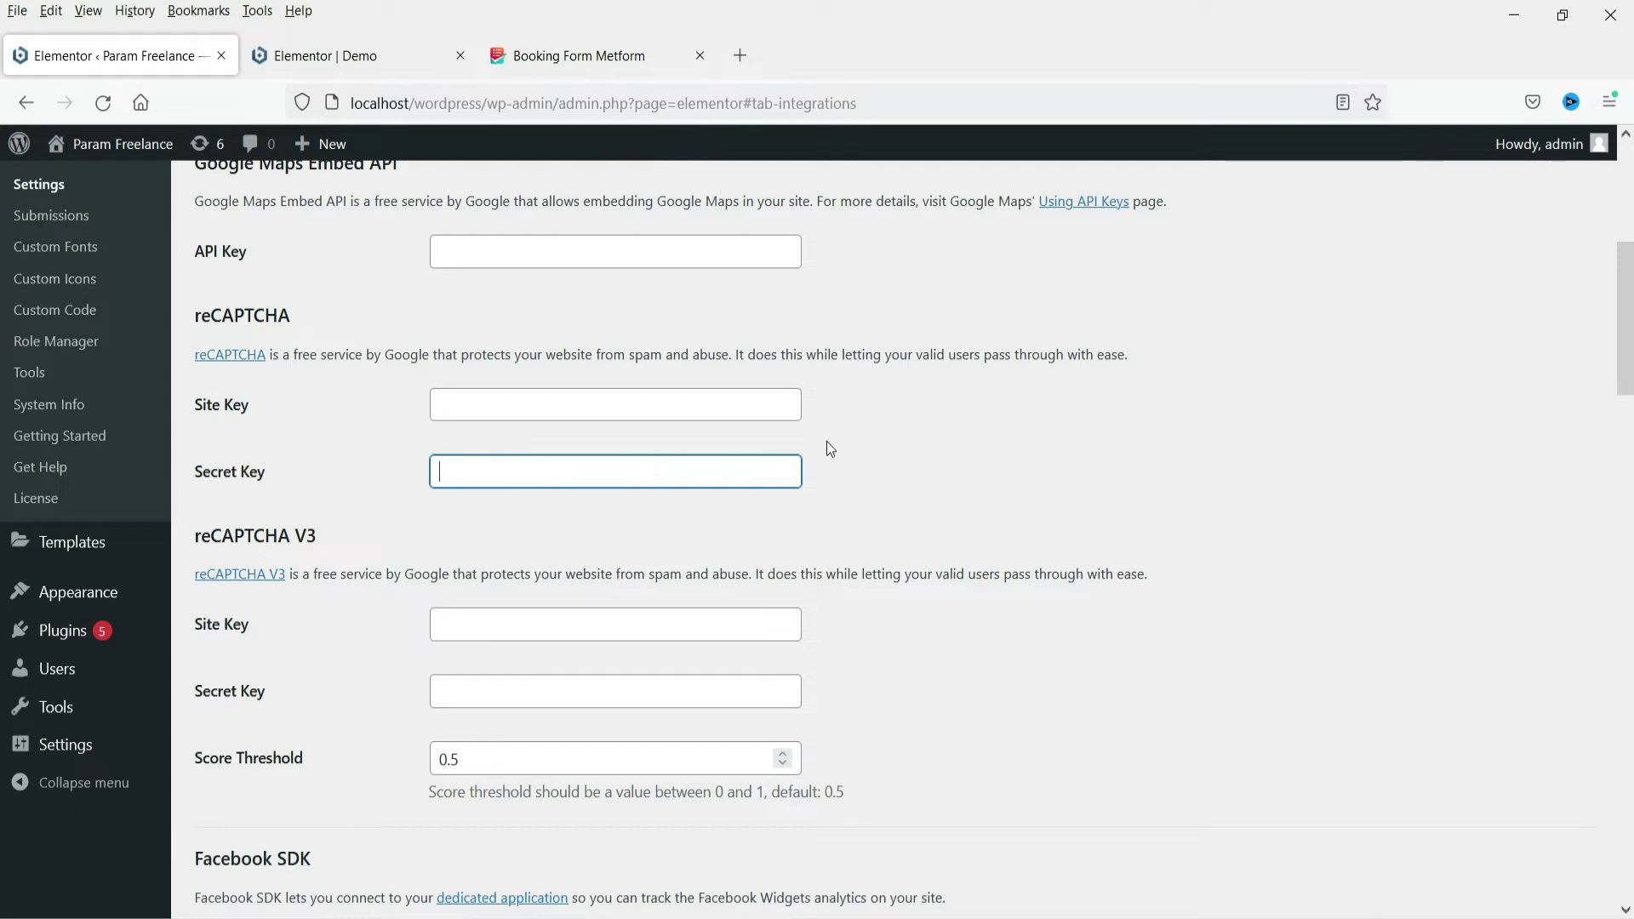
scroll(843, 436, down, 5)
scroll(256, 652, down, 9)
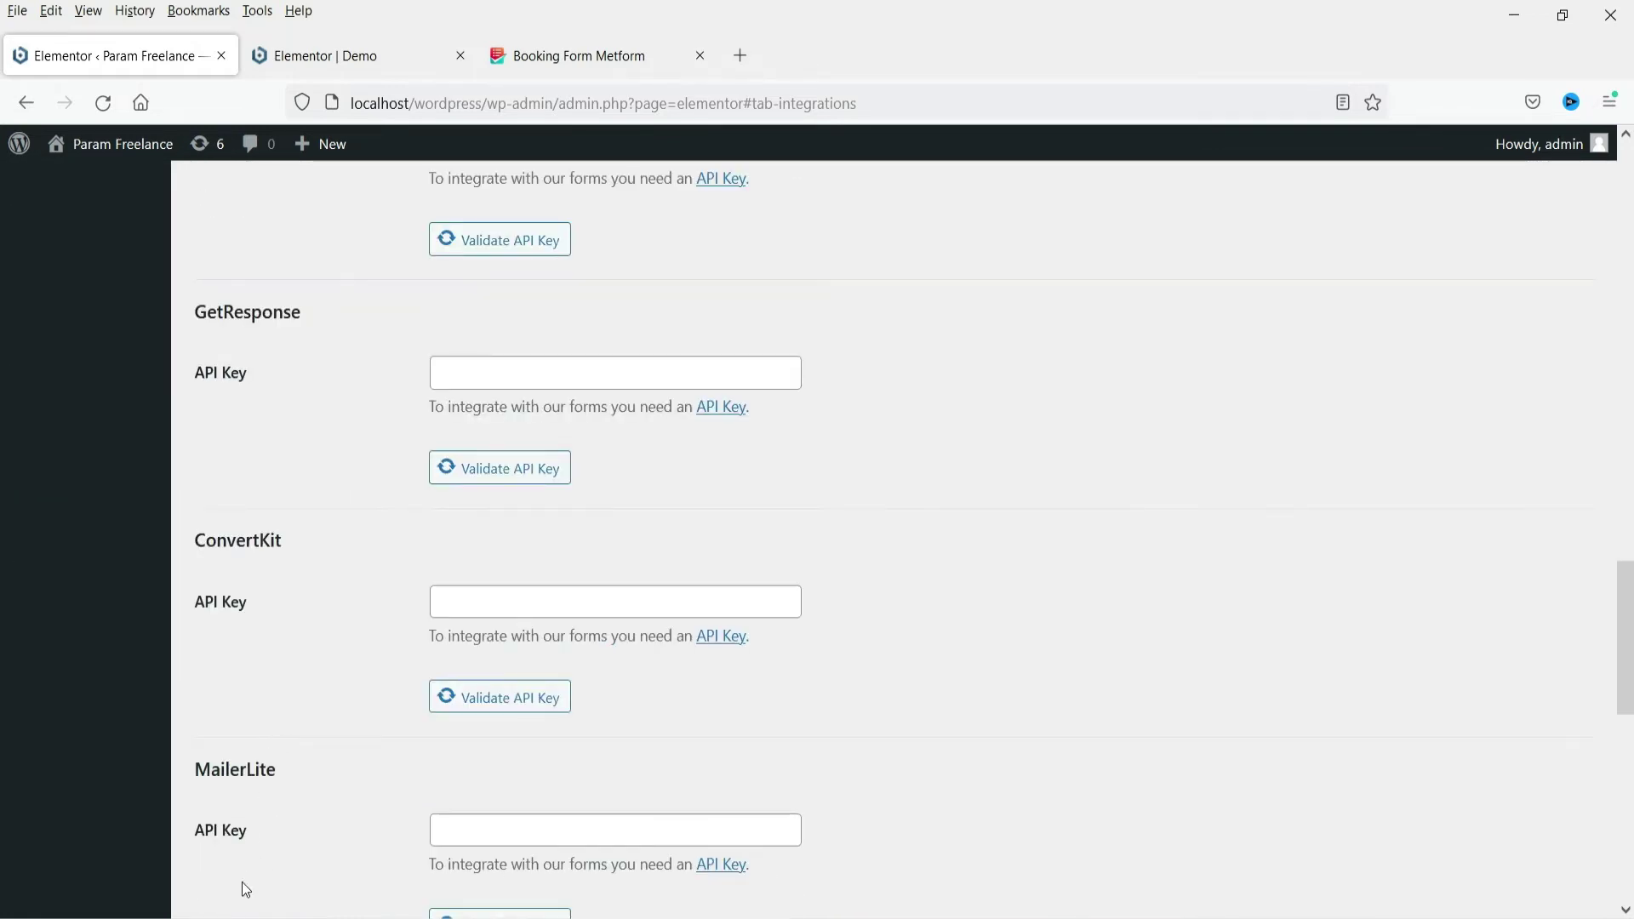
click(349, 57)
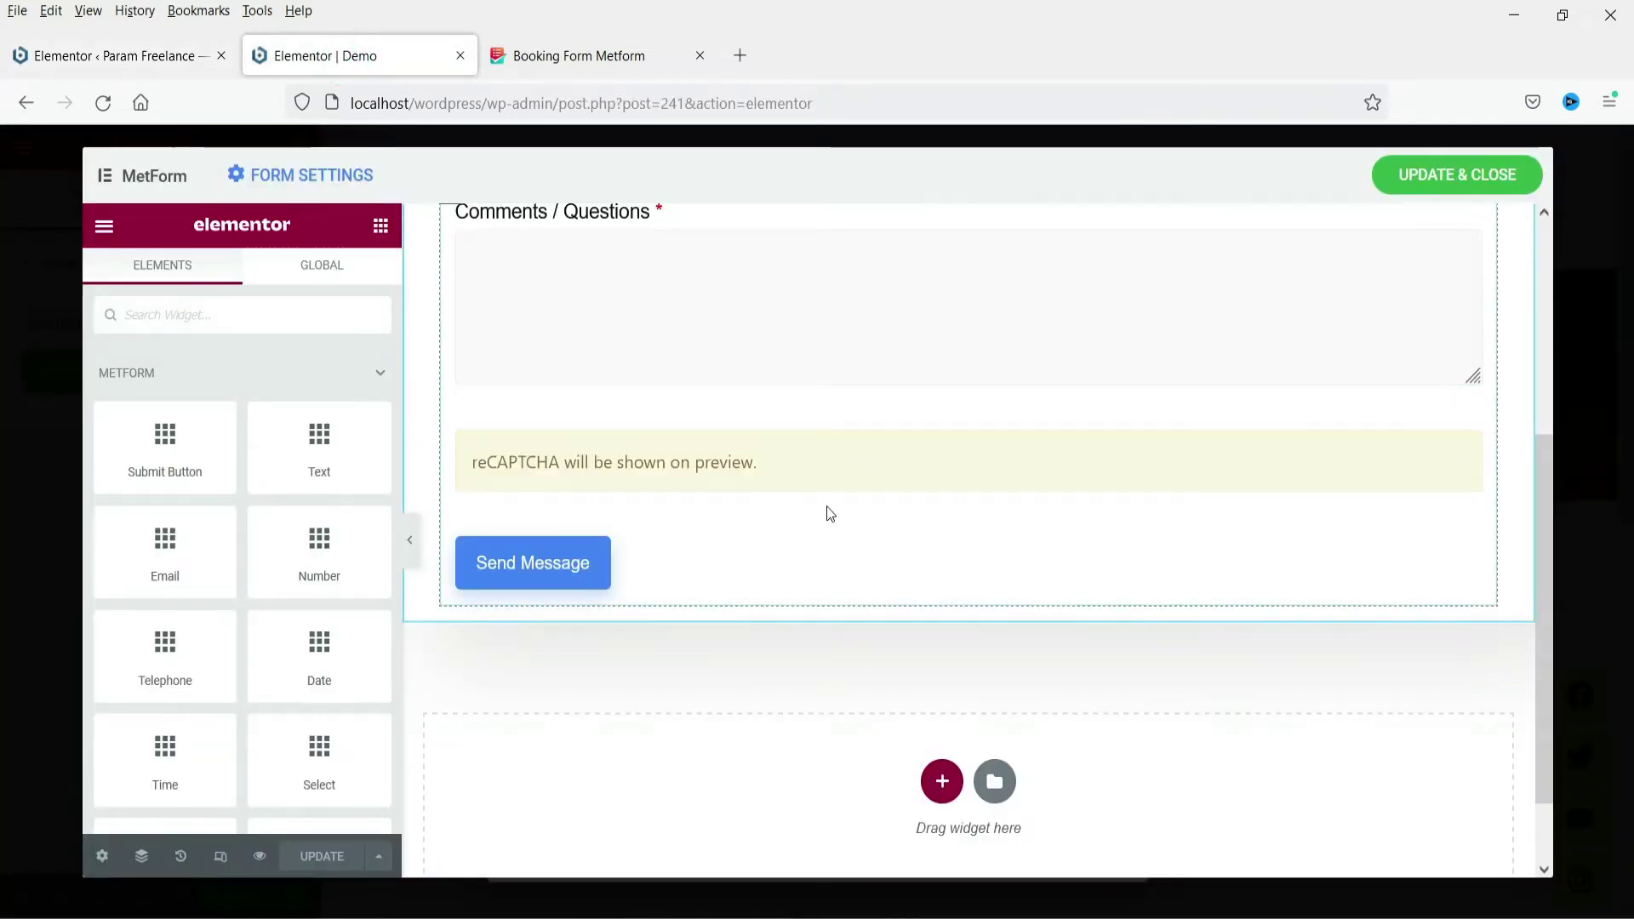
Delete the reCAPTCHA widget so Send Message follows Comments / Questions, then review the form
right_click(686, 456)
click(1037, 471)
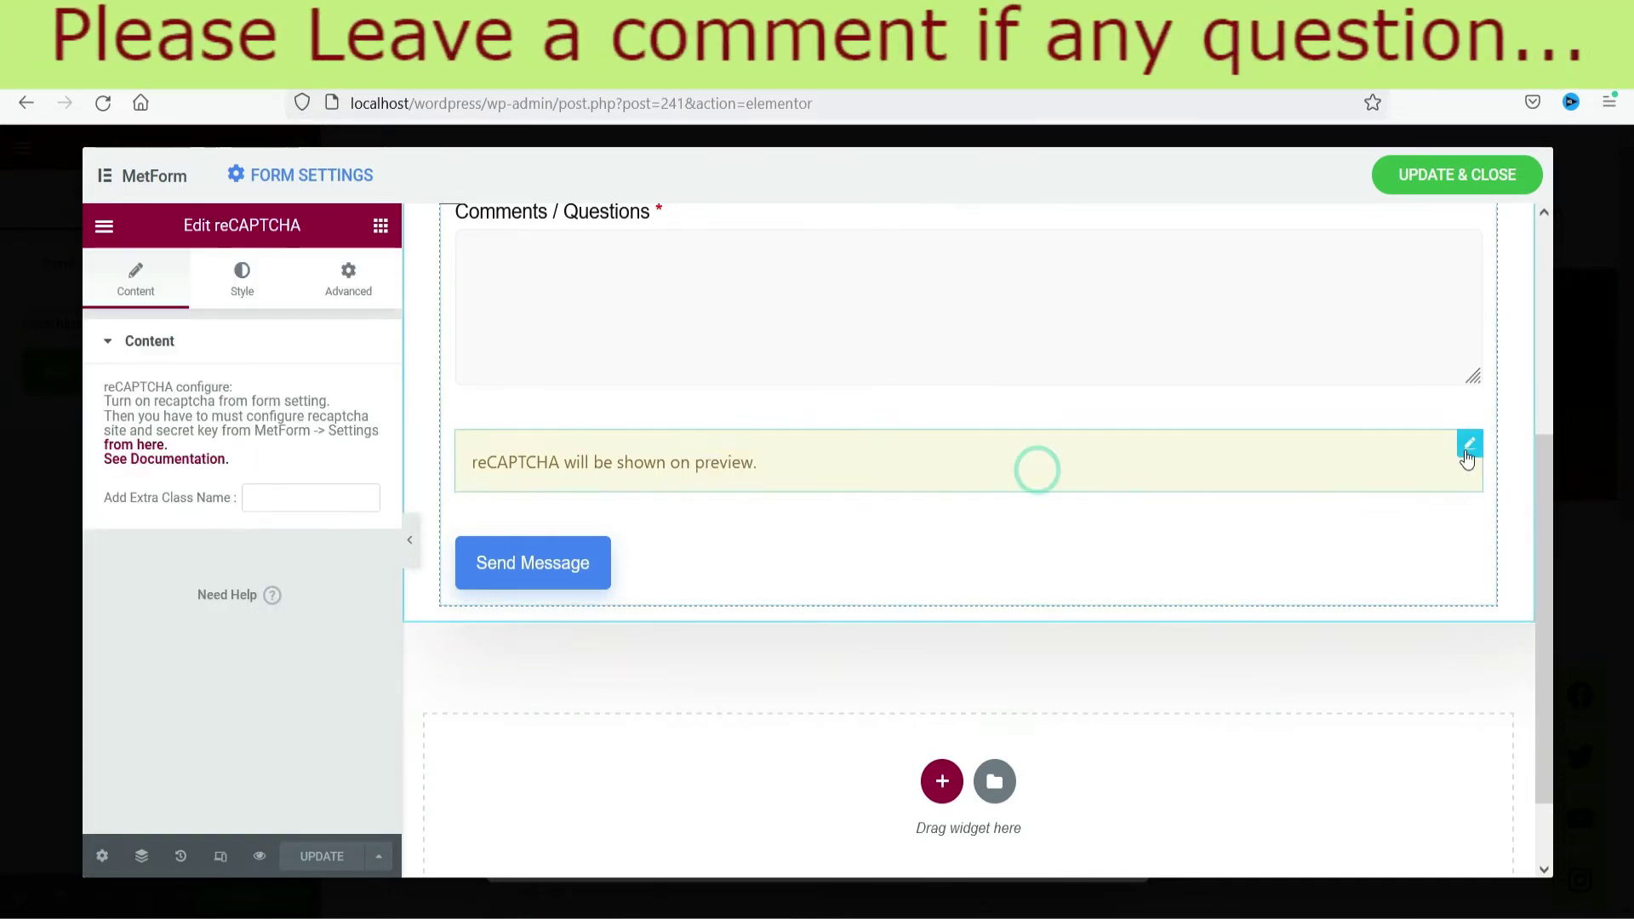
right_click(1467, 458)
click(1427, 760)
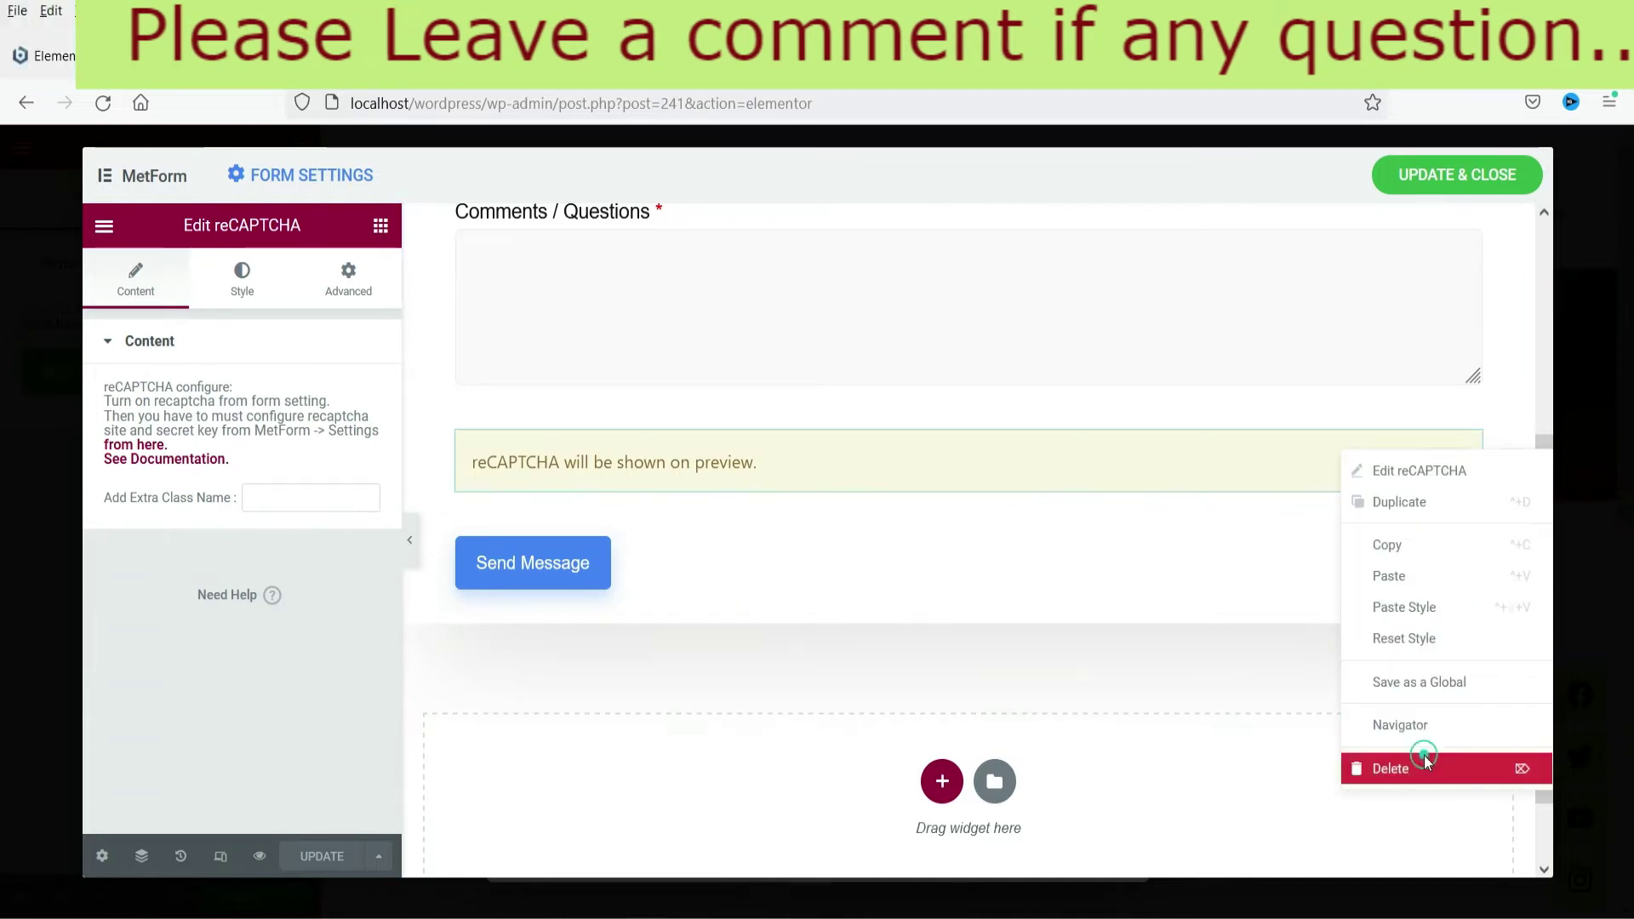
scroll(817, 408, up, 4)
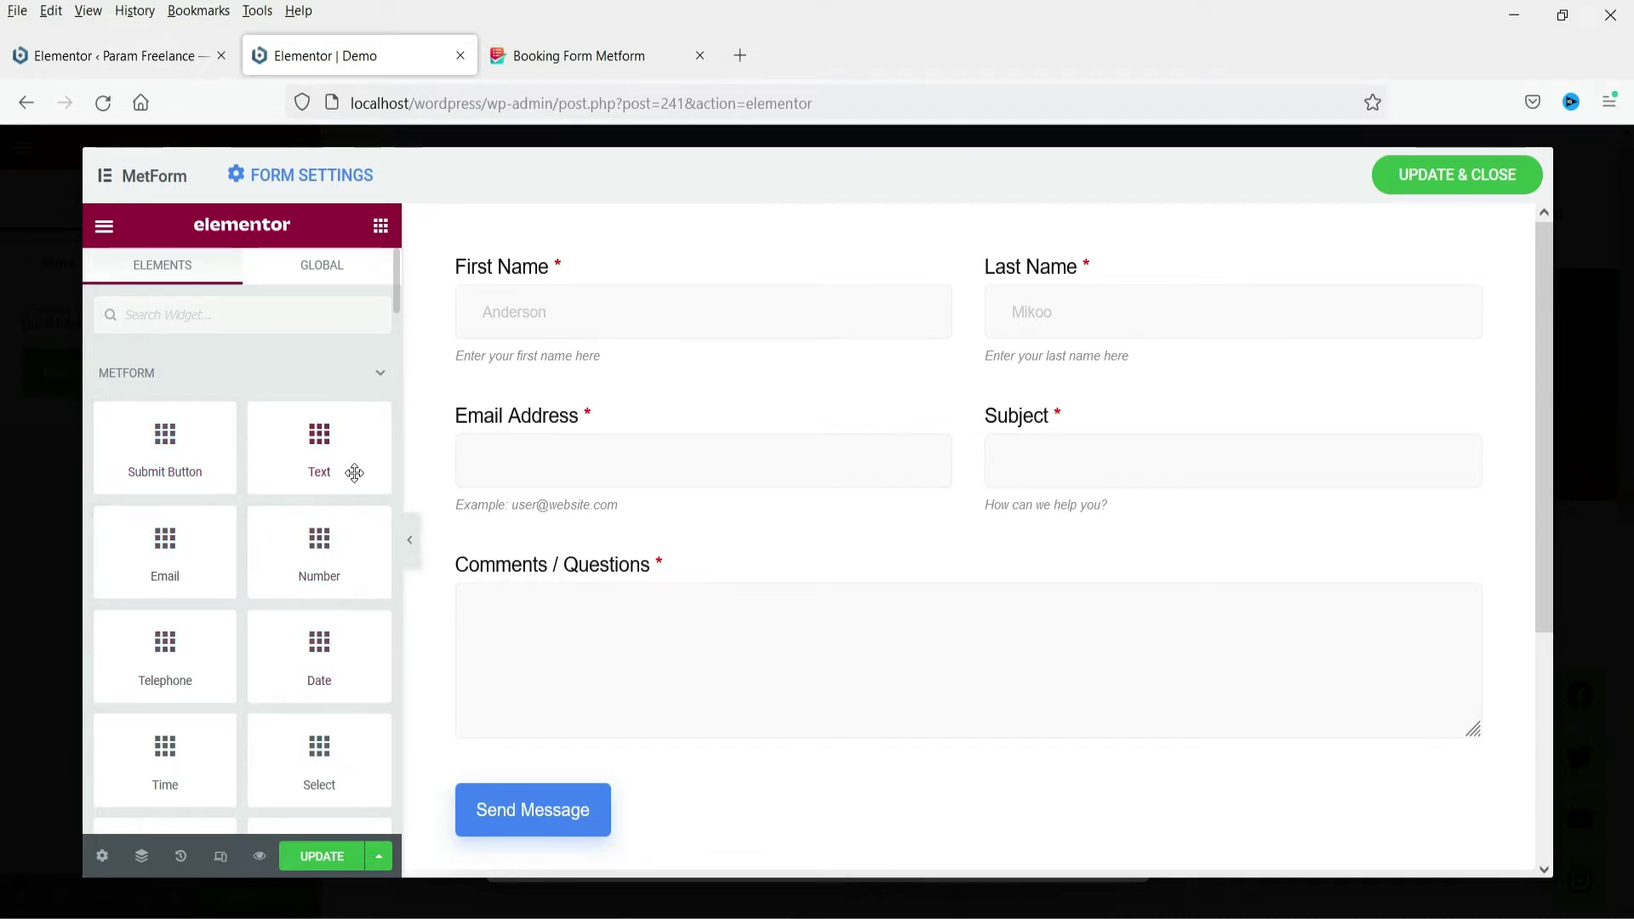
scroll(319, 715, down, 6)
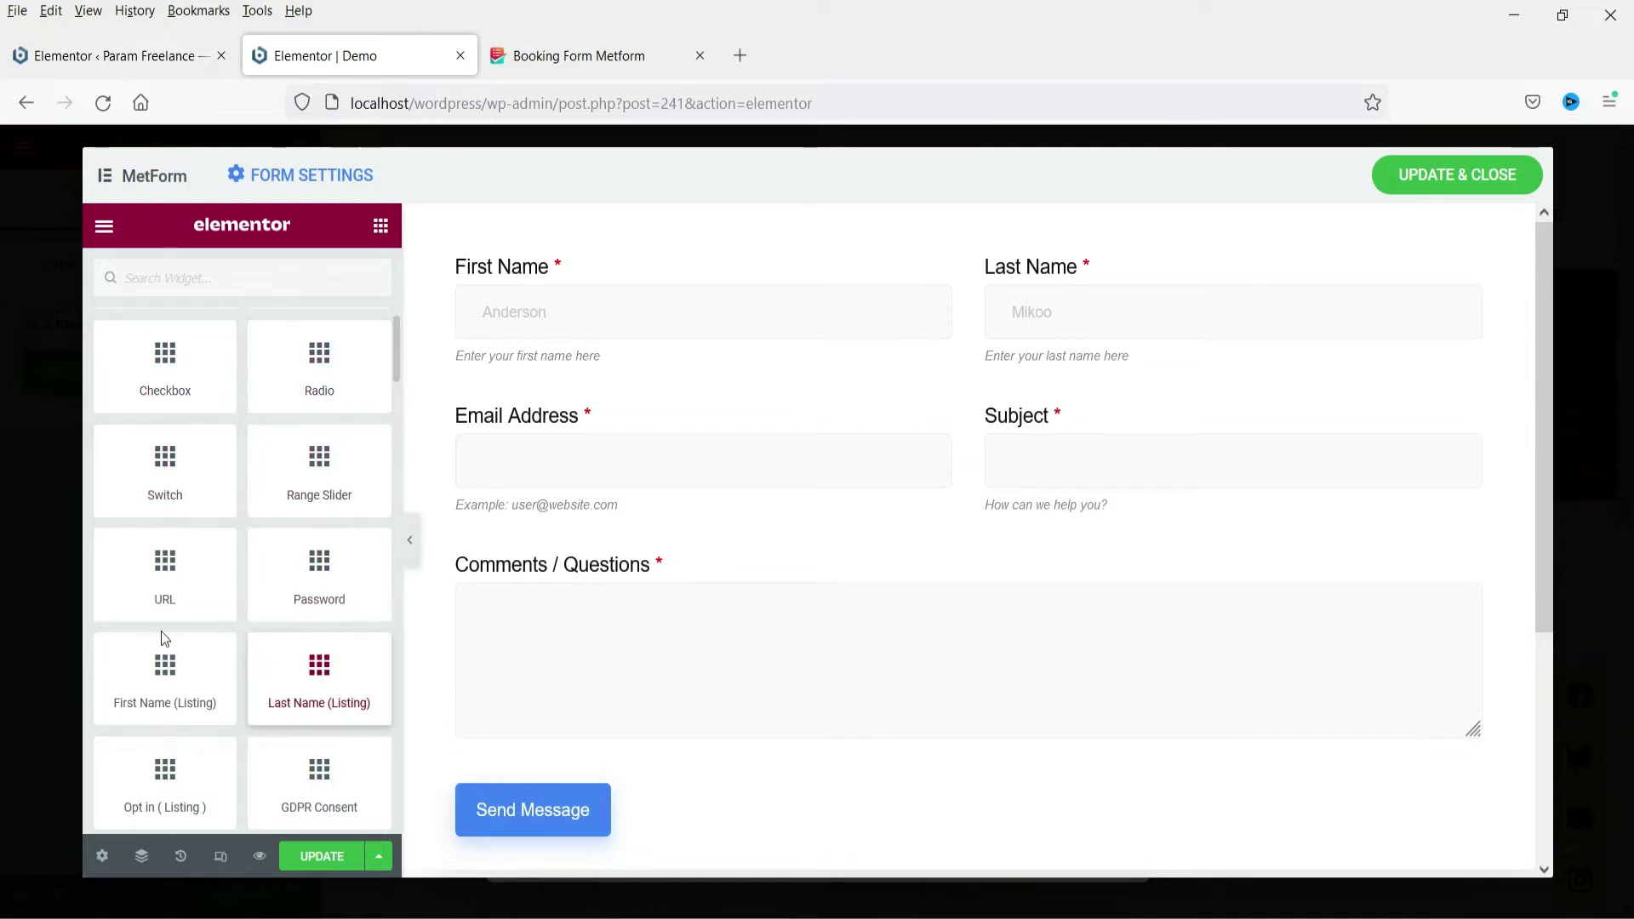
scroll(185, 600, down, 4)
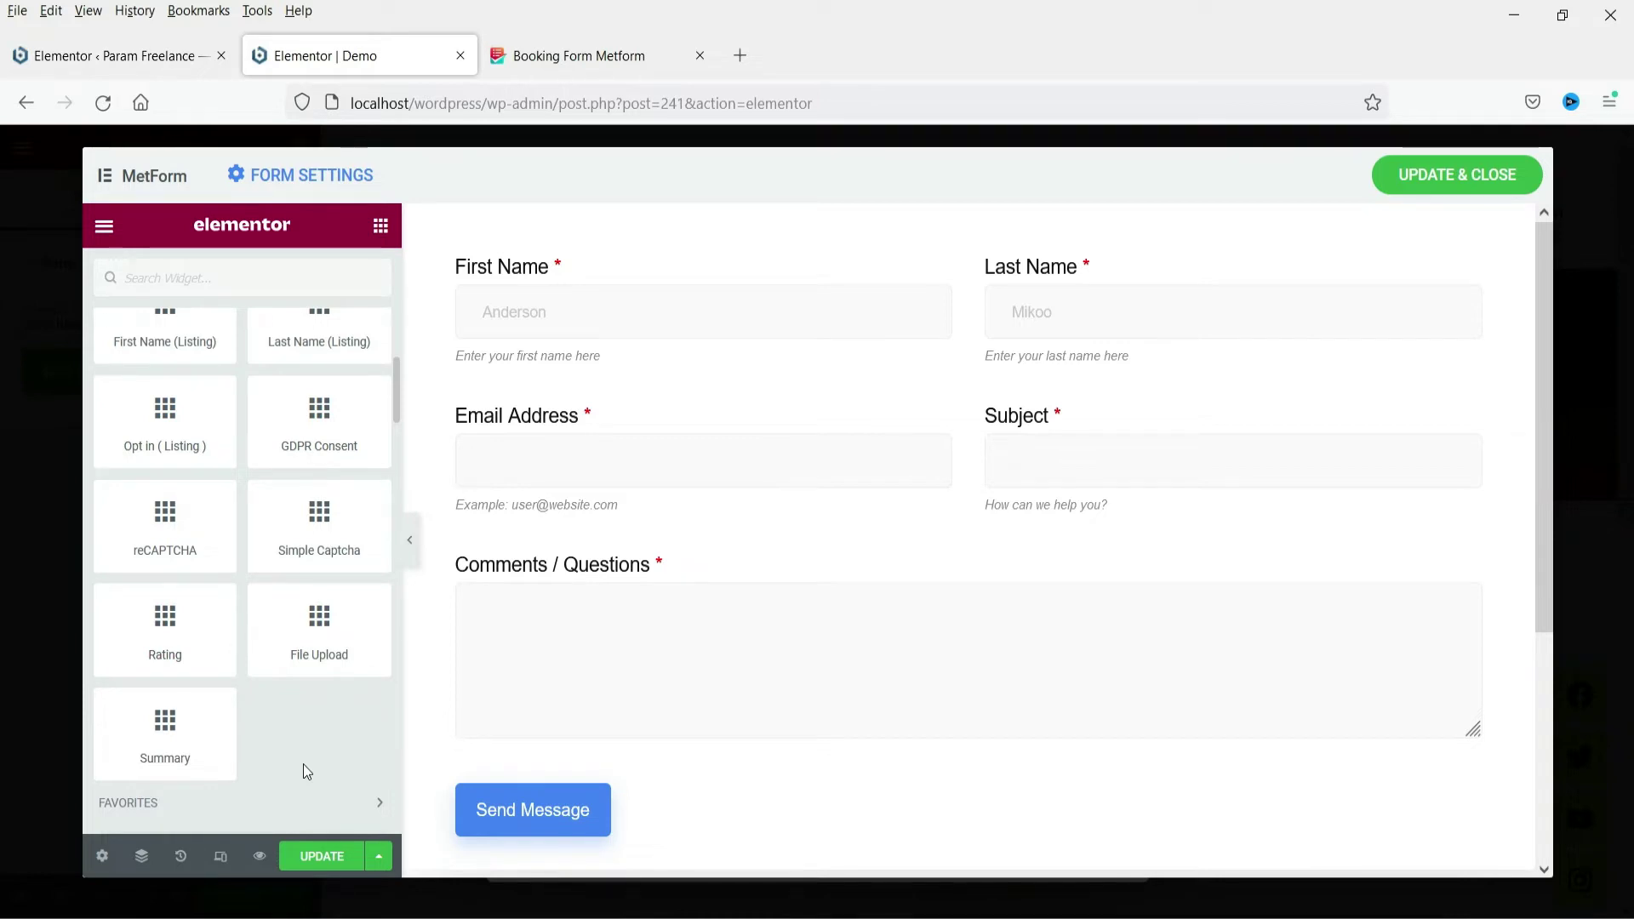
scroll(270, 690, up, 4)
scroll(270, 688, up, 2)
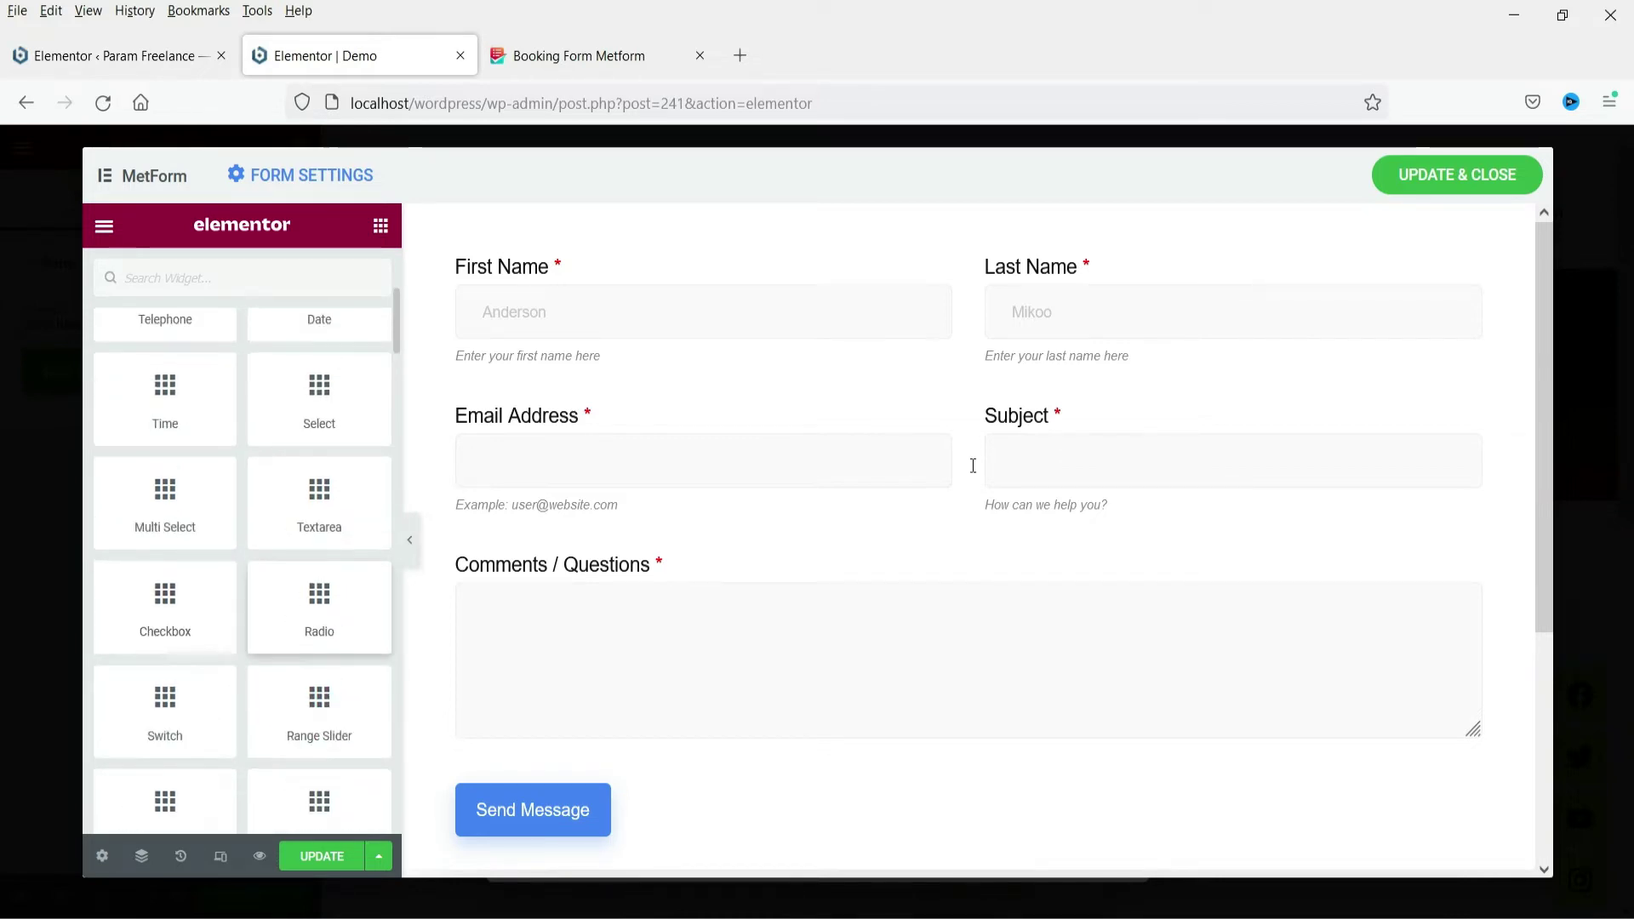
Delete the Subject (mf-subject) field from the row beside Email Address
click(1143, 443)
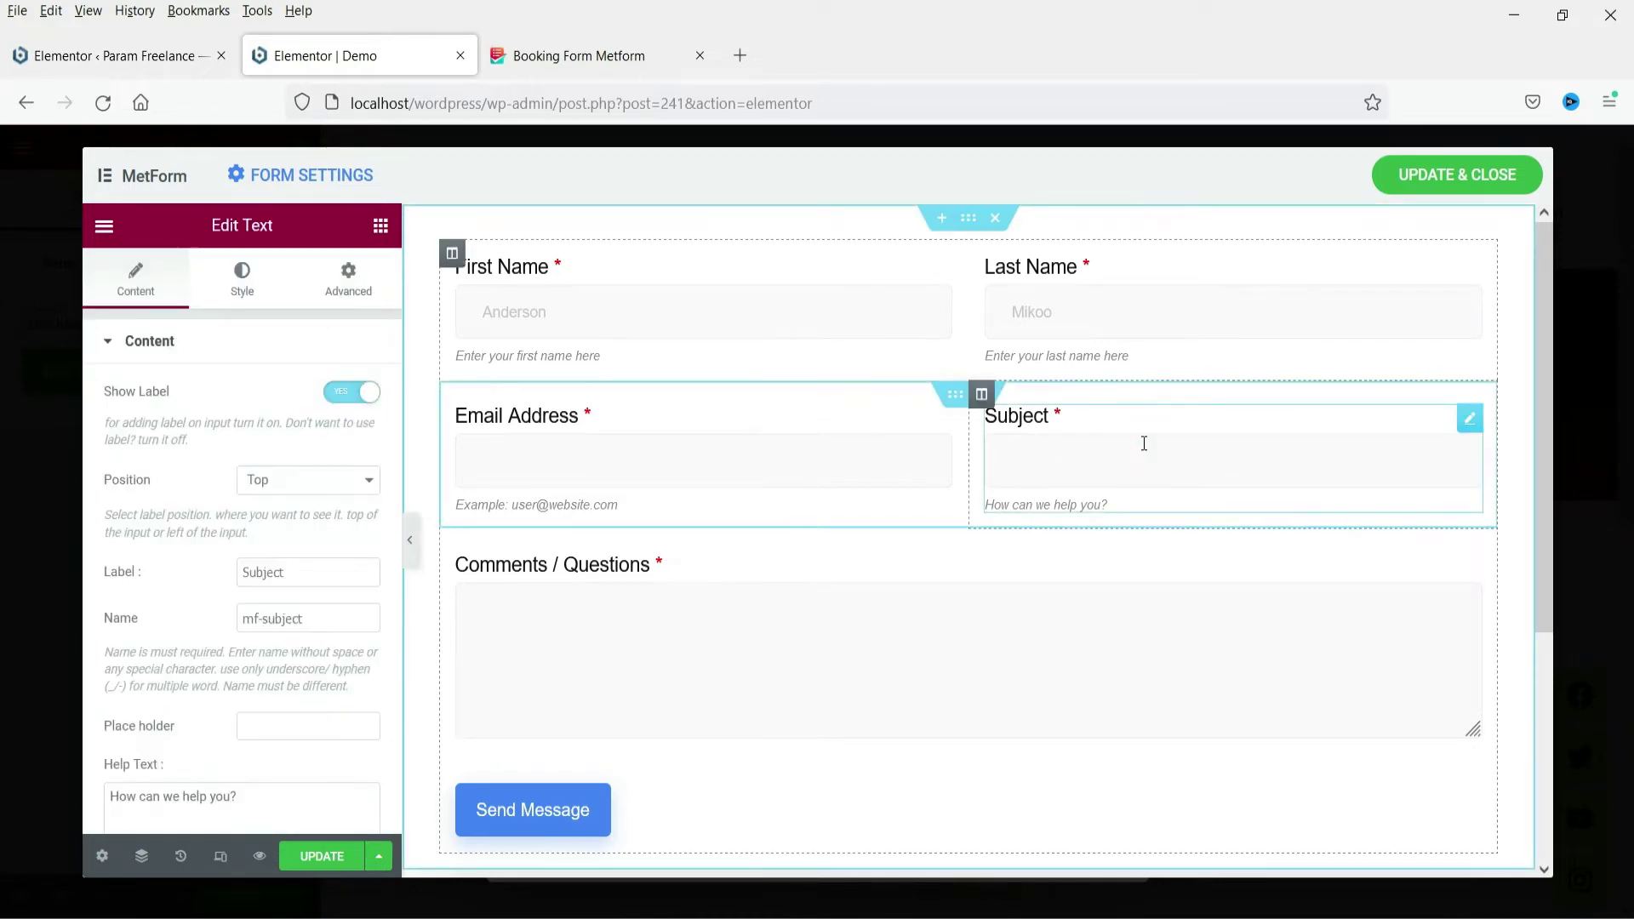
right_click(1468, 423)
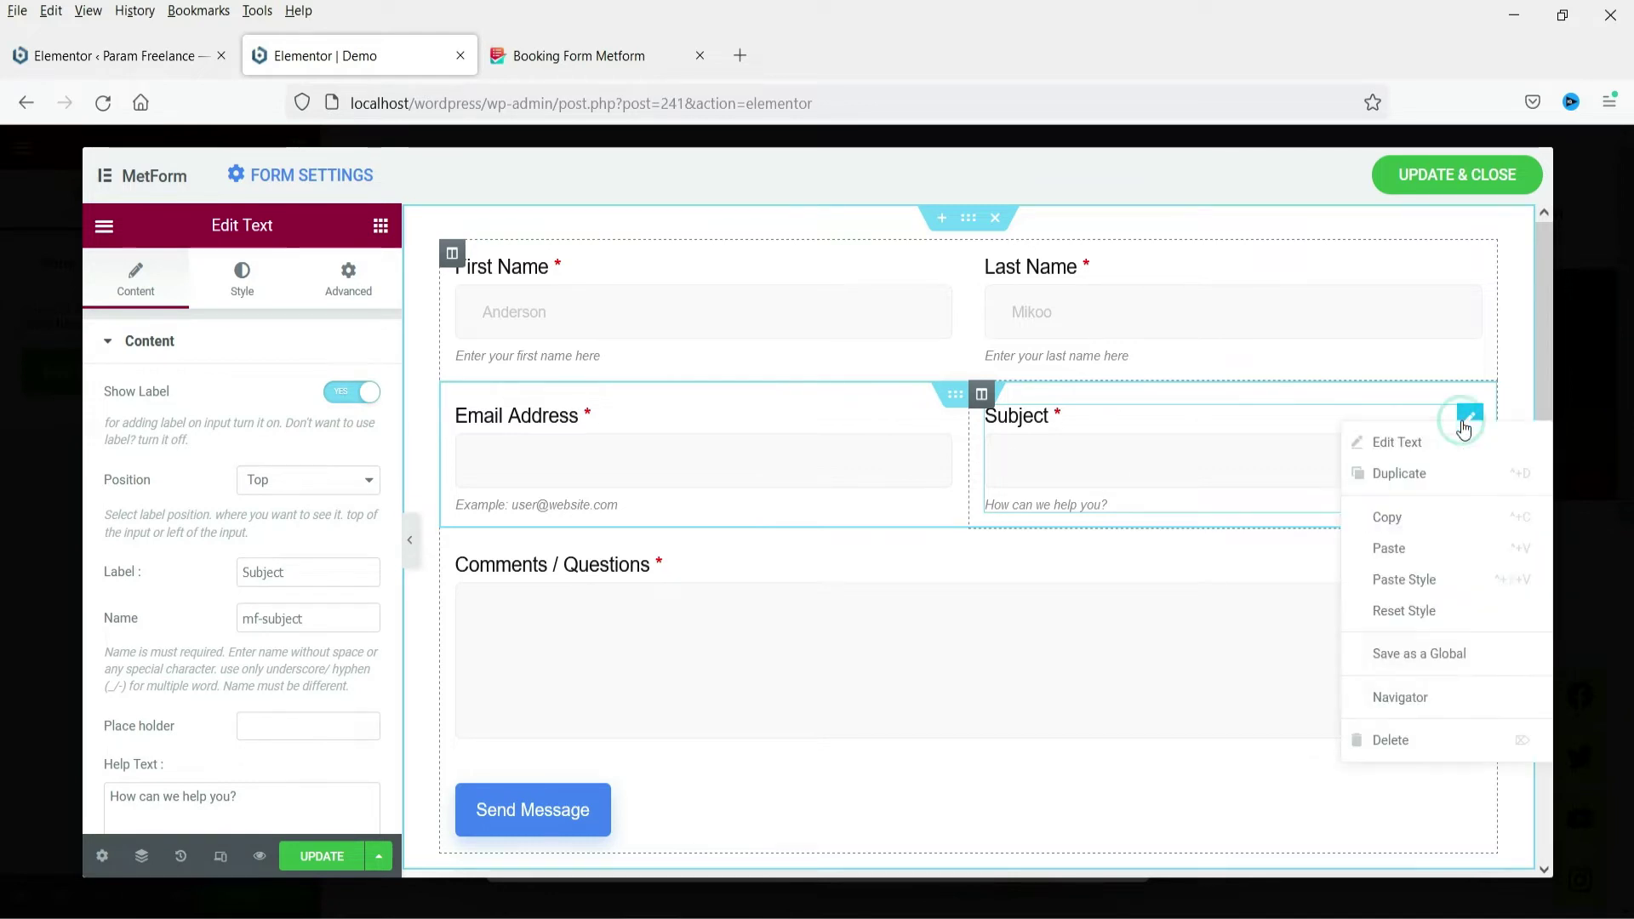
click(1402, 740)
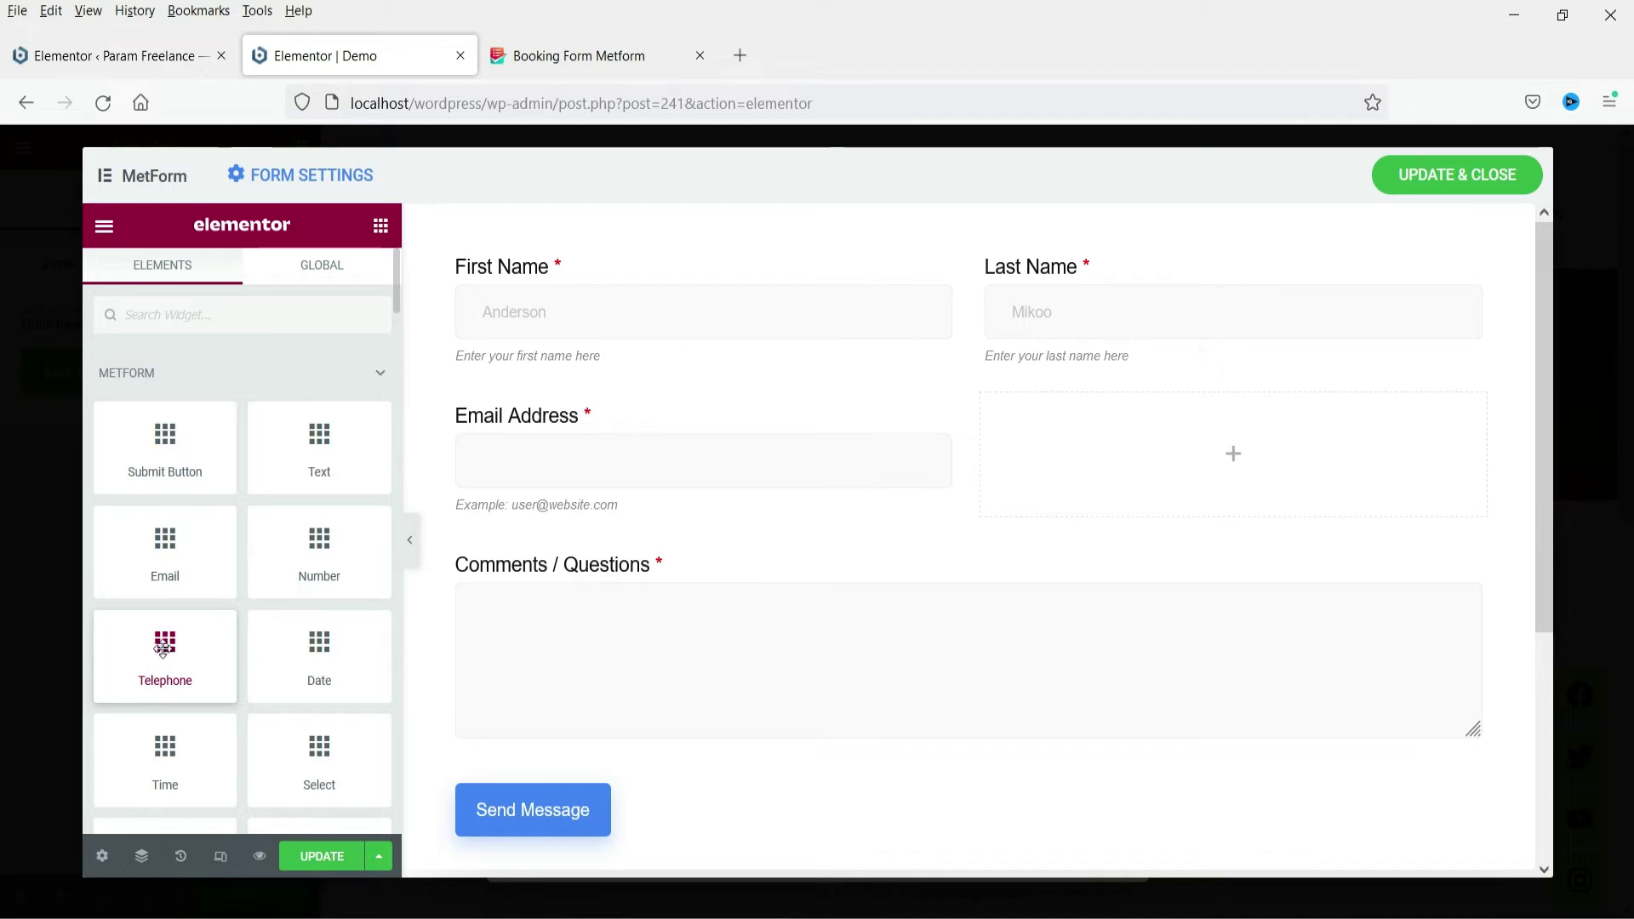
Place a Telephone field beside Email Address with help text 'Enter phone number'
drag(163, 649, 1195, 434)
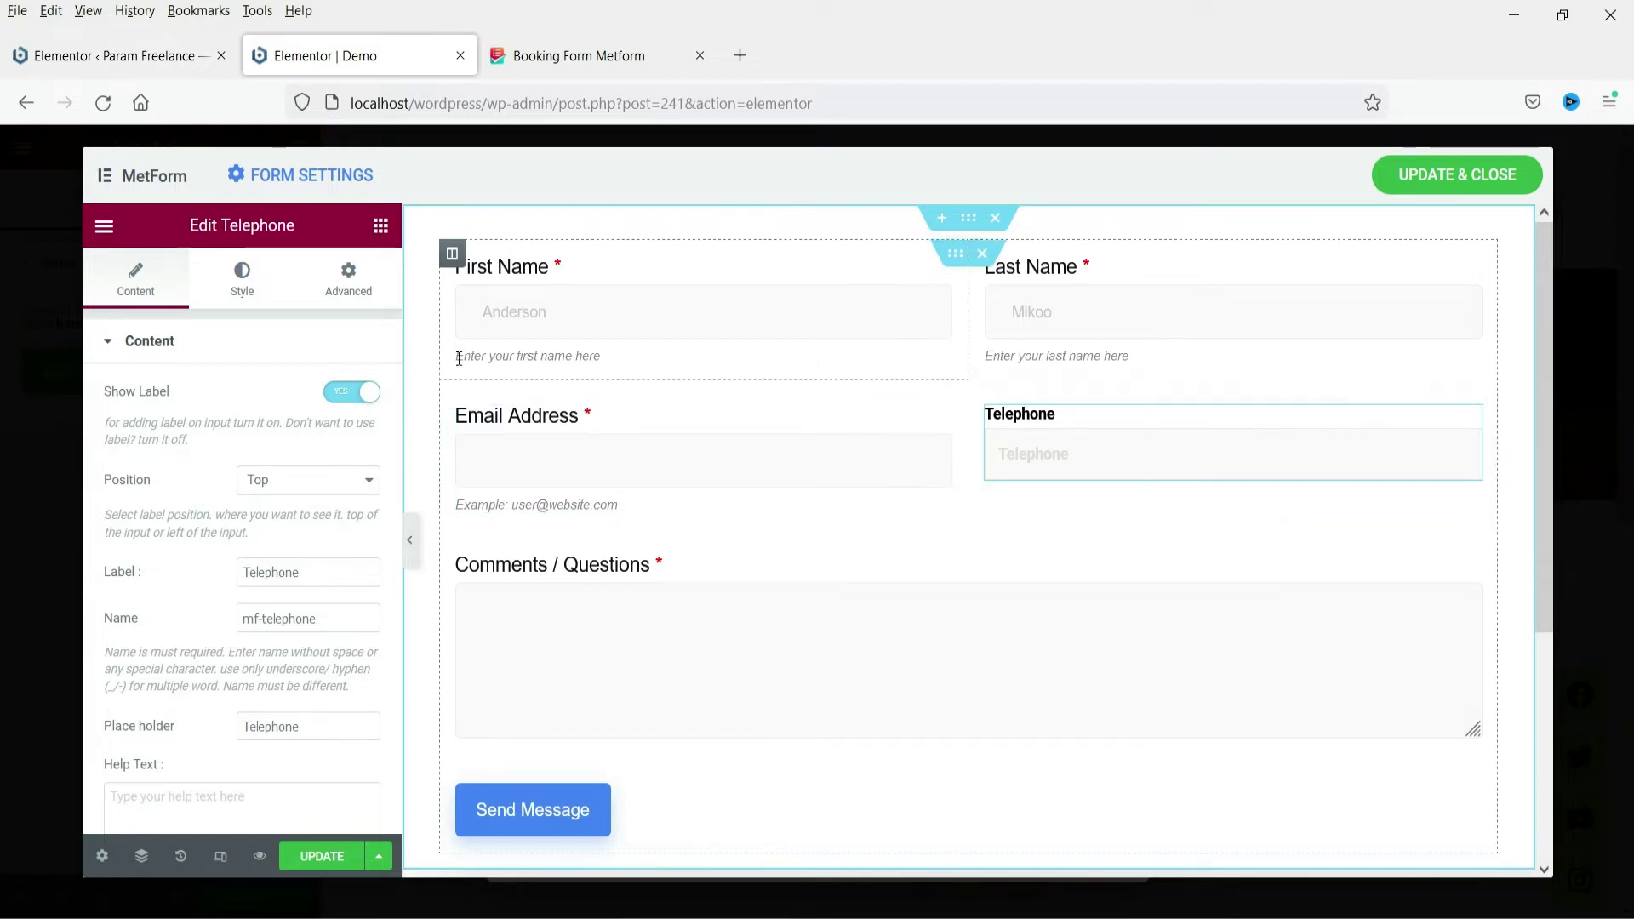
click(161, 800)
text(Enter phone number)
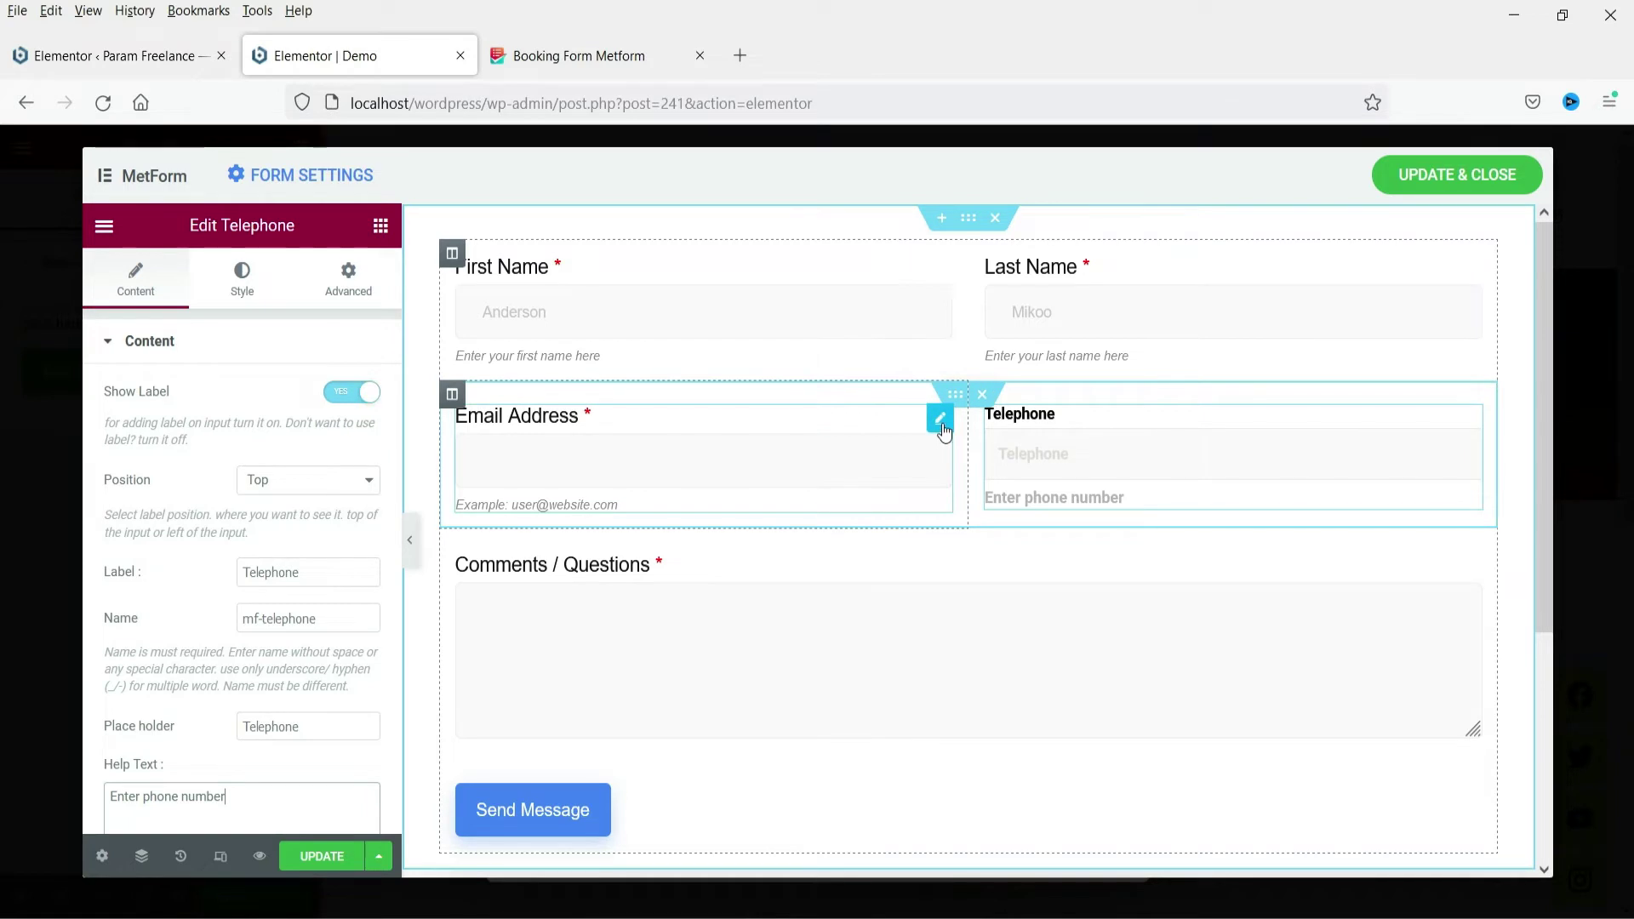
Copy the Email Address field's style and paste it onto the Telephone field
click(941, 422)
right_click(944, 432)
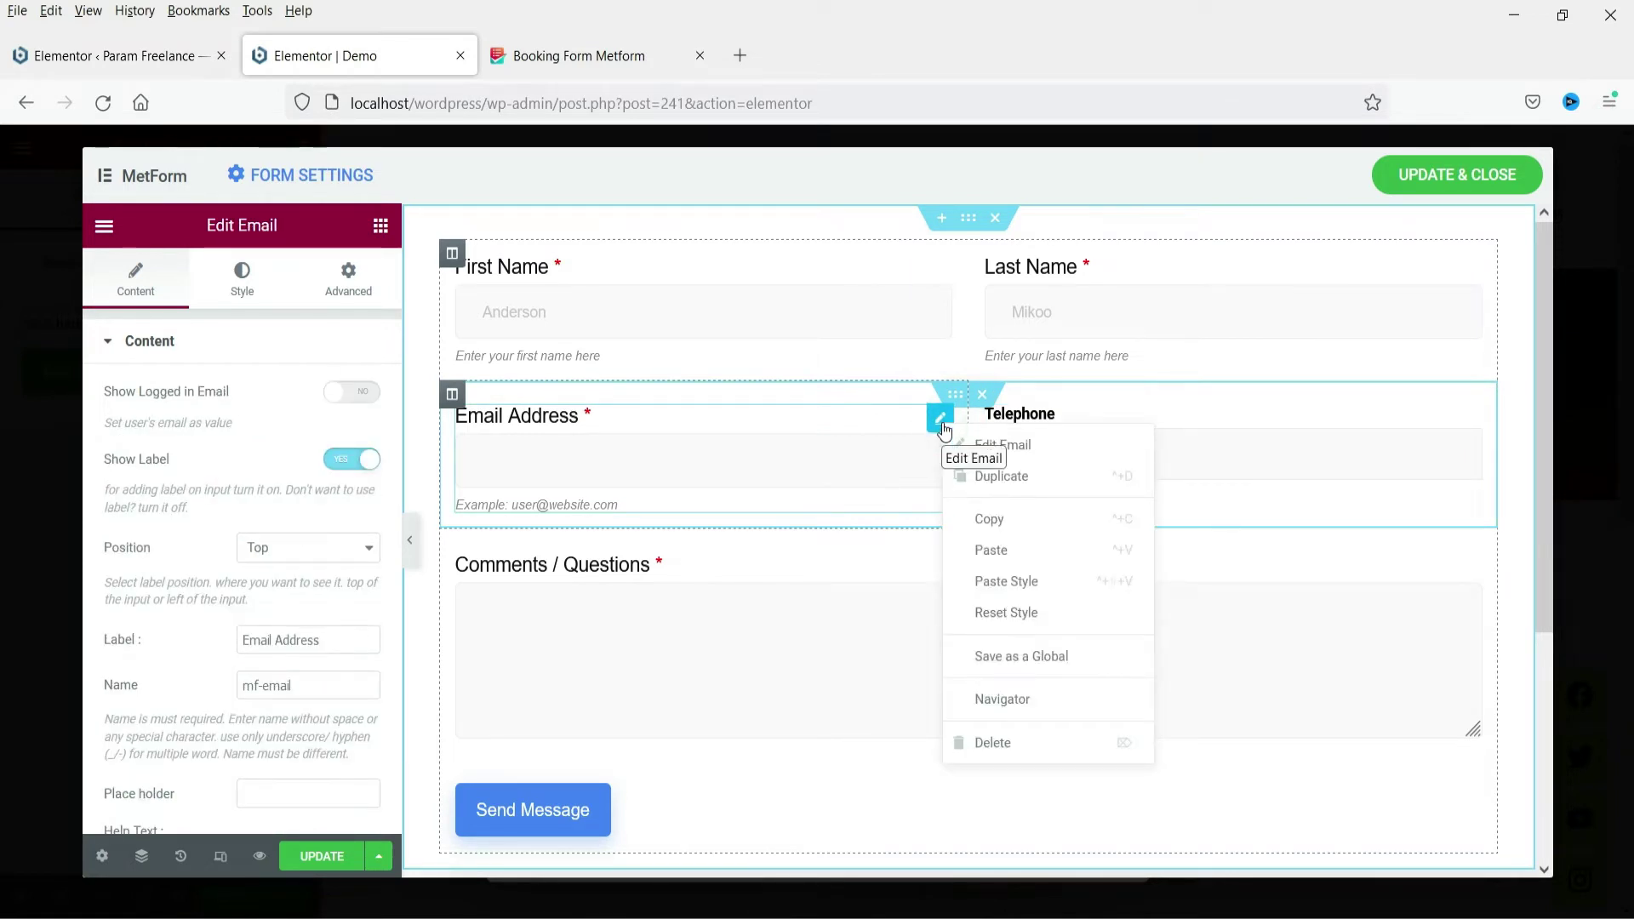
click(993, 519)
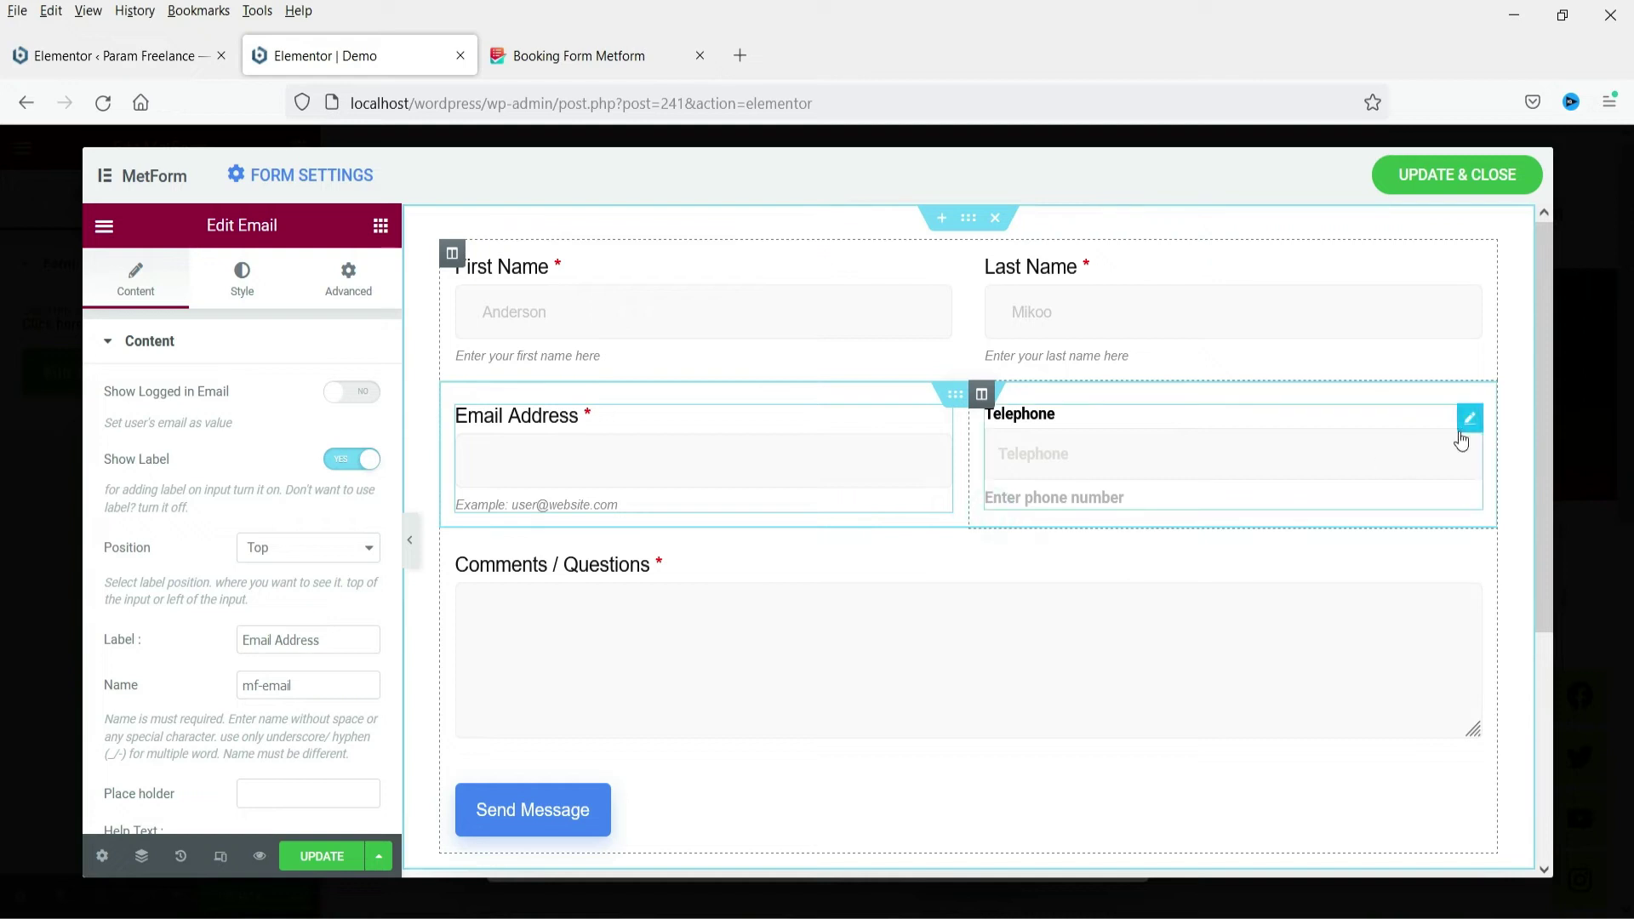
click(1468, 417)
right_click(1461, 426)
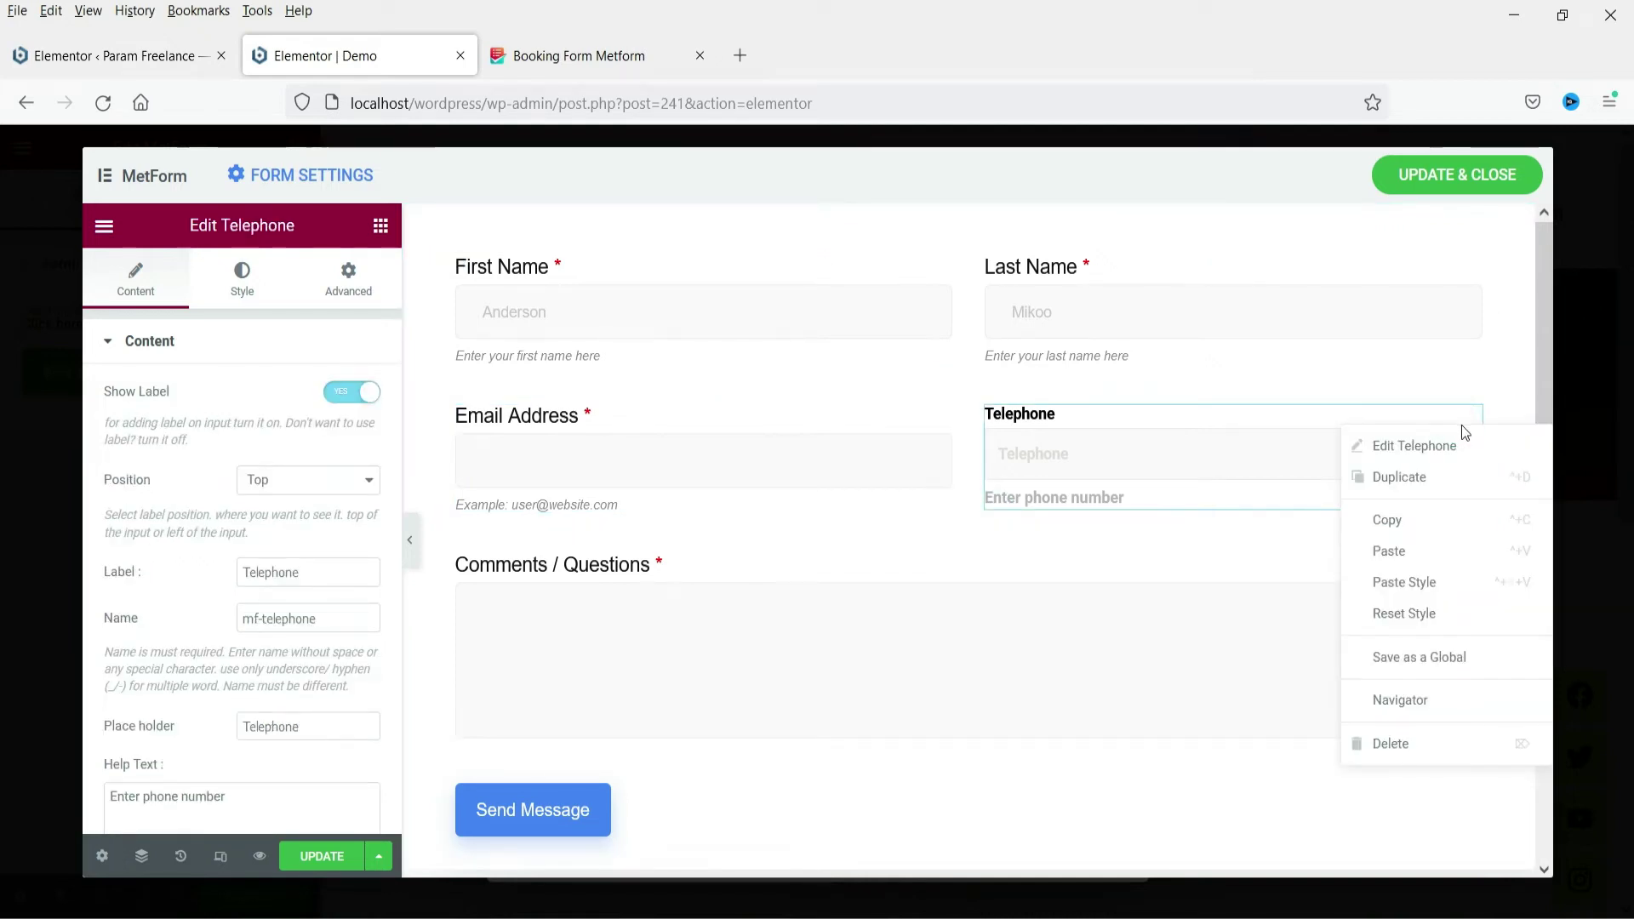
click(1442, 593)
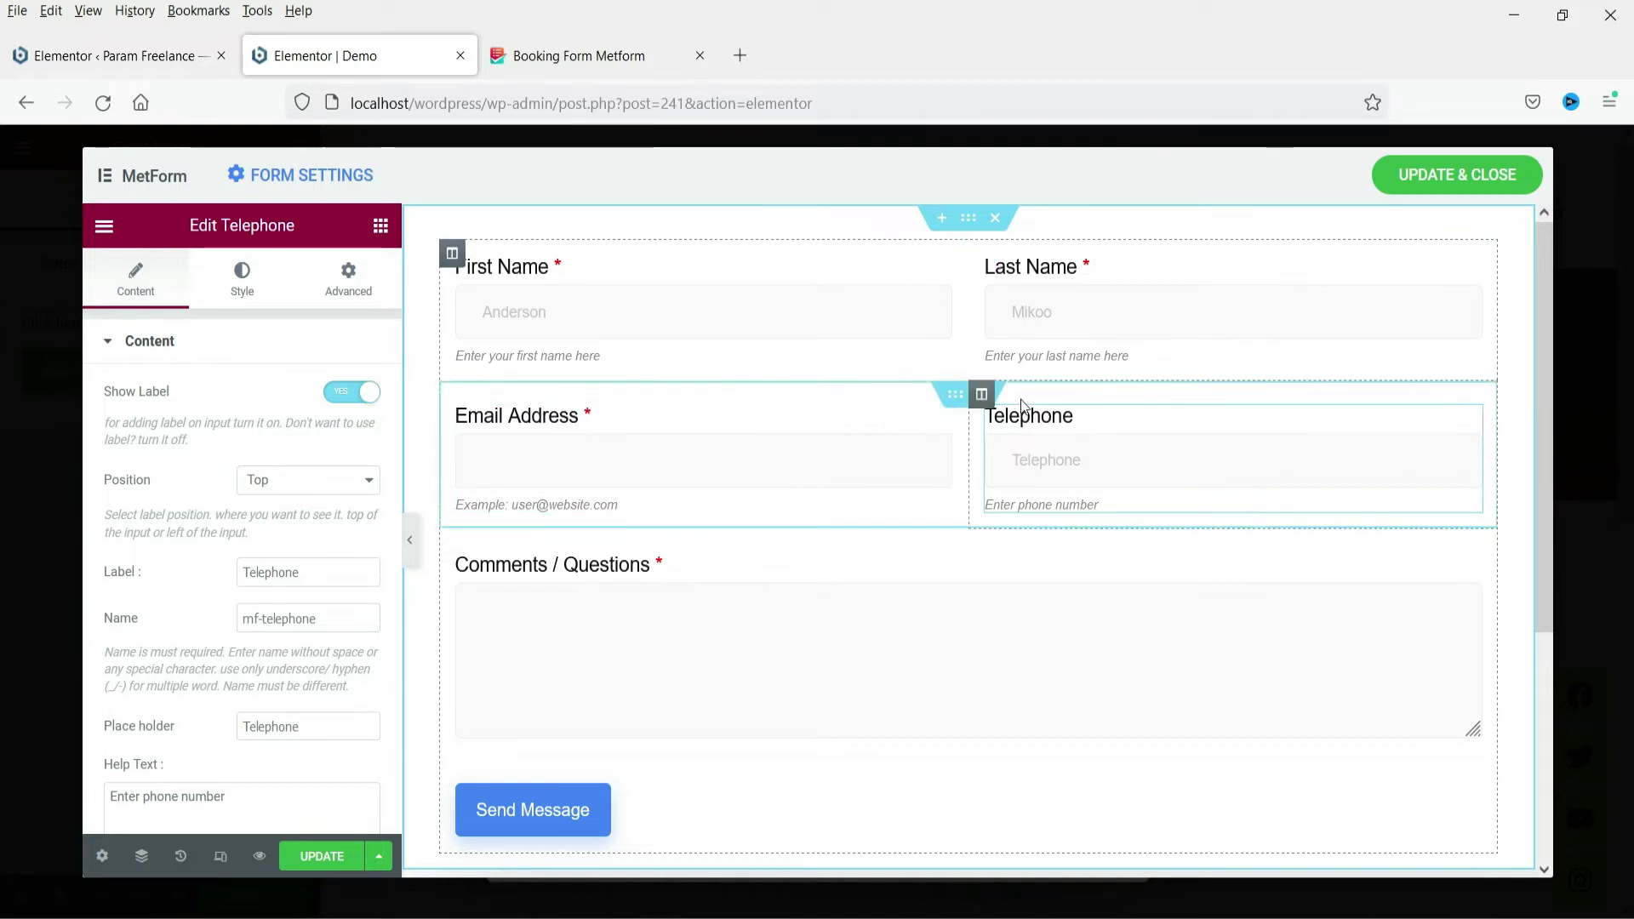
scroll(869, 509, down, 3)
scroll(831, 474, up, 3)
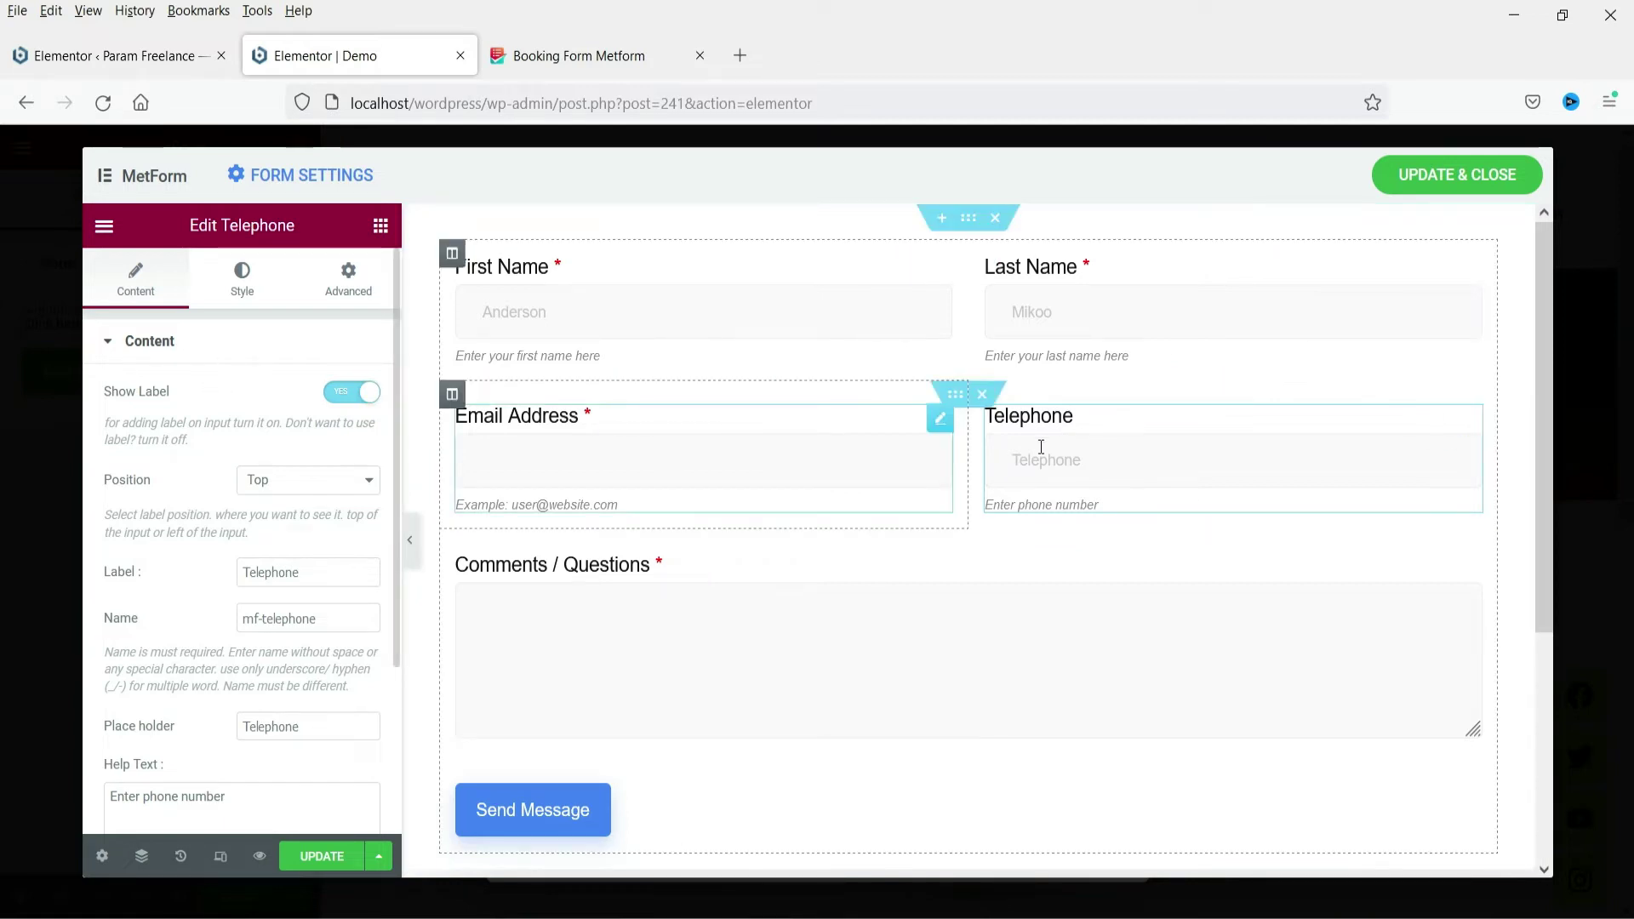
Set the Telephone field to Required, leaving its validation type at None
scroll(183, 539, down, 3)
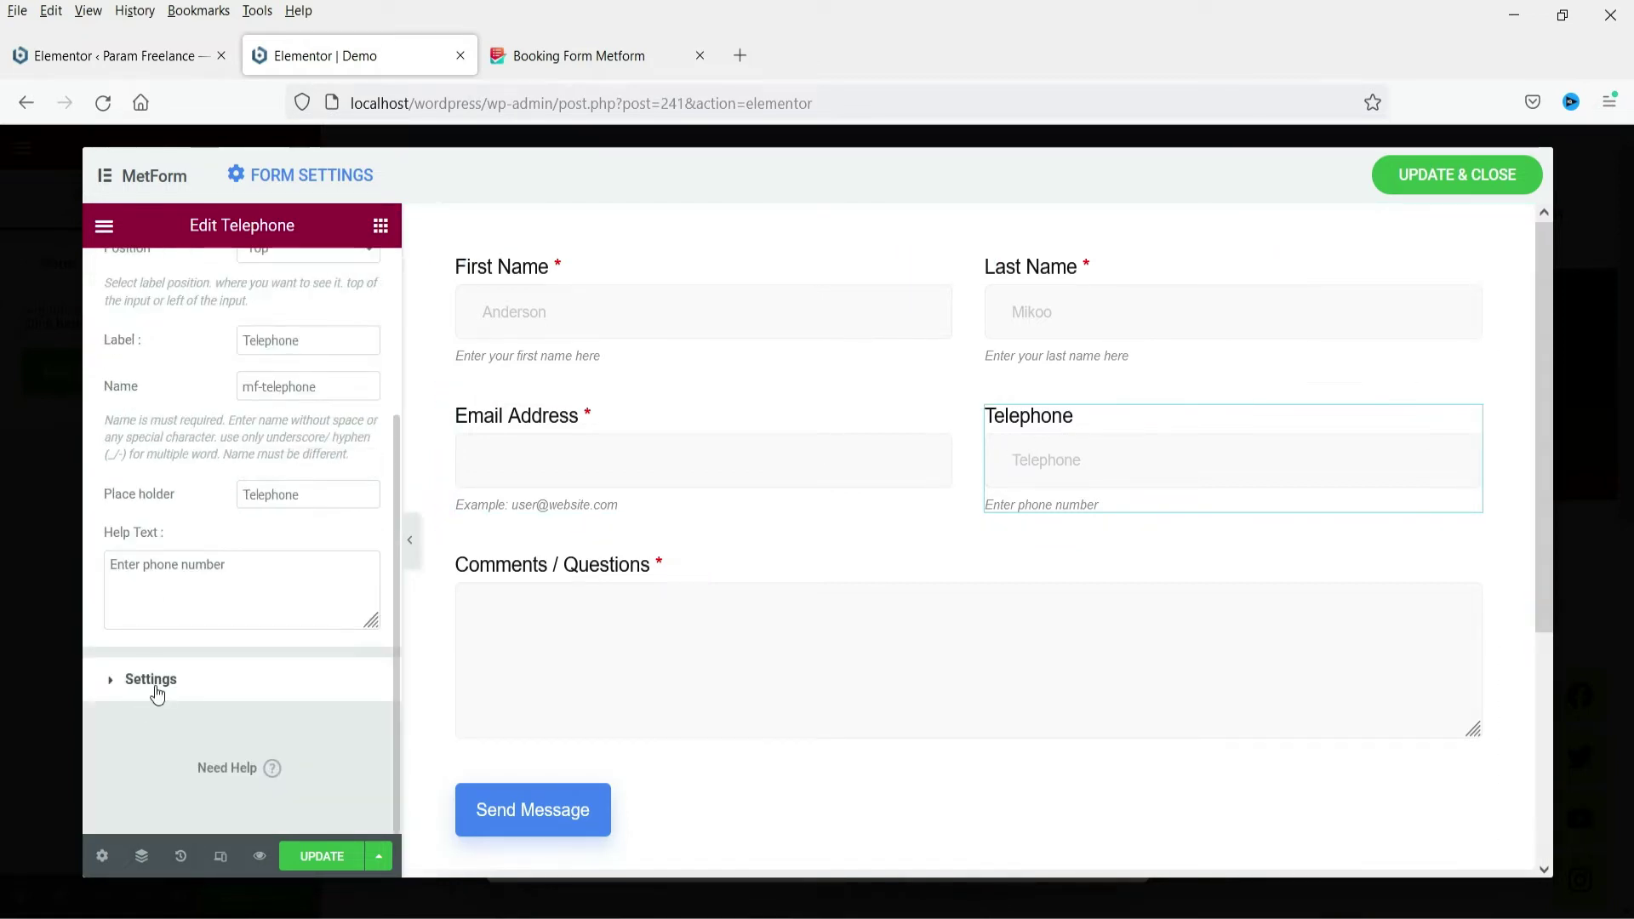
click(197, 677)
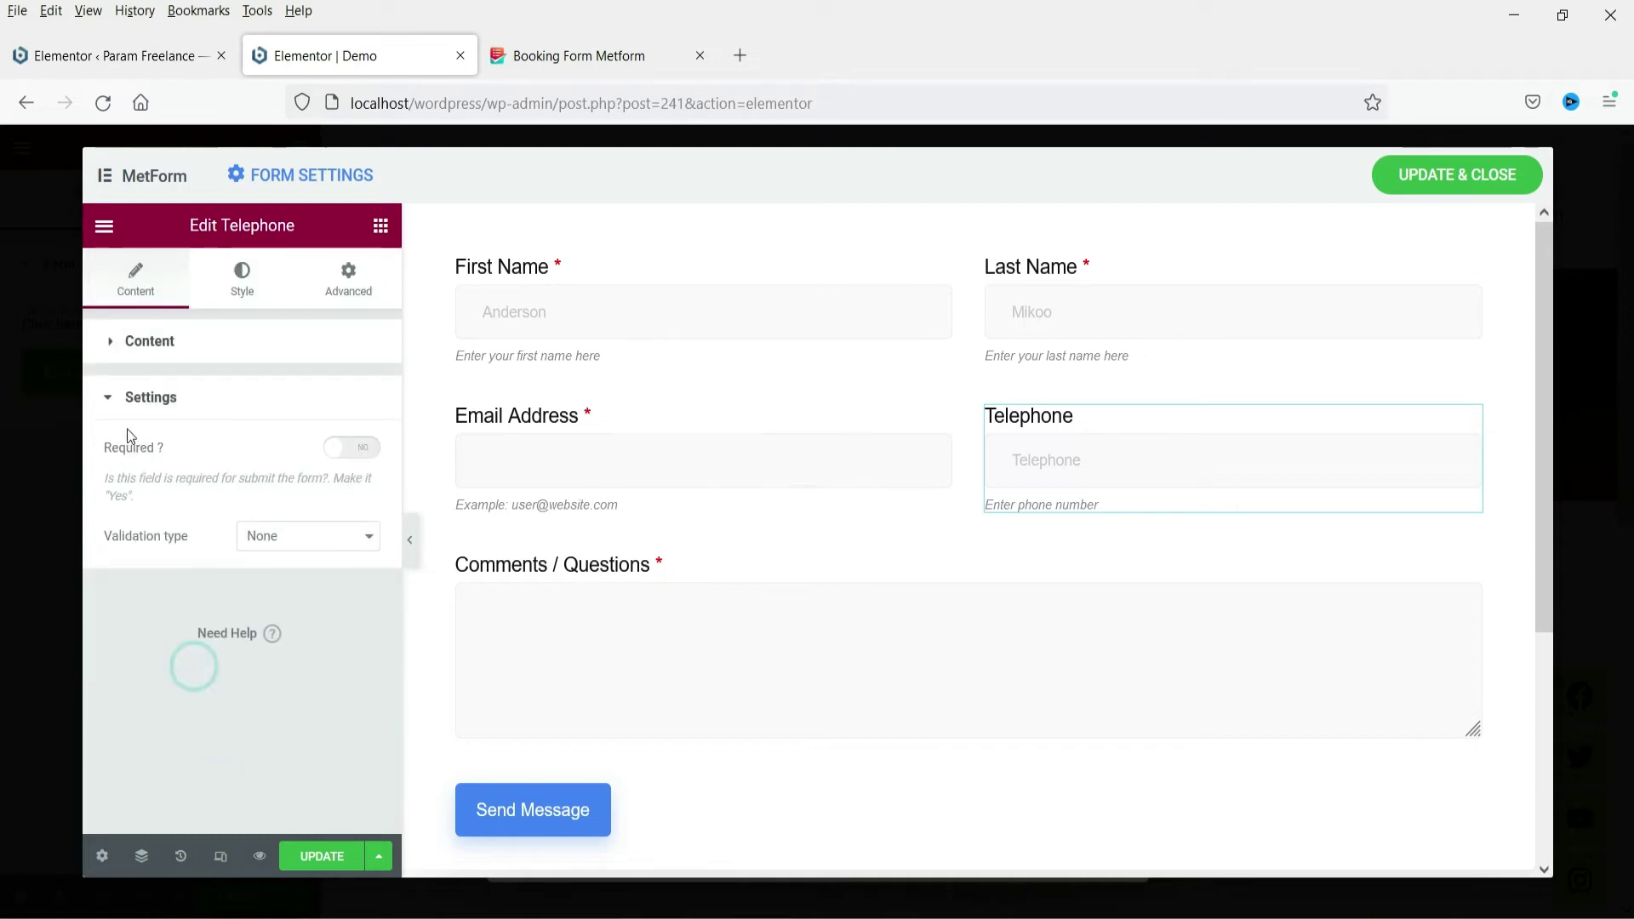
click(364, 449)
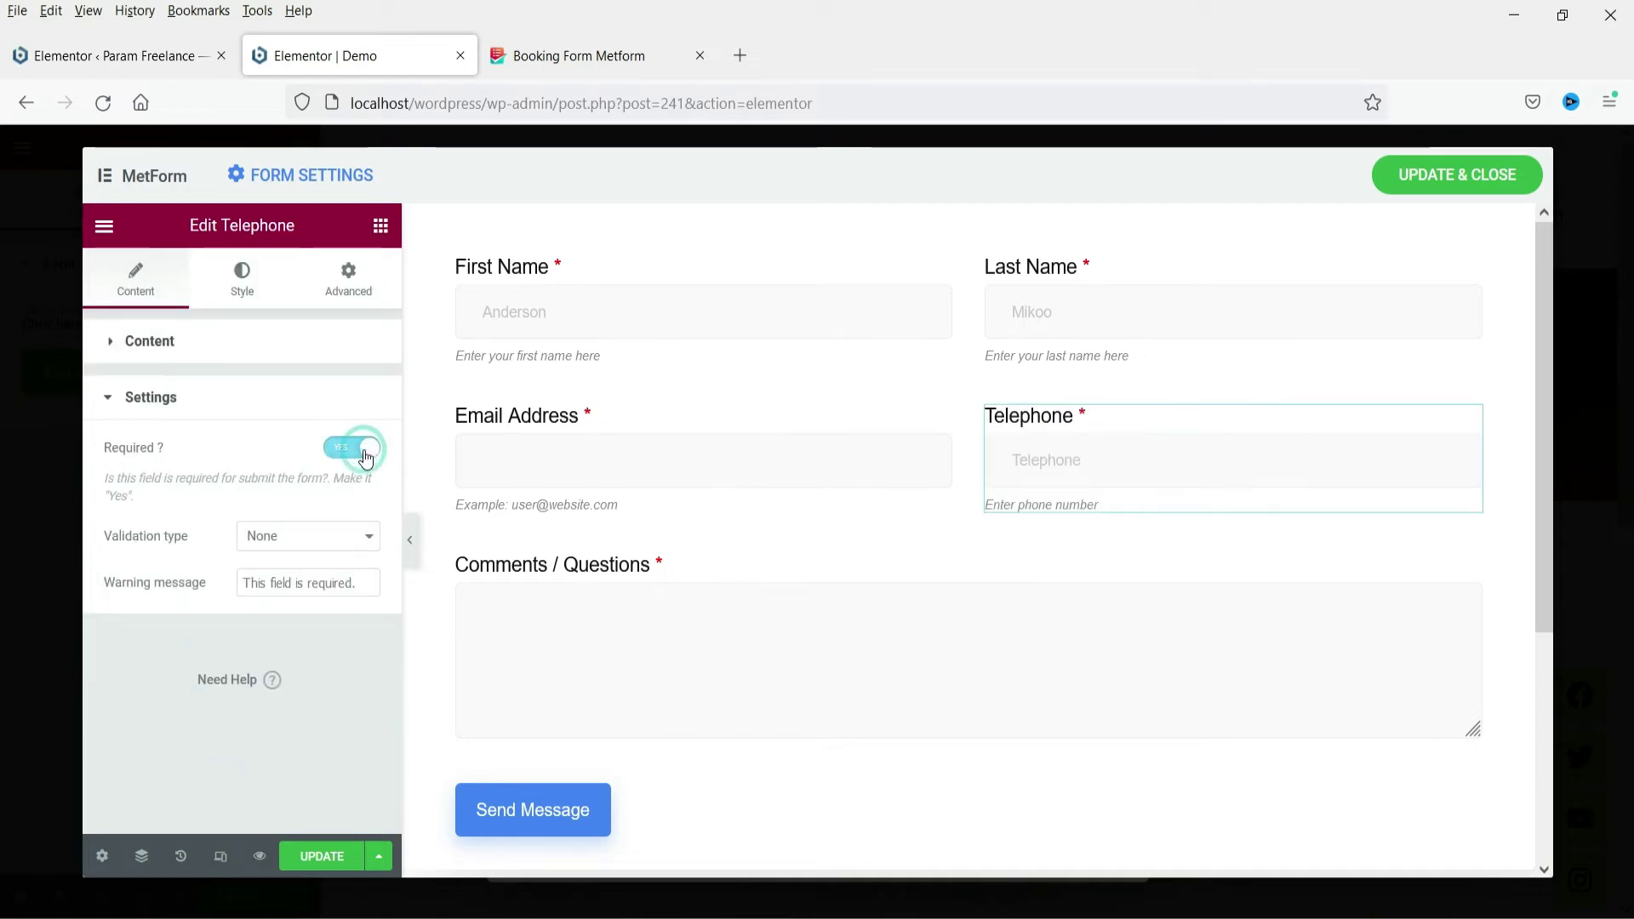
click(292, 538)
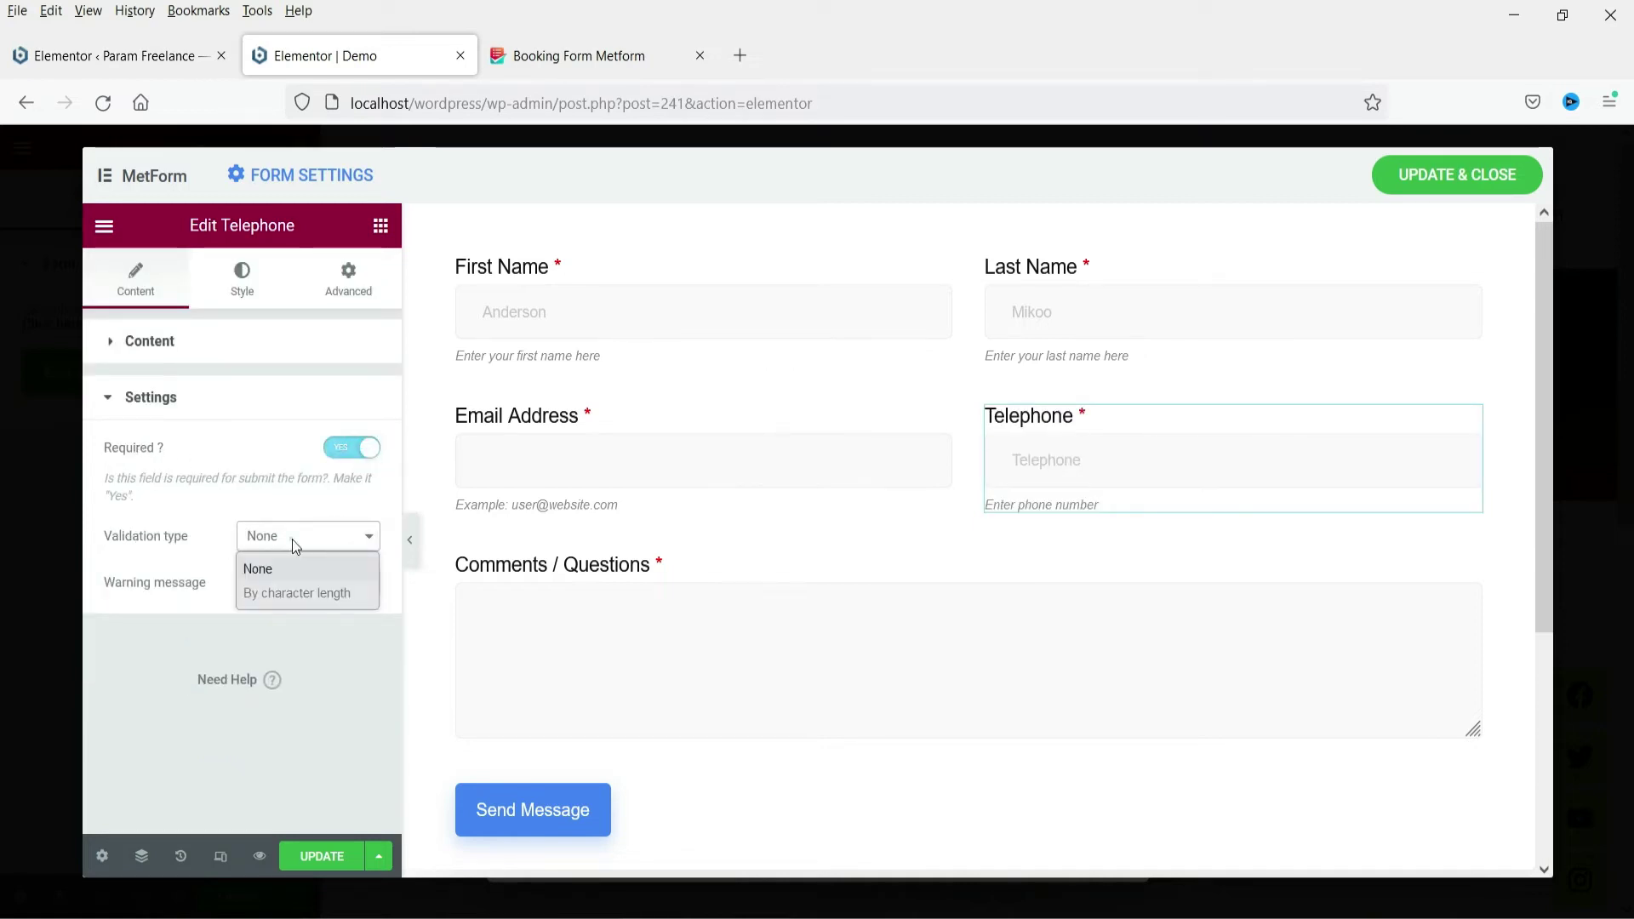
click(297, 595)
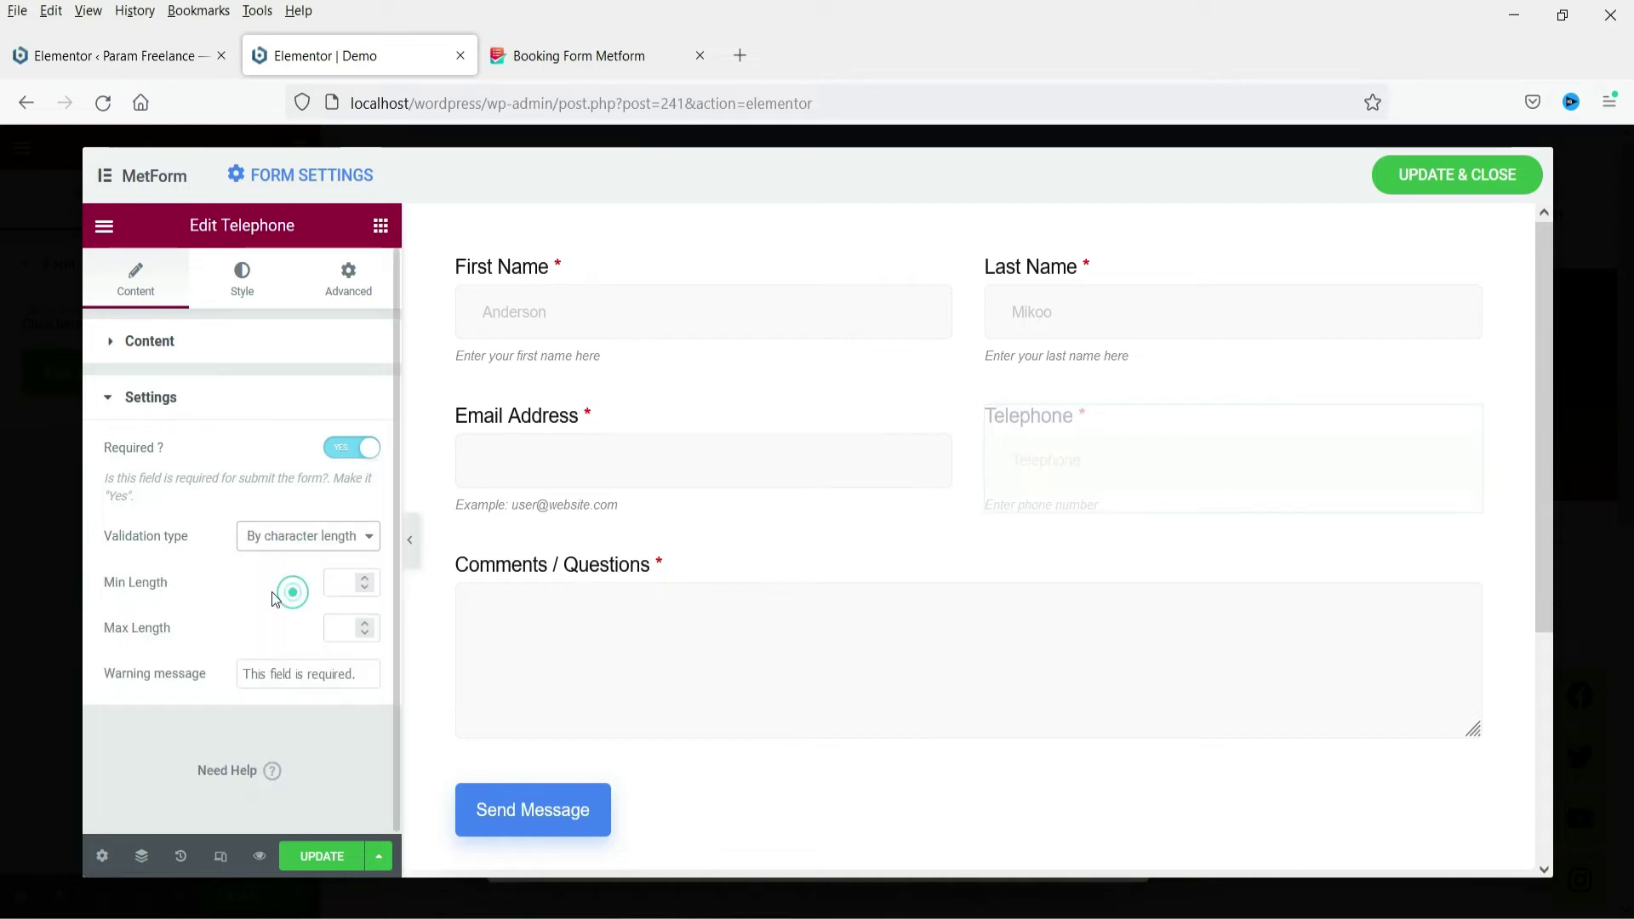
click(313, 537)
click(304, 569)
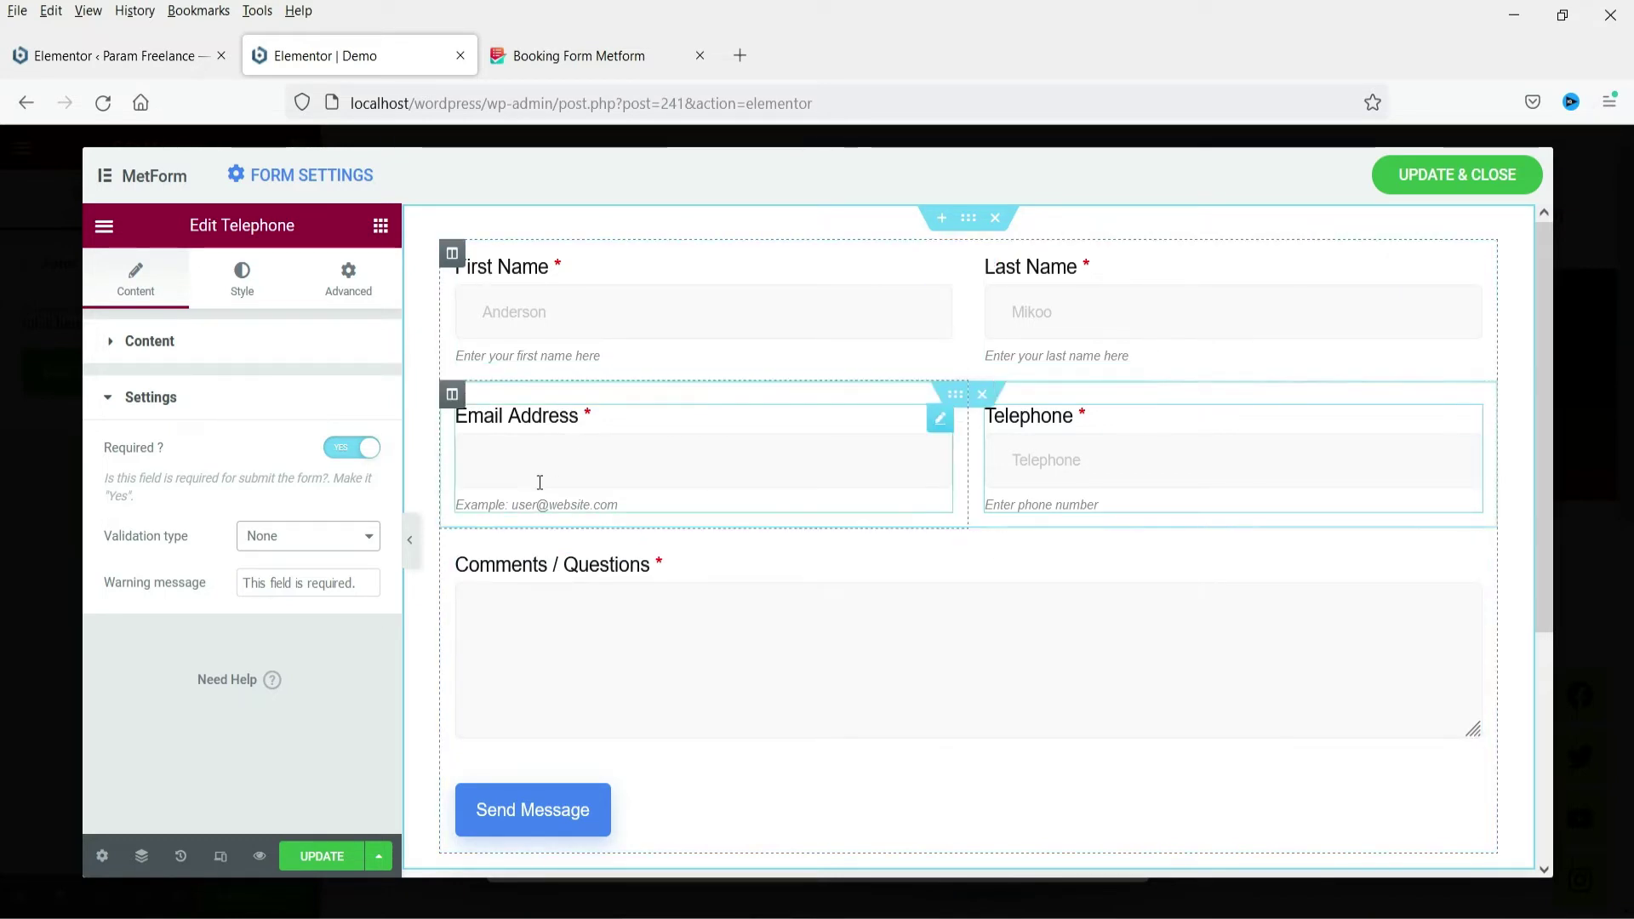
click(381, 227)
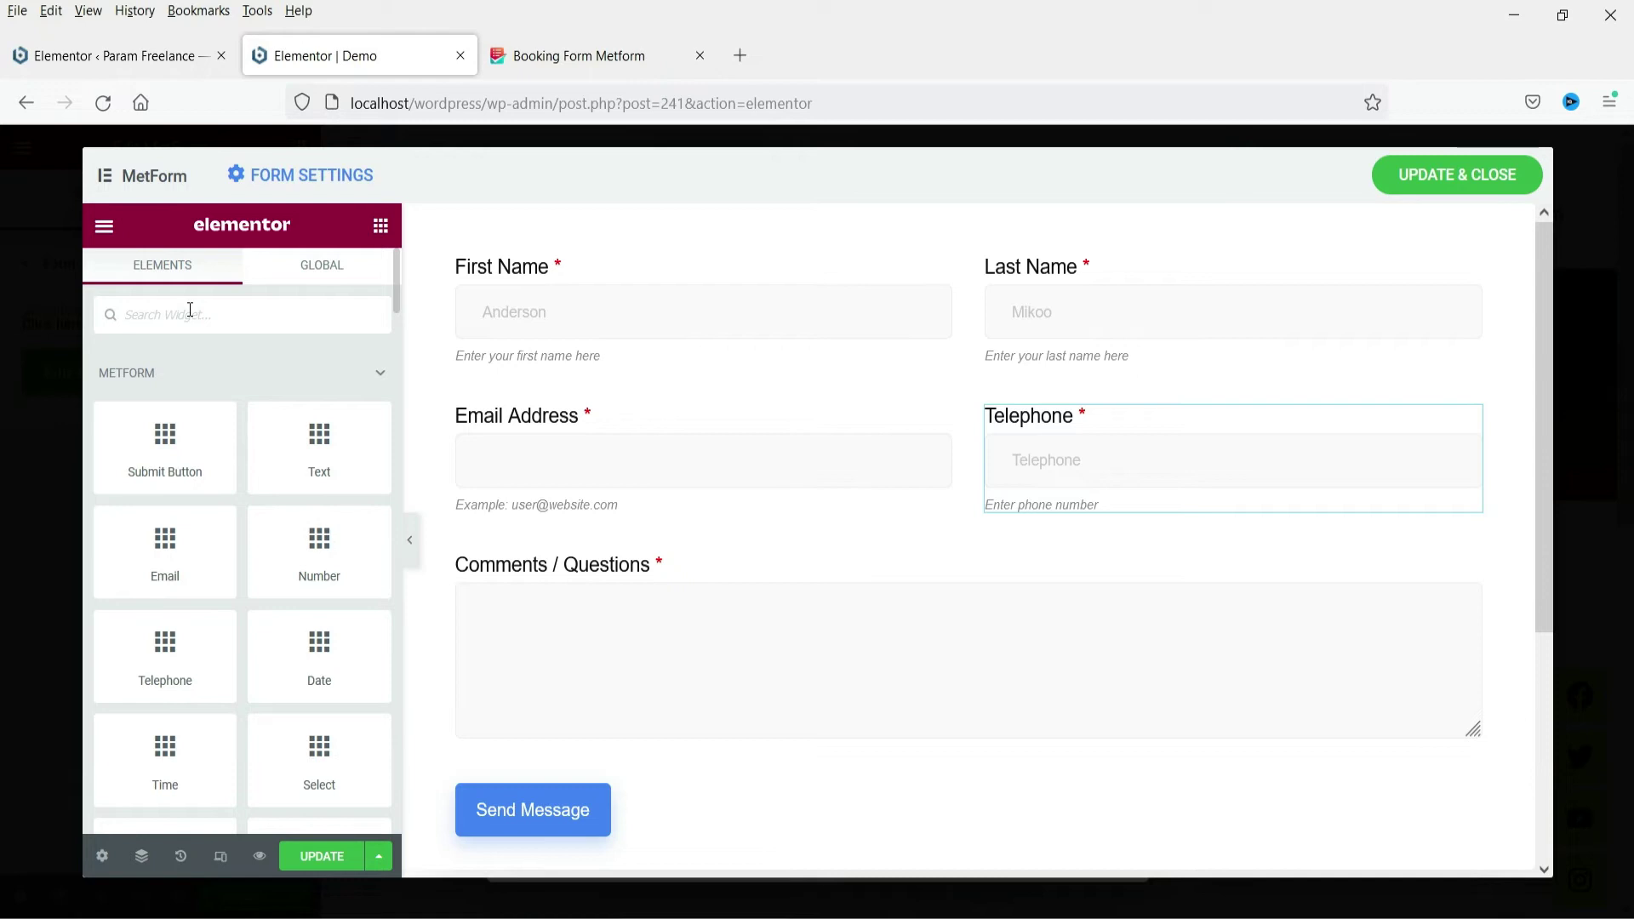
Insert an Inner Section above Comments / Questions and give it a third column
text(sectio)
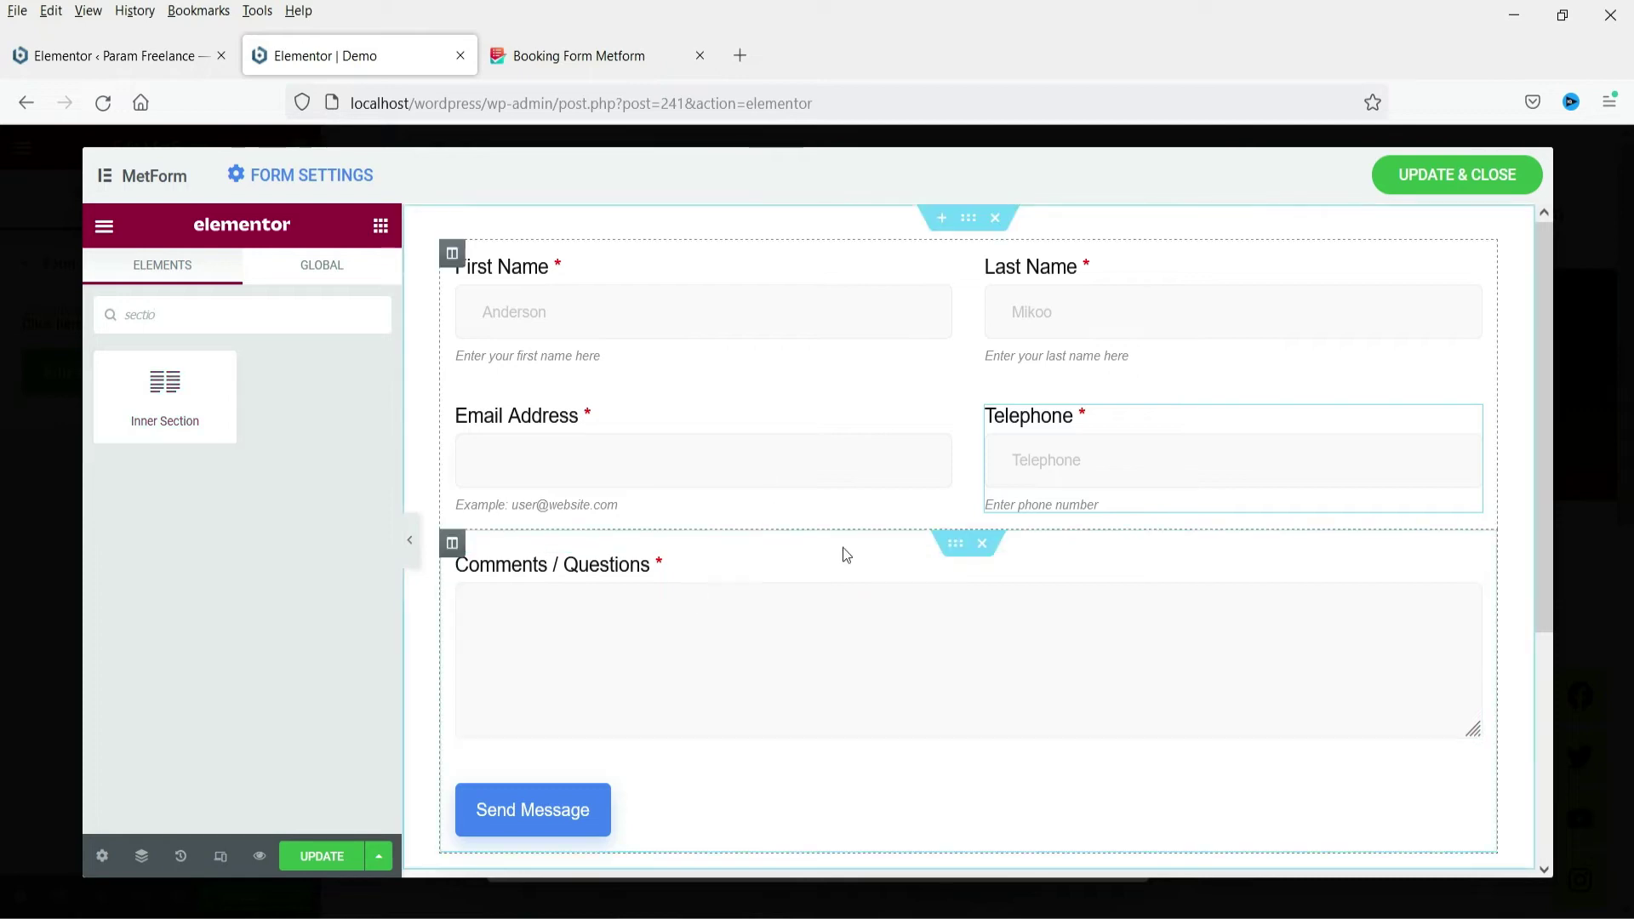
drag(163, 391, 869, 541)
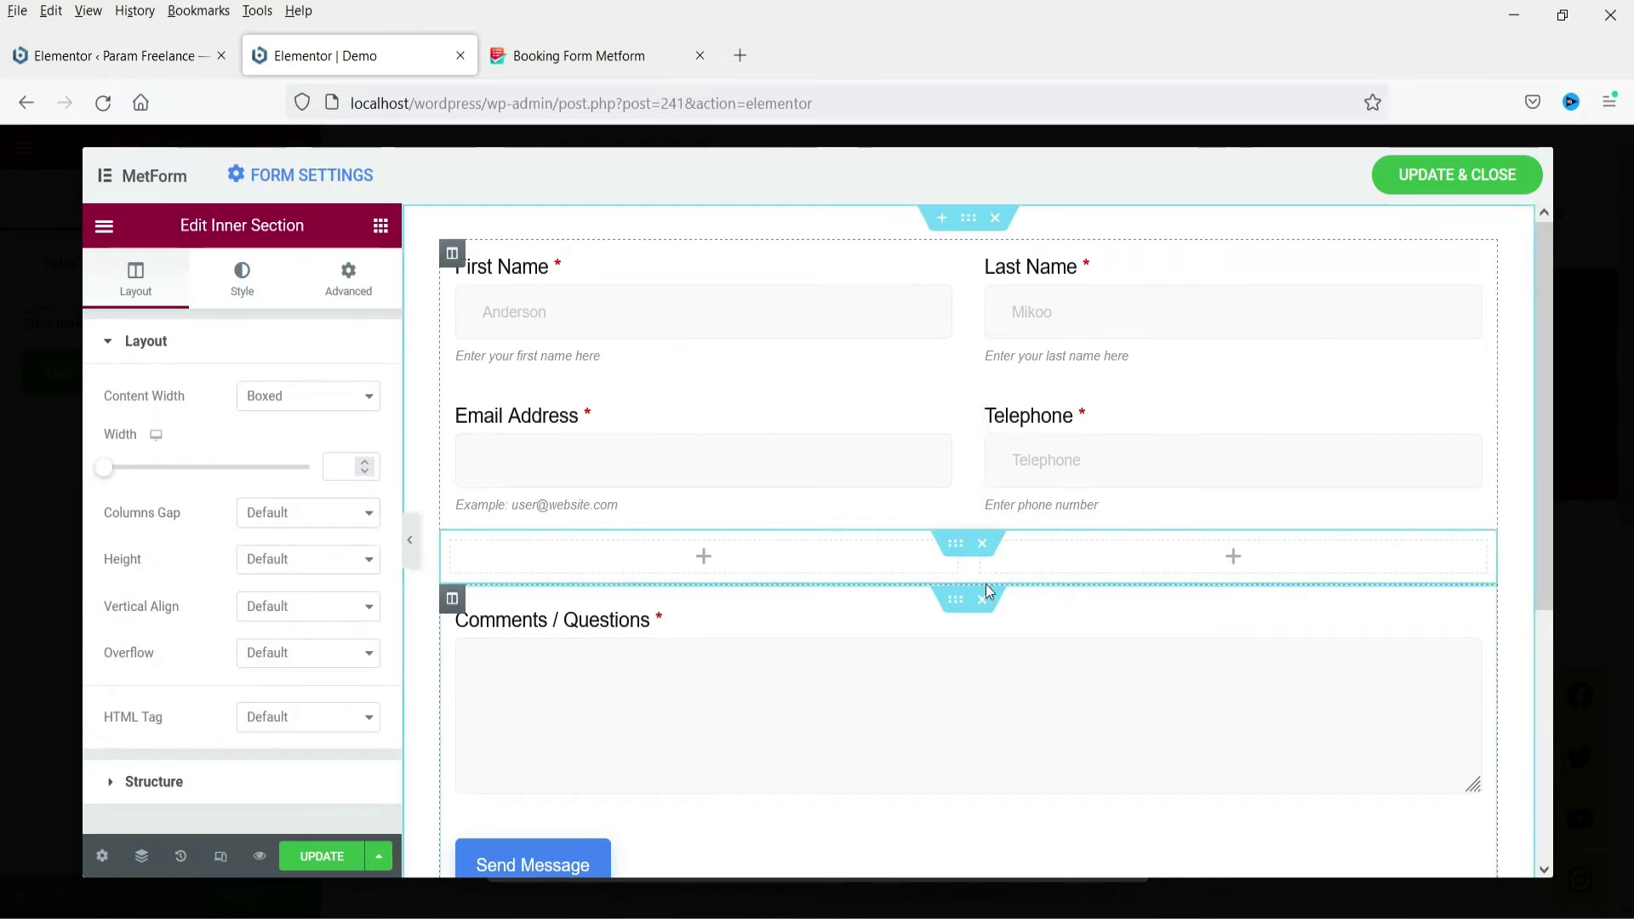
right_click(454, 548)
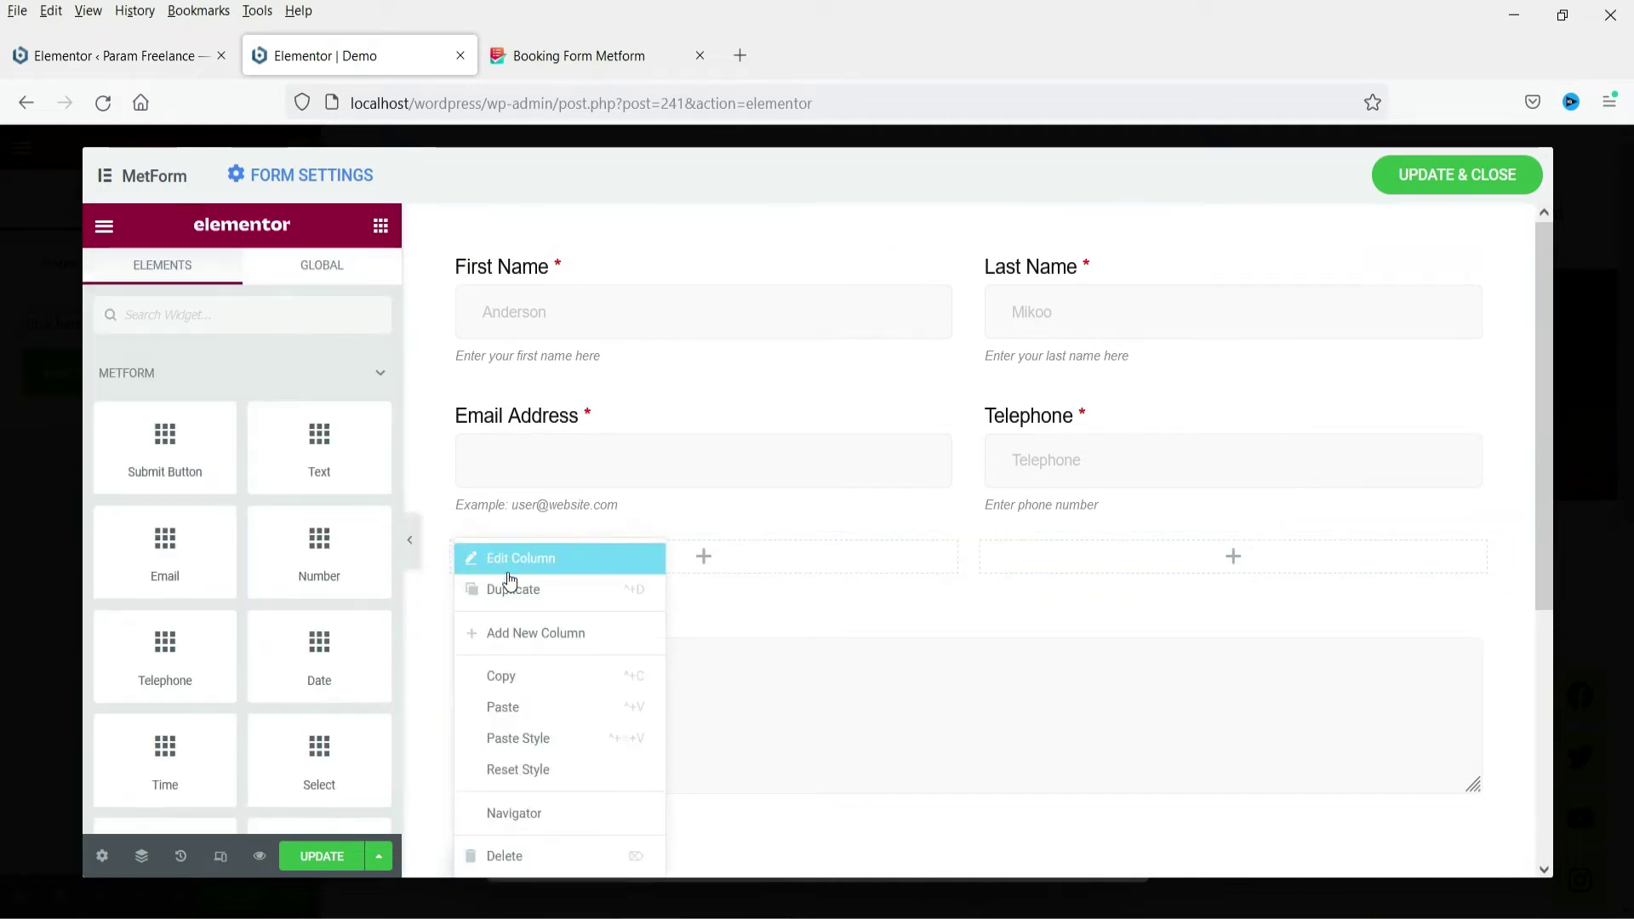
click(551, 635)
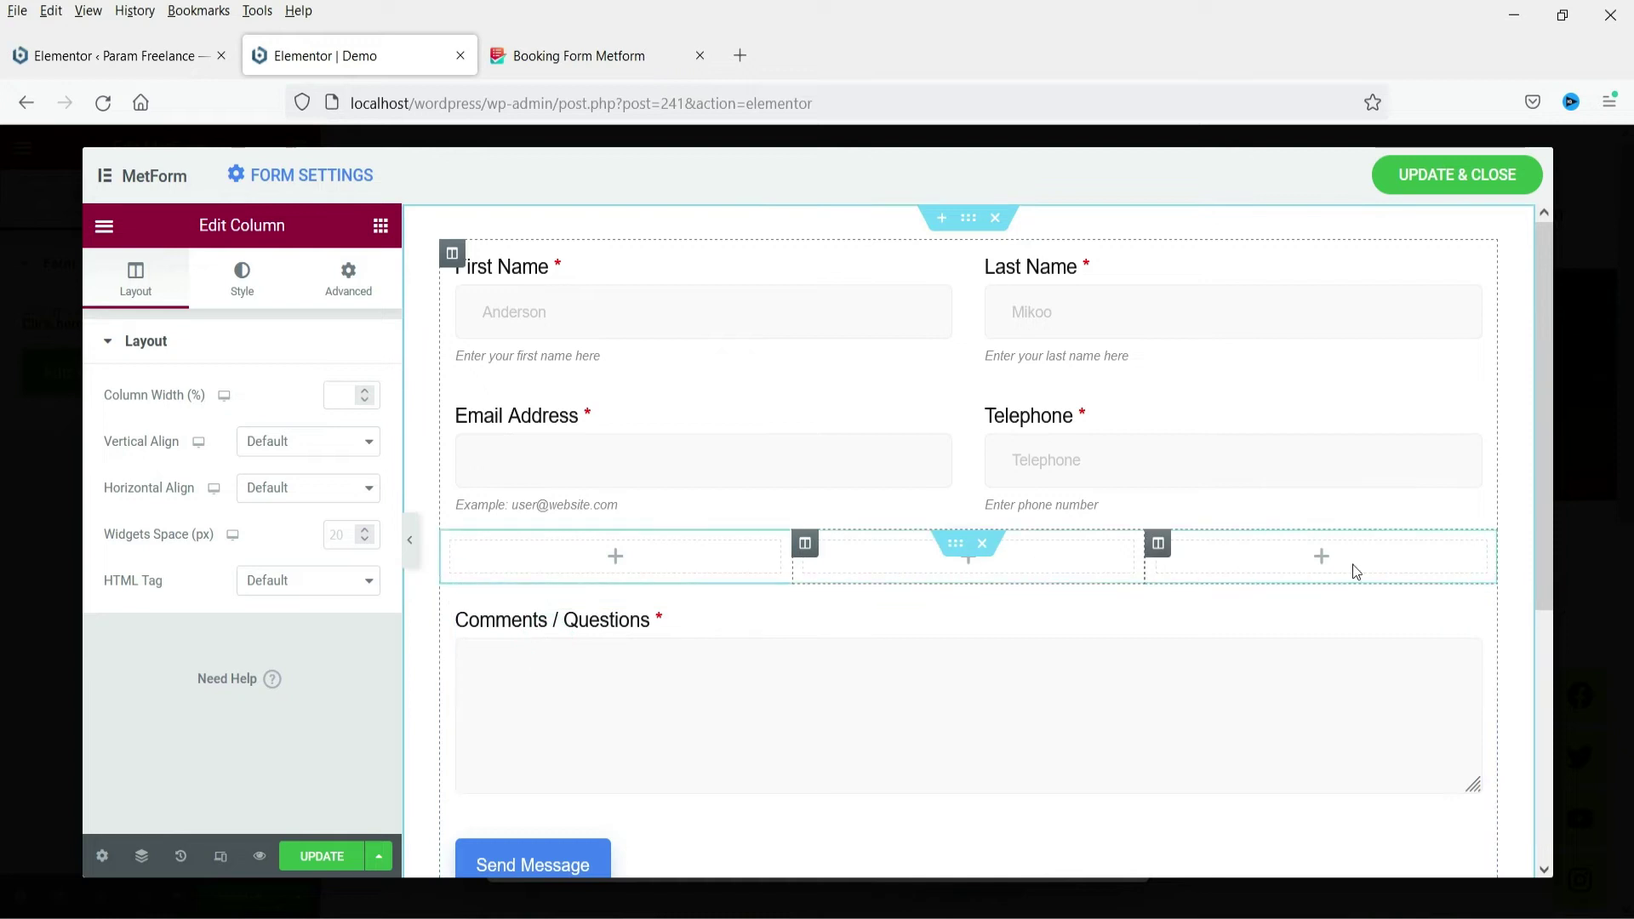
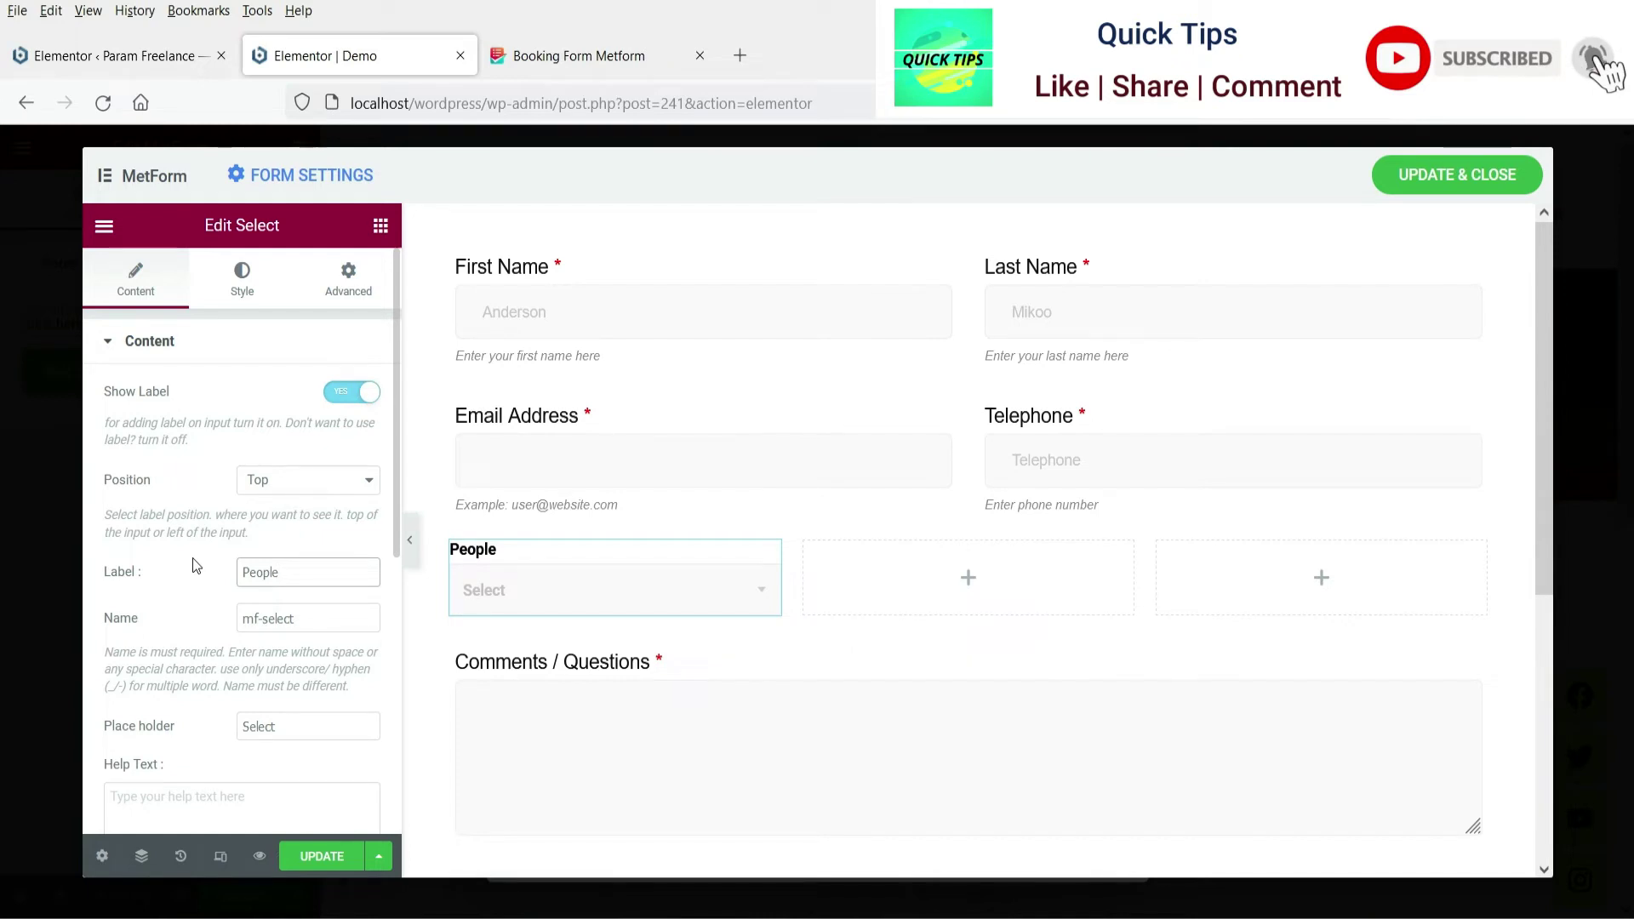
Give the People dropdown the placeholder 'Please Select' and help text 'Number of people'
scroll(195, 565, down, 3)
click(246, 485)
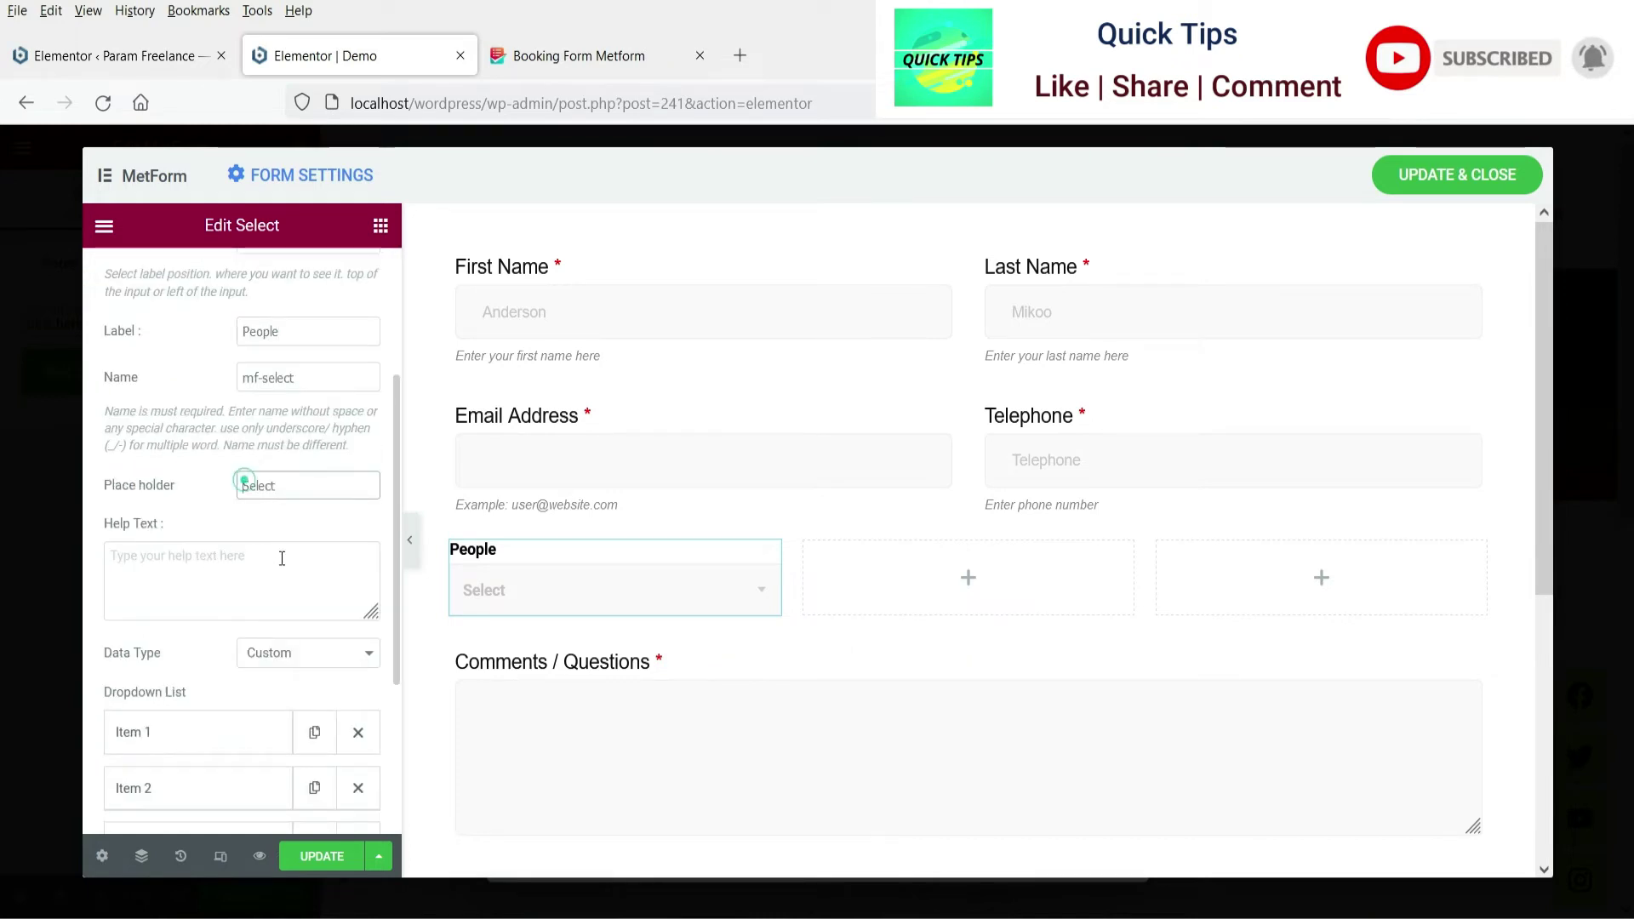
text(Please)
click(208, 559)
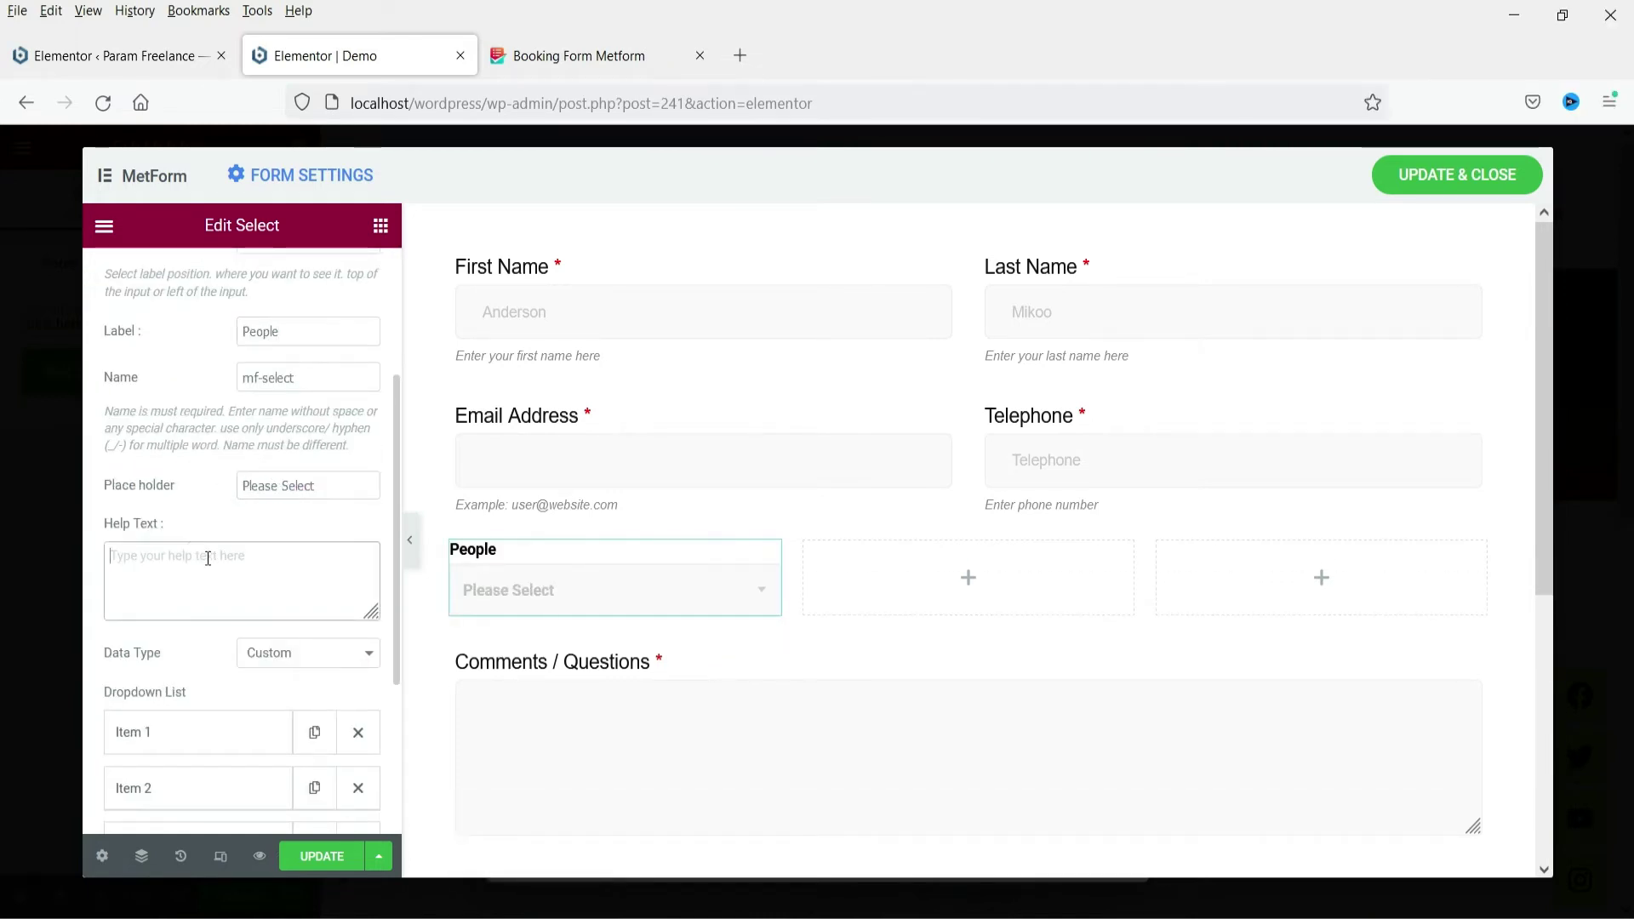
text(Number of )
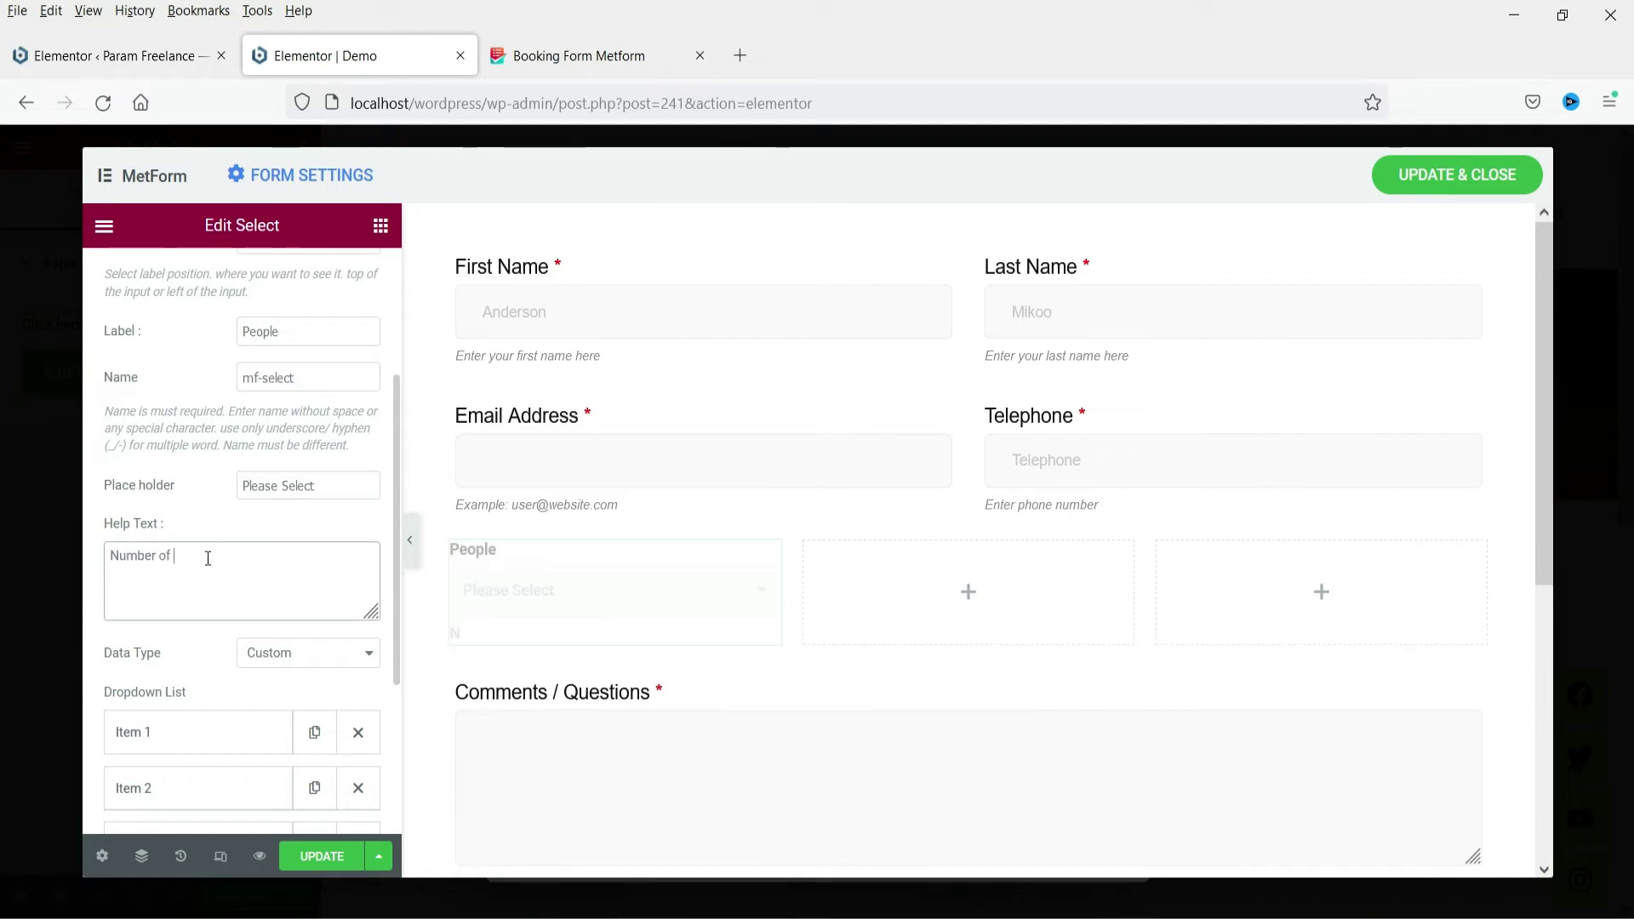
text(people)
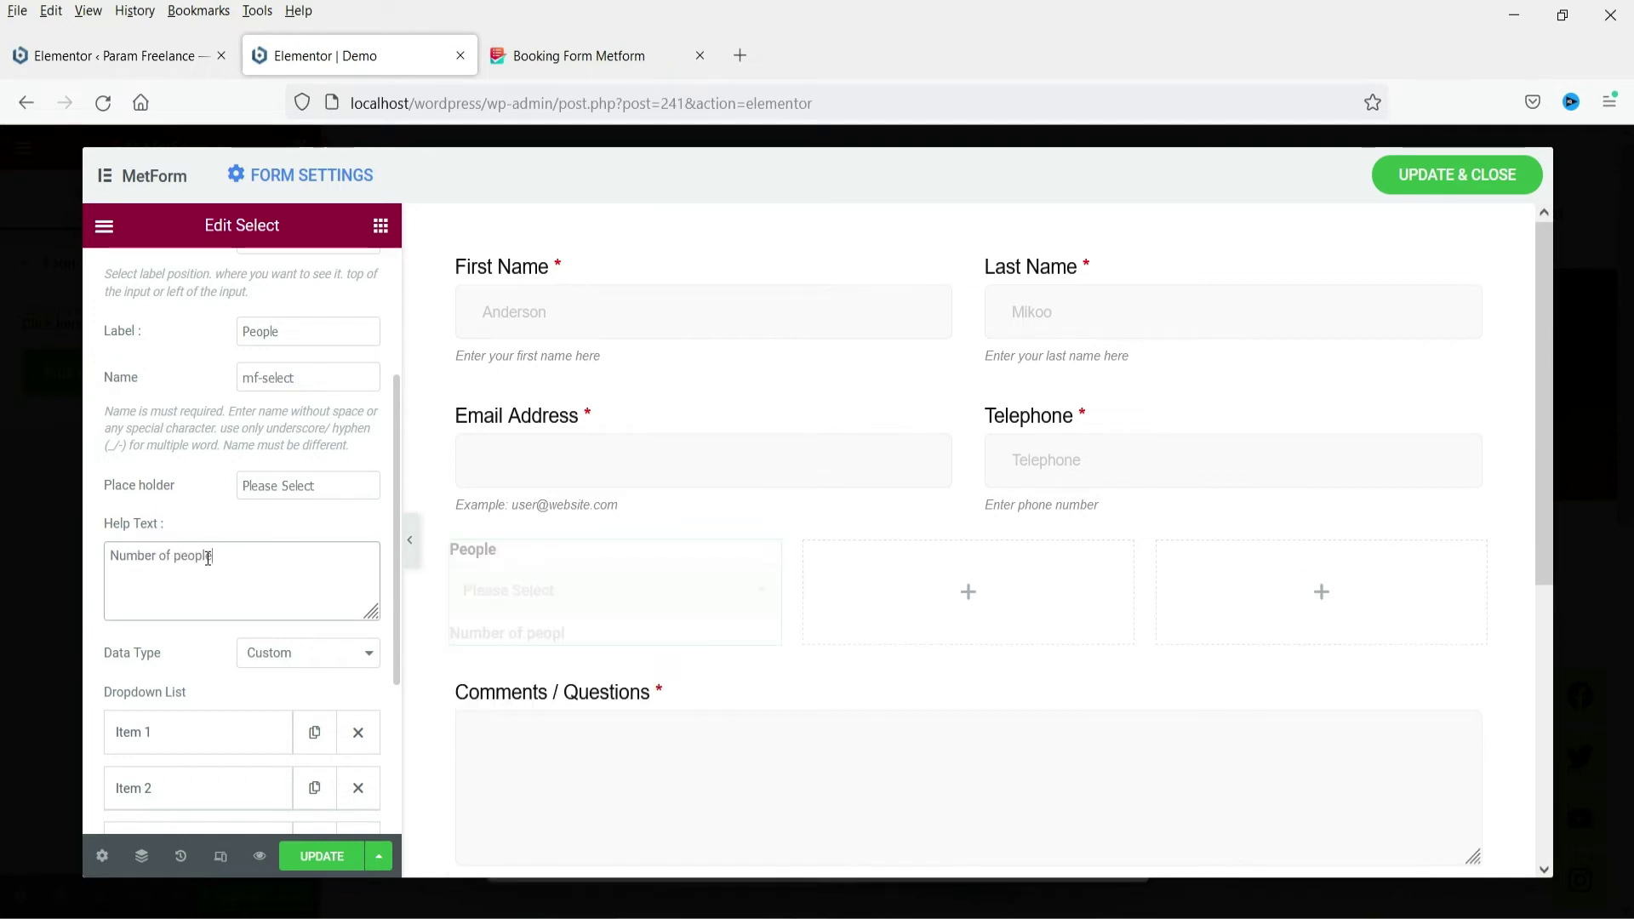
Rename the first two dropdown options to '1 person' and '2 People'
scroll(203, 568, down, 3)
click(165, 487)
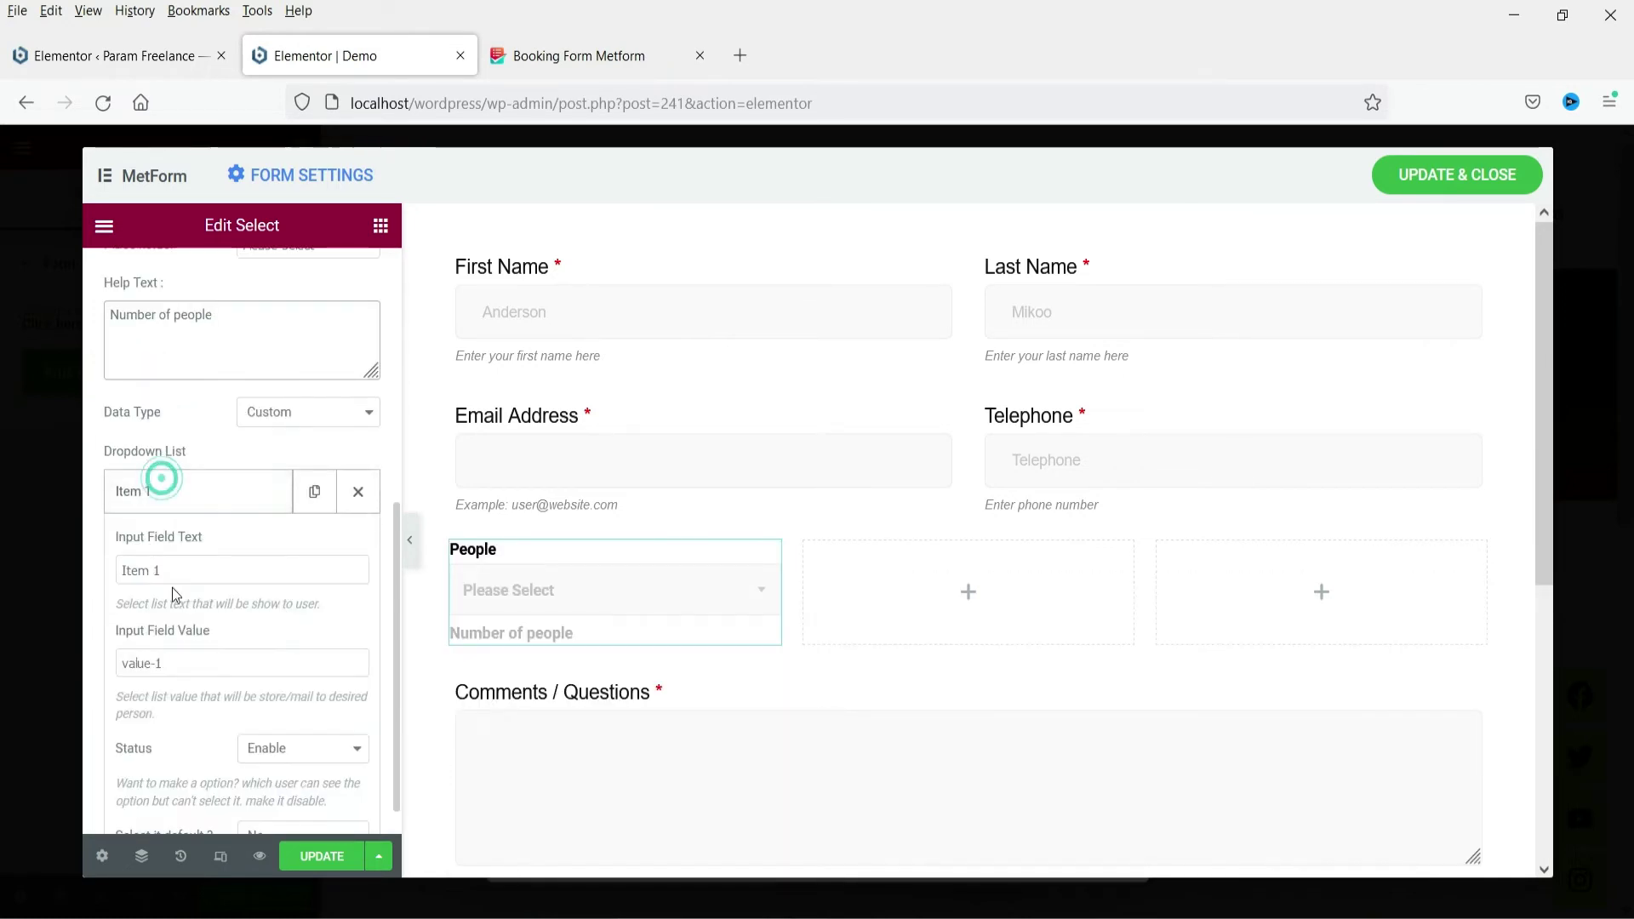
drag(161, 570, 125, 566)
text(1 person)
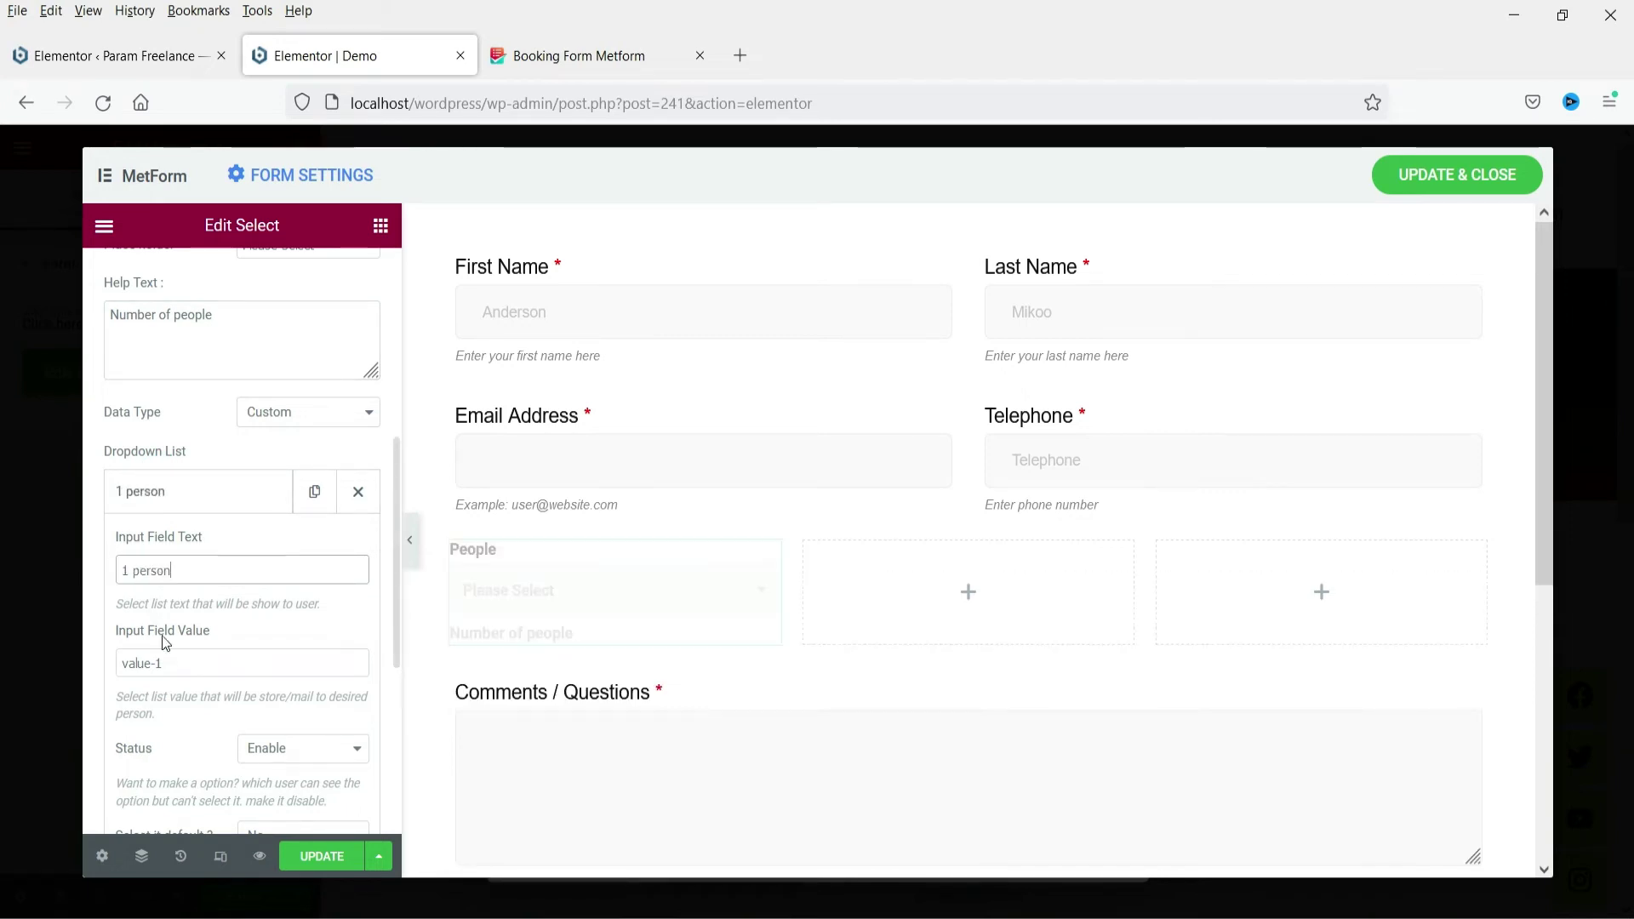
click(209, 502)
click(186, 541)
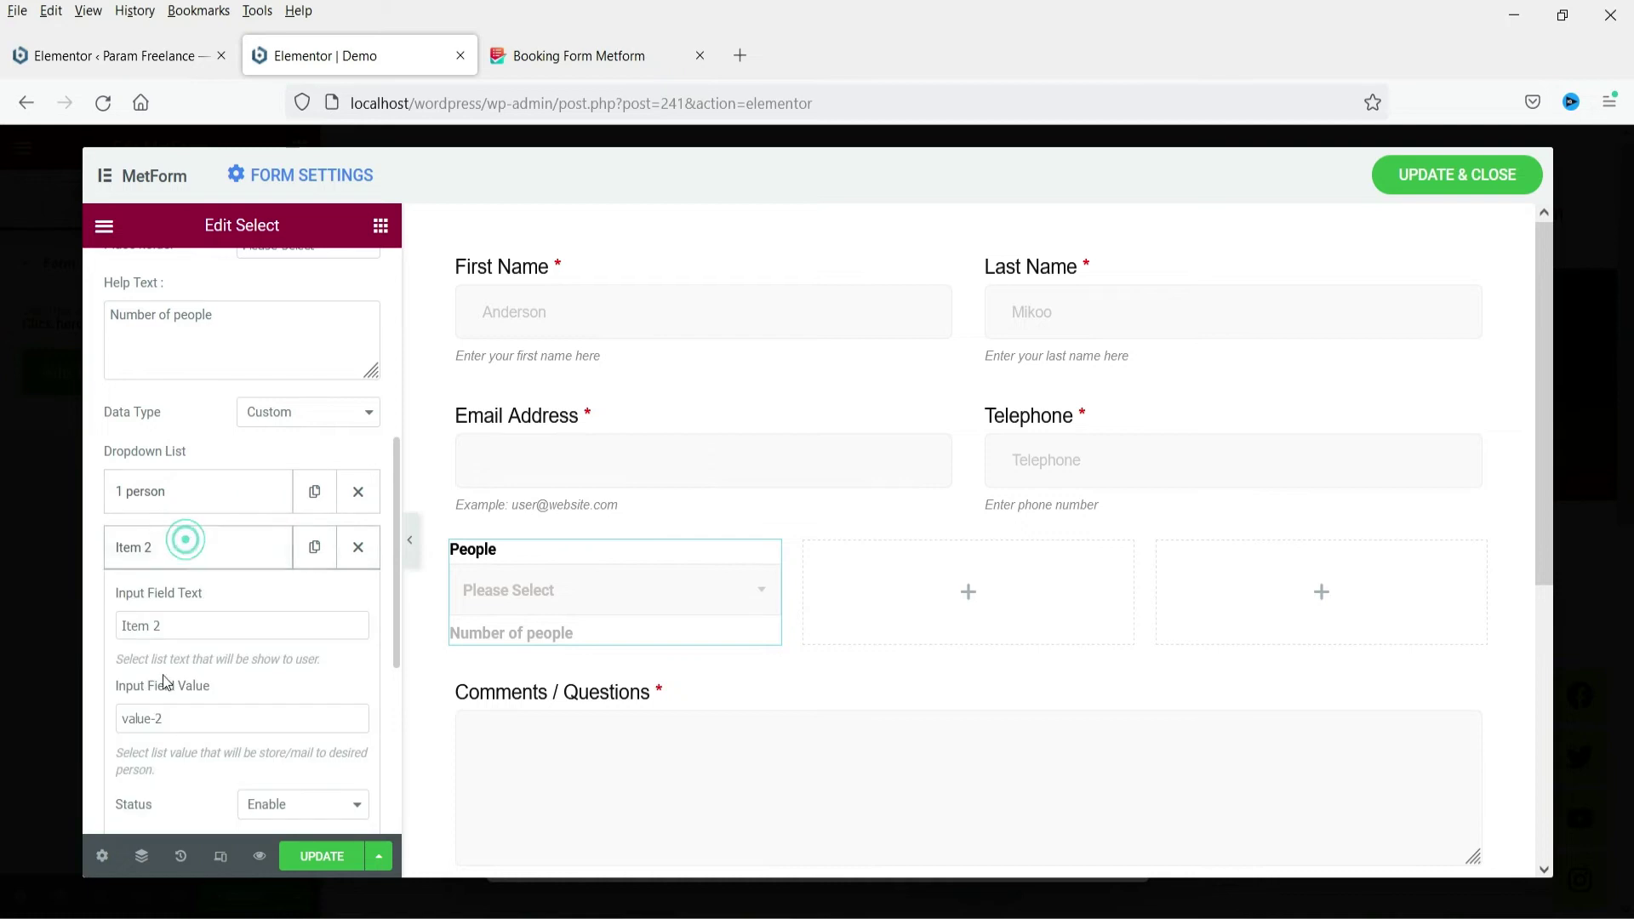
triple_click(186, 627)
text(2 People)
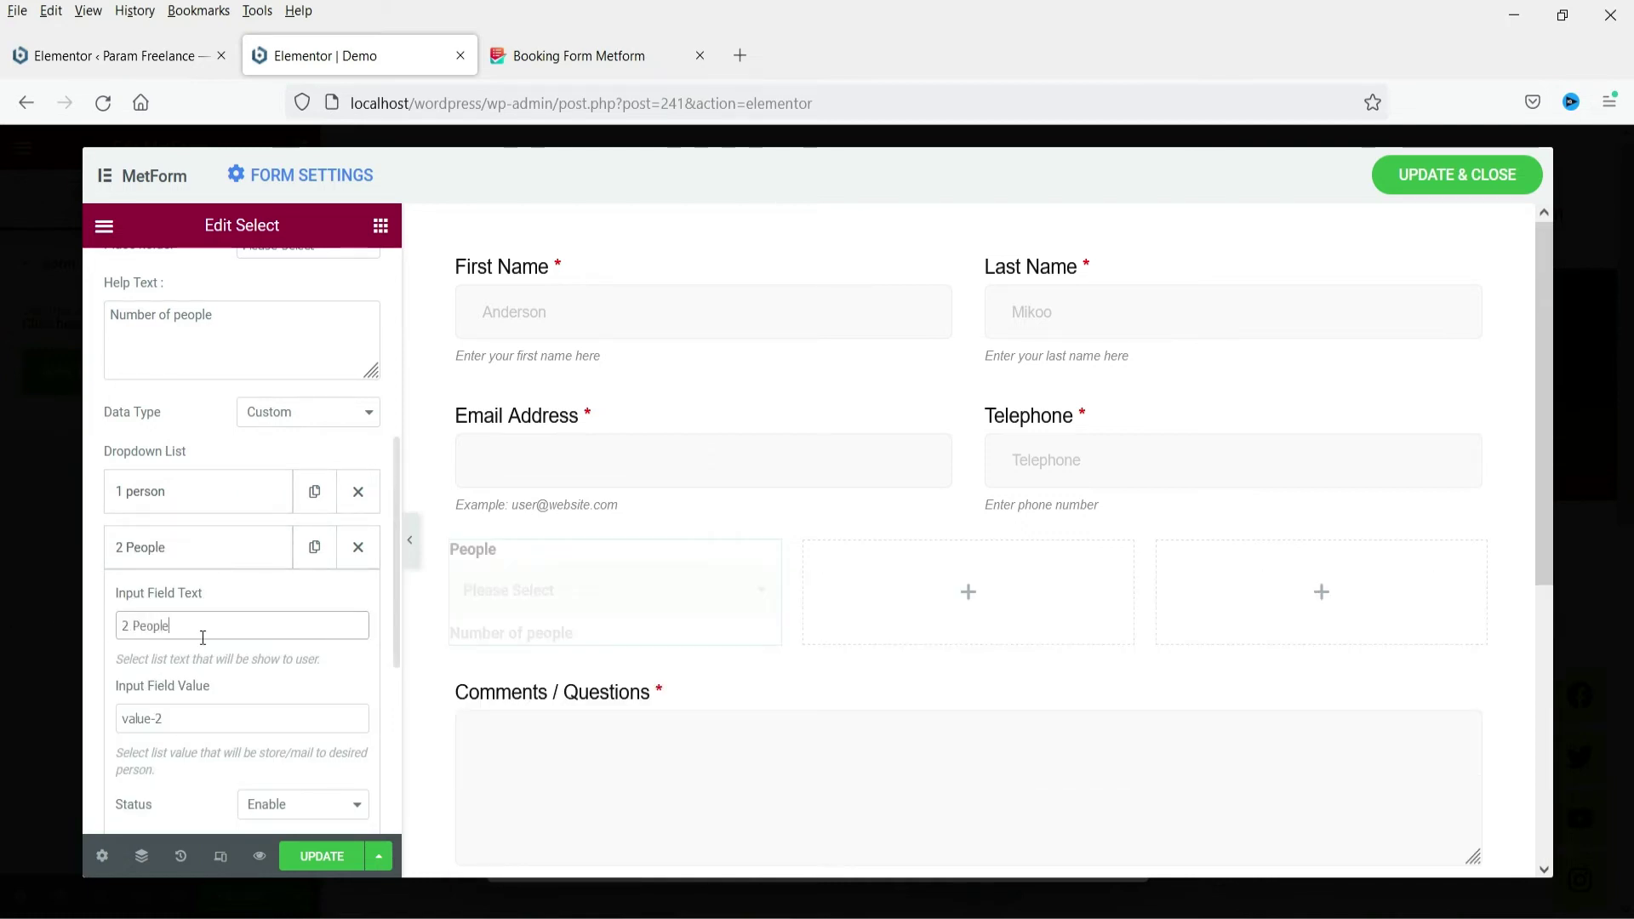
triple_click(201, 629)
key(ctrl+c)
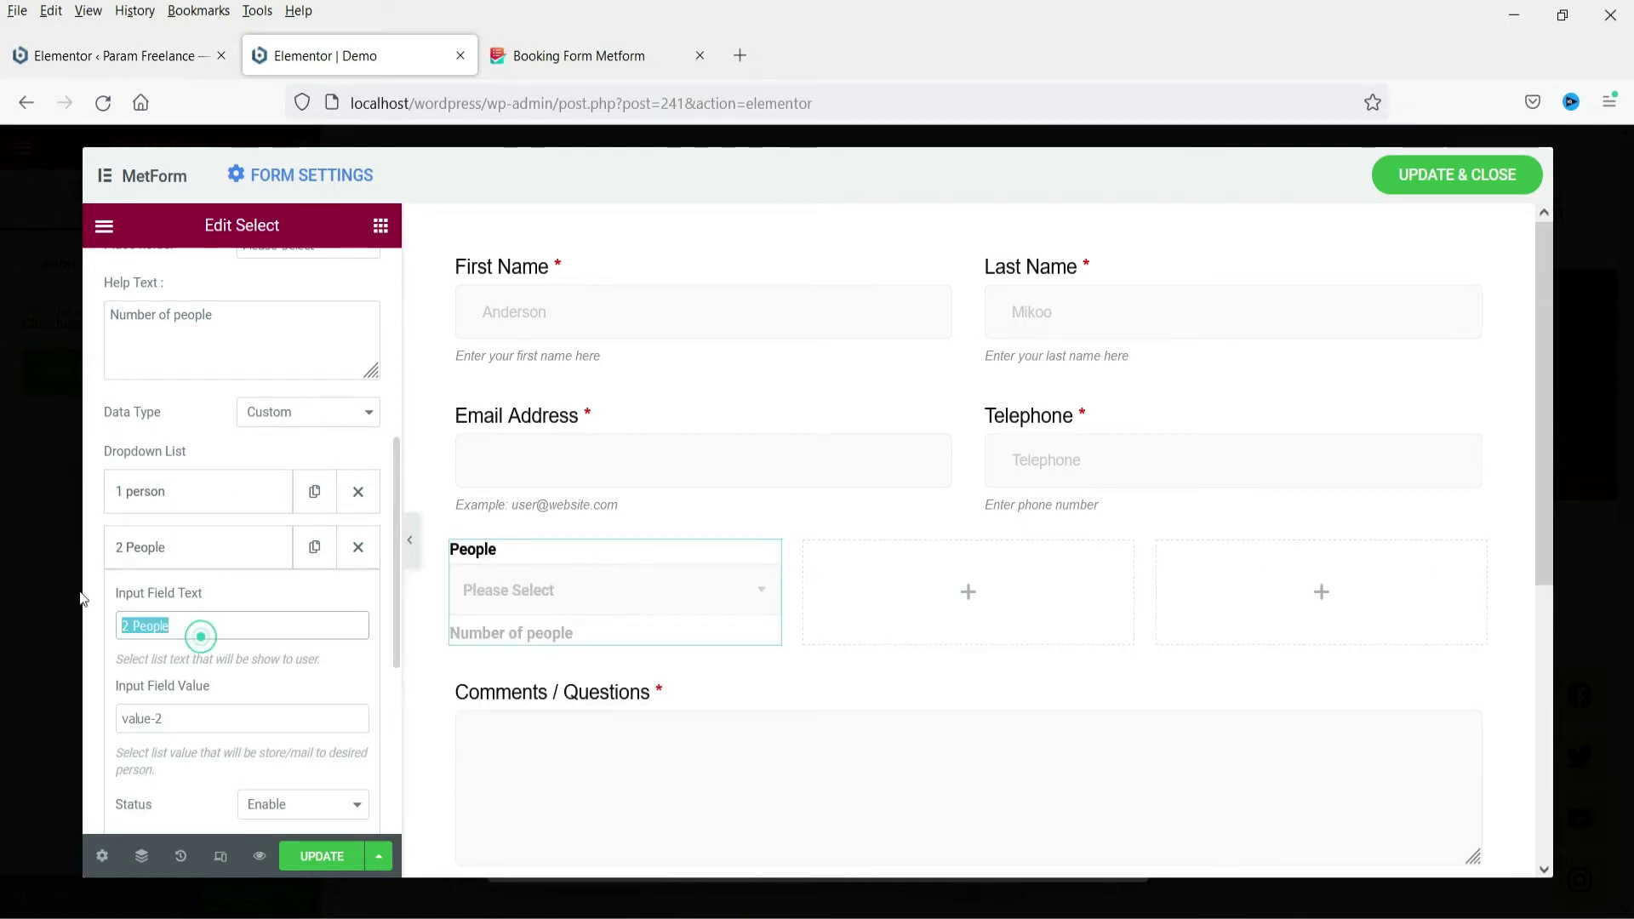
click(156, 553)
Rename the third dropdown option to '3 People'
click(164, 613)
triple_click(170, 682)
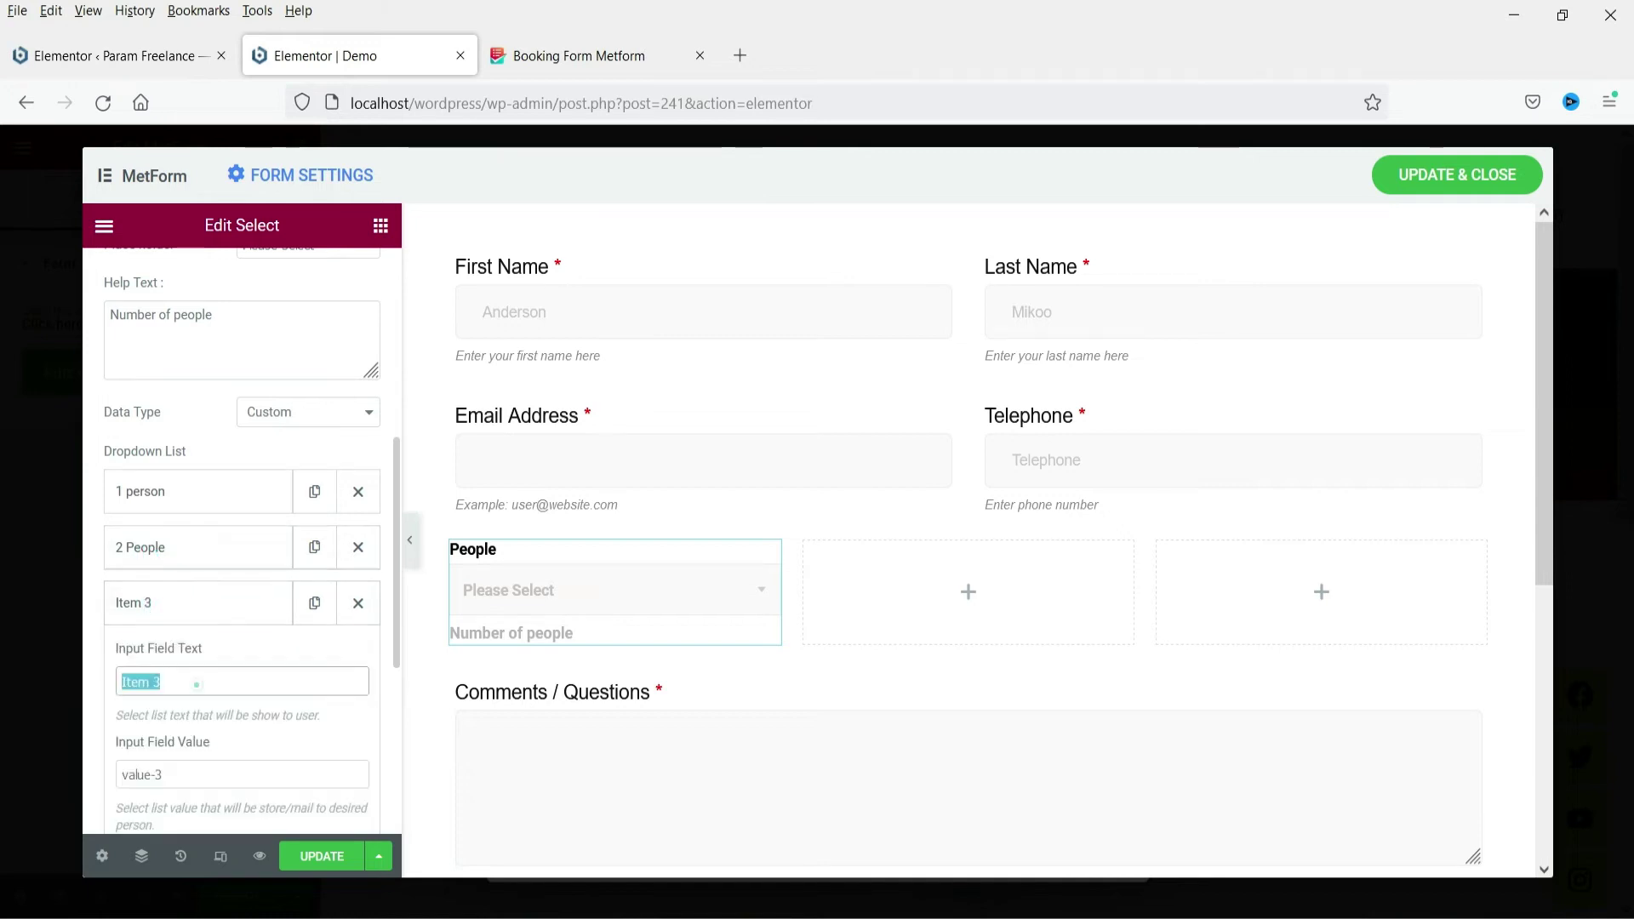
key(ctrl+v)
click(194, 682)
drag(128, 682, 101, 685)
text(3)
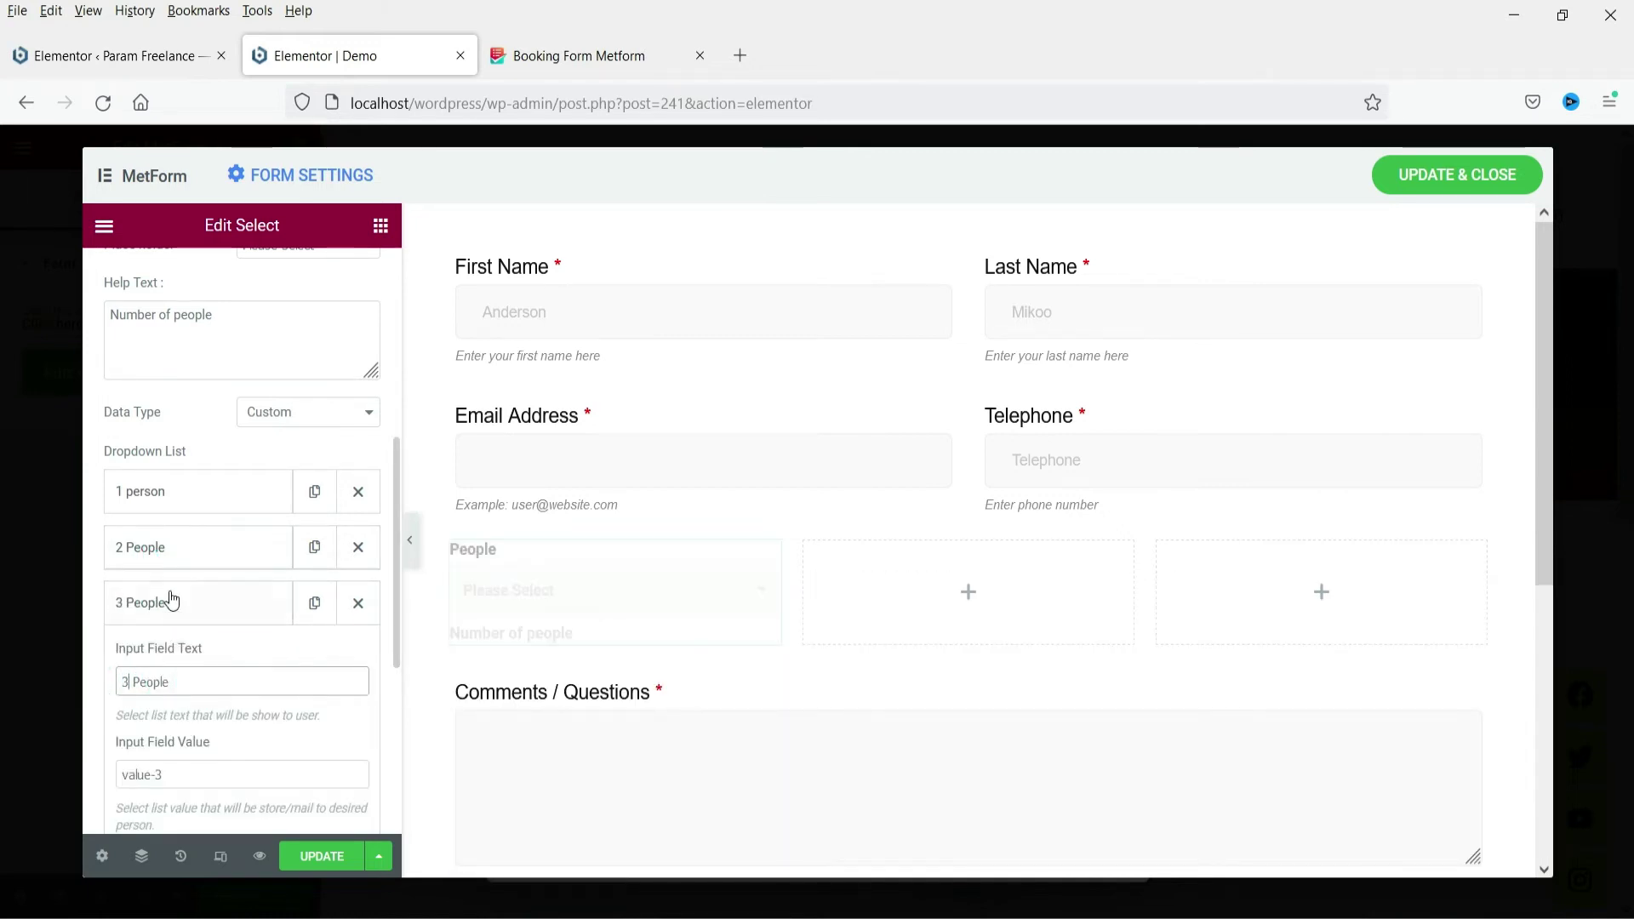
click(167, 596)
Add a fourth option labelled '3 People' with value 'value-4', and mark People required
click(241, 661)
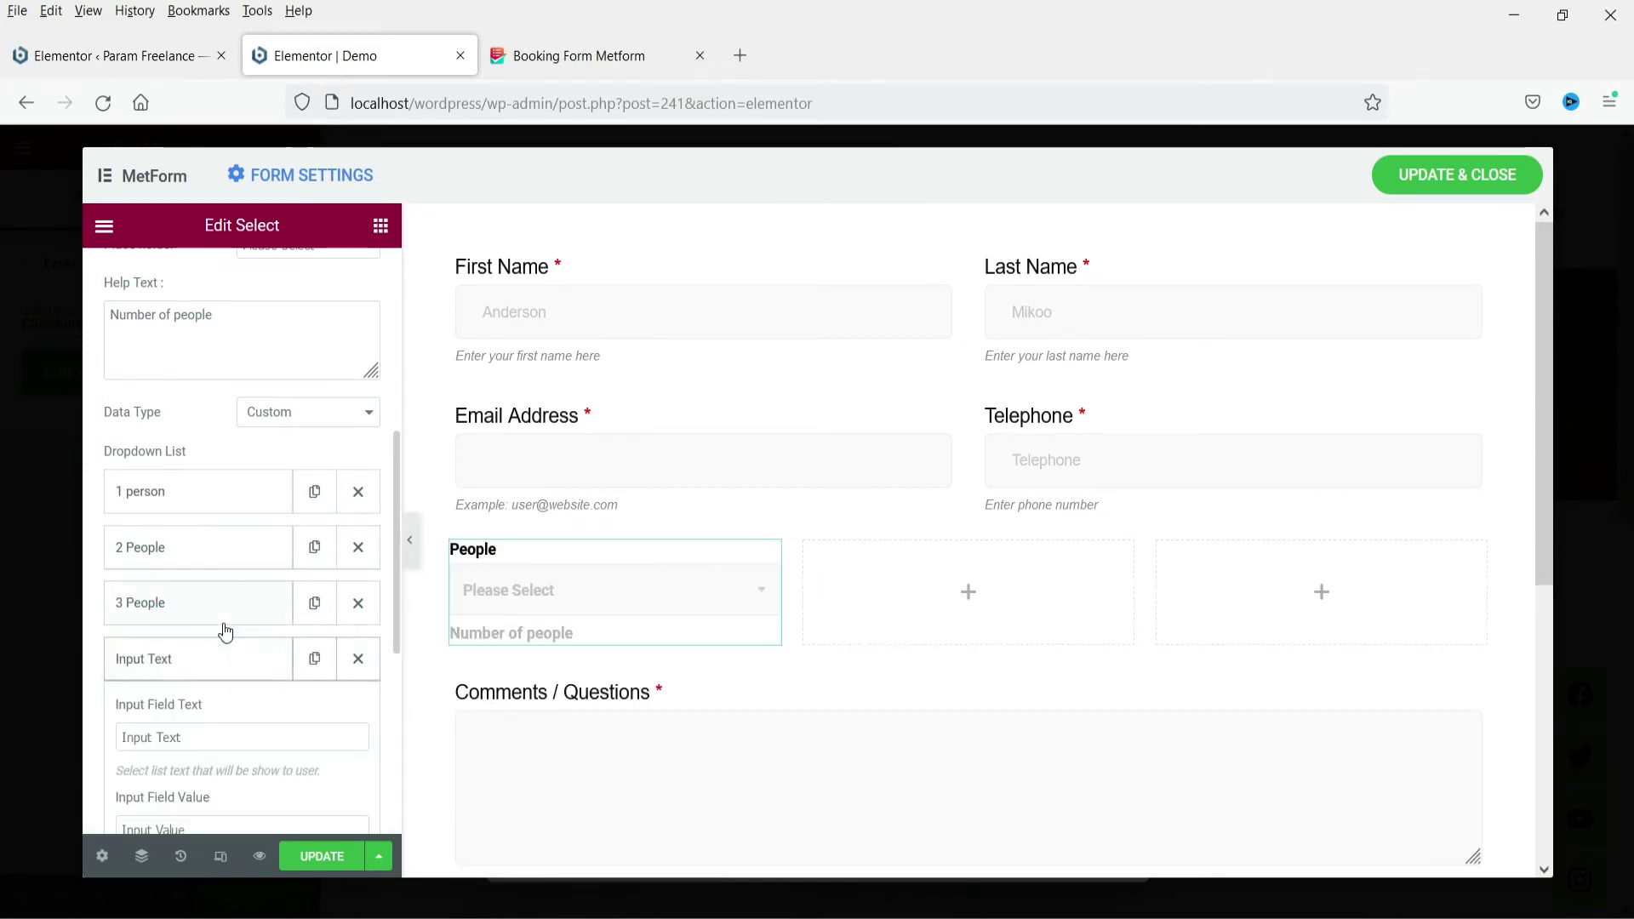
scroll(213, 562, down, 3)
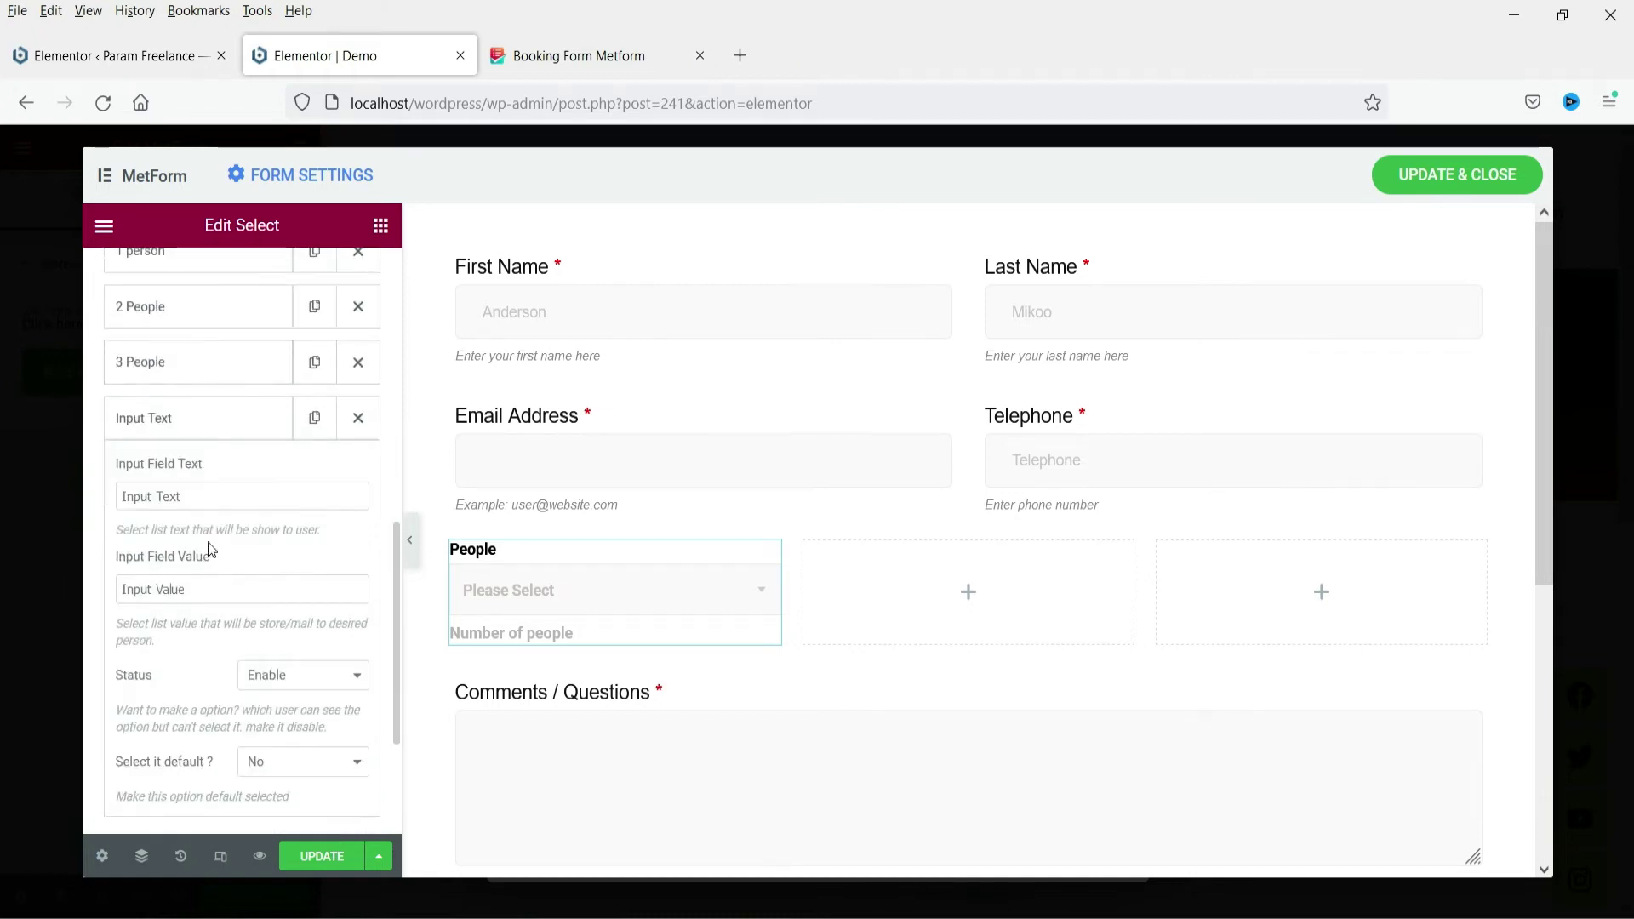
triple_click(205, 500)
text(2 People)
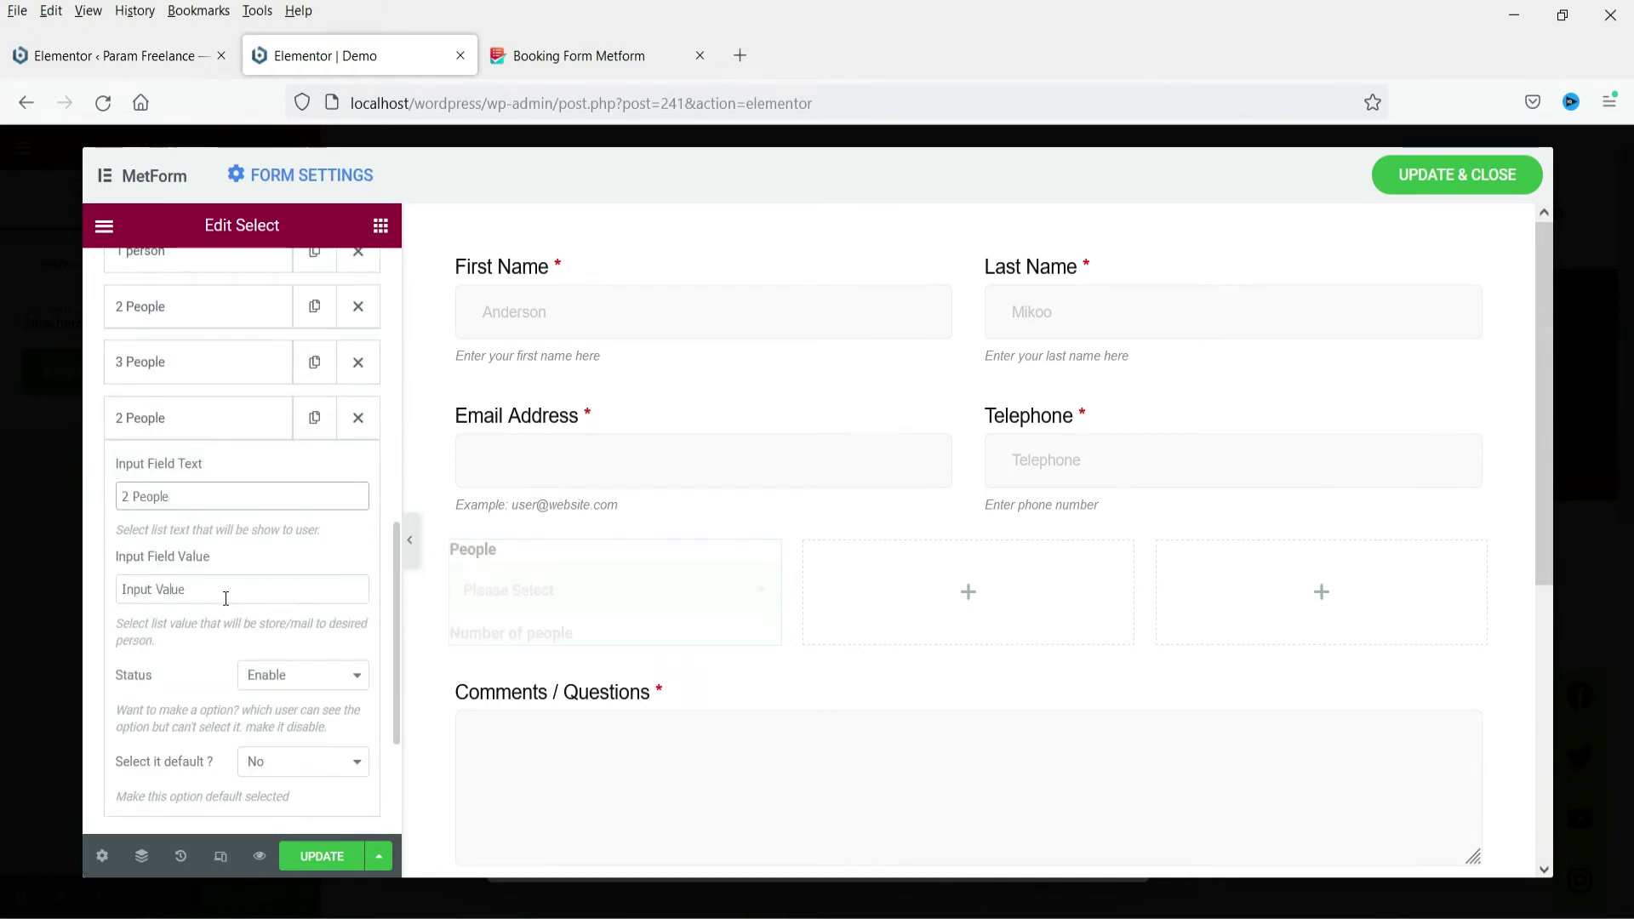
triple_click(223, 594)
click(160, 364)
triple_click(190, 533)
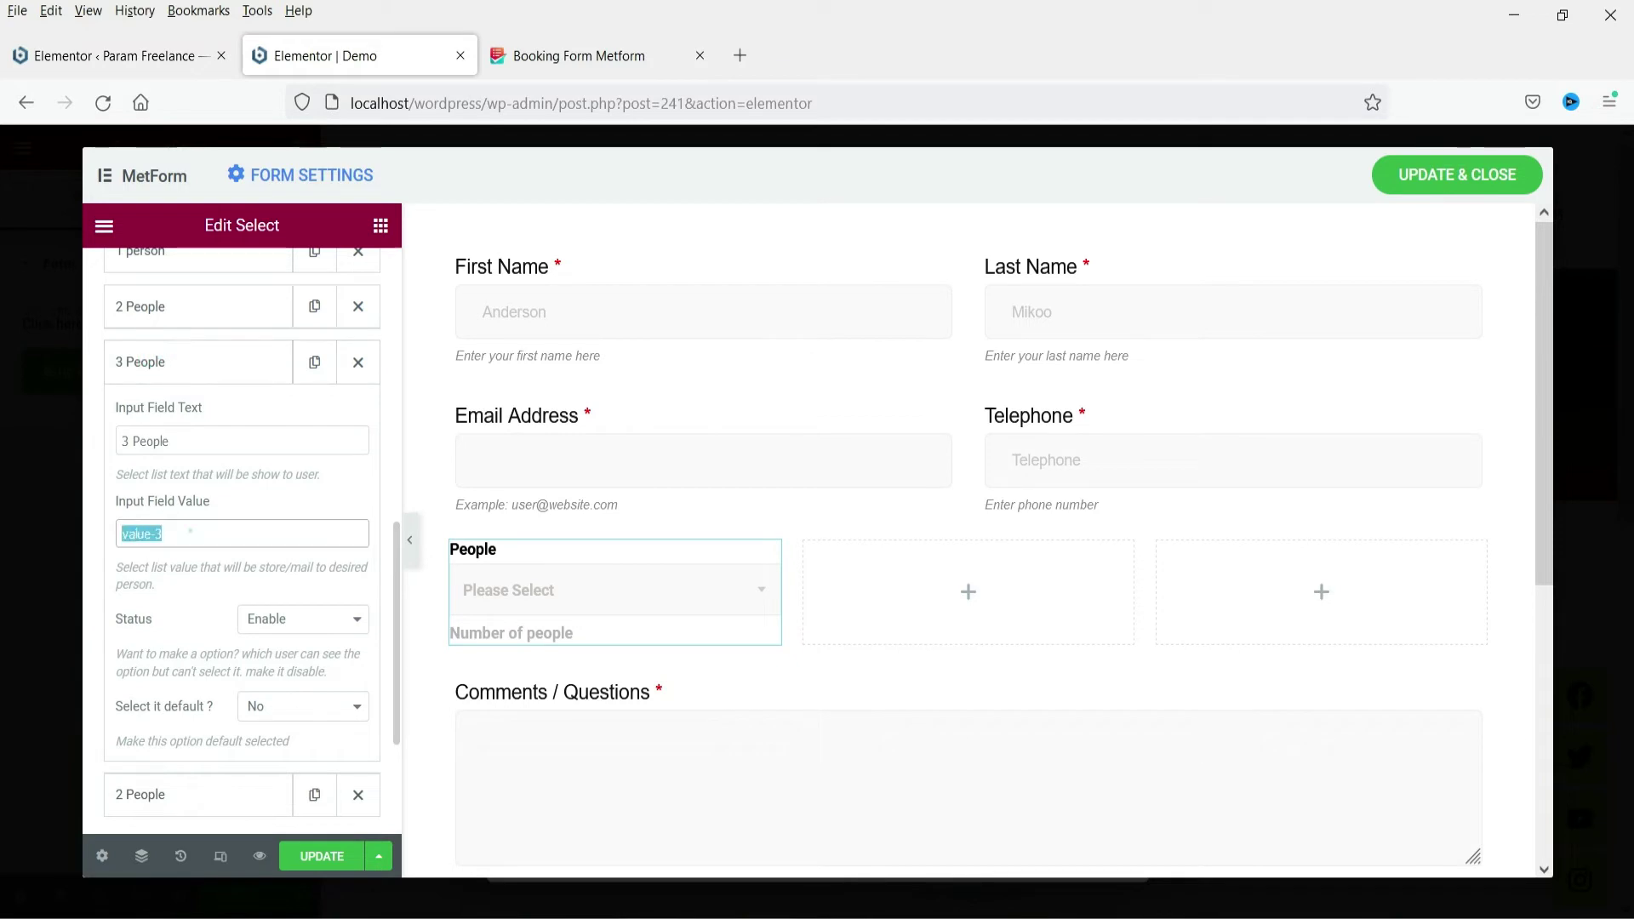
click(150, 364)
click(155, 415)
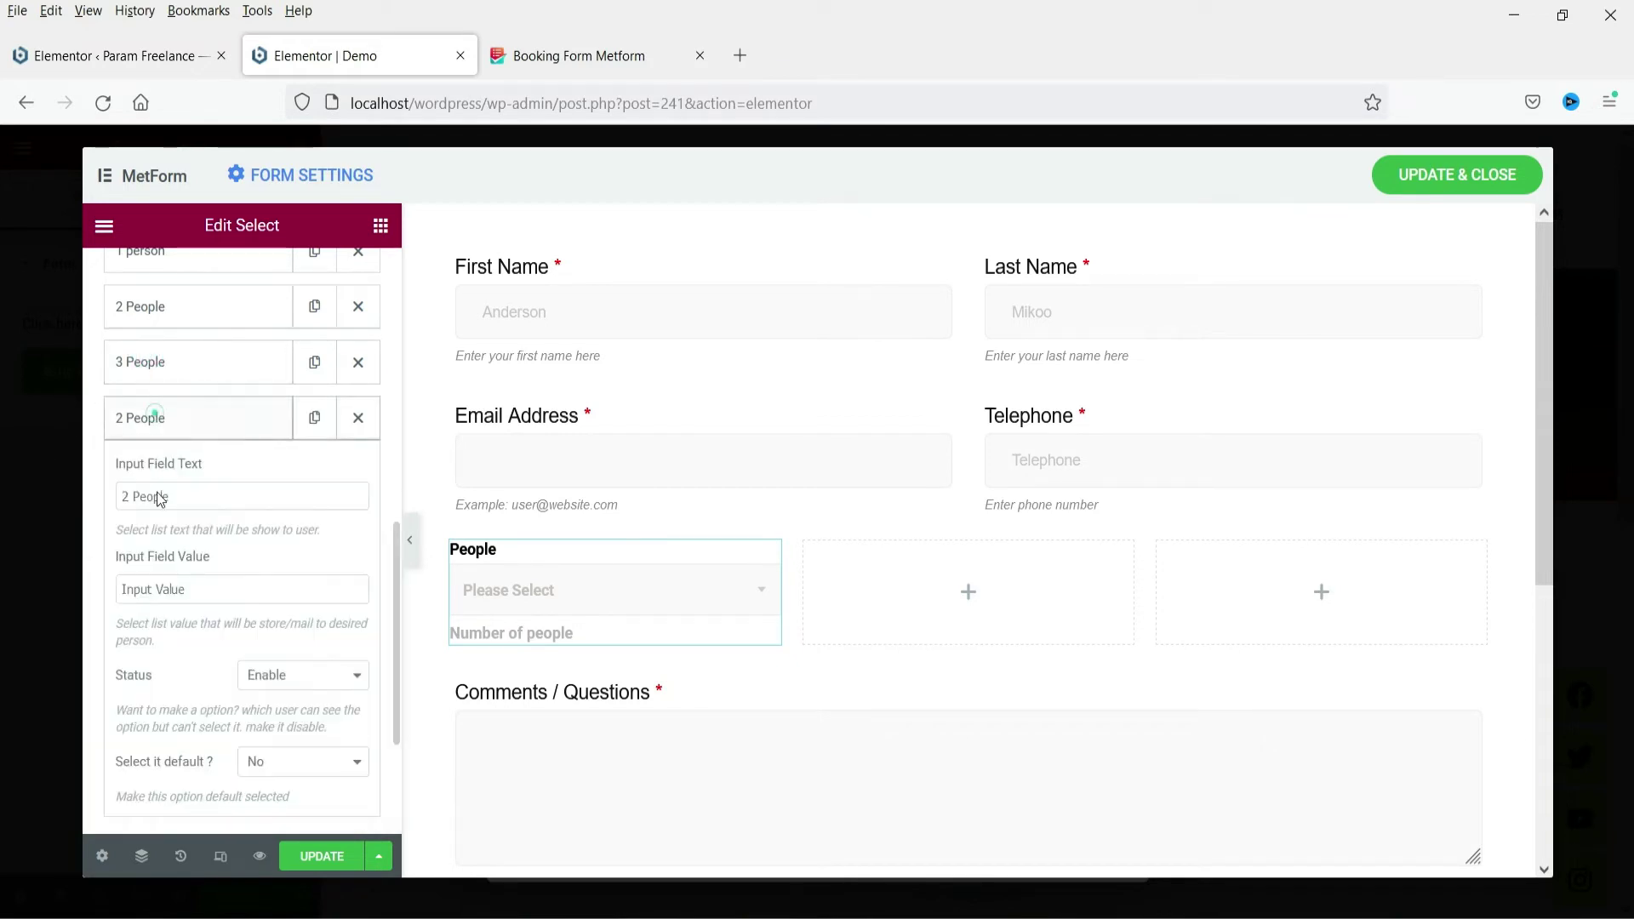
triple_click(204, 593)
text(value-4)
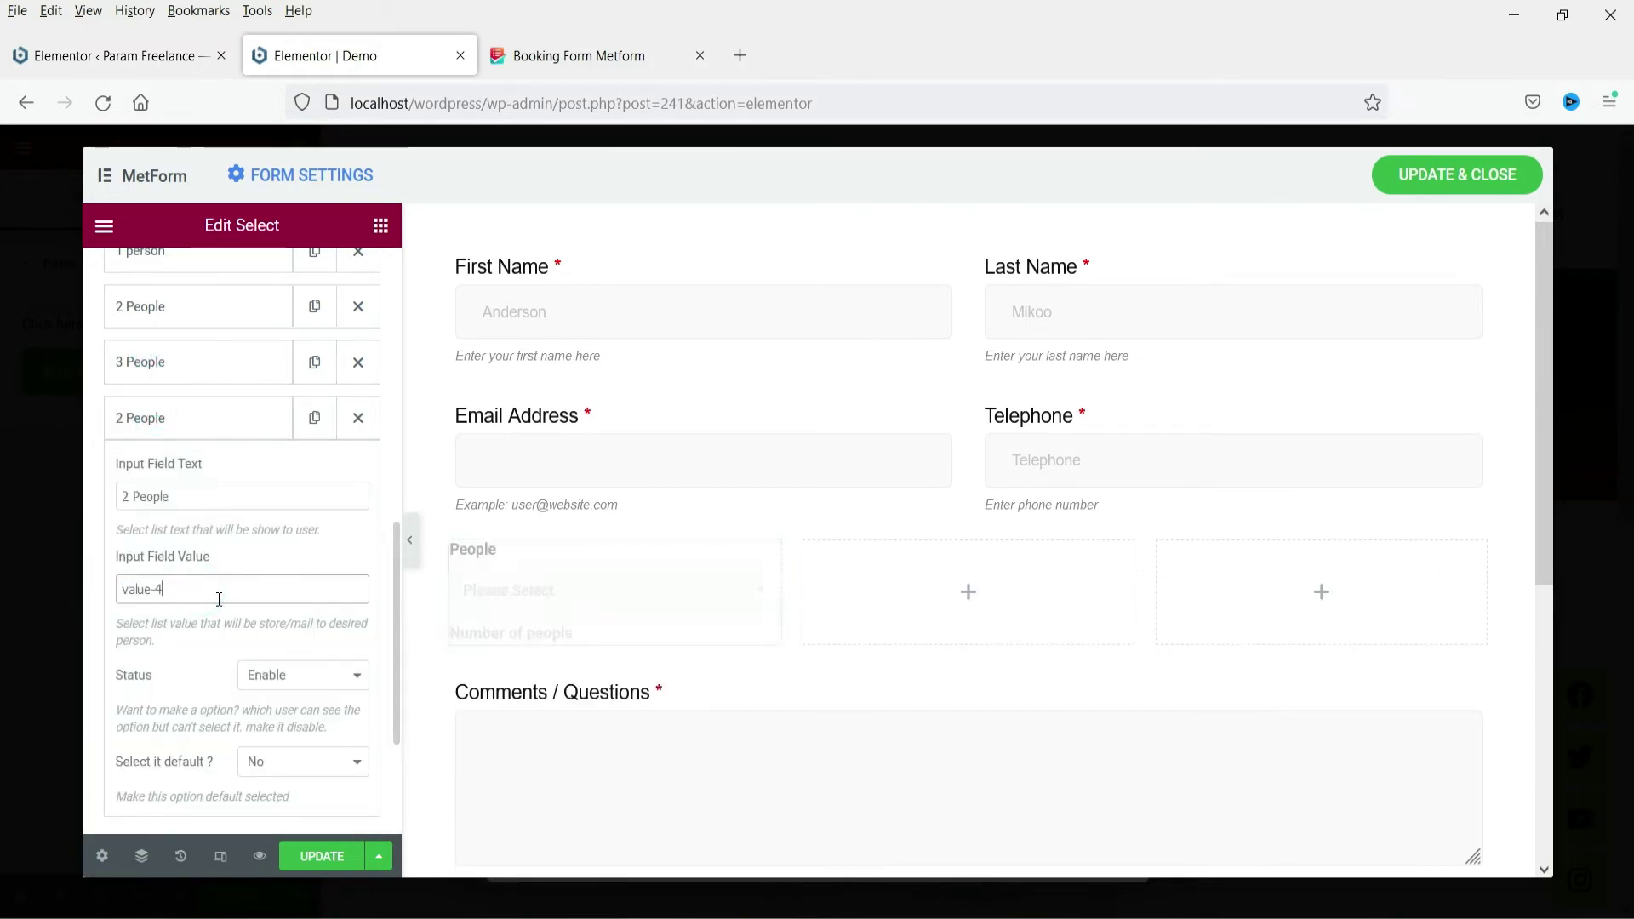
double_click(126, 497)
text(3)
click(168, 415)
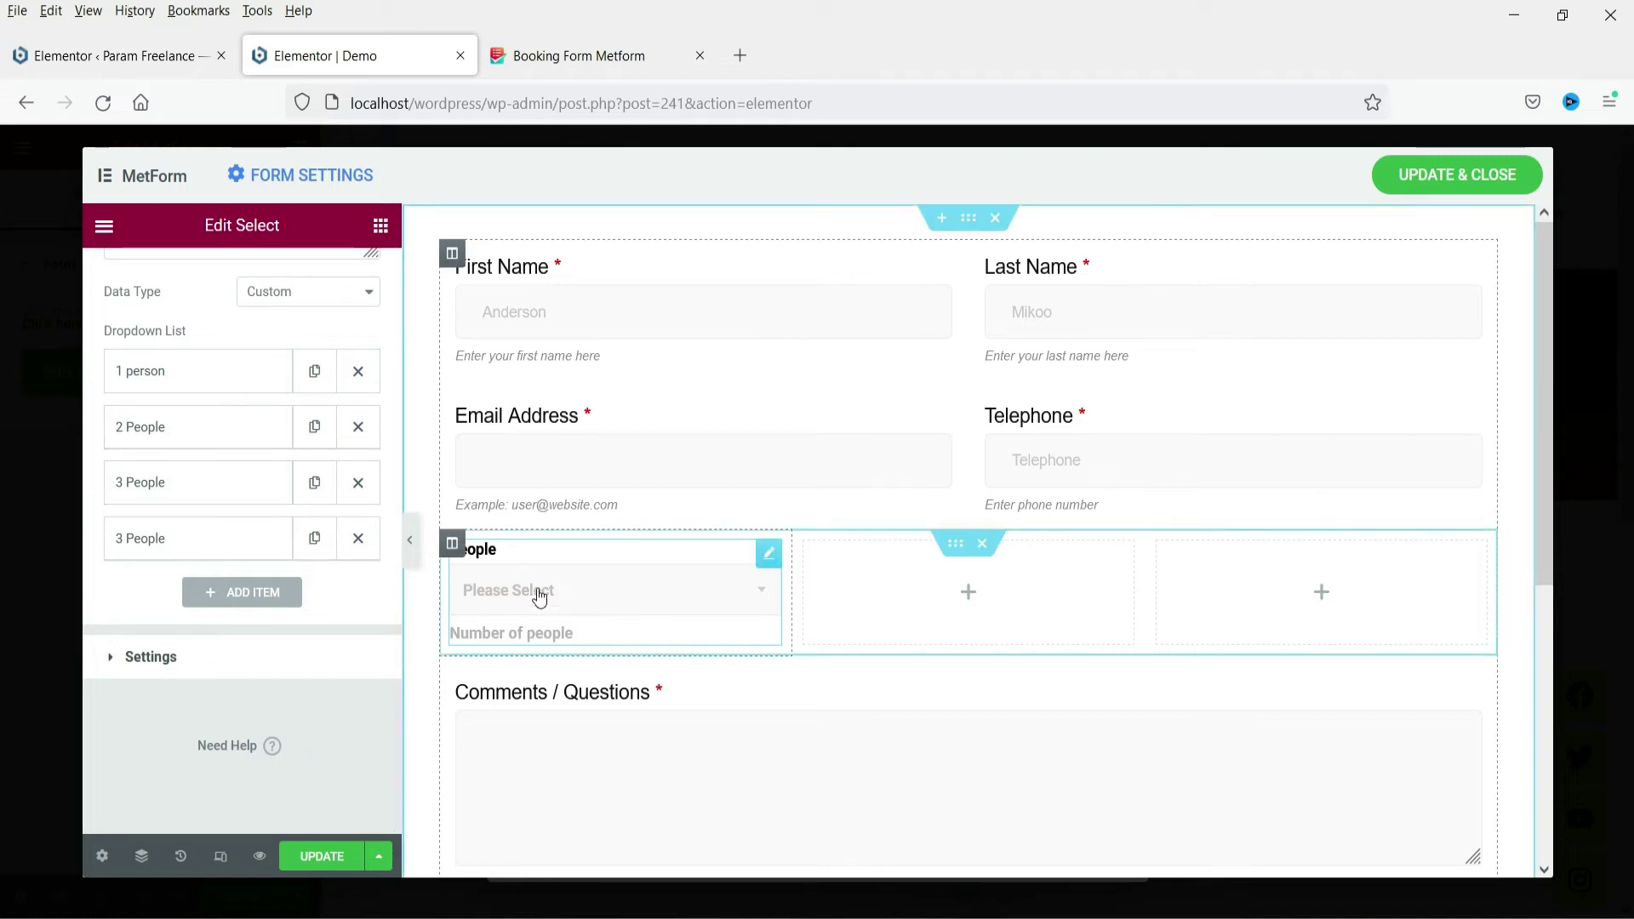
click(199, 654)
click(349, 452)
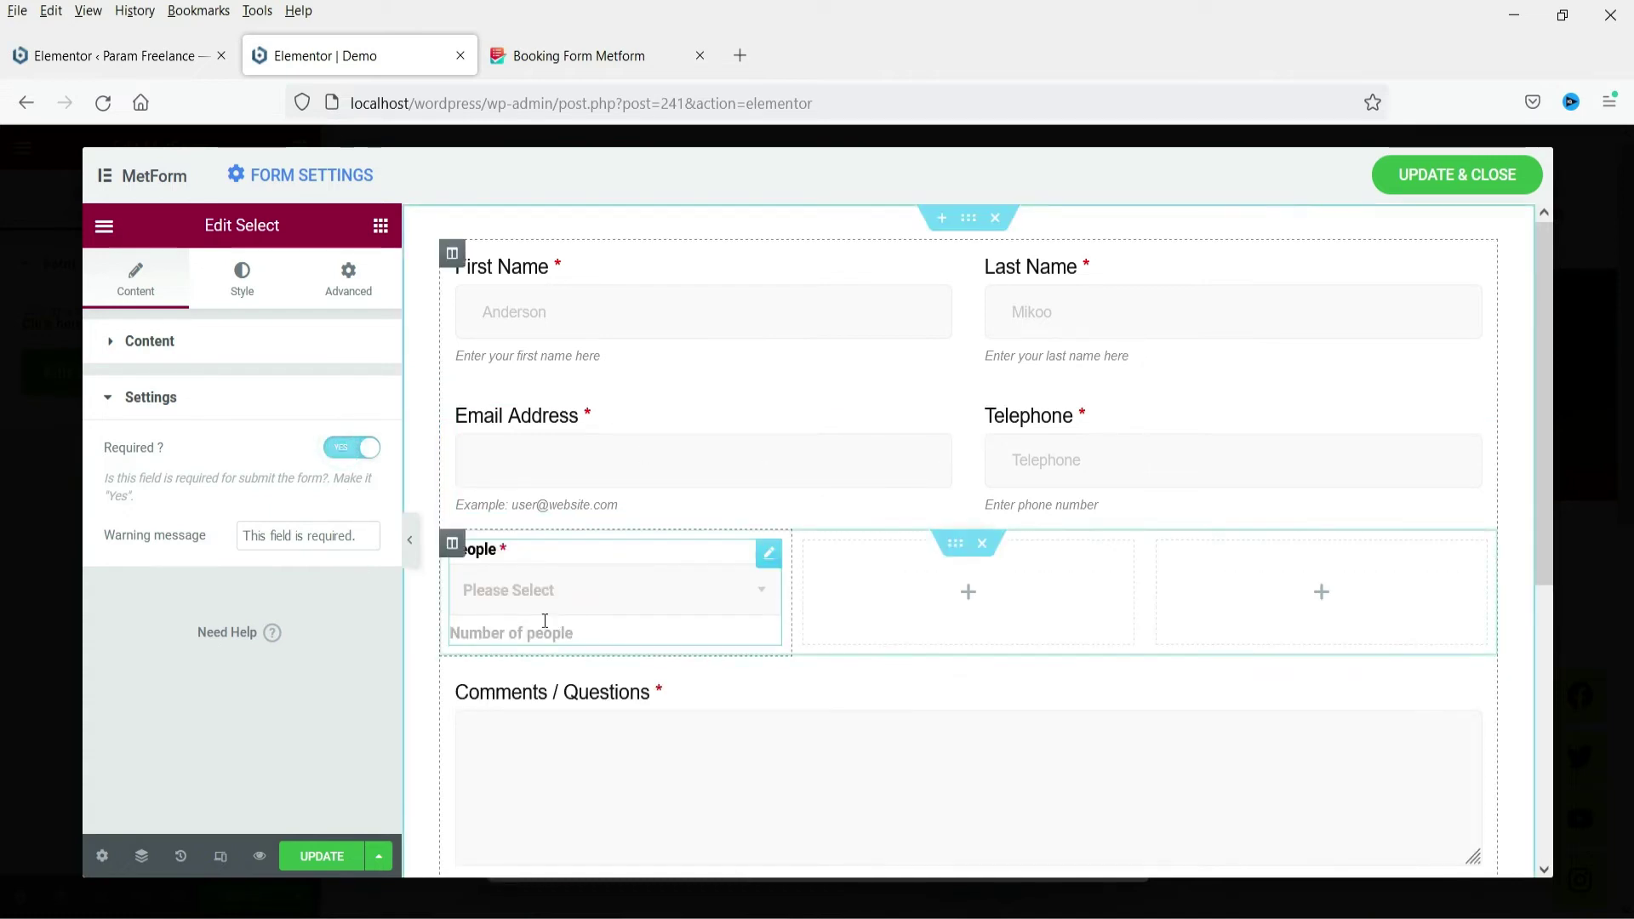
Copy the Email Address field and paste its style onto the People dropdown
click(939, 420)
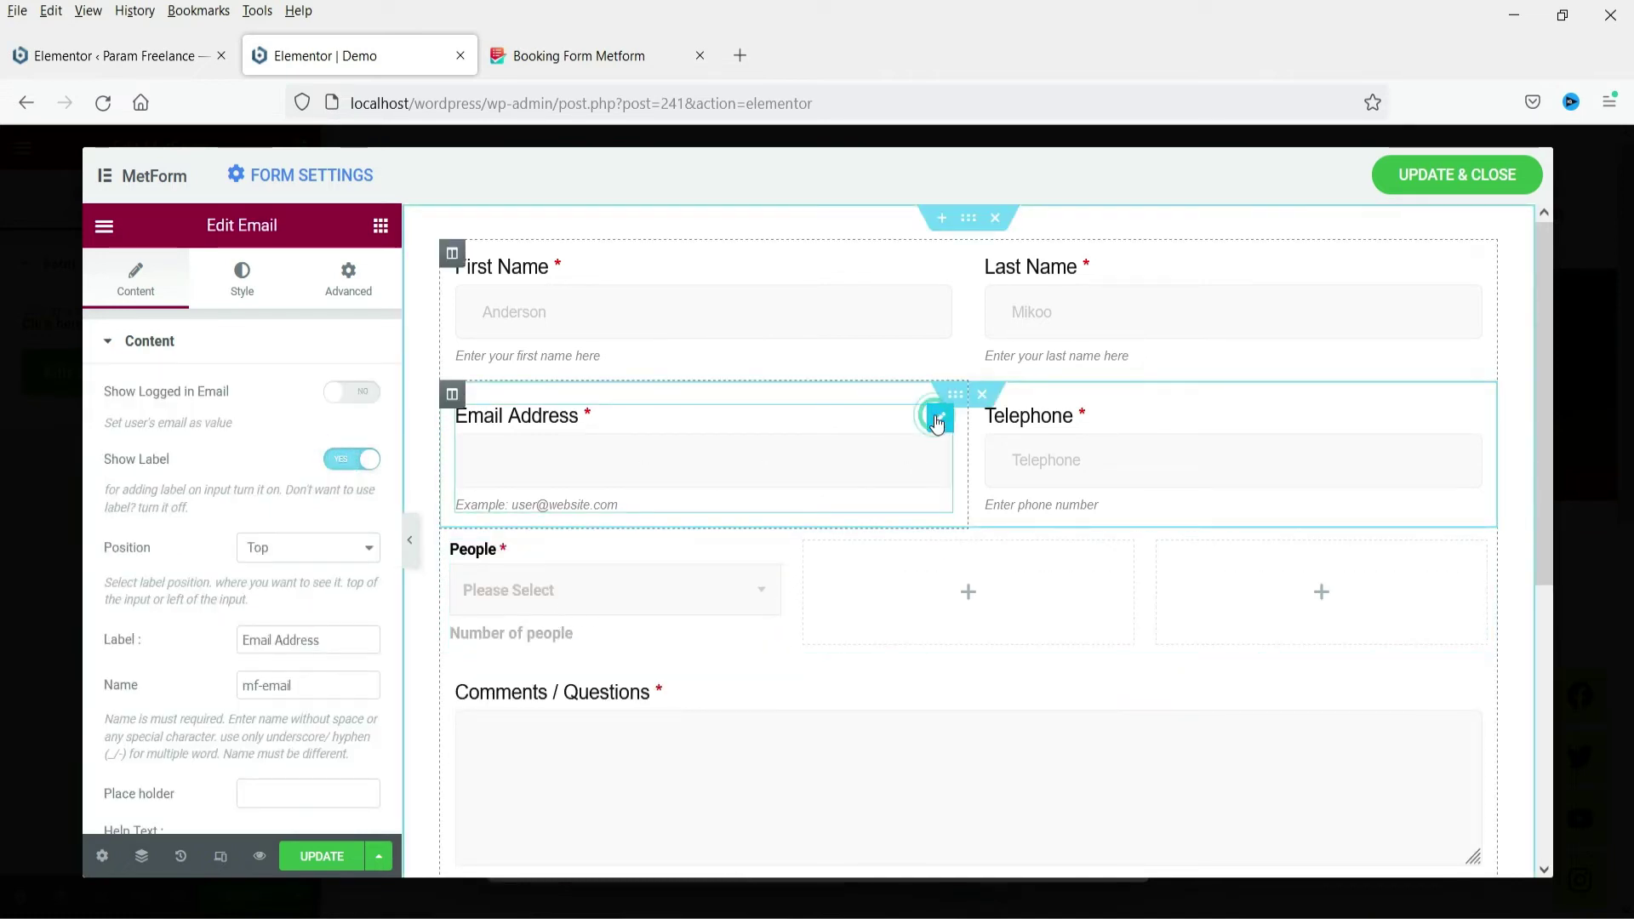
right_click(938, 423)
click(1007, 513)
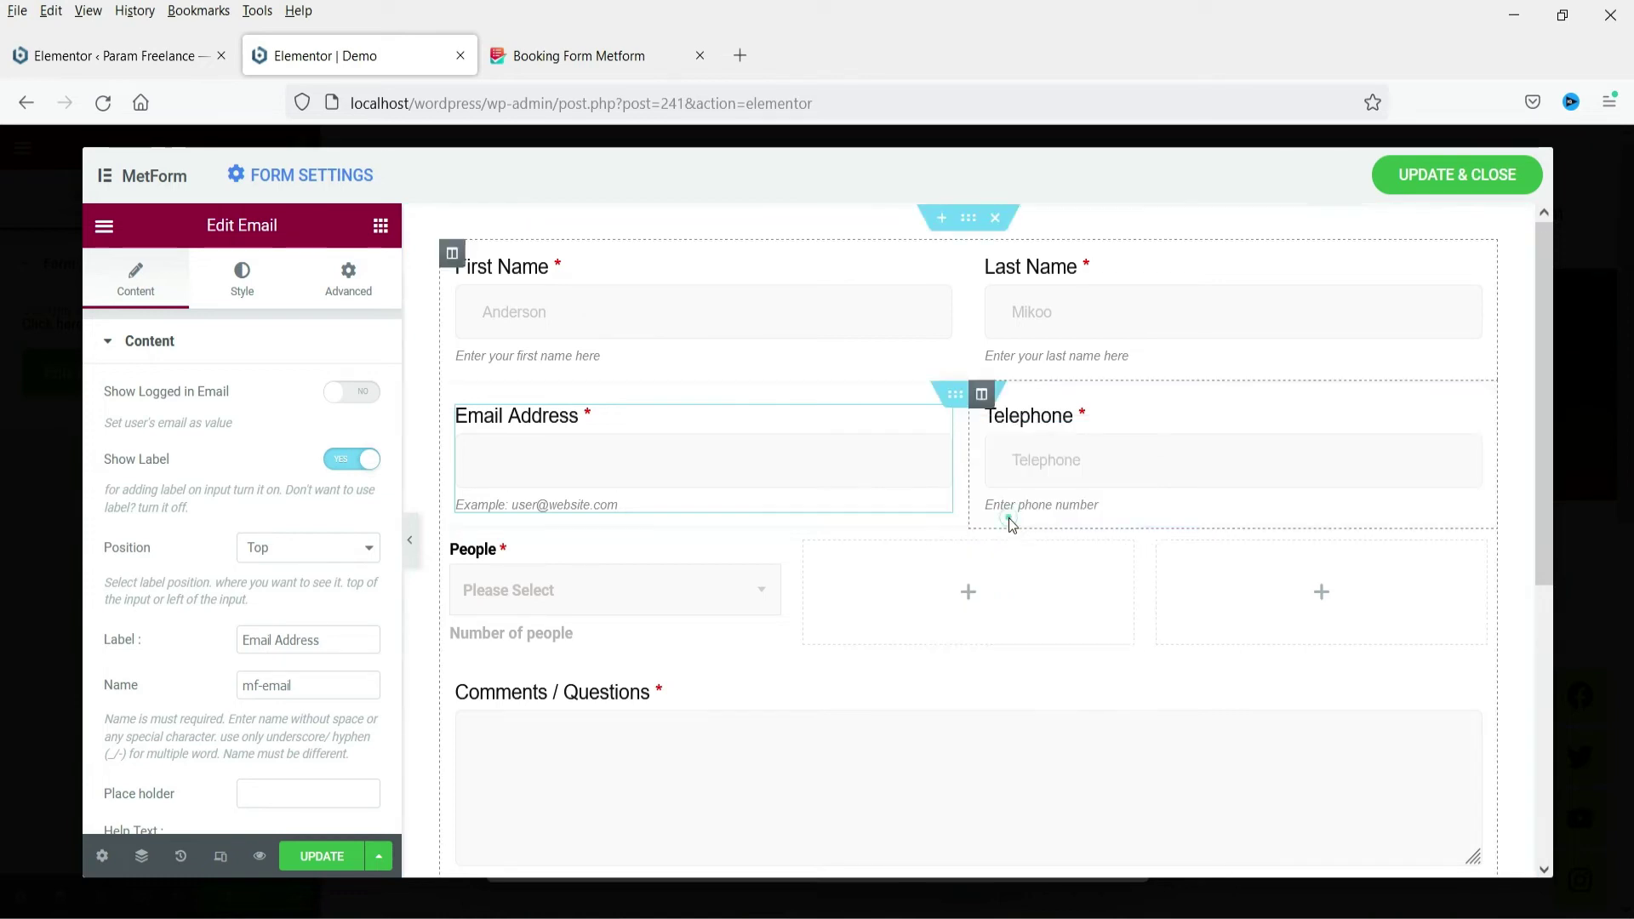
right_click(770, 562)
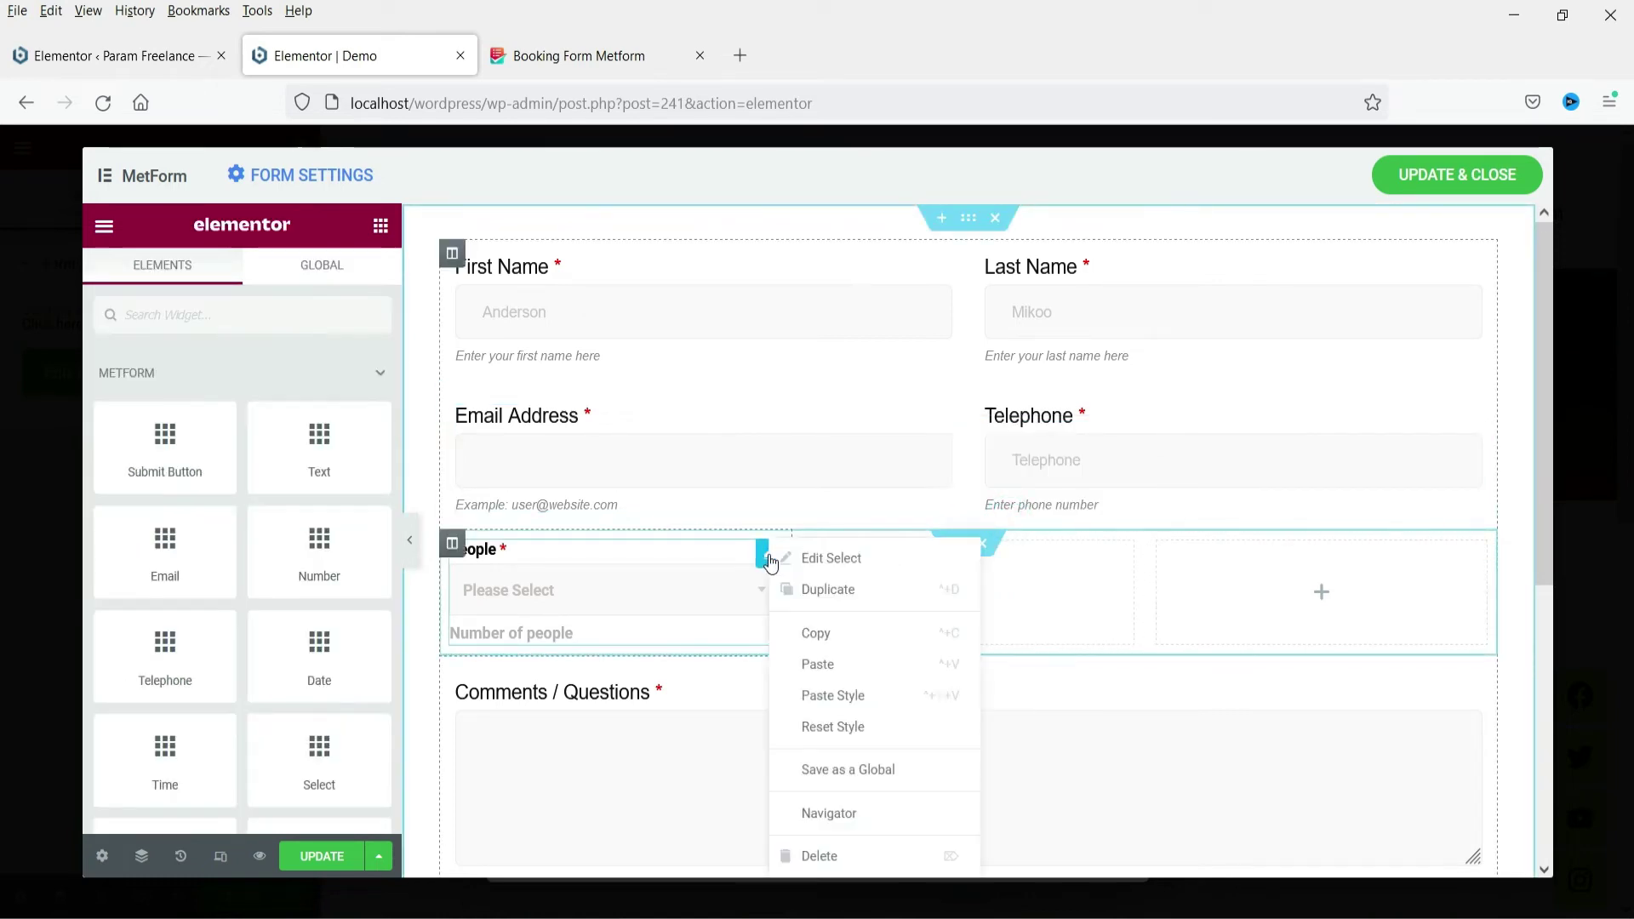
click(844, 703)
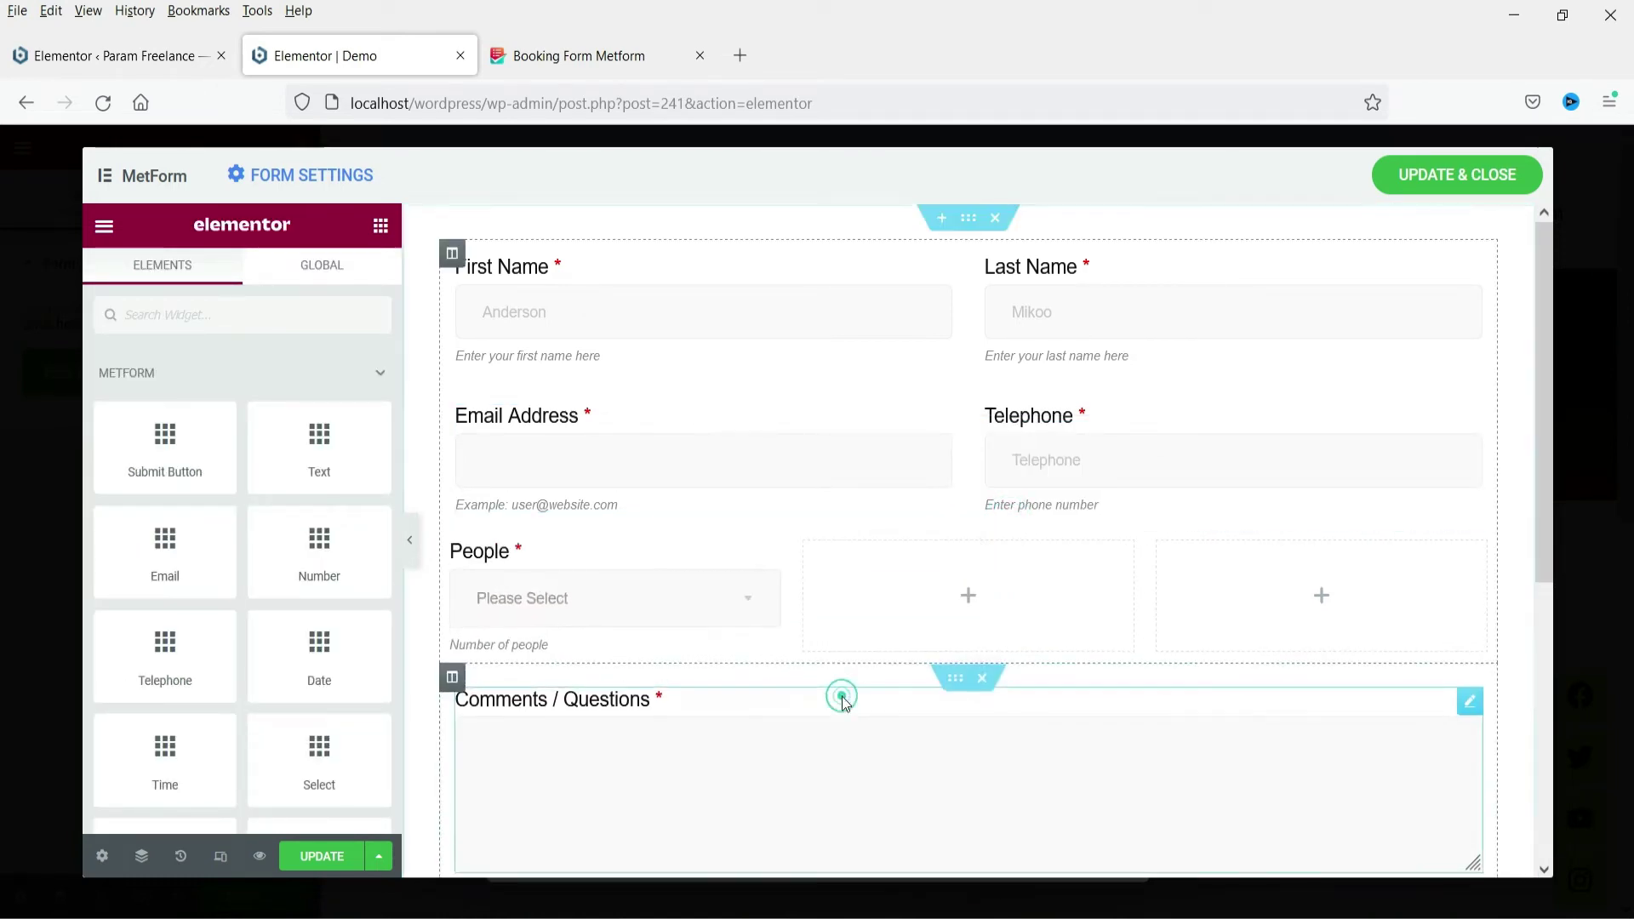
Keep the People field label visible with its position set to Top
click(631, 603)
click(351, 392)
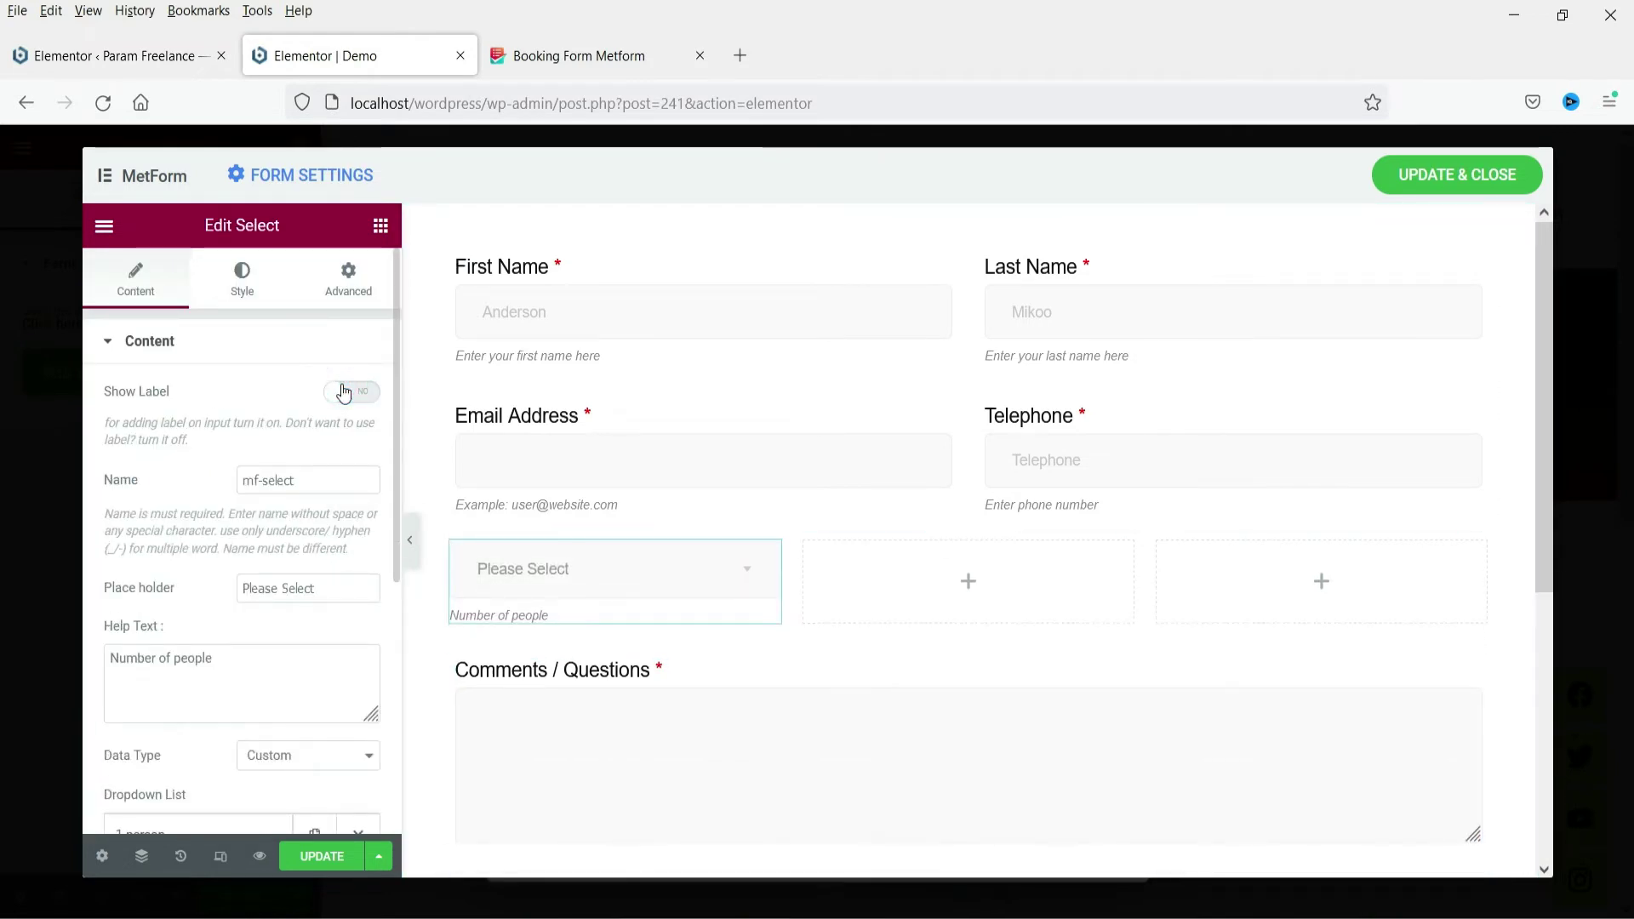
click(351, 392)
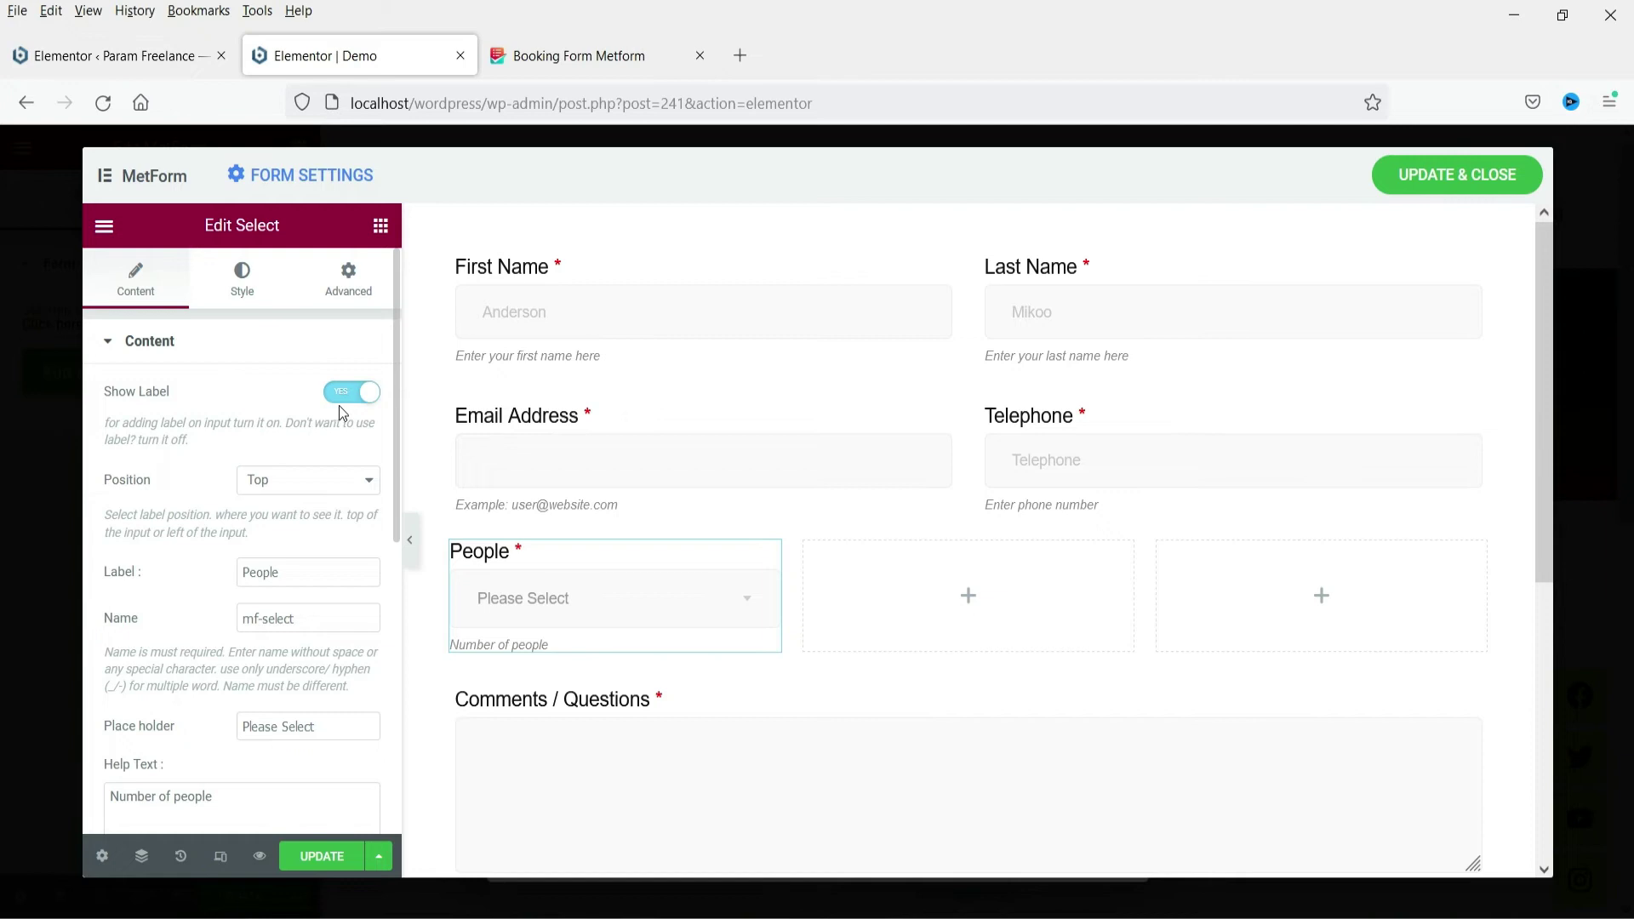
click(286, 499)
click(268, 510)
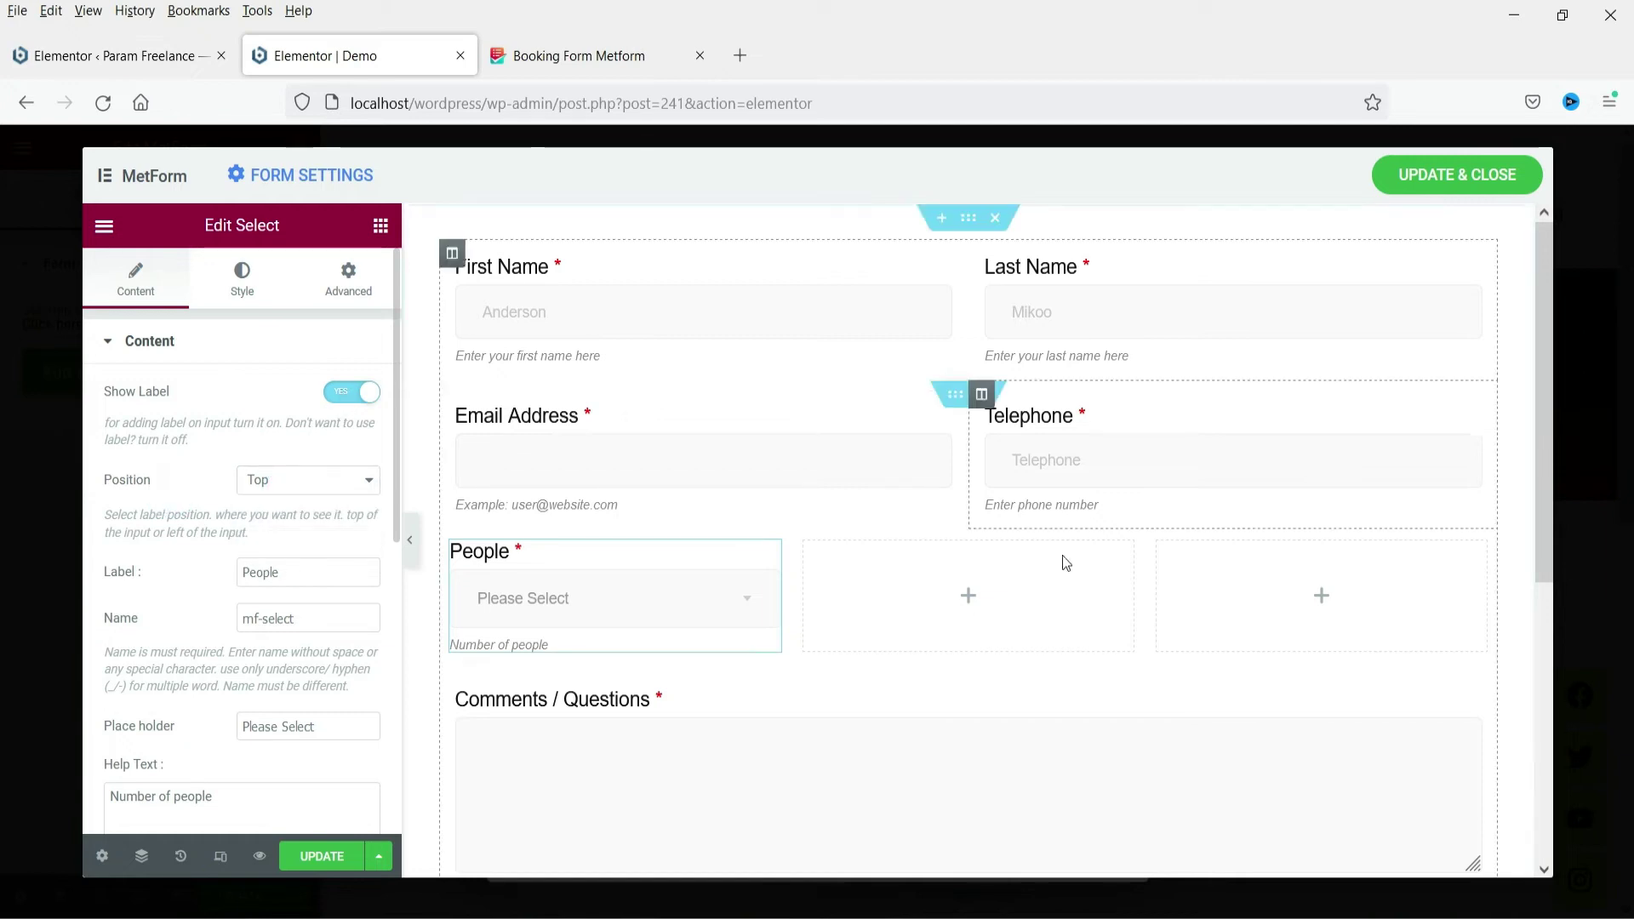
Drop a Date field beside People with the placeholder 'Select Date'
click(969, 600)
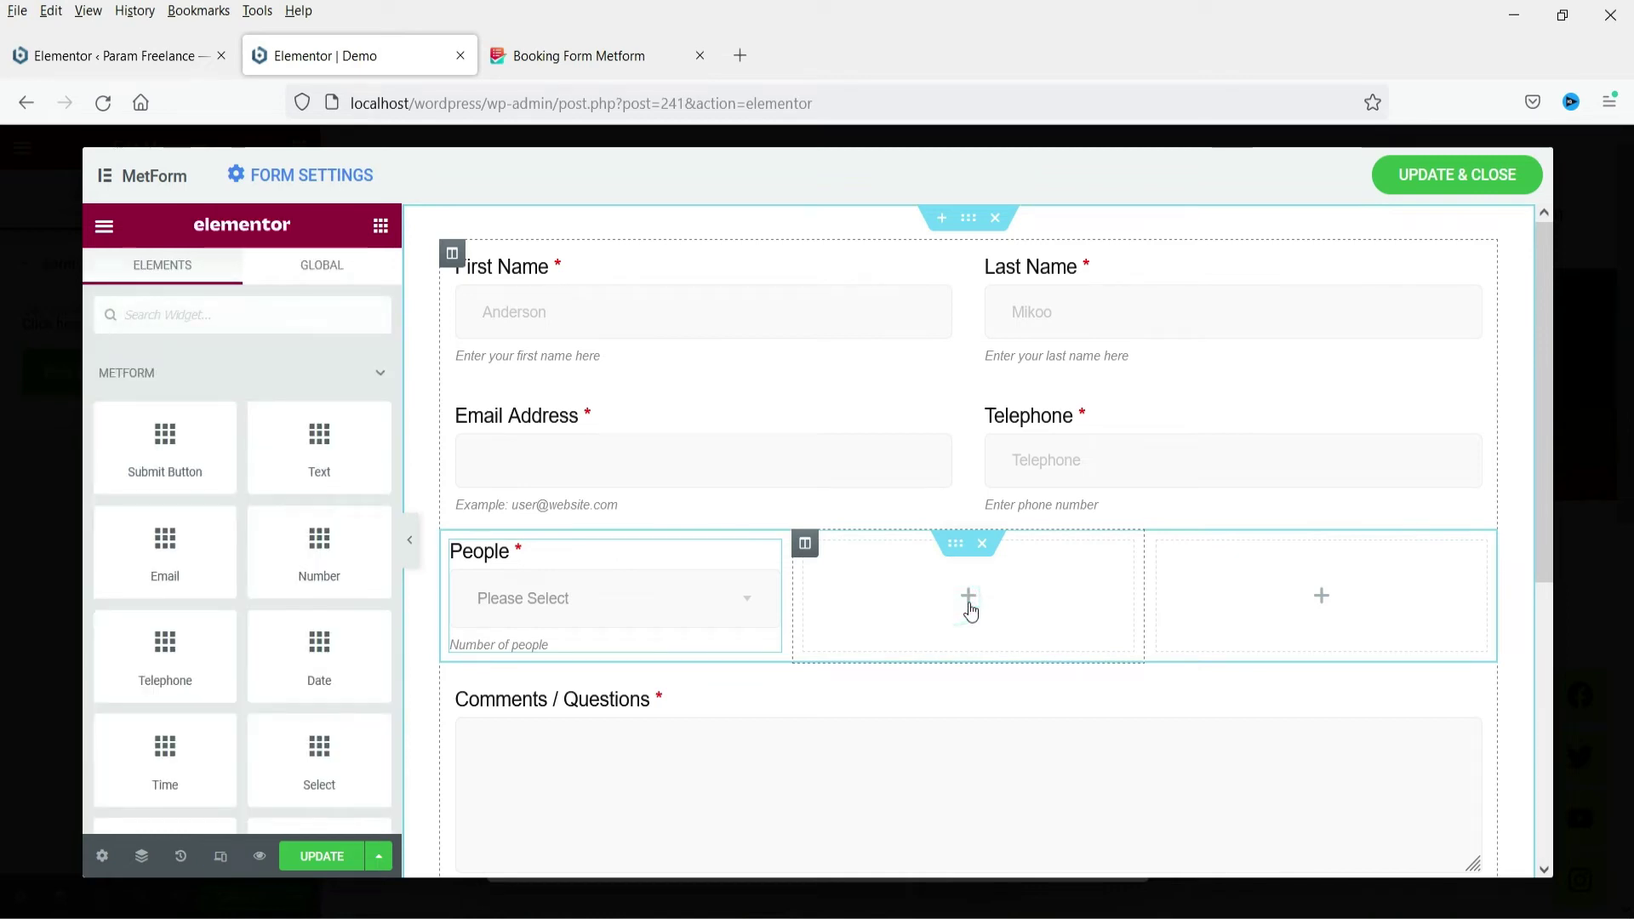
text(Dat)
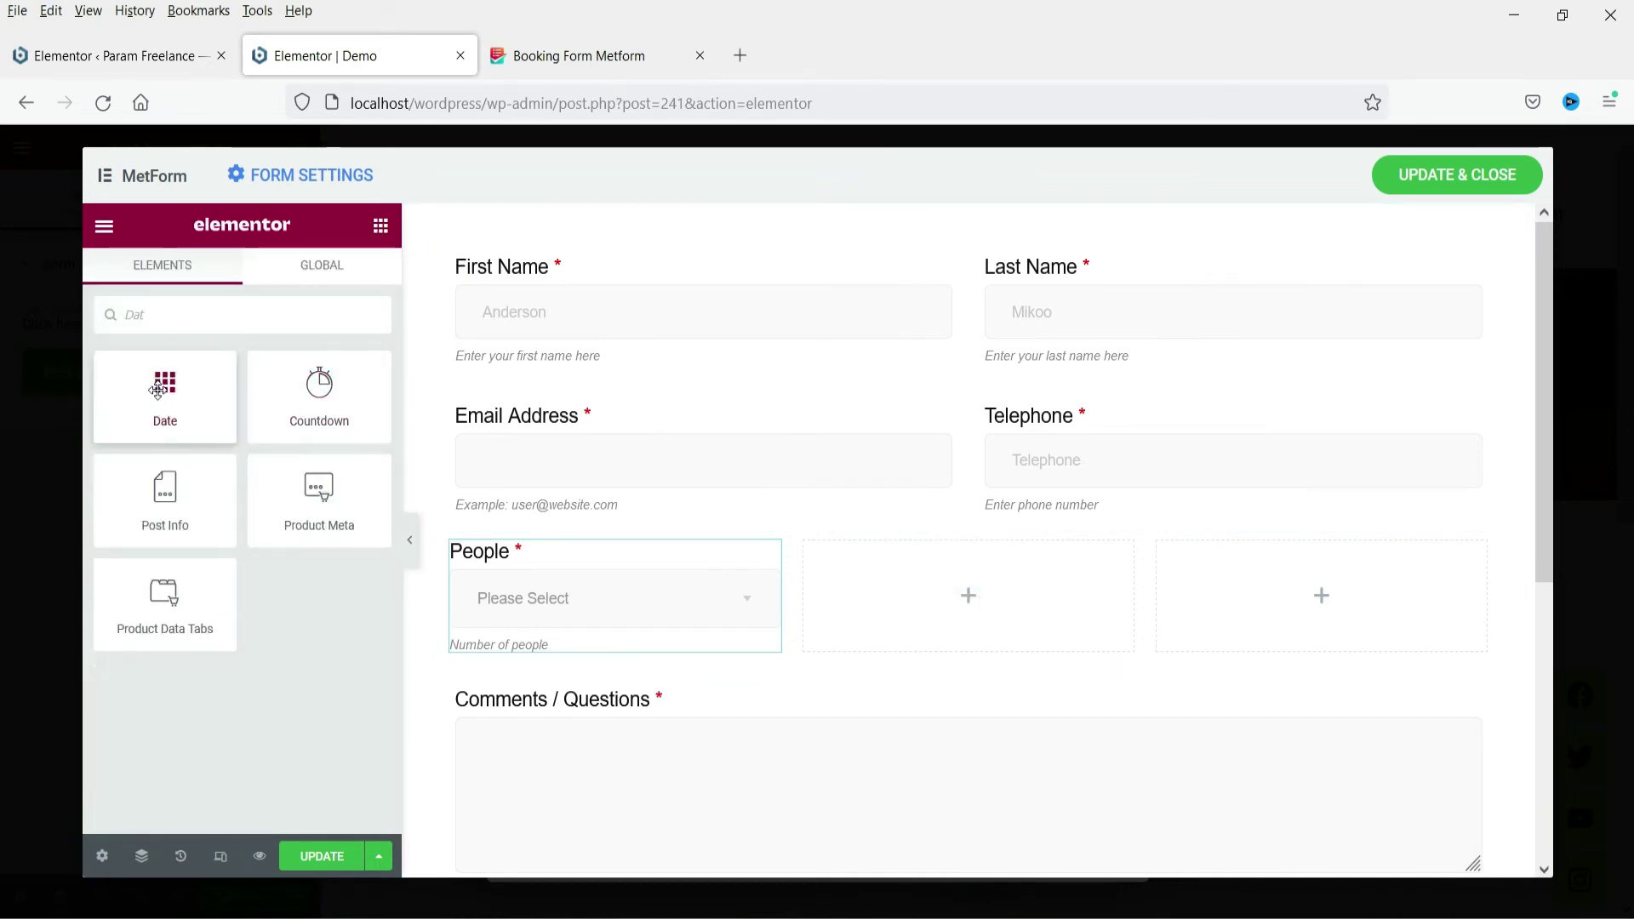
drag(165, 387, 933, 601)
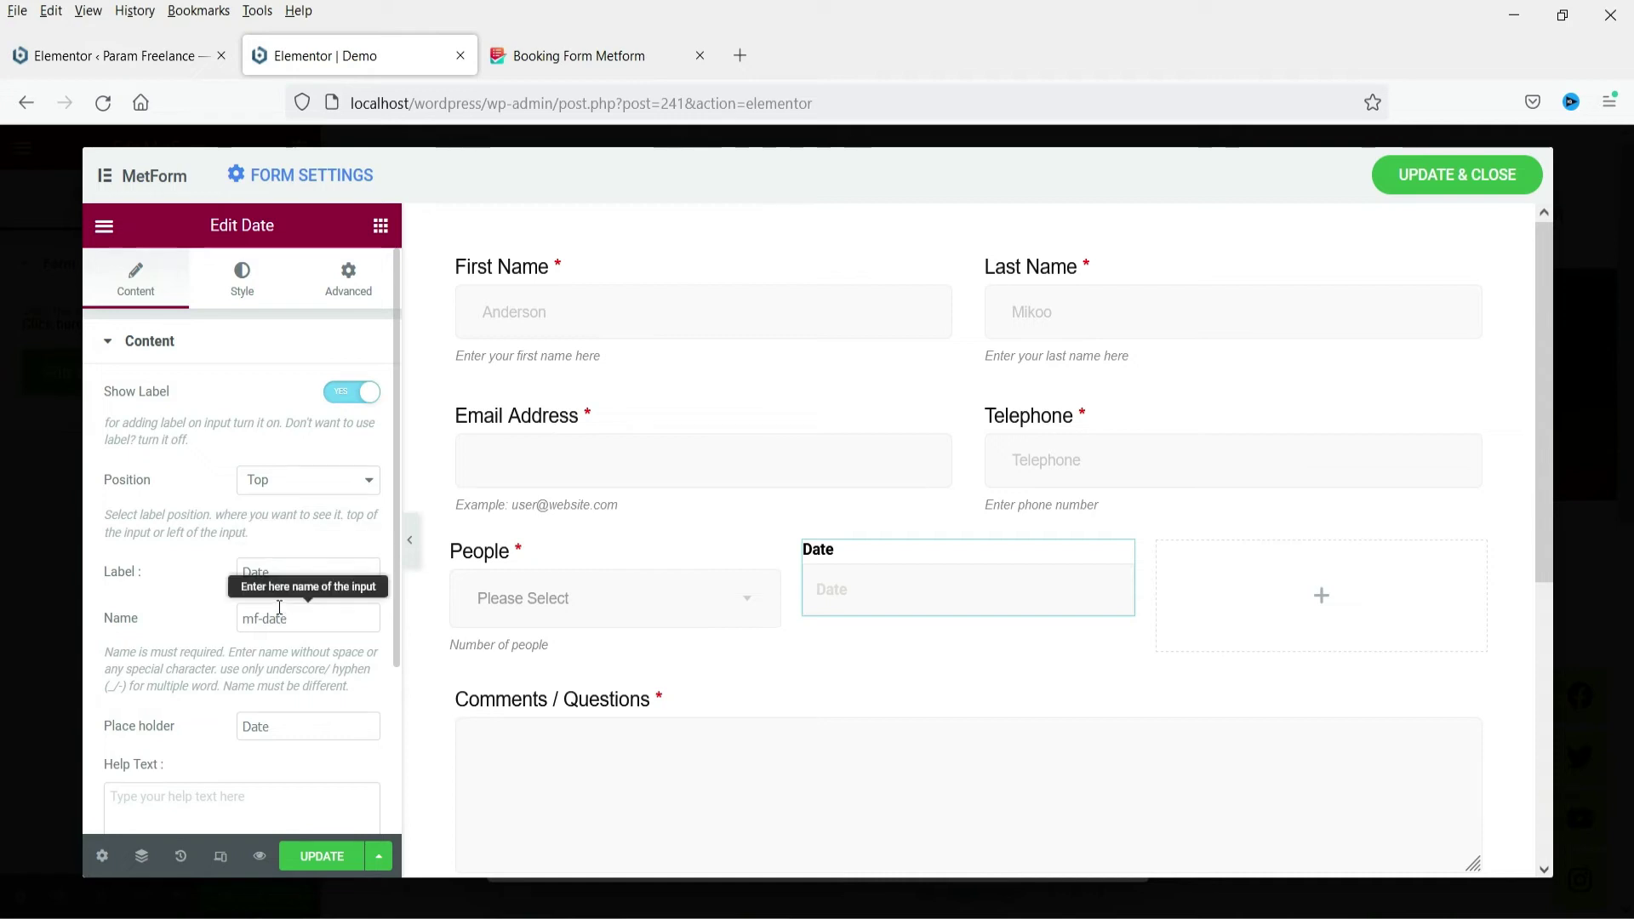
scroll(276, 604, down, 3)
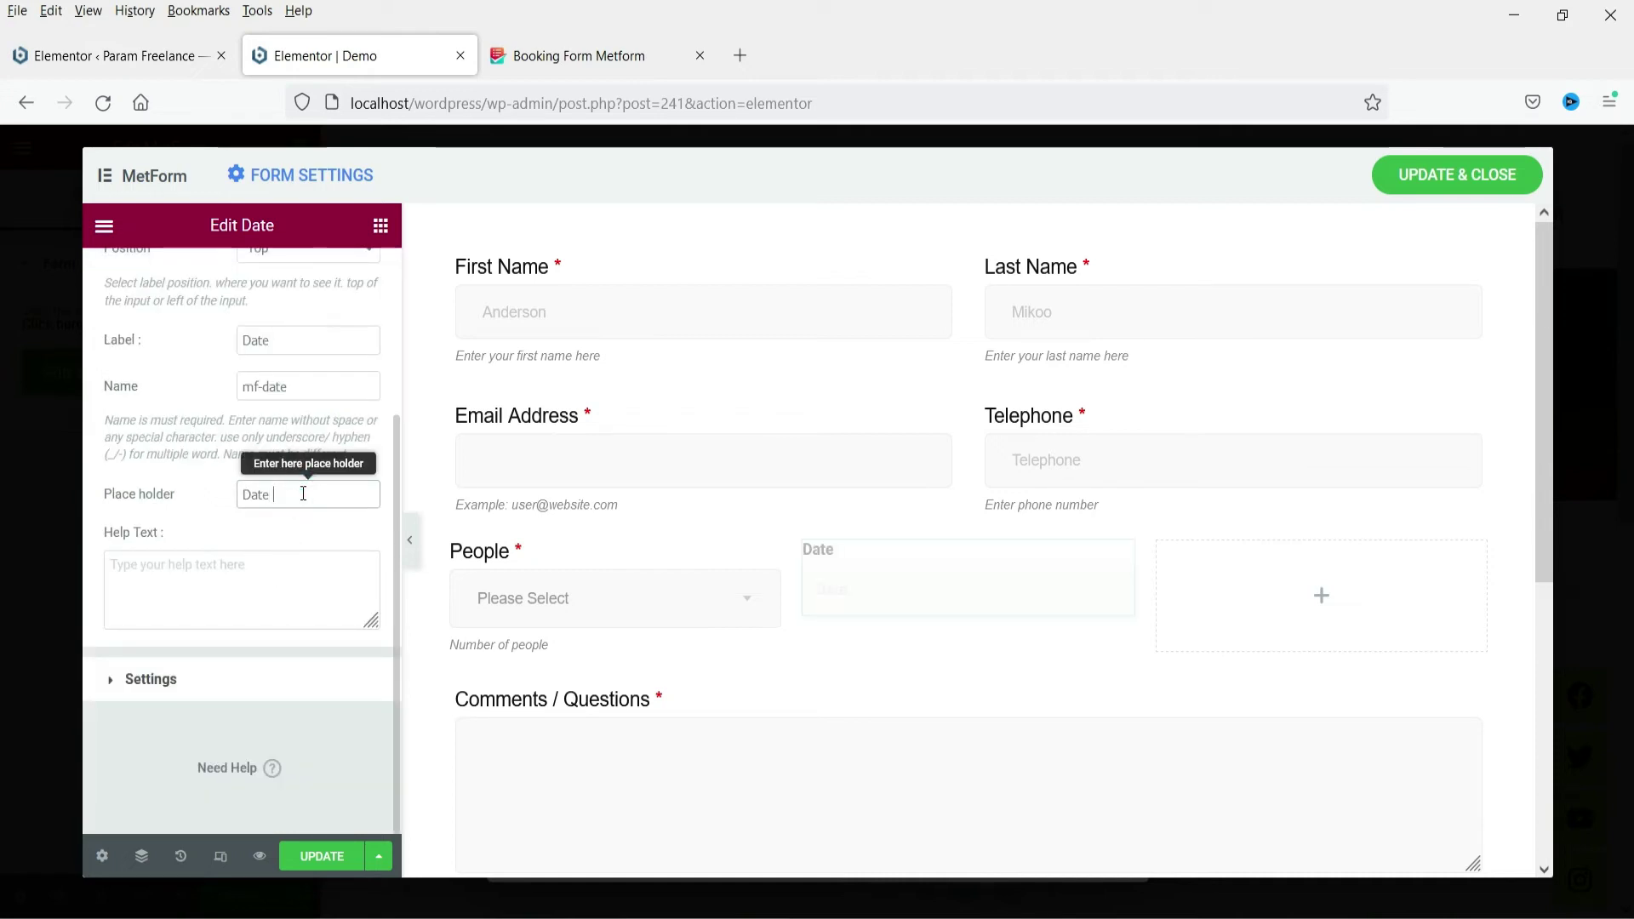
click(245, 492)
text(Select)
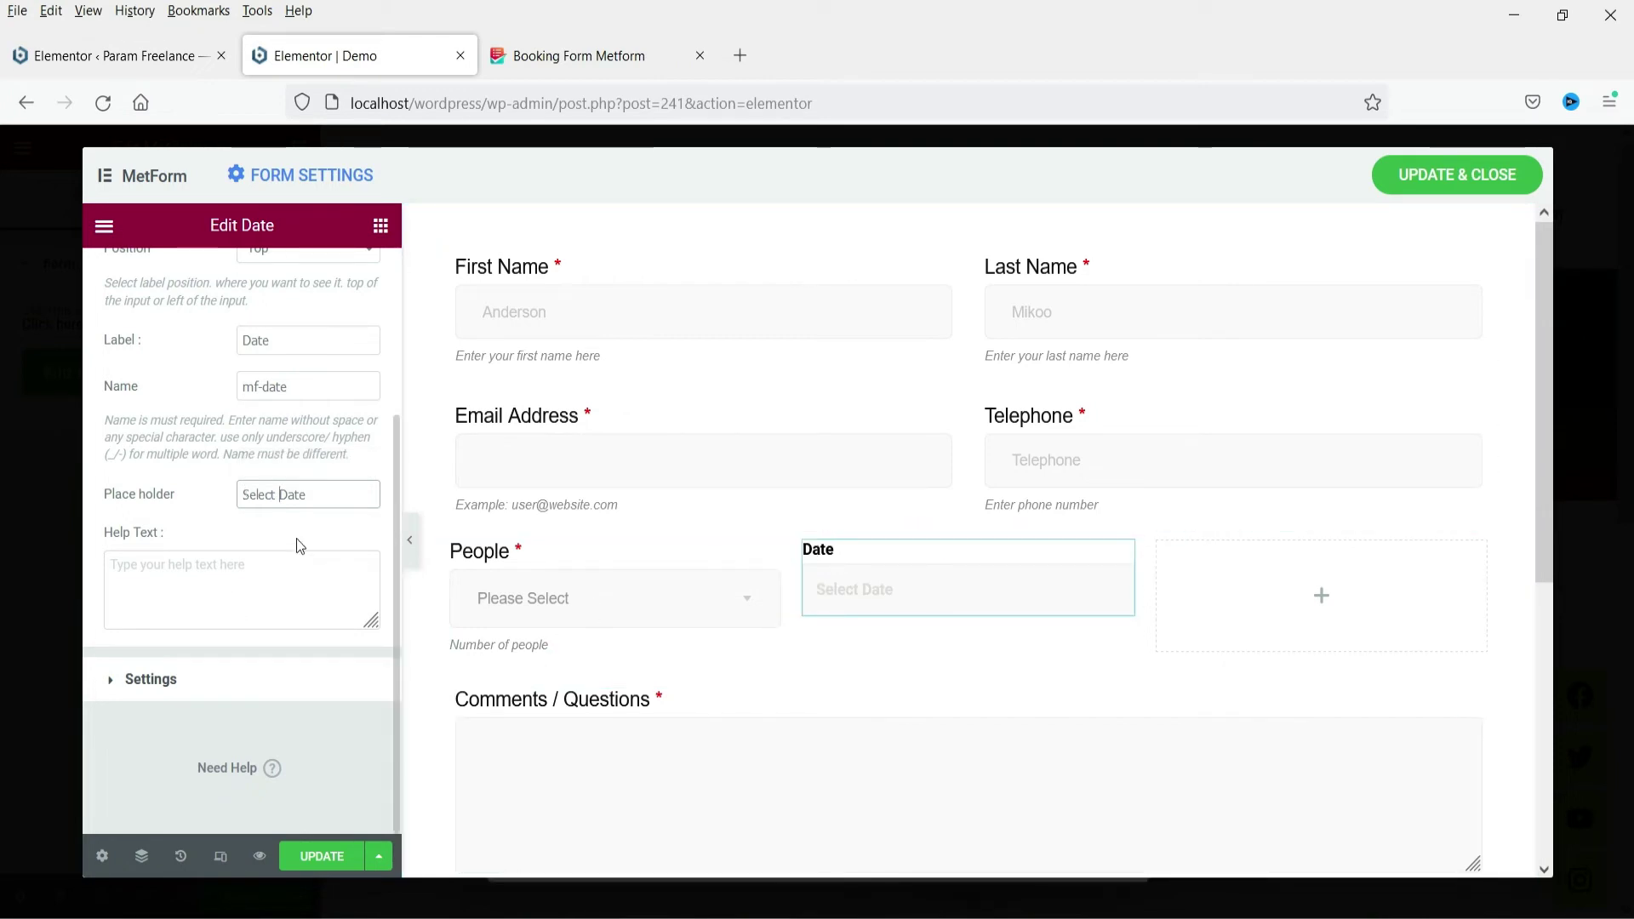
triple_click(326, 498)
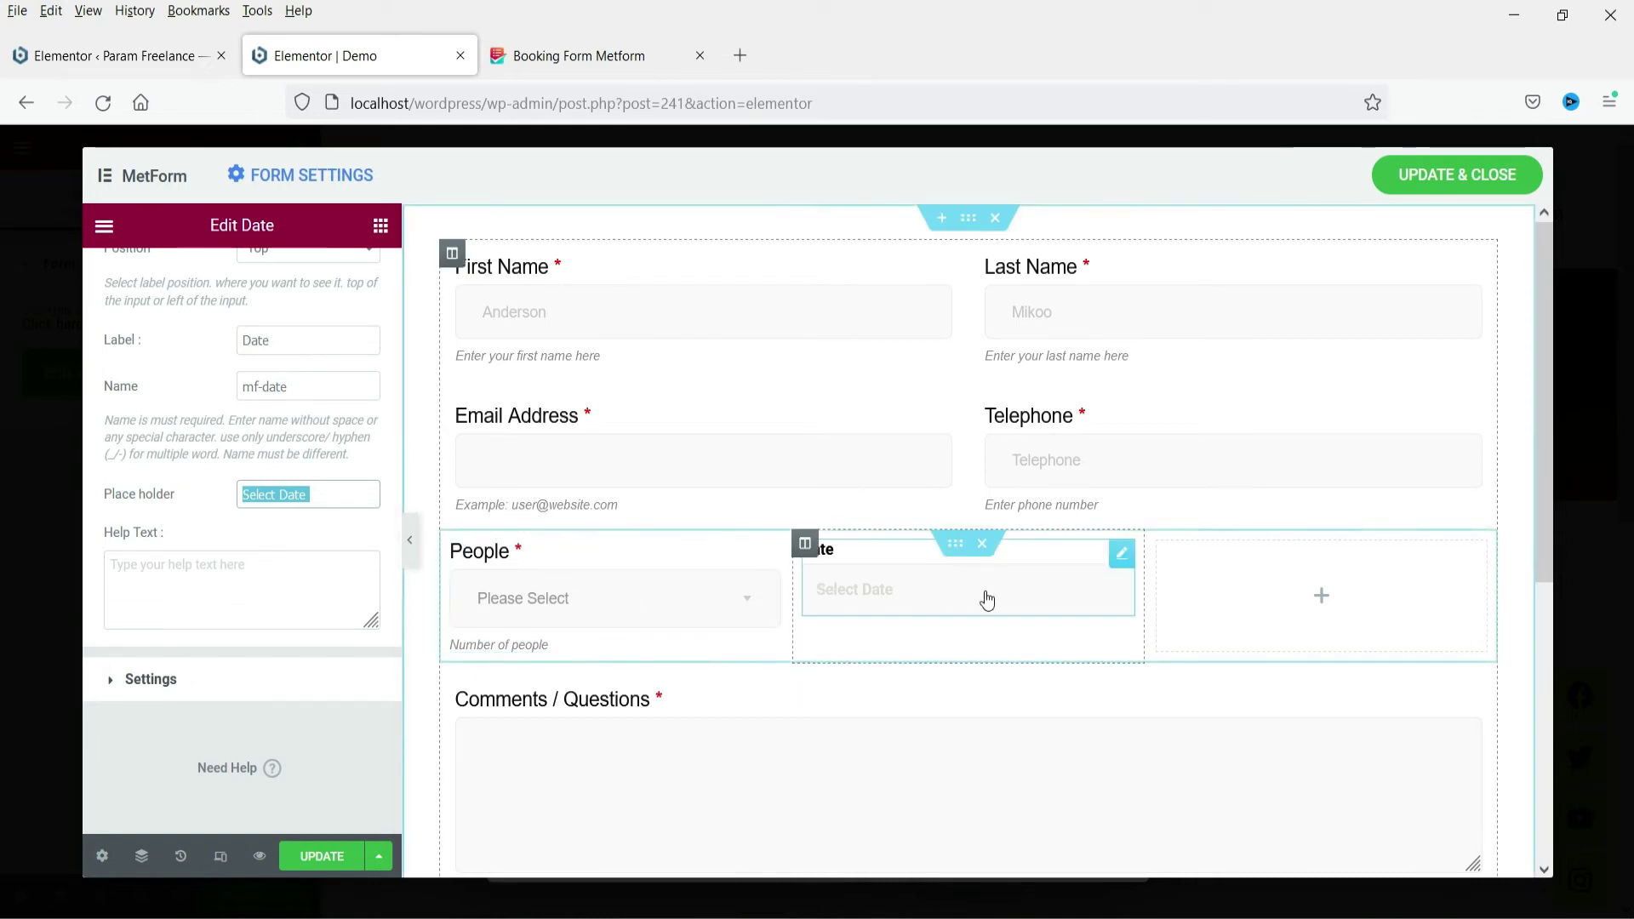
Copy the People field and paste its style onto the Date field
right_click(768, 555)
click(820, 634)
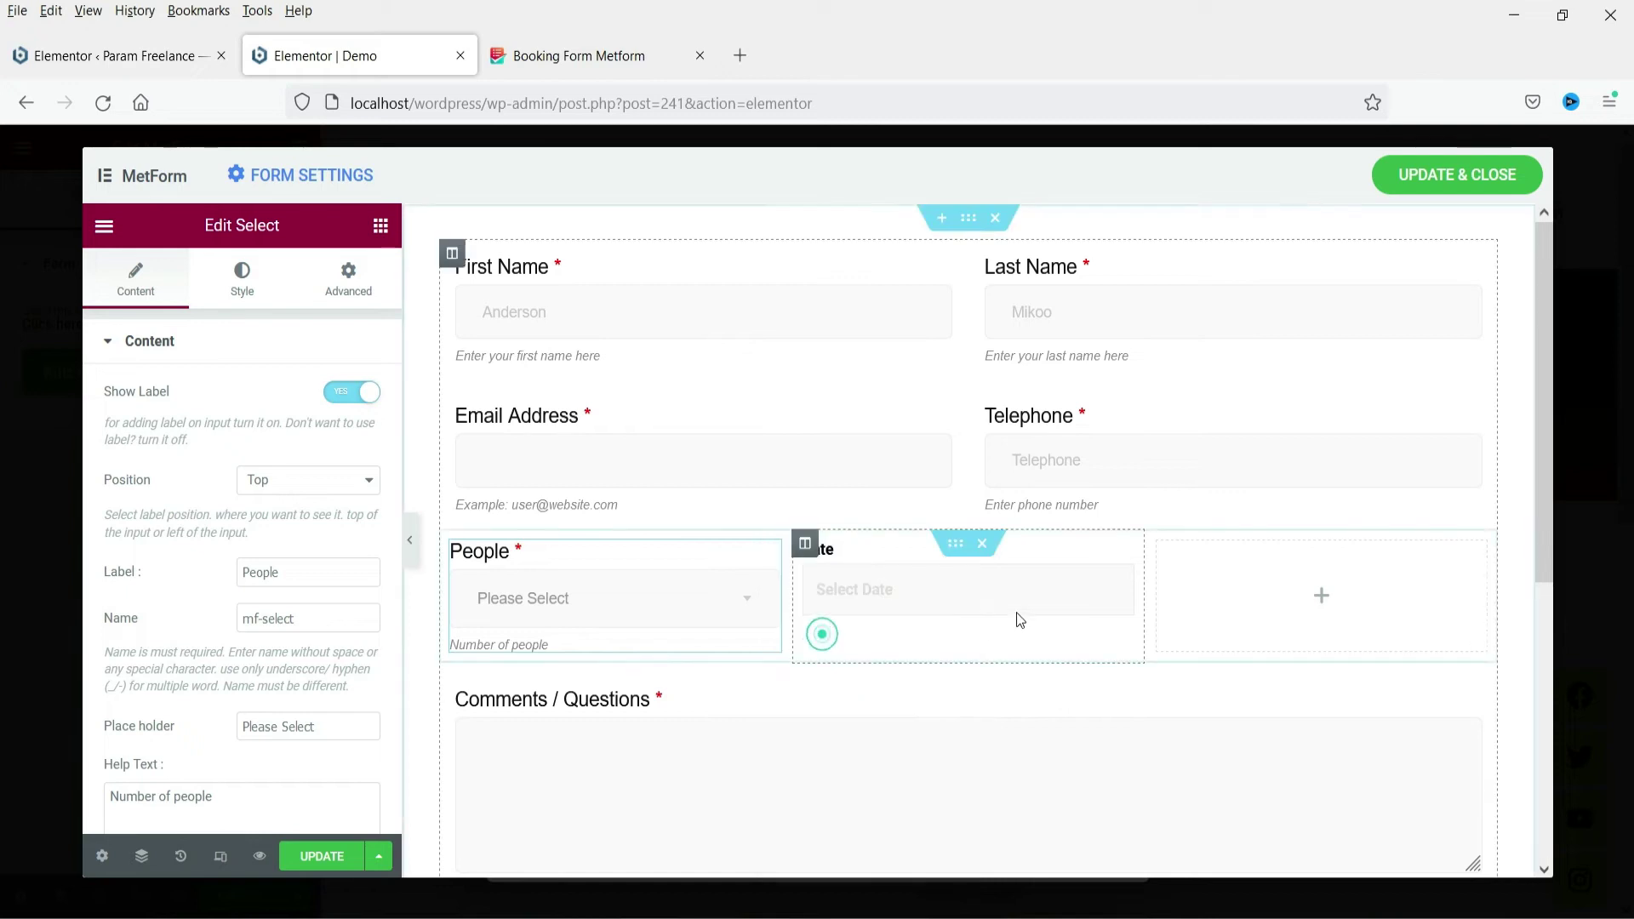
right_click(1124, 566)
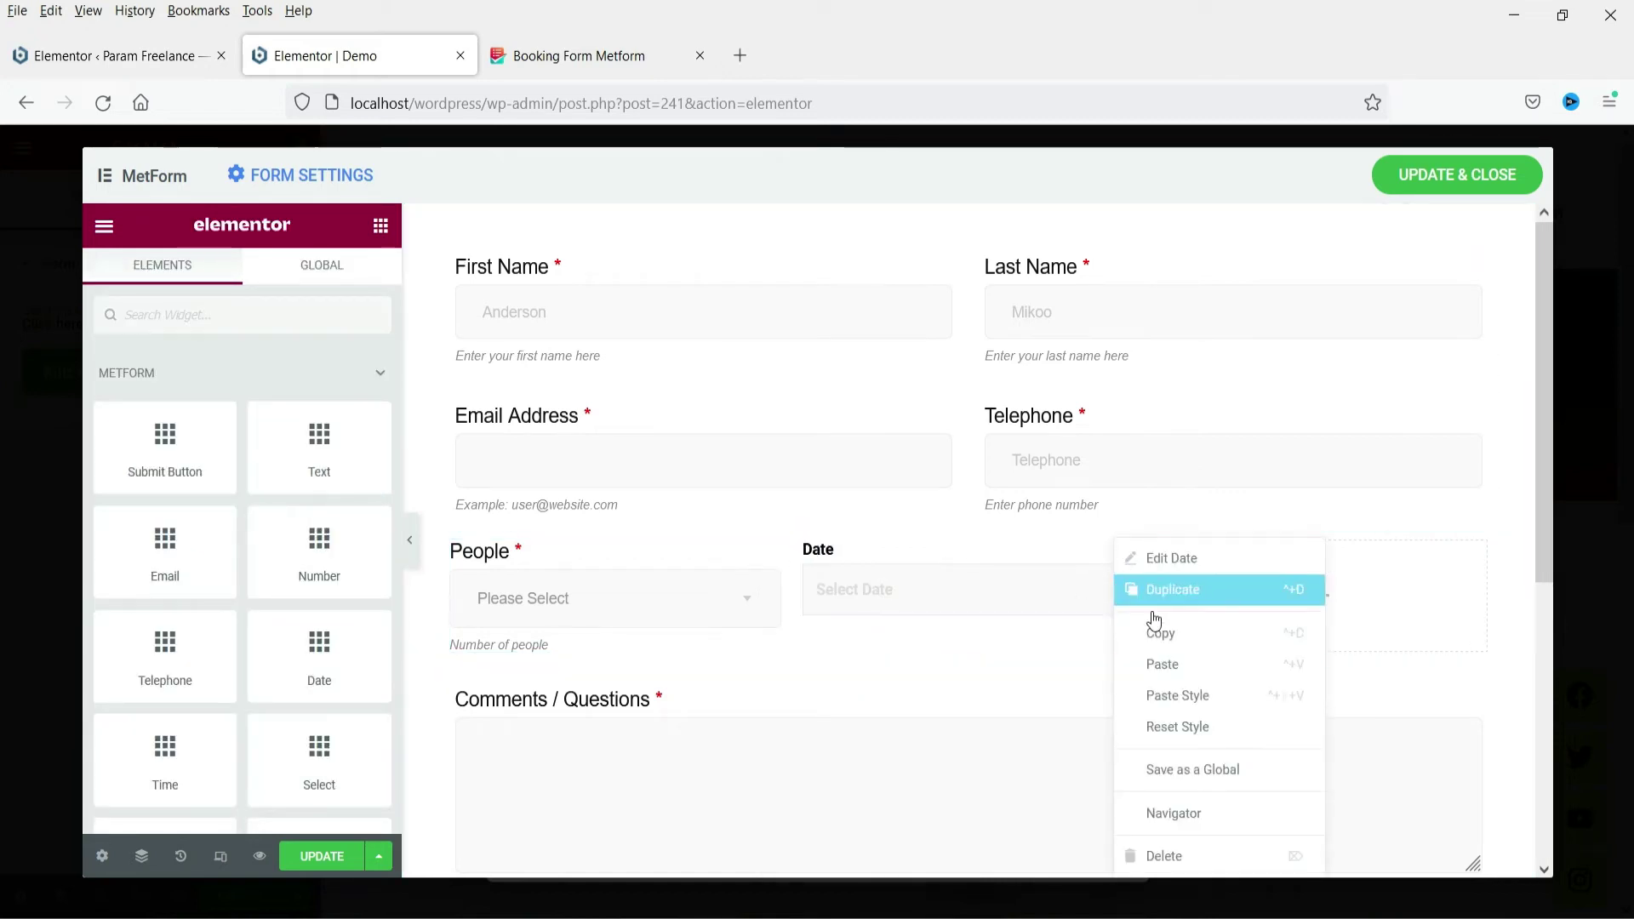
click(1213, 705)
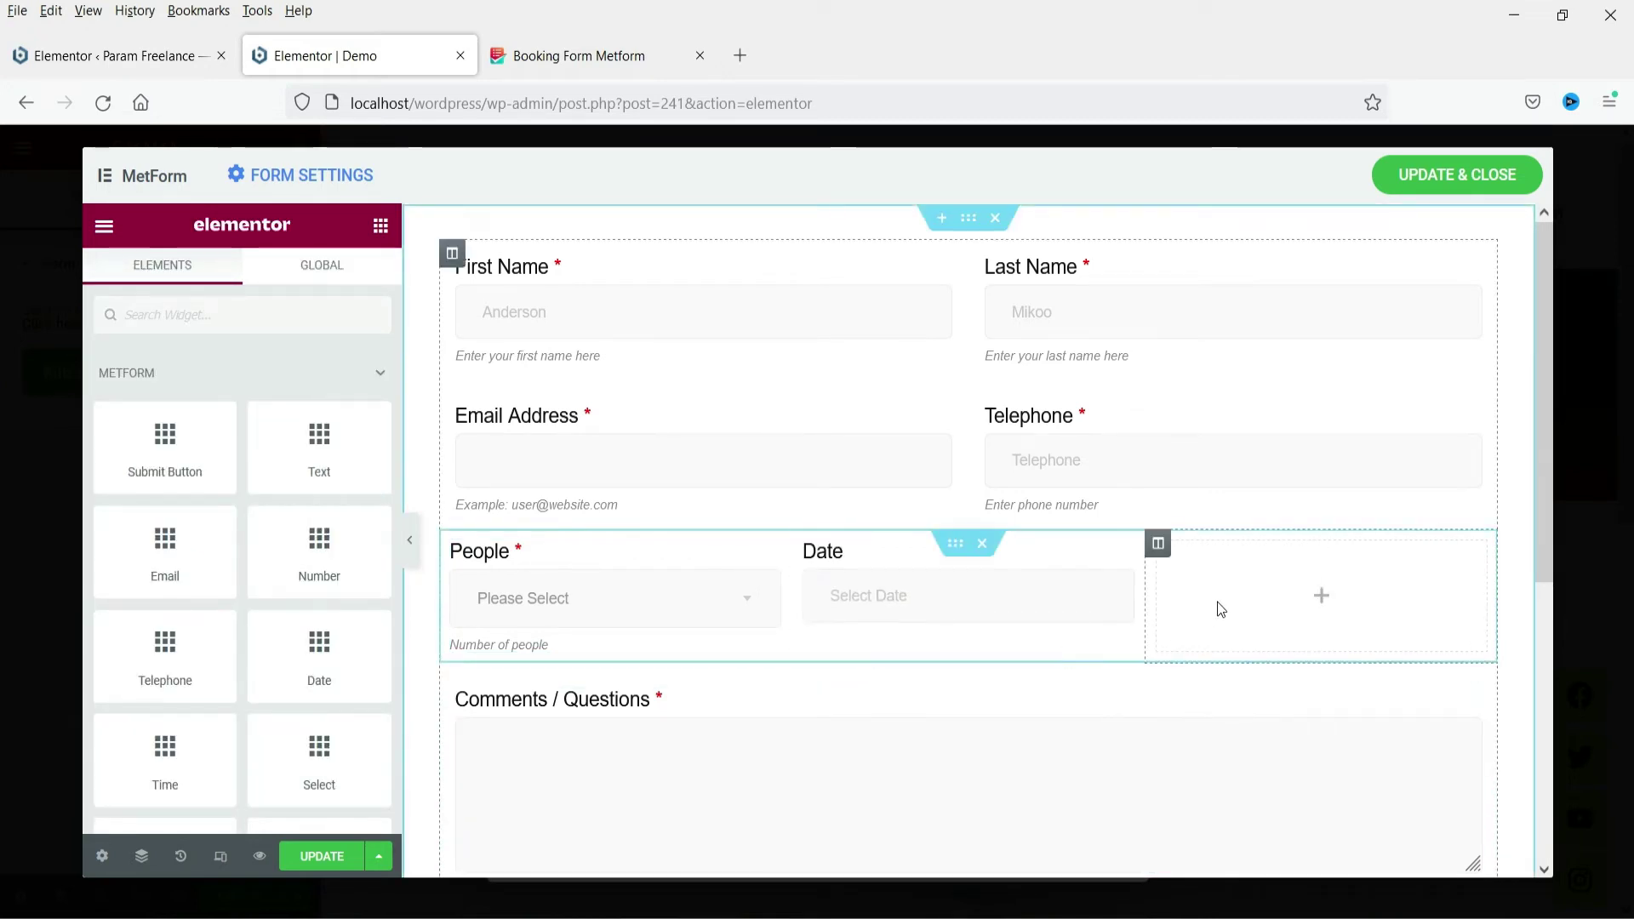
click(1309, 601)
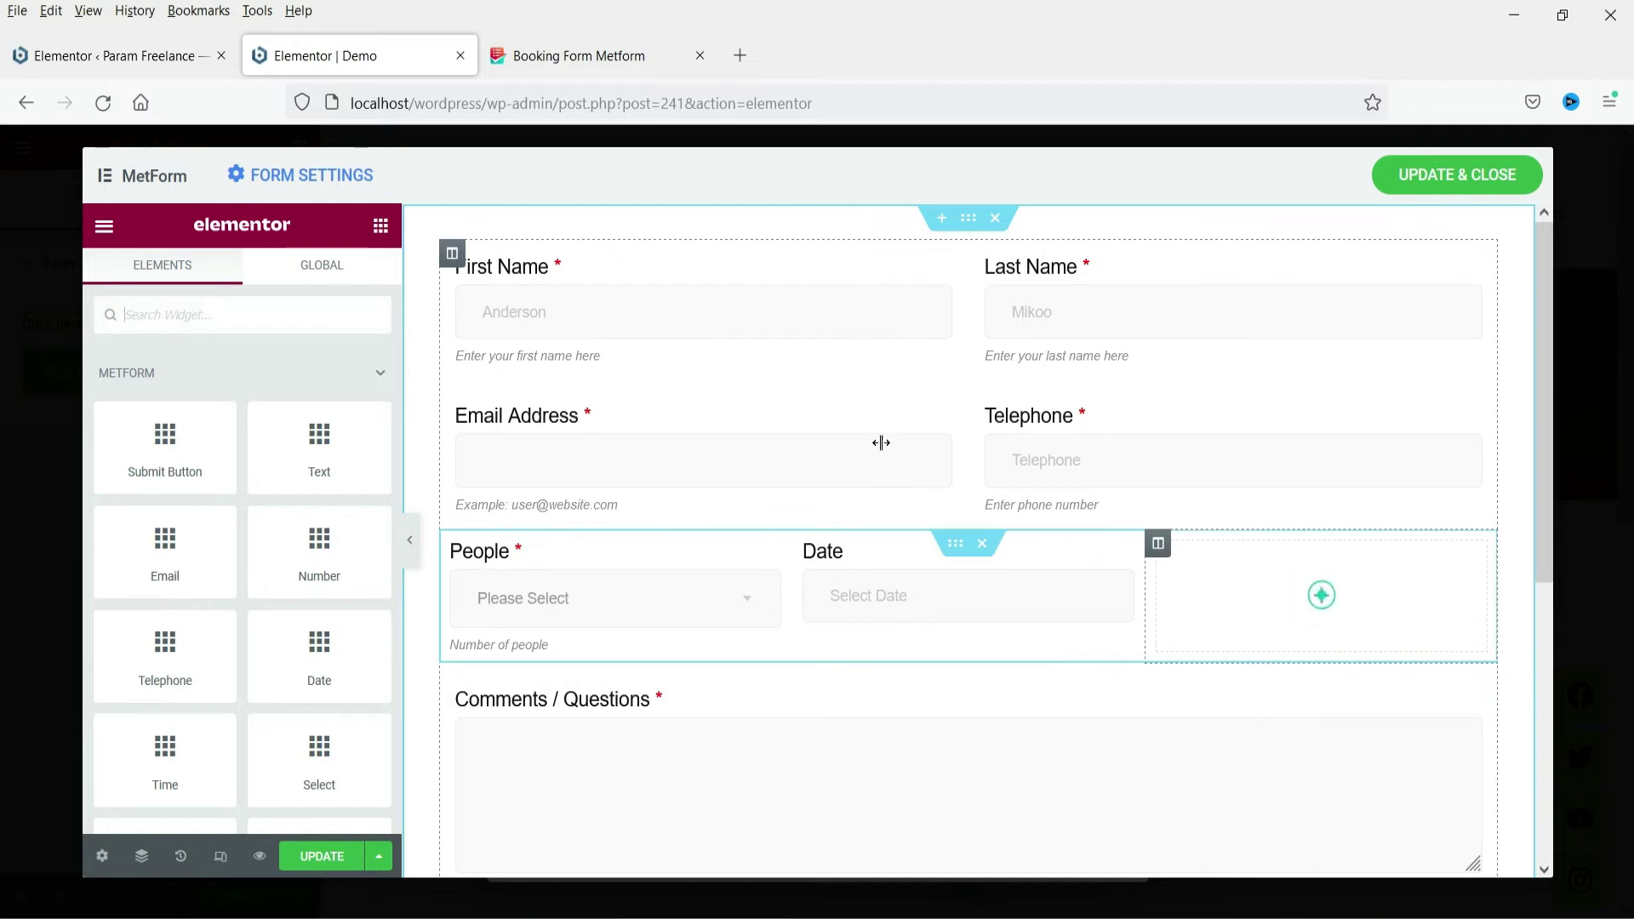
Drop a Time field into the third column and paste the People field's style onto it
text(time)
drag(165, 392, 1268, 613)
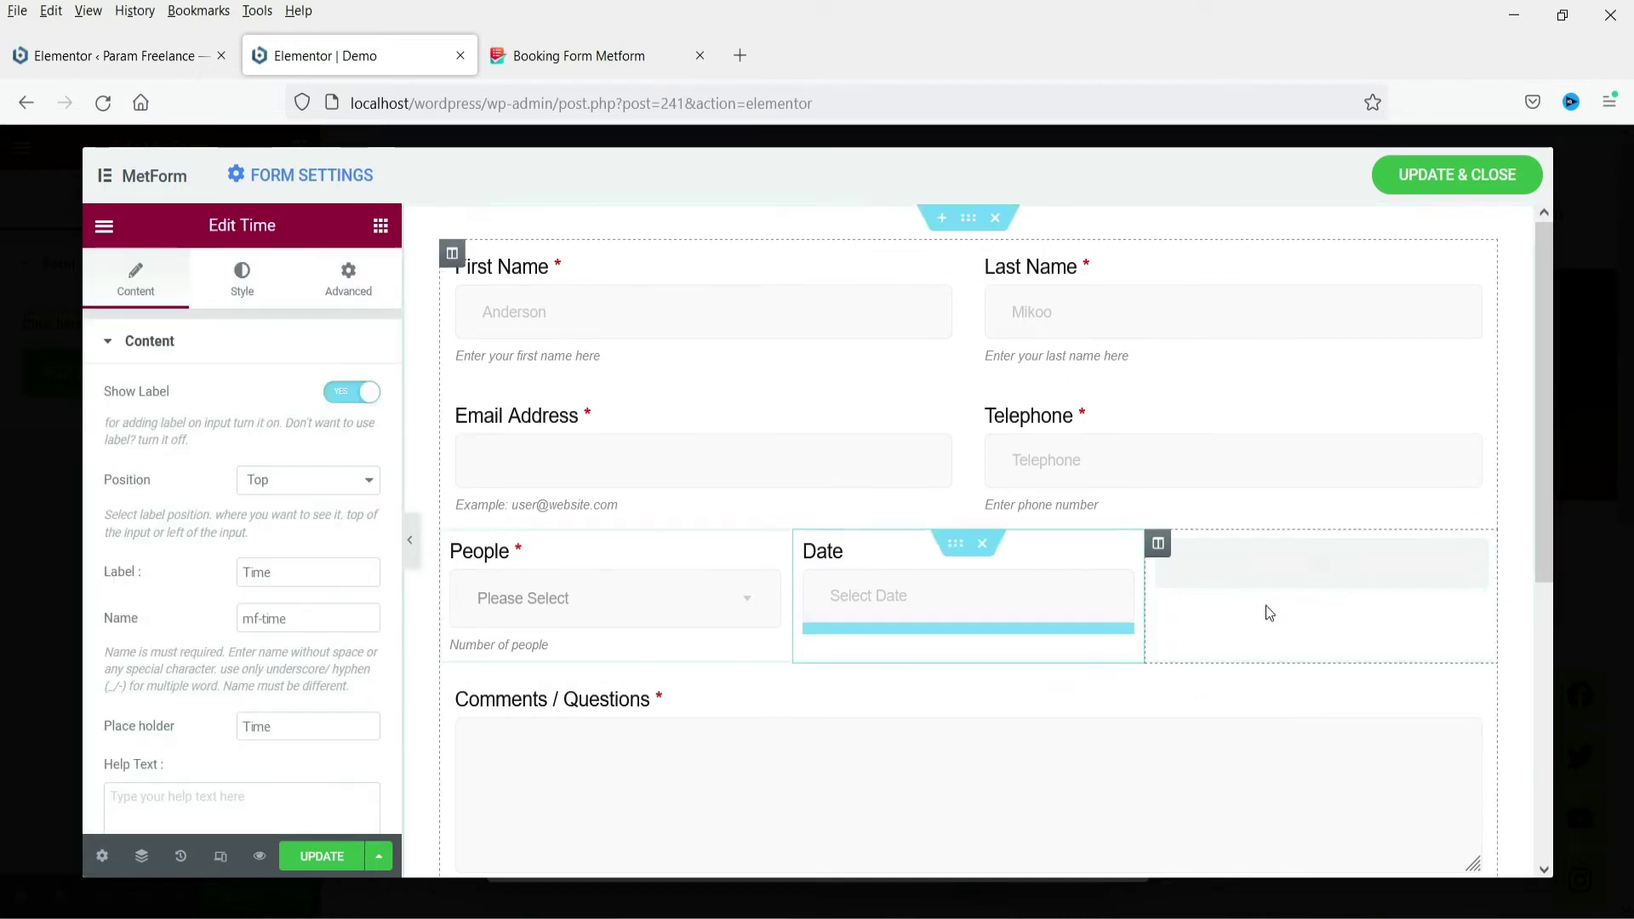
scroll(276, 630, down, 3)
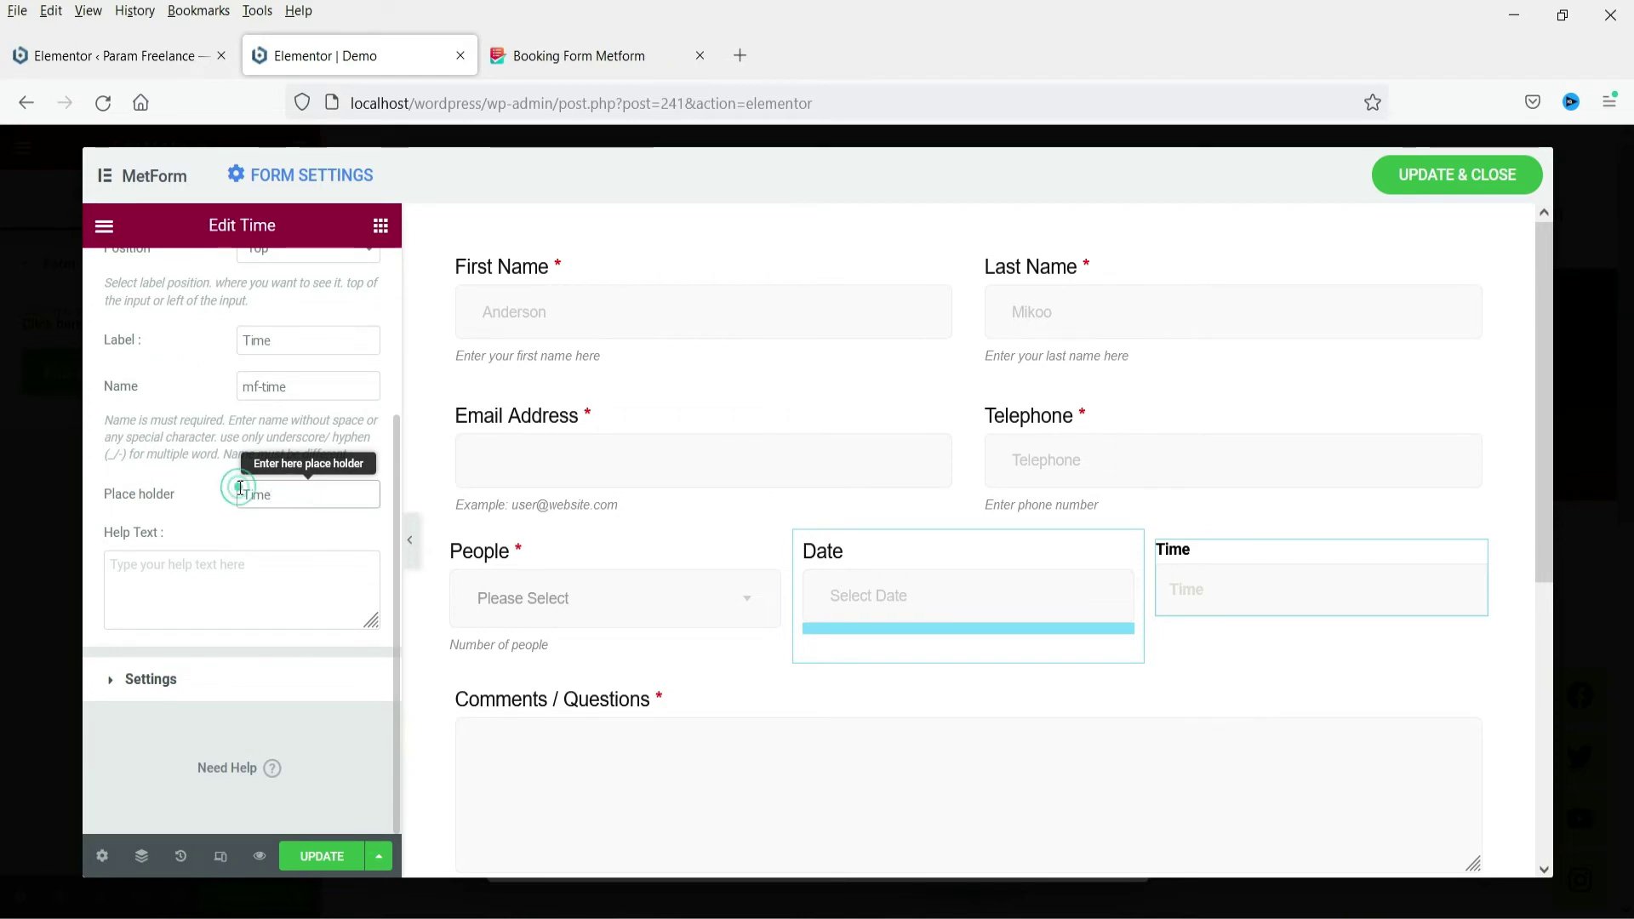
click(1112, 554)
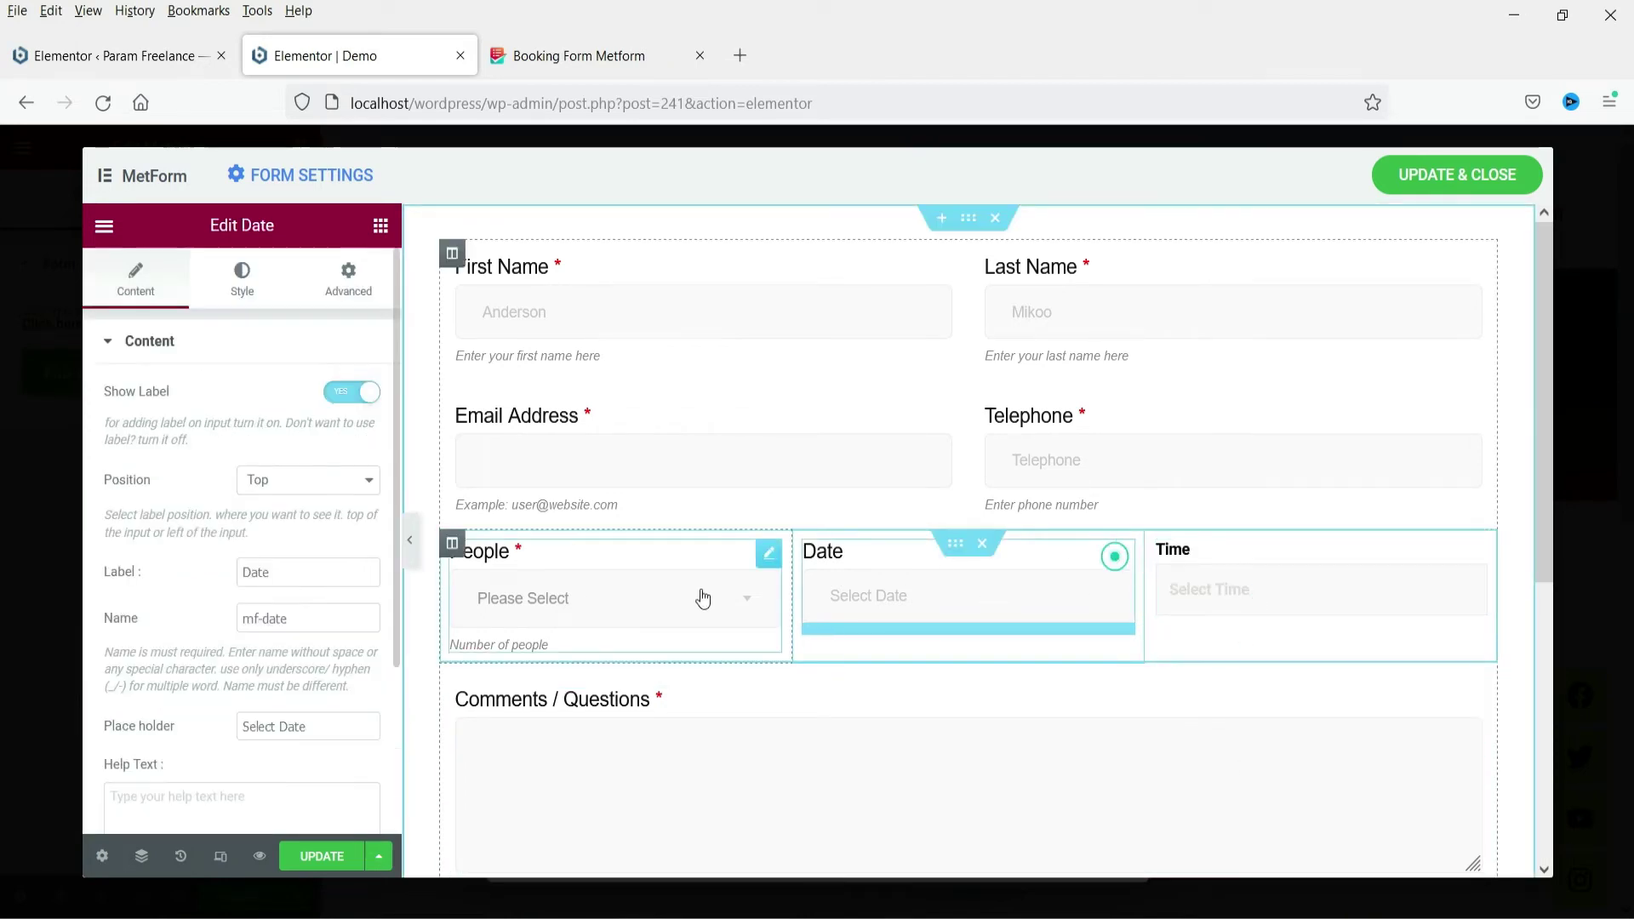
click(771, 562)
right_click(773, 569)
click(840, 628)
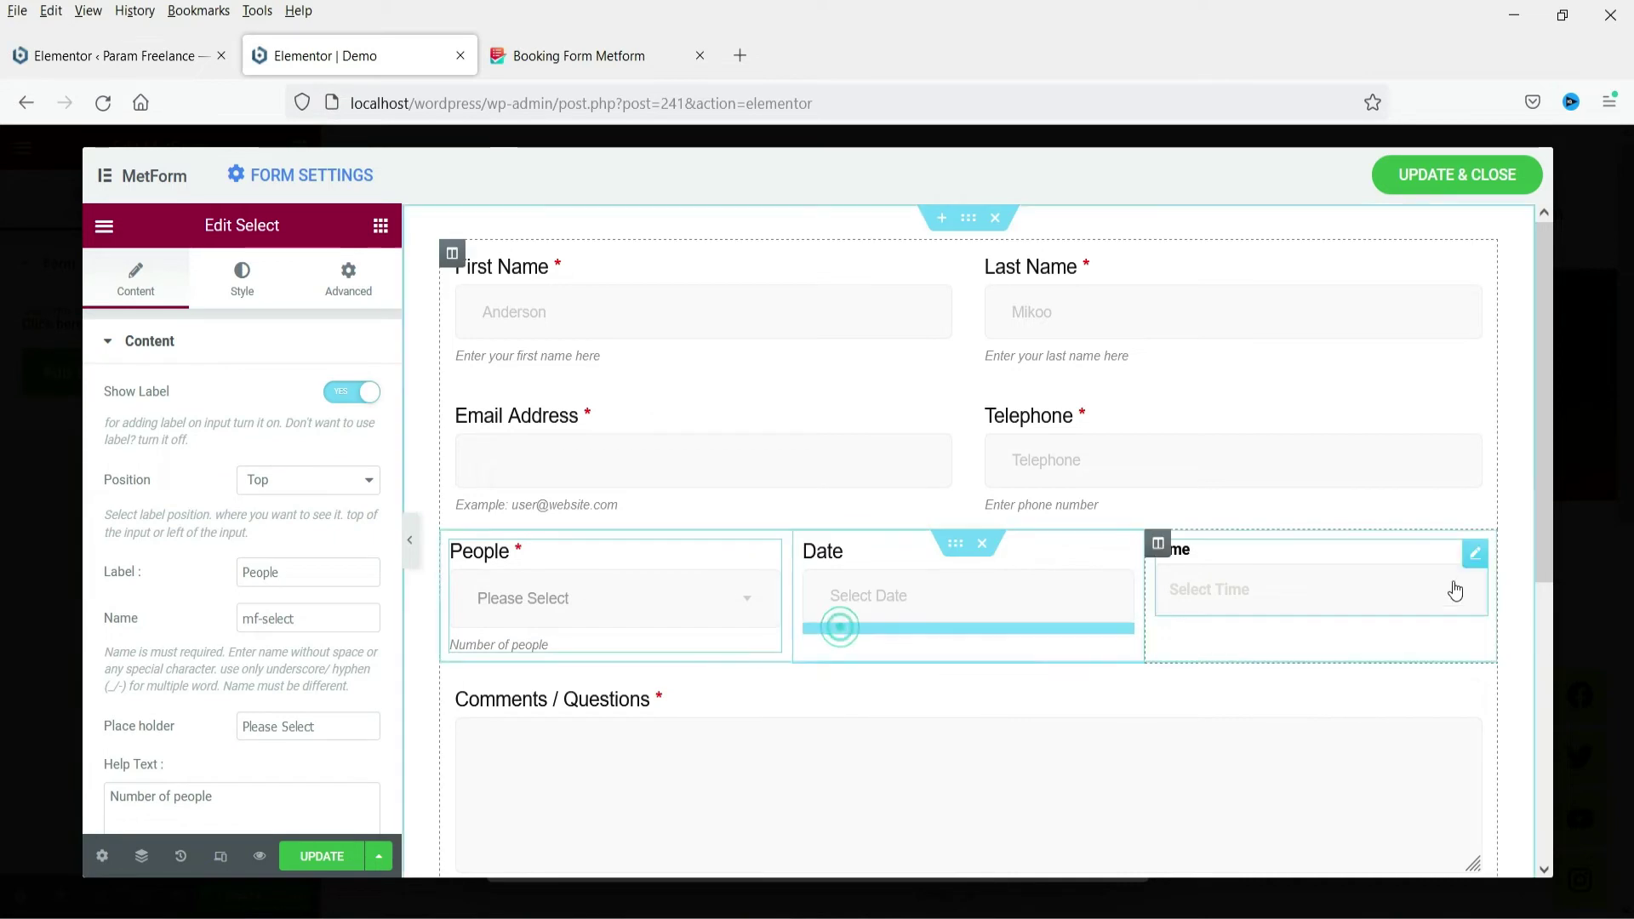
right_click(1474, 555)
click(1452, 694)
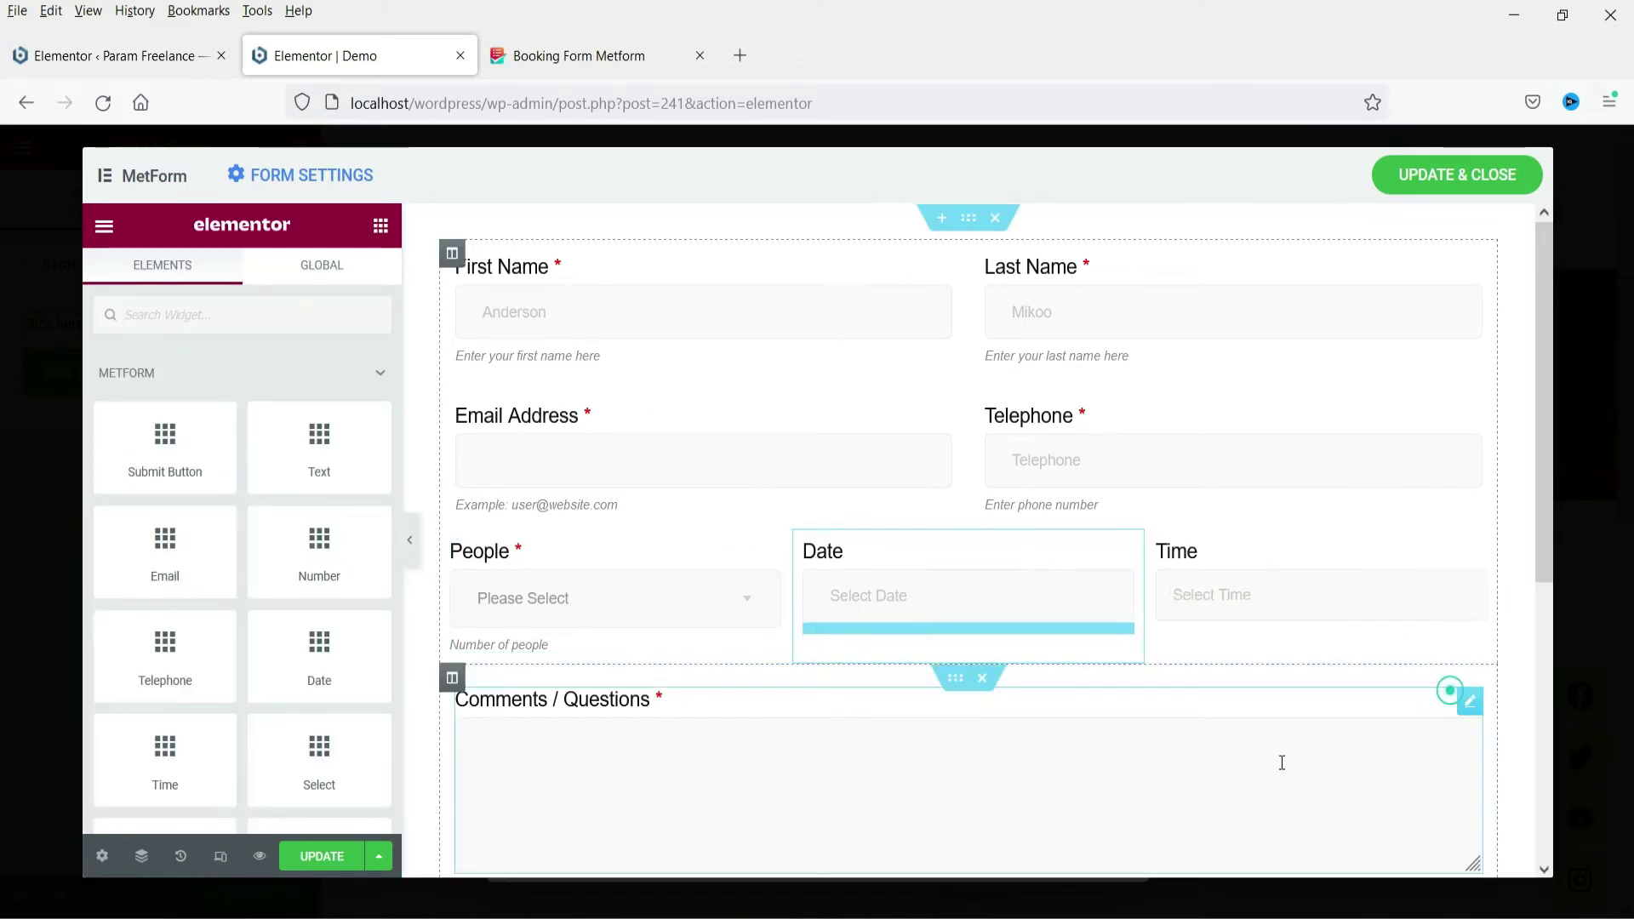
scroll(1156, 712, down, 4)
scroll(872, 675, up, 4)
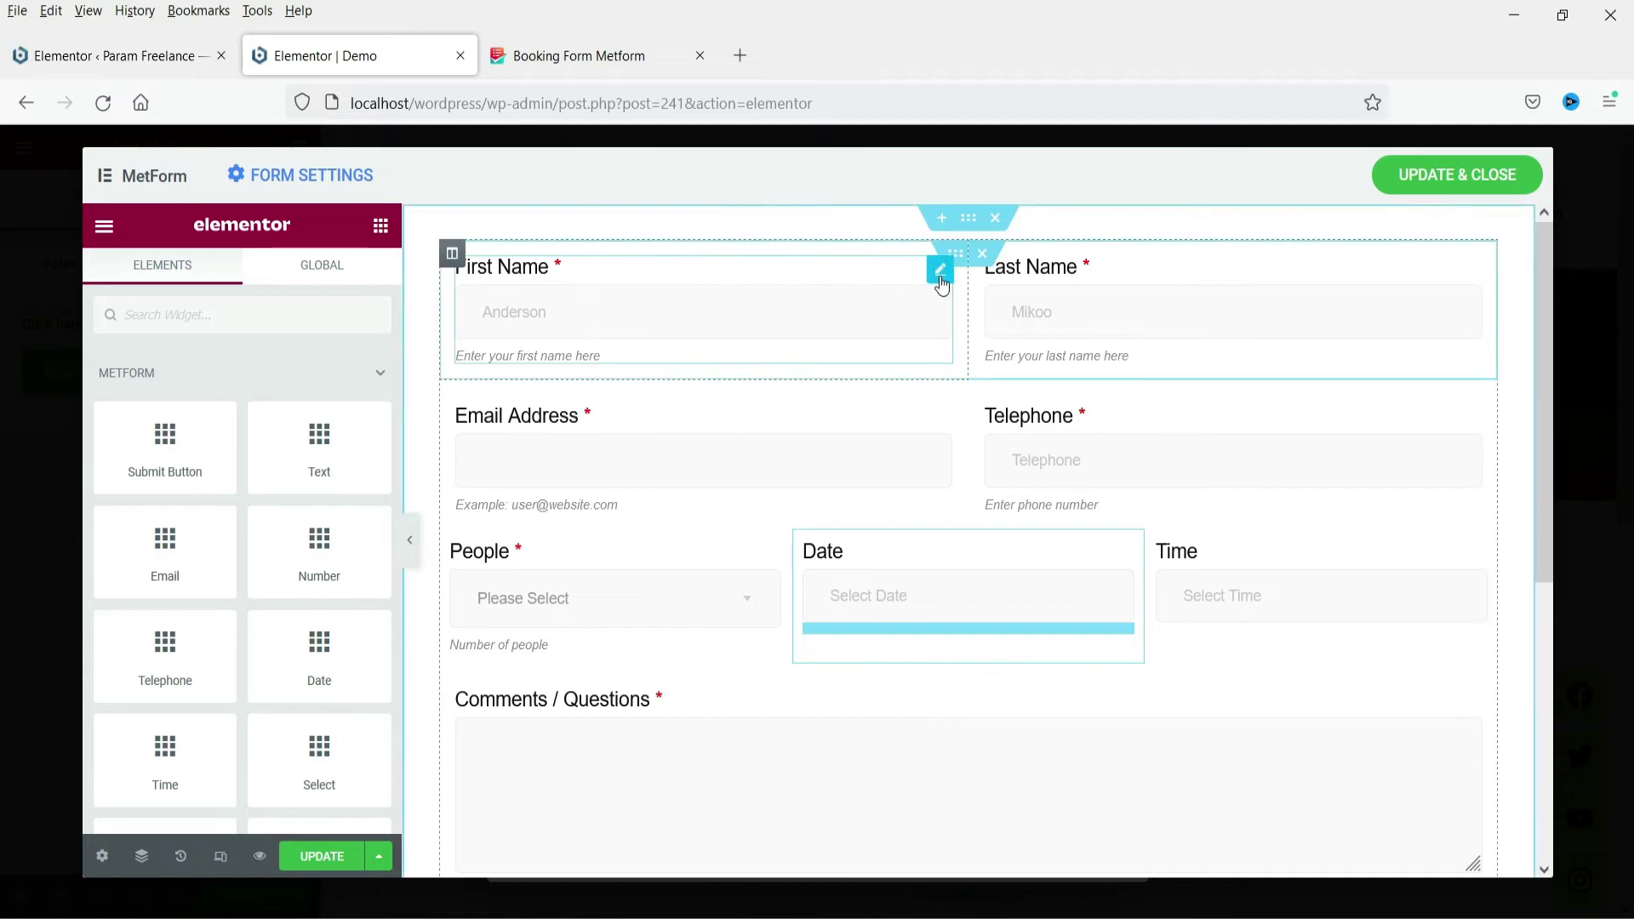
Set the First Name label colour to dark blue #141392
click(941, 273)
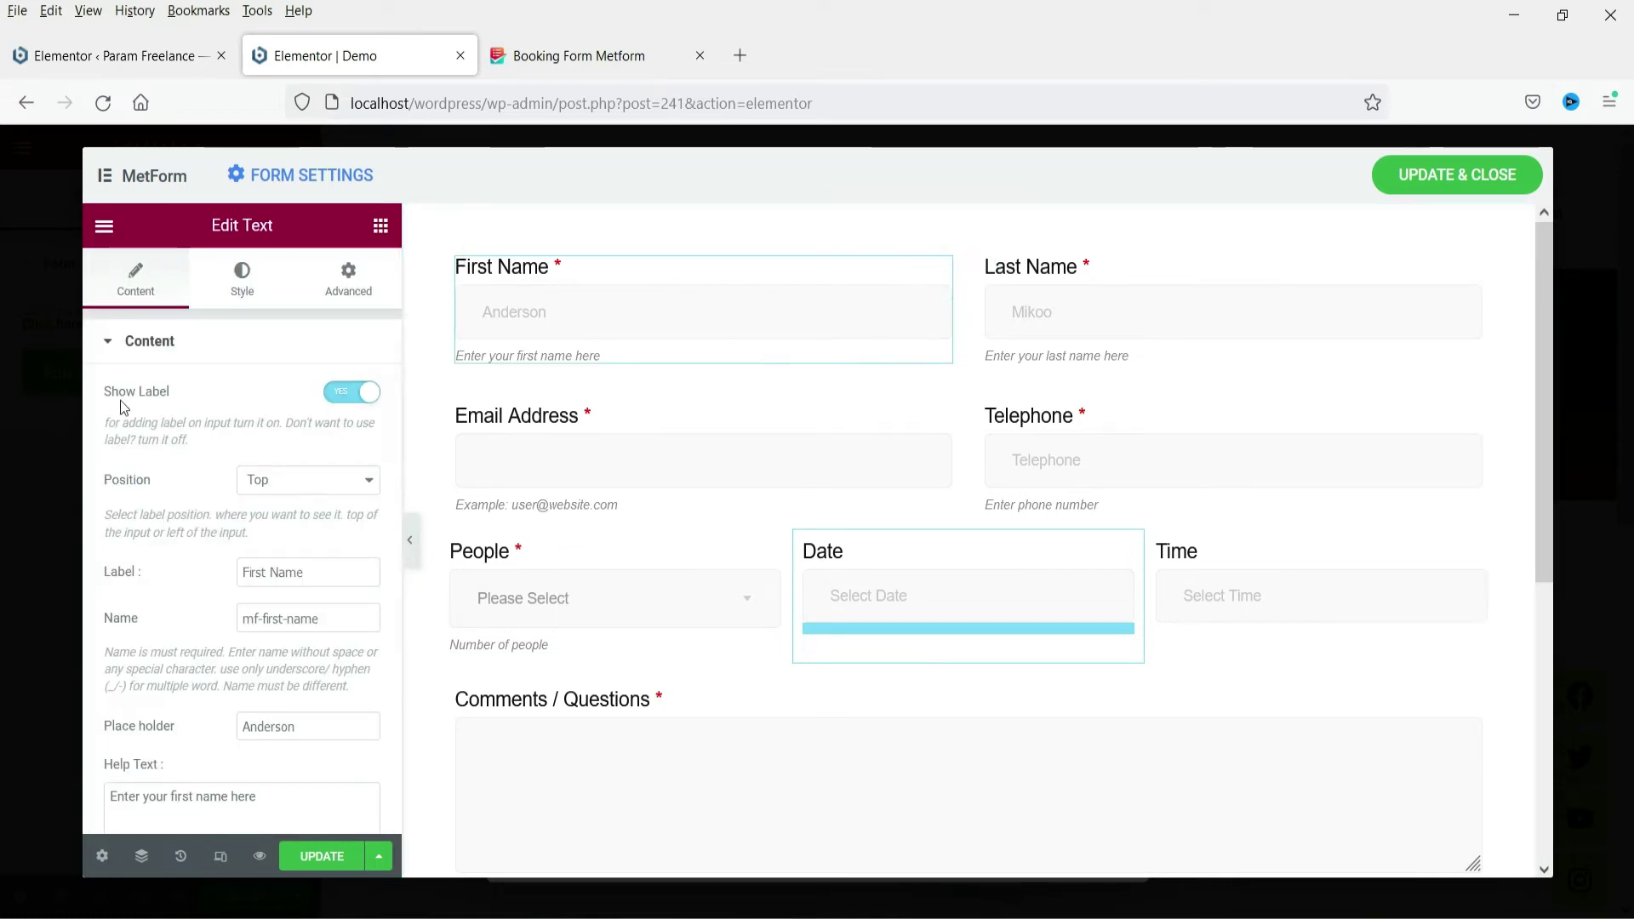
click(260, 285)
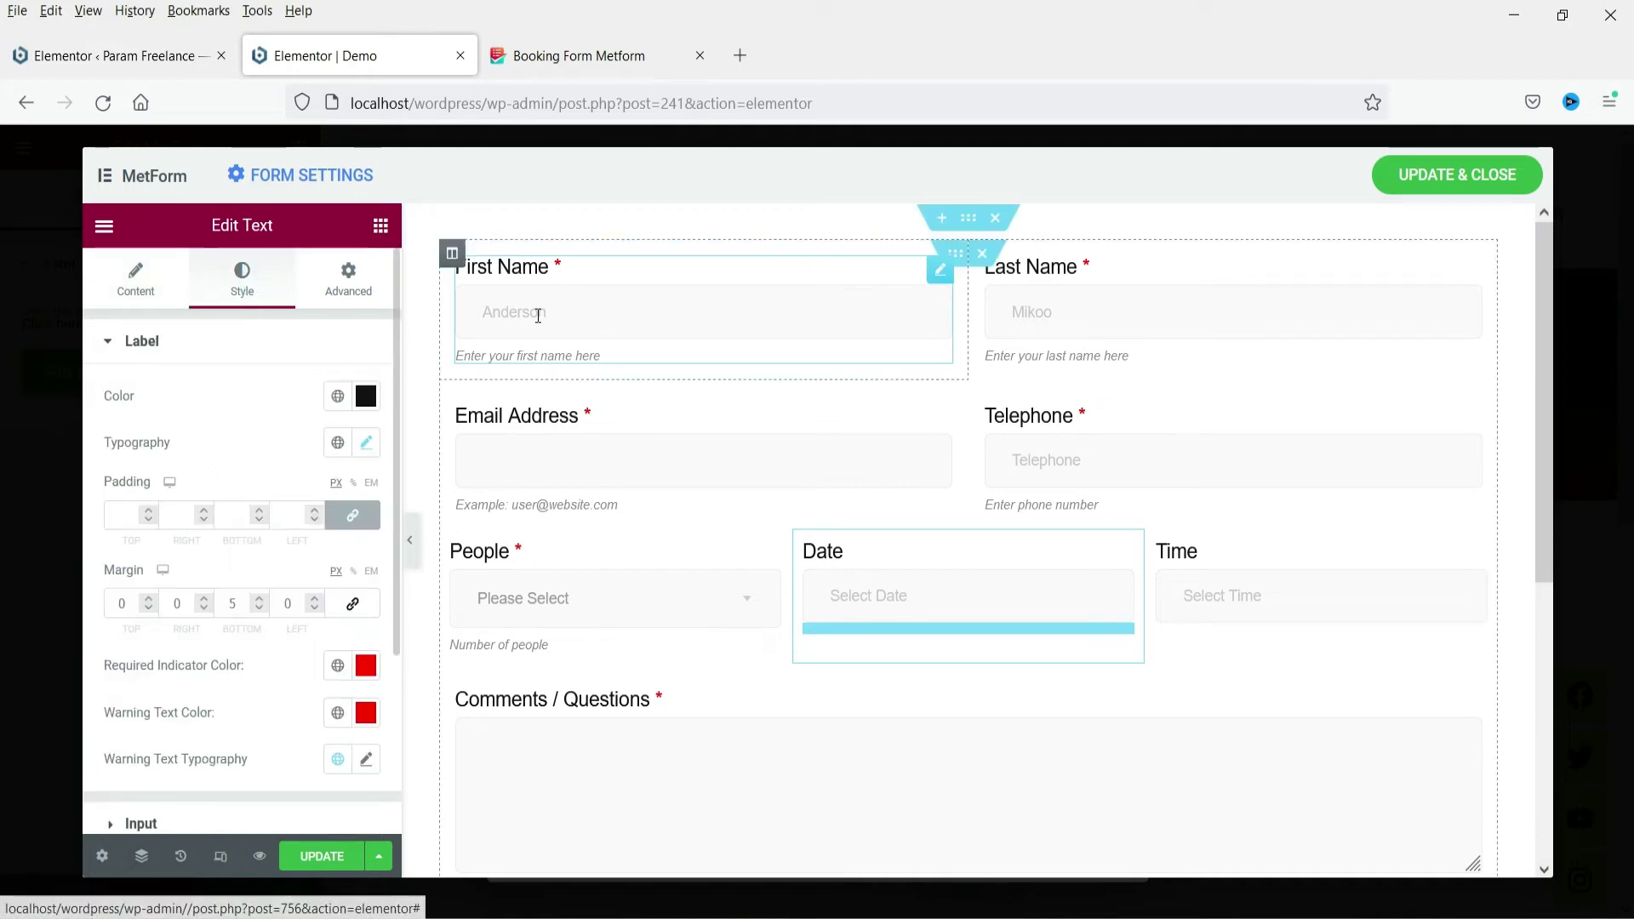
click(337, 401)
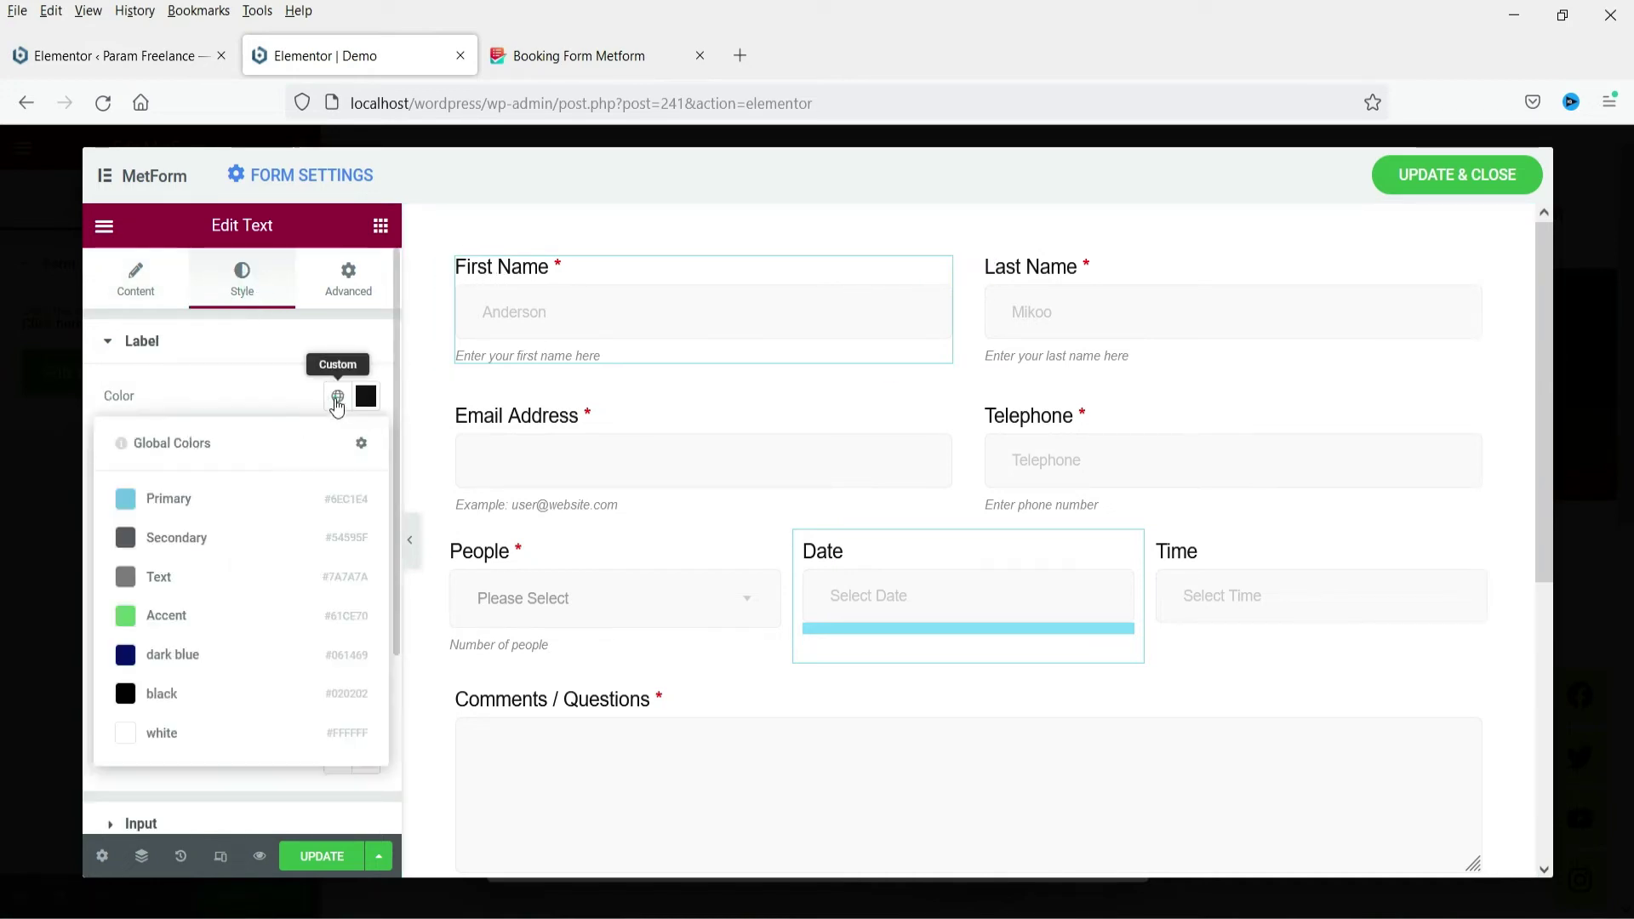
click(366, 396)
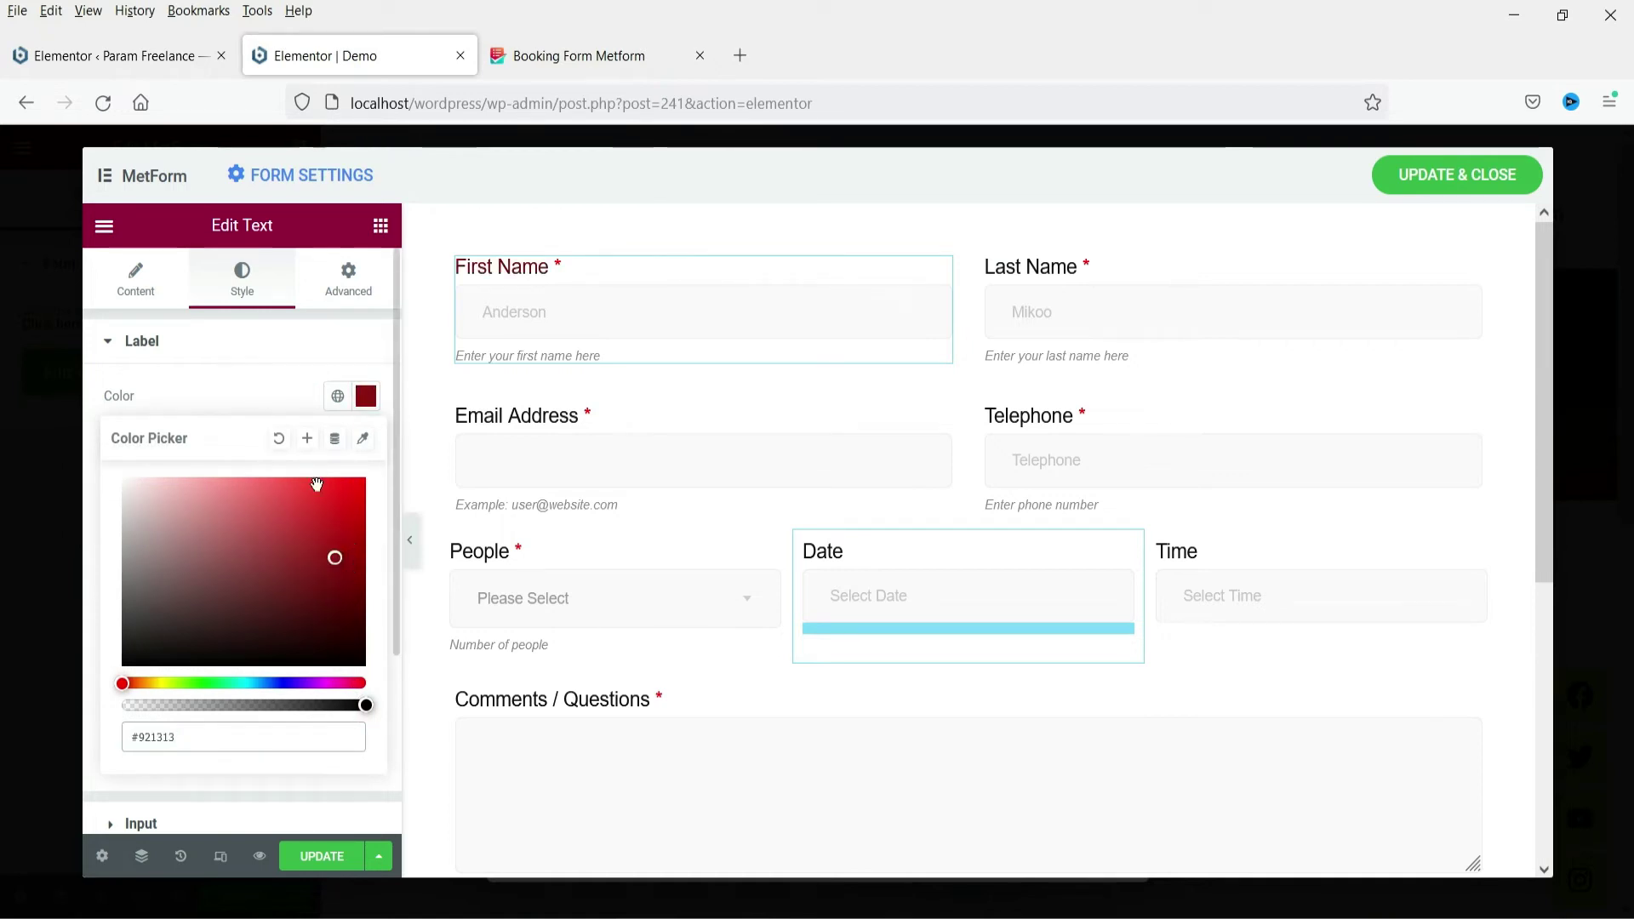
click(285, 683)
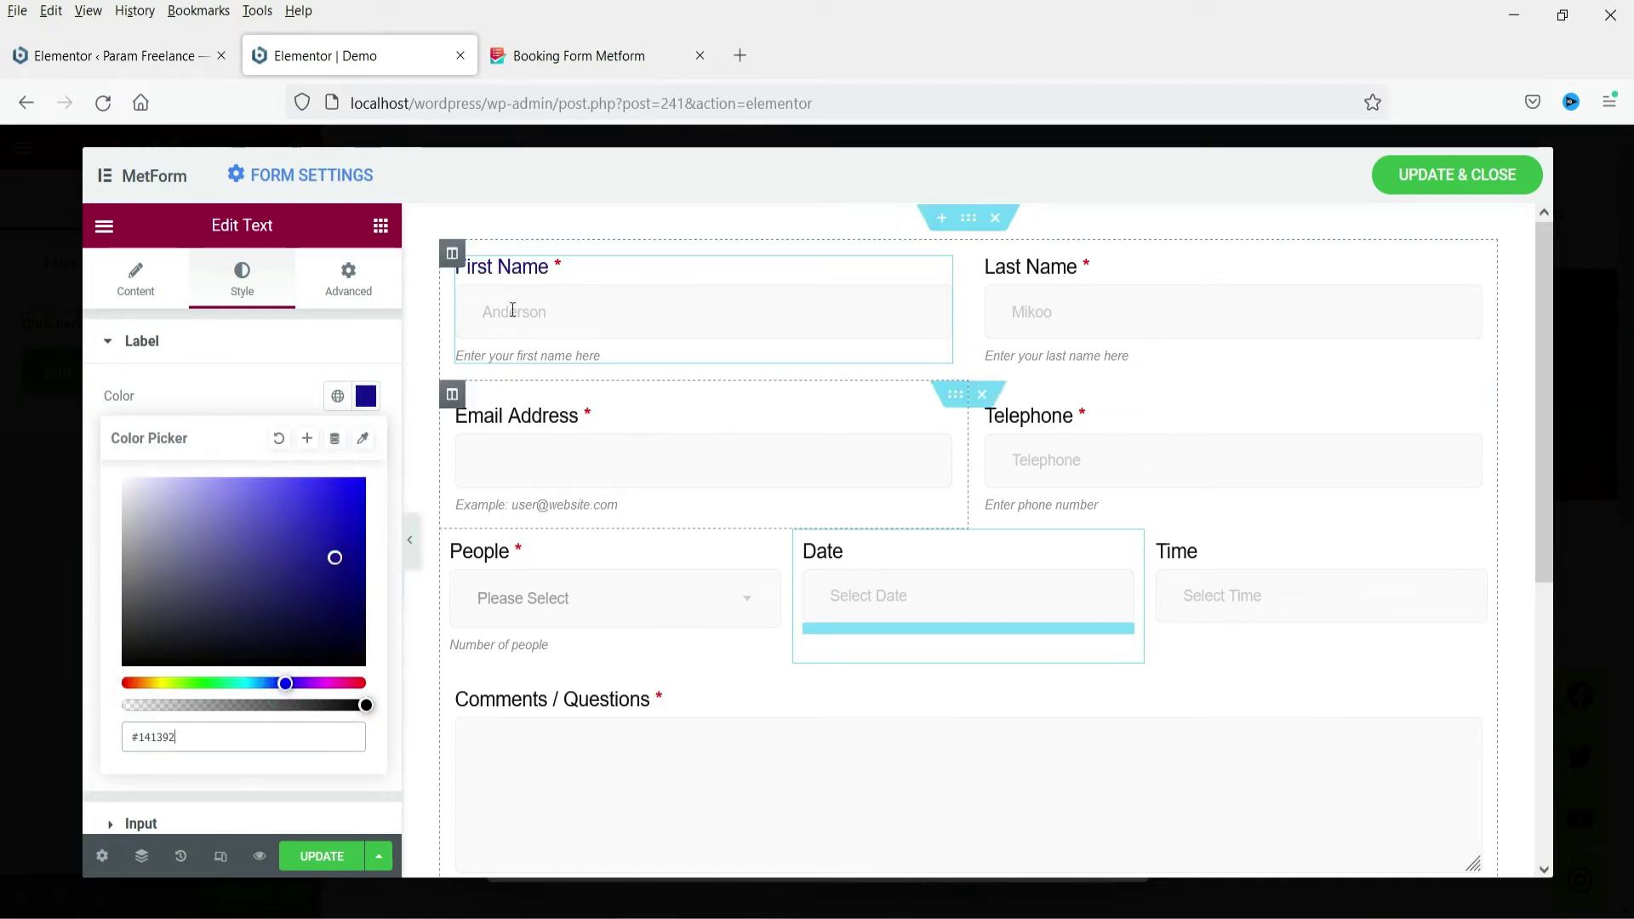
click(248, 387)
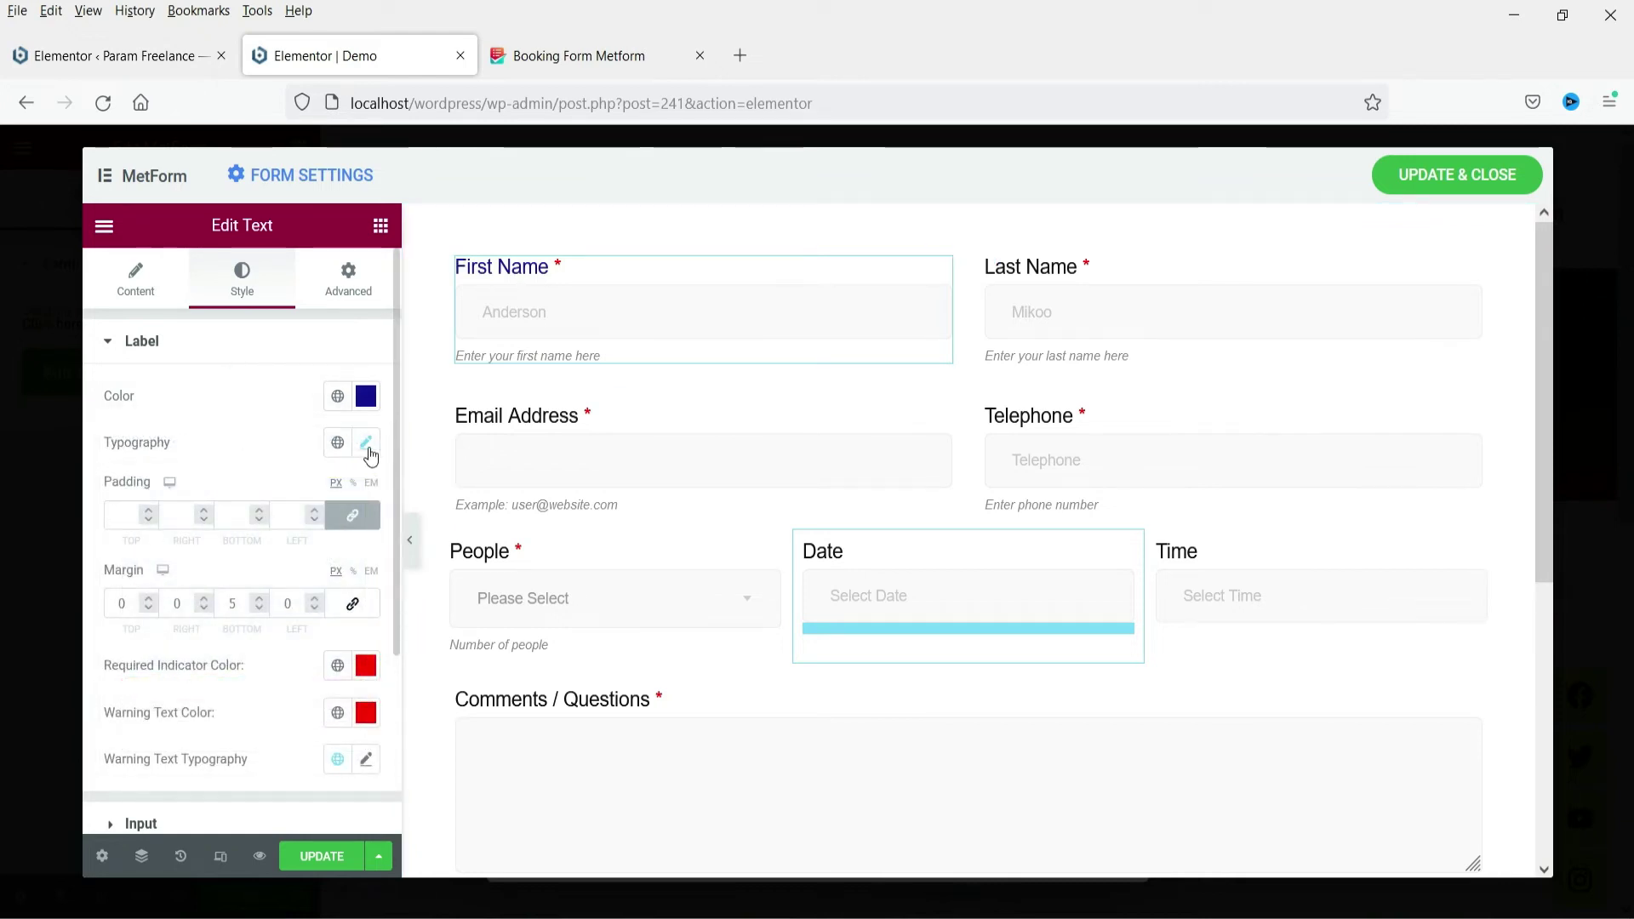
Set the label font size to 18 and the required indicator colour to green #0FCC29
click(367, 444)
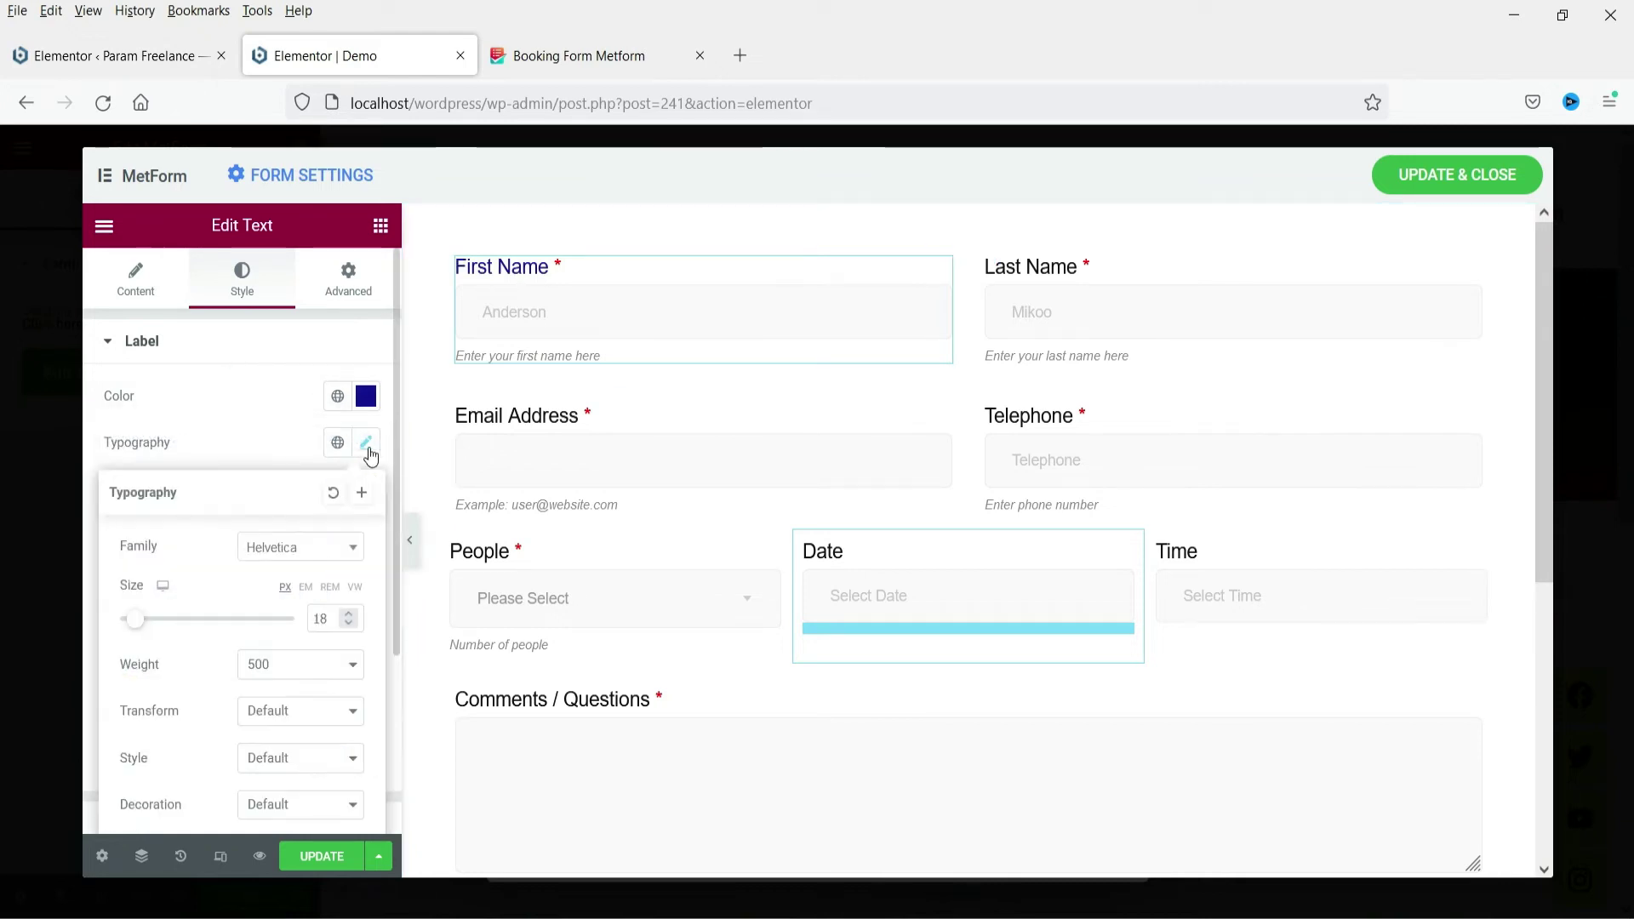
click(350, 614)
click(350, 613)
click(349, 625)
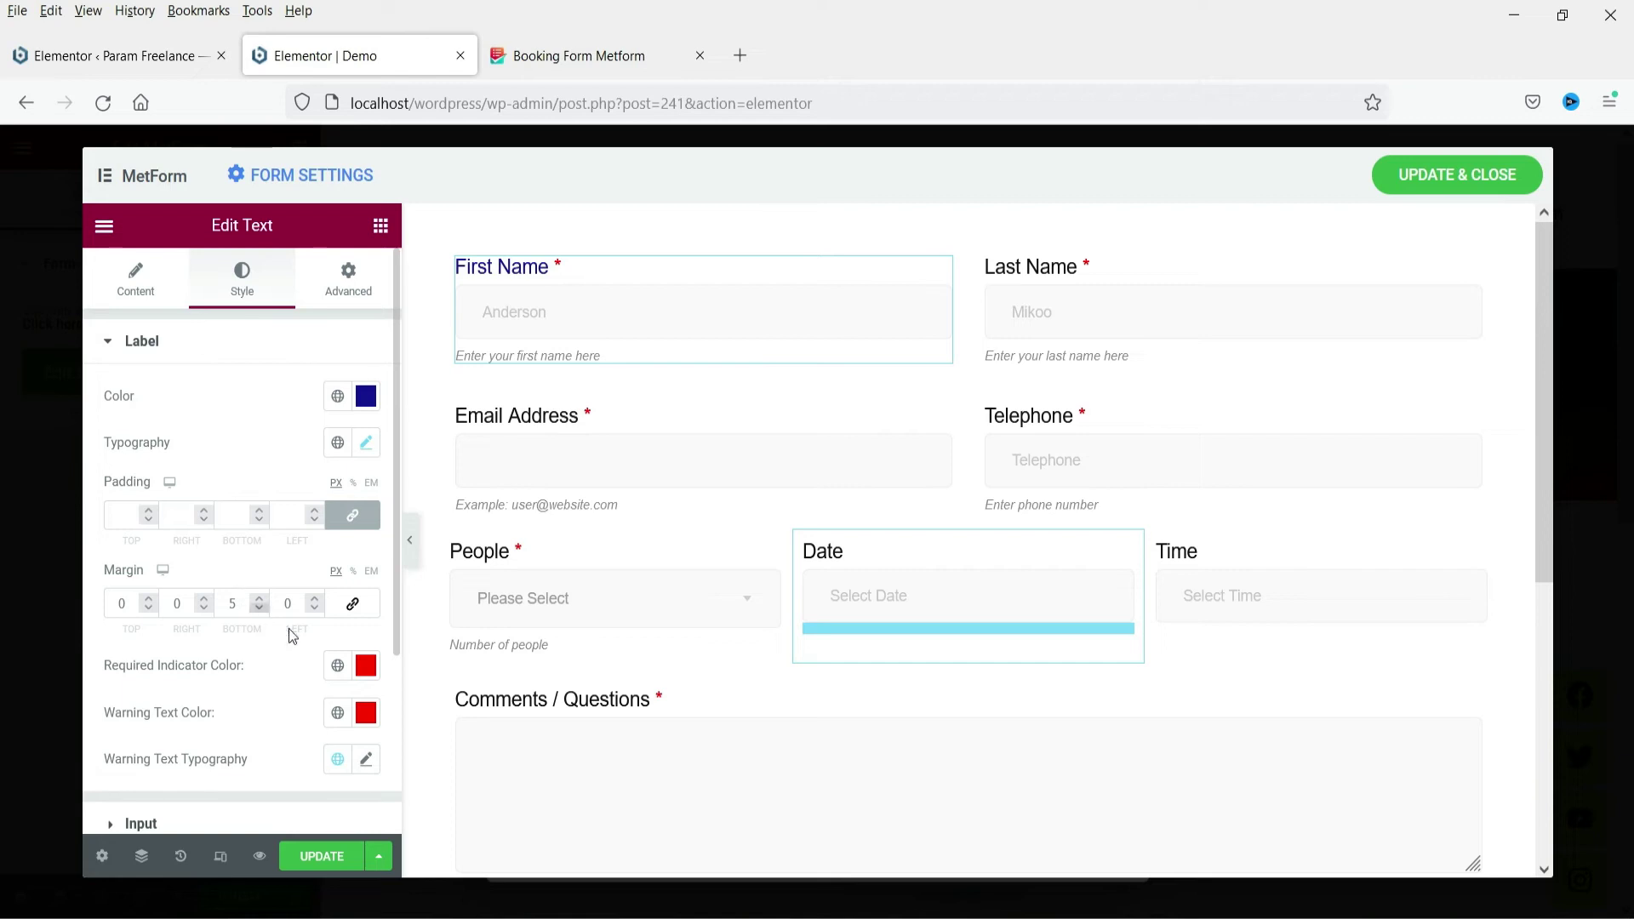
click(359, 675)
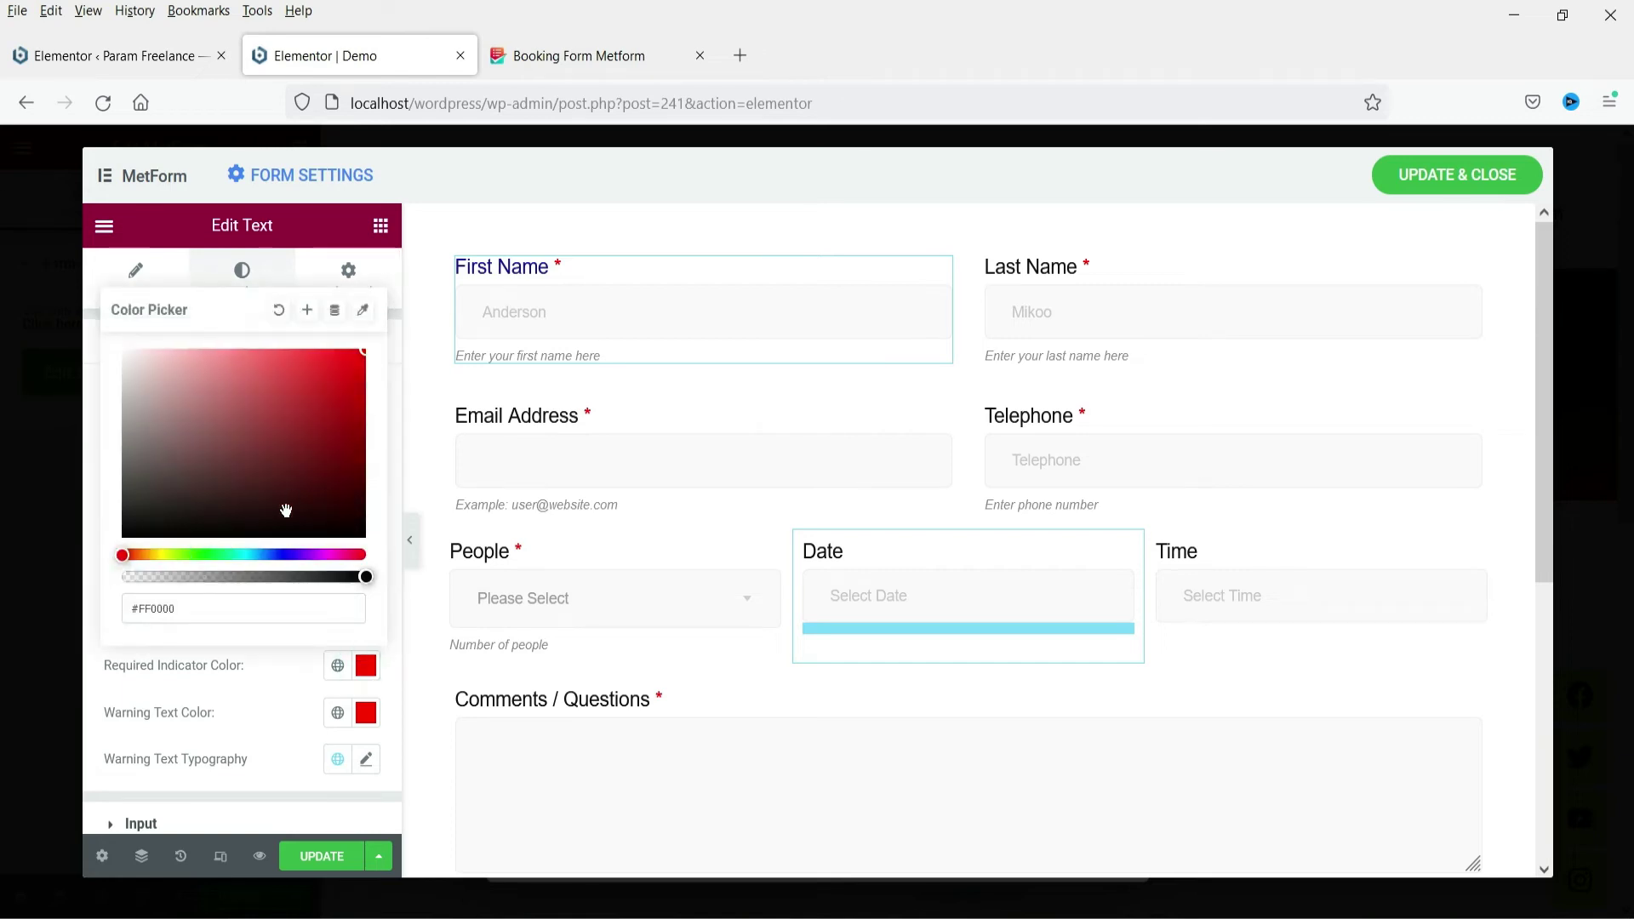
click(209, 555)
click(339, 446)
click(348, 387)
click(94, 426)
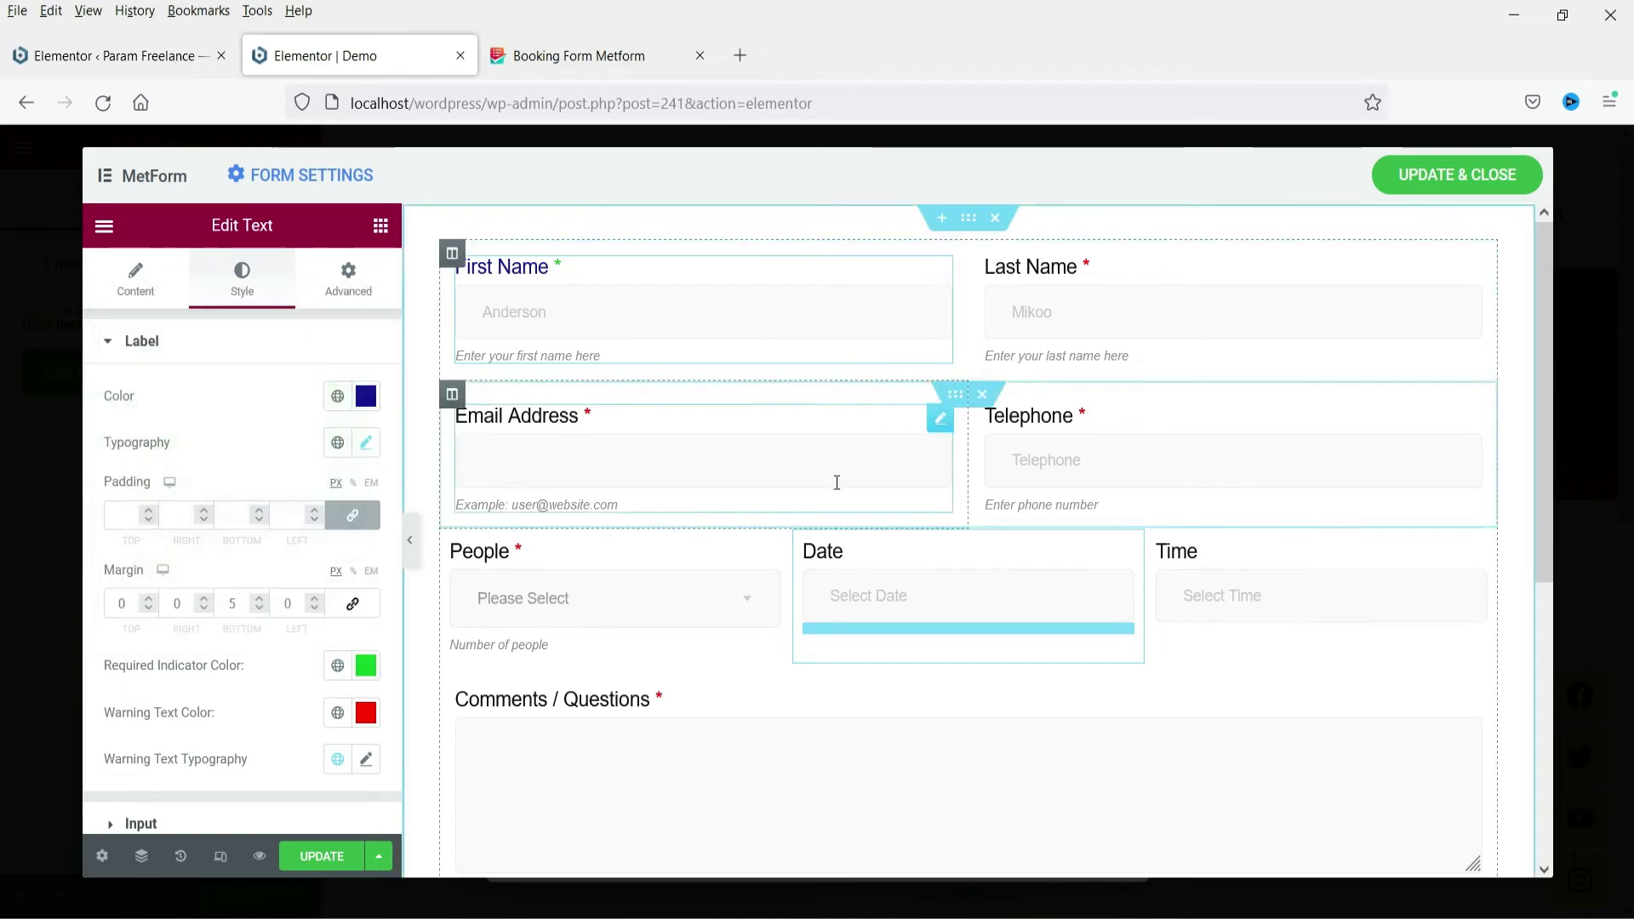
Expand the Input, Place Holder and Help Text style sections for First Name
scroll(183, 573, down, 3)
click(185, 568)
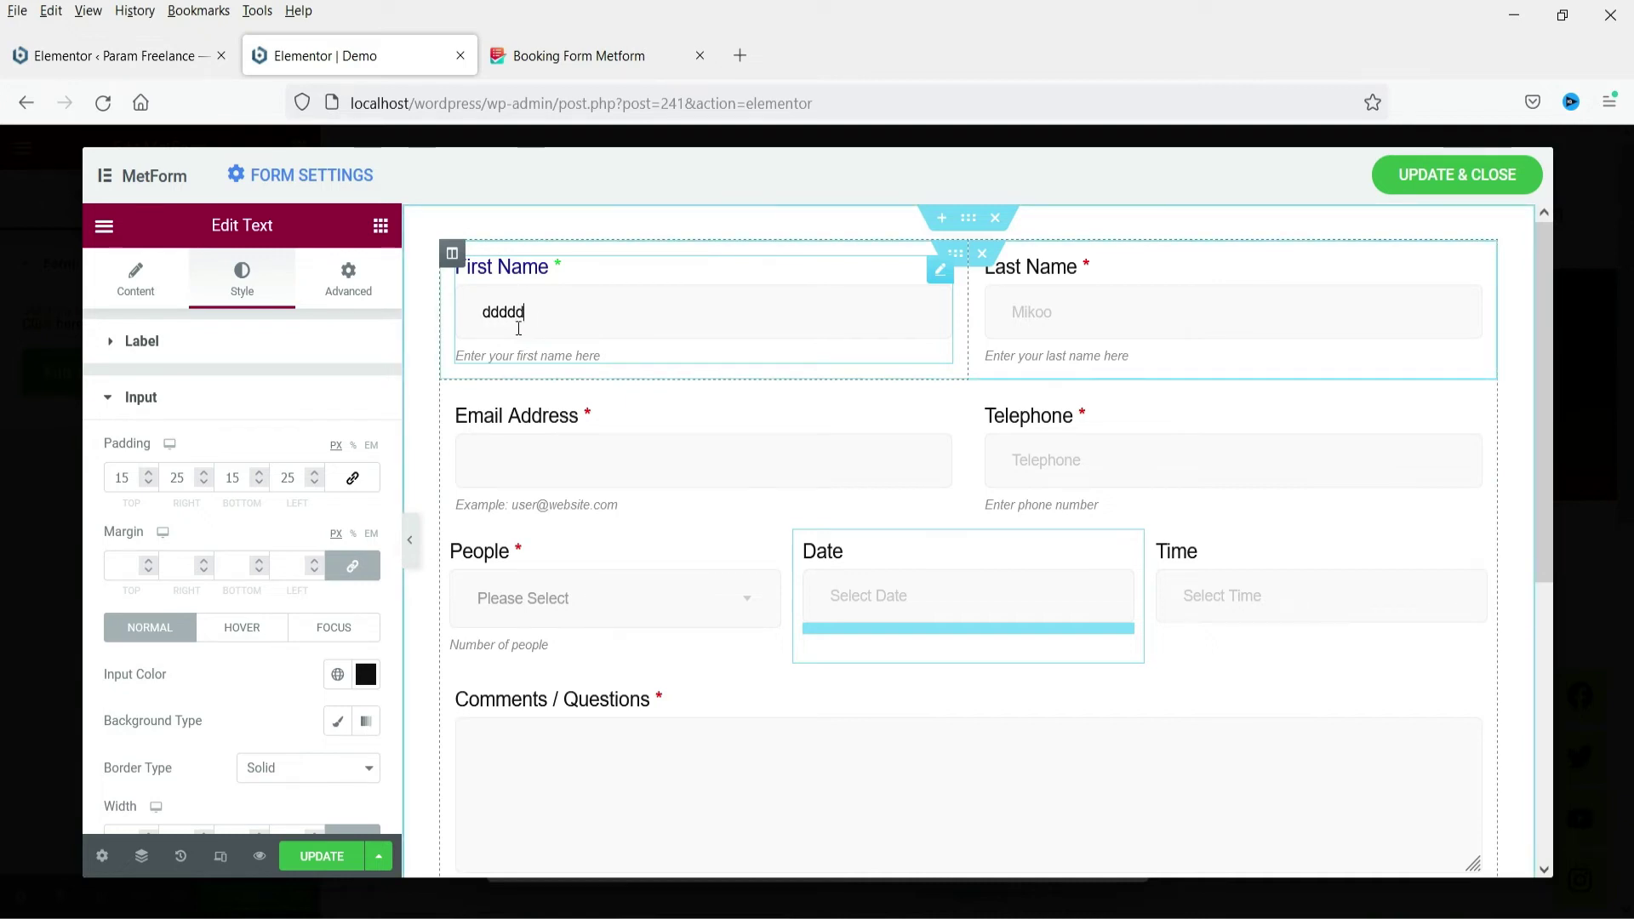
scroll(315, 535, down, 4)
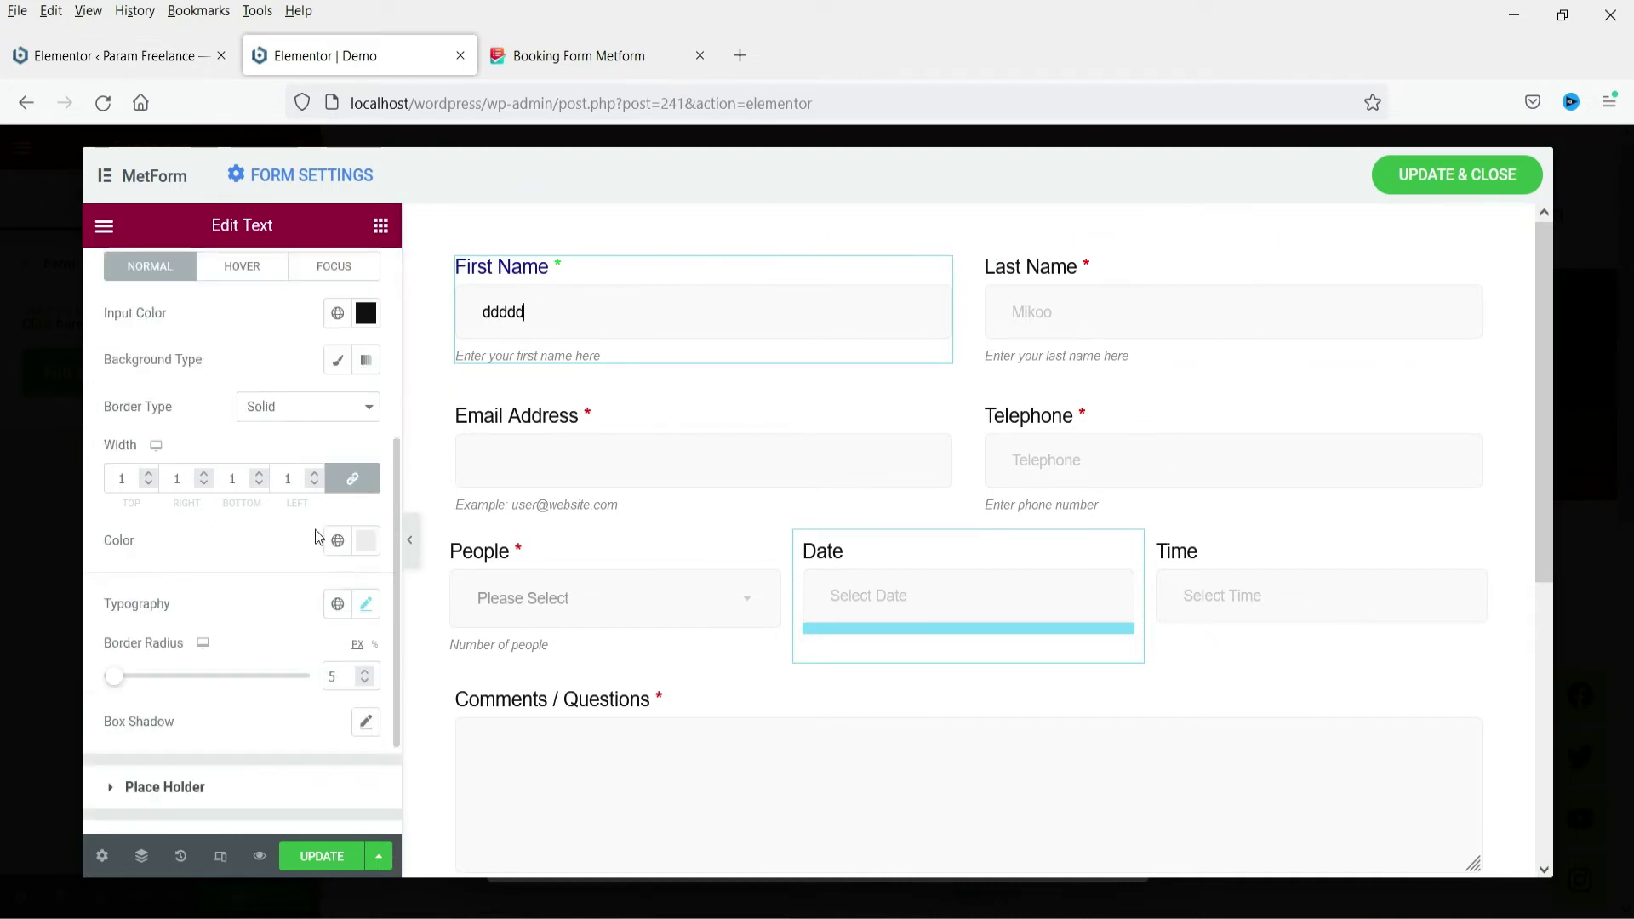
click(186, 788)
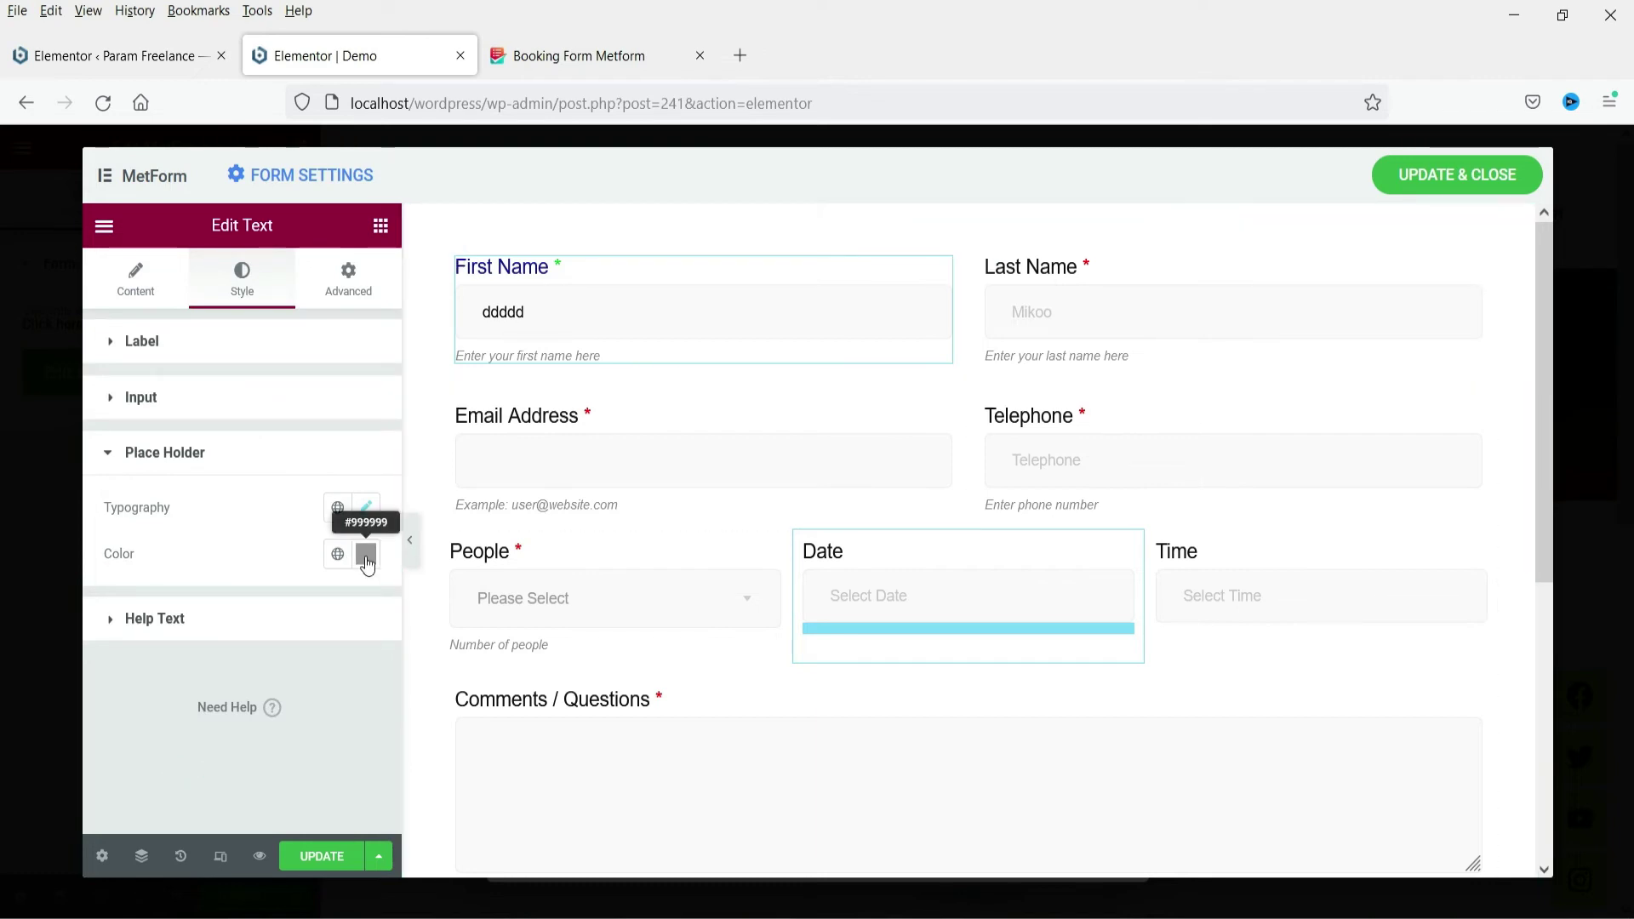
click(256, 618)
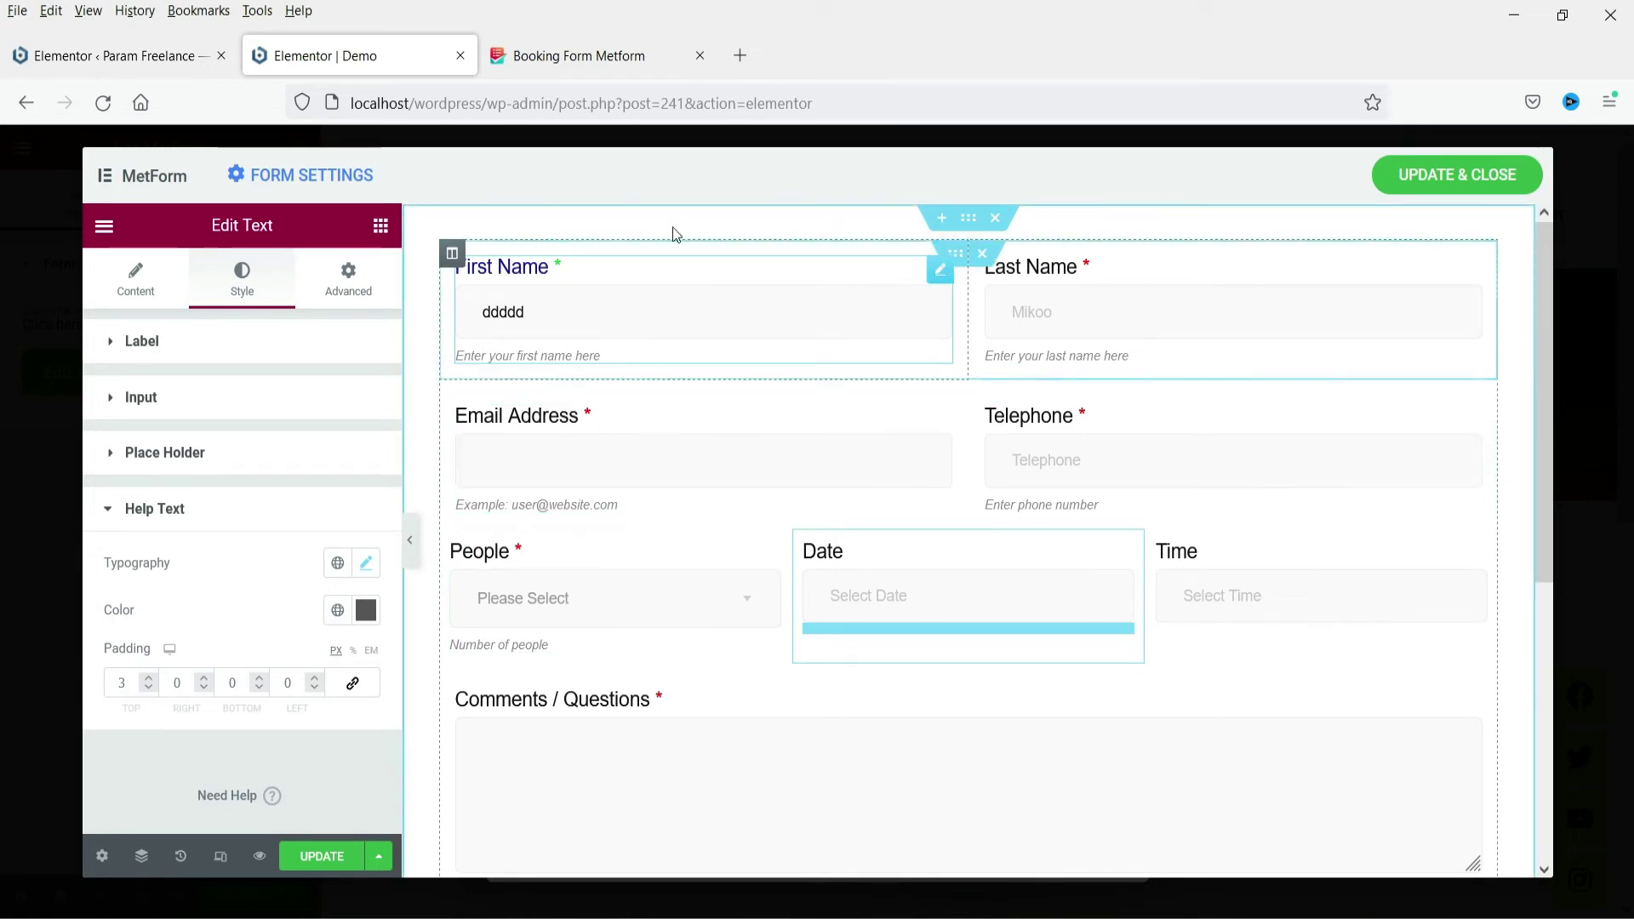
Give the First Name column a classic light pink background
click(452, 253)
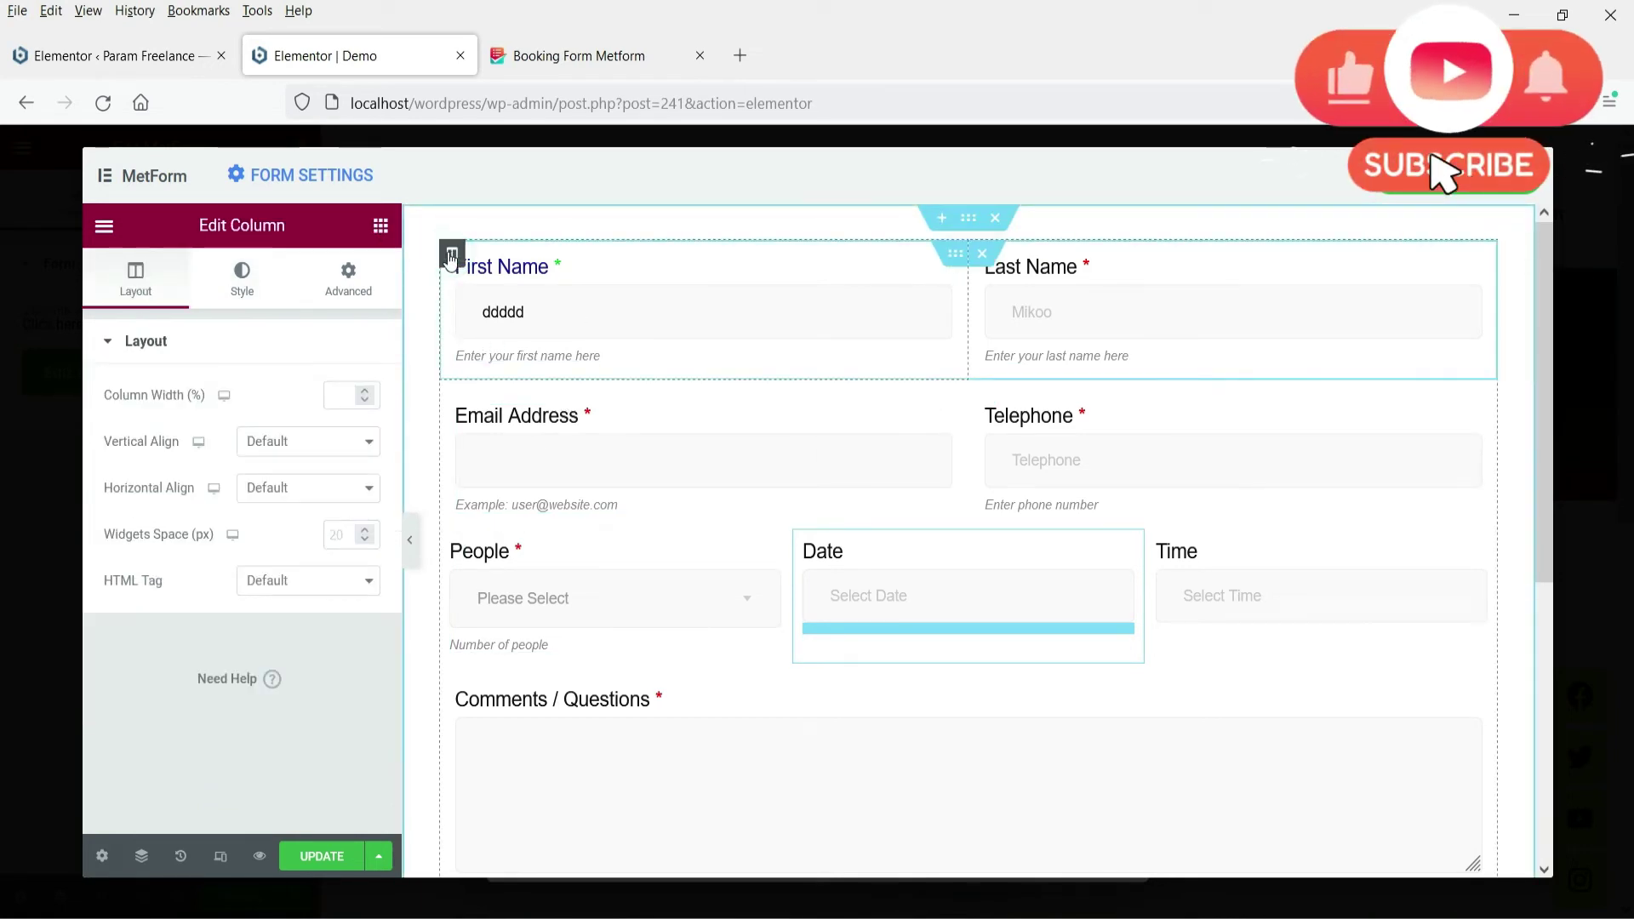
click(242, 281)
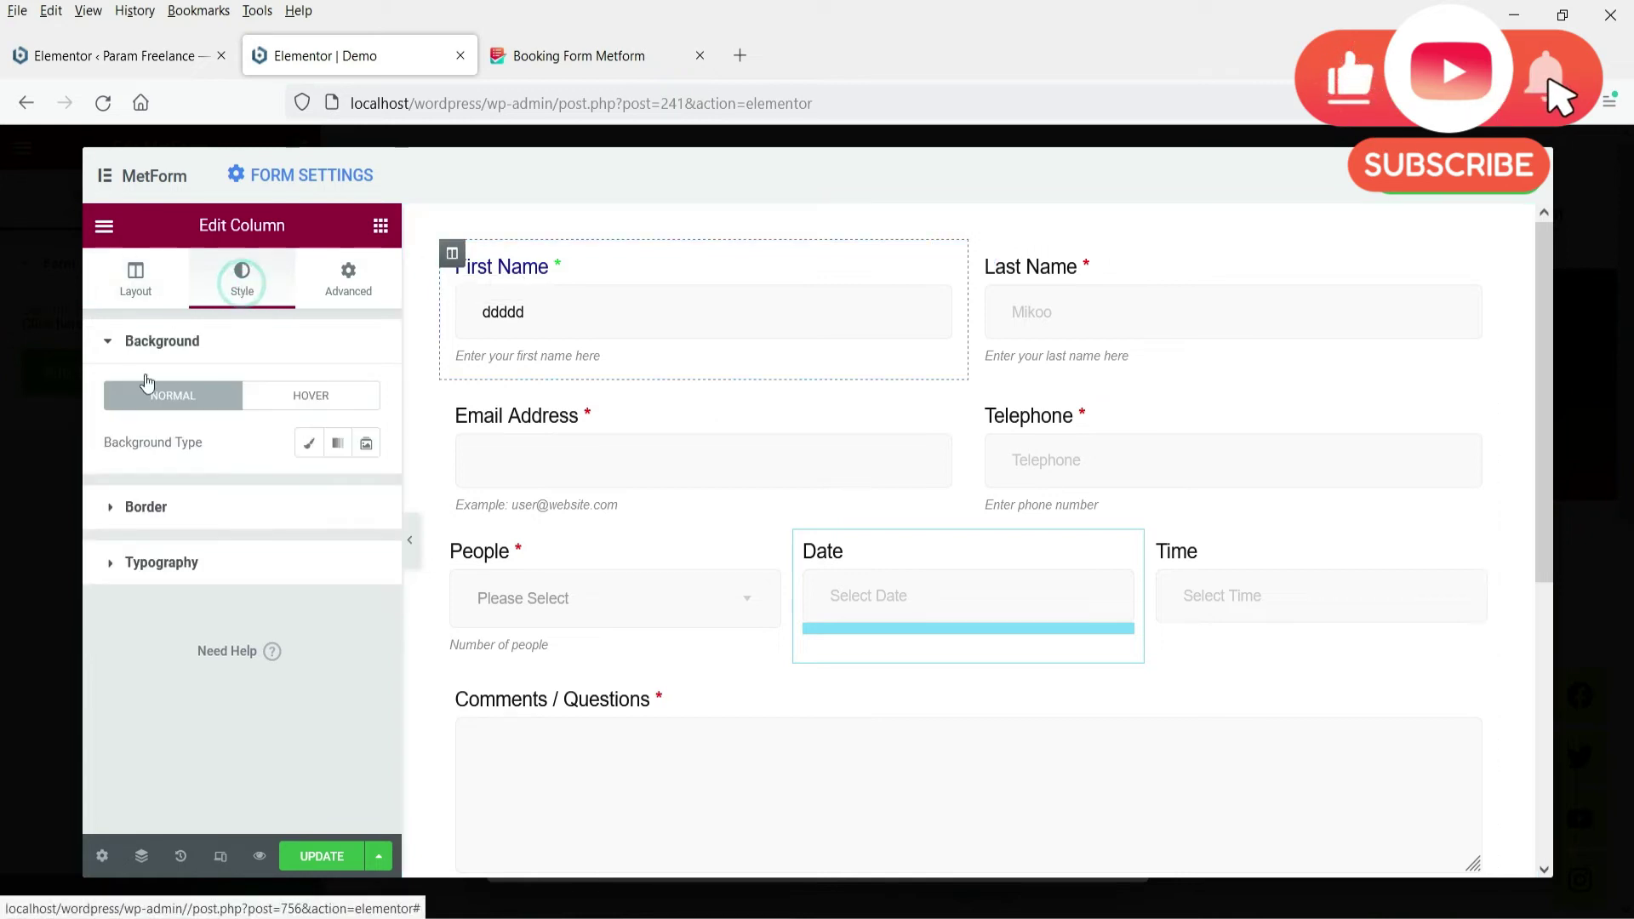
click(303, 444)
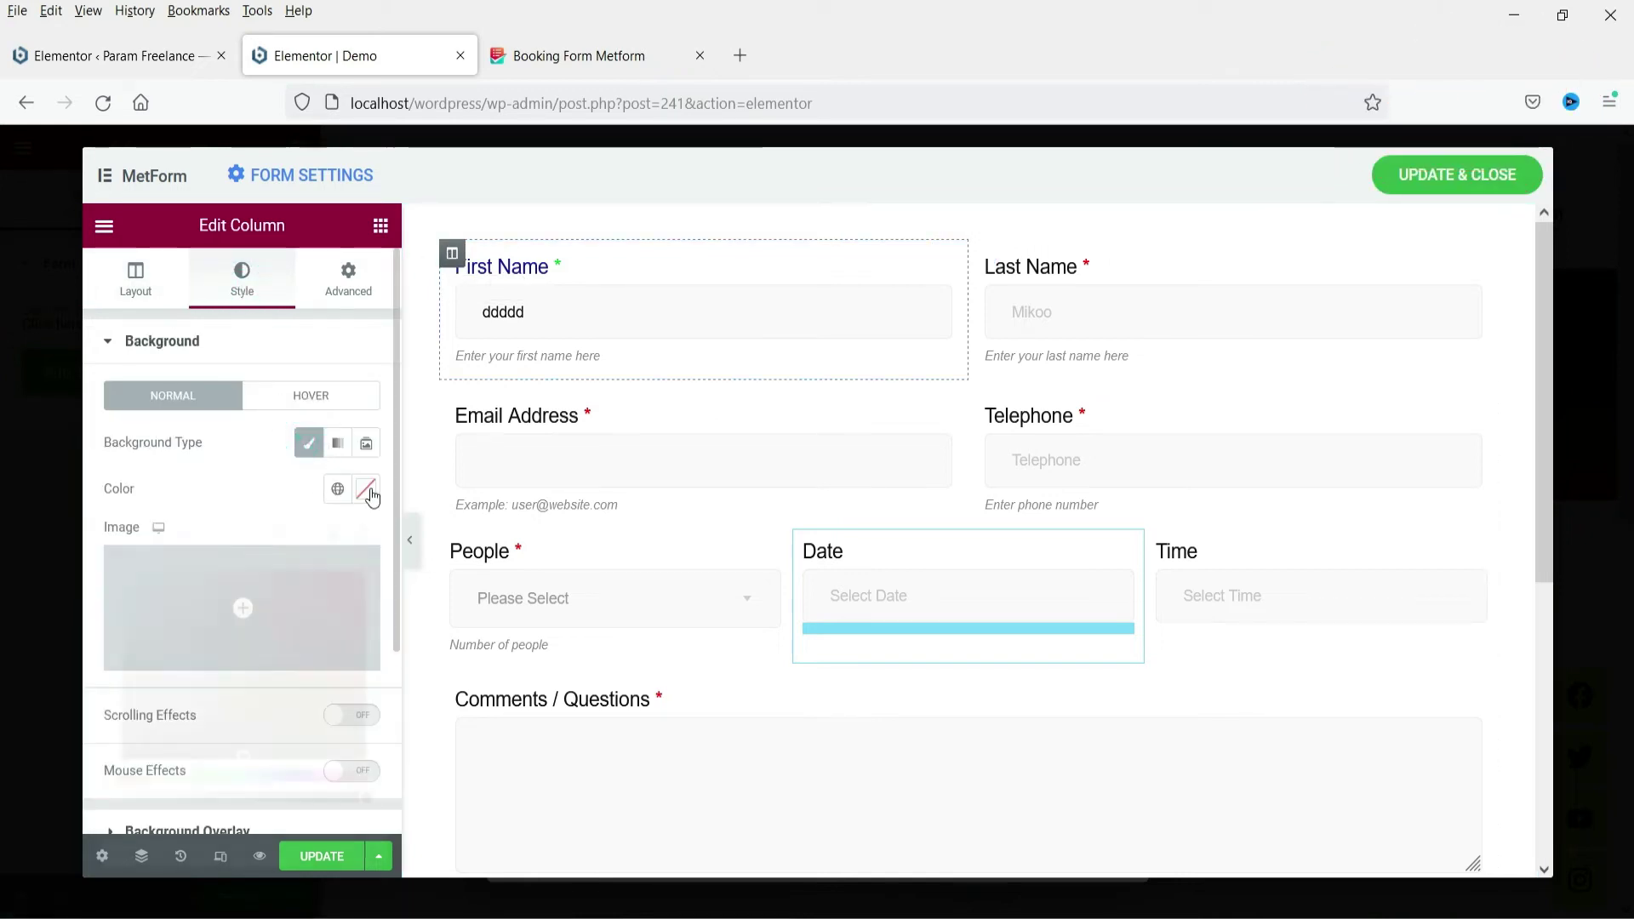
click(368, 488)
click(134, 580)
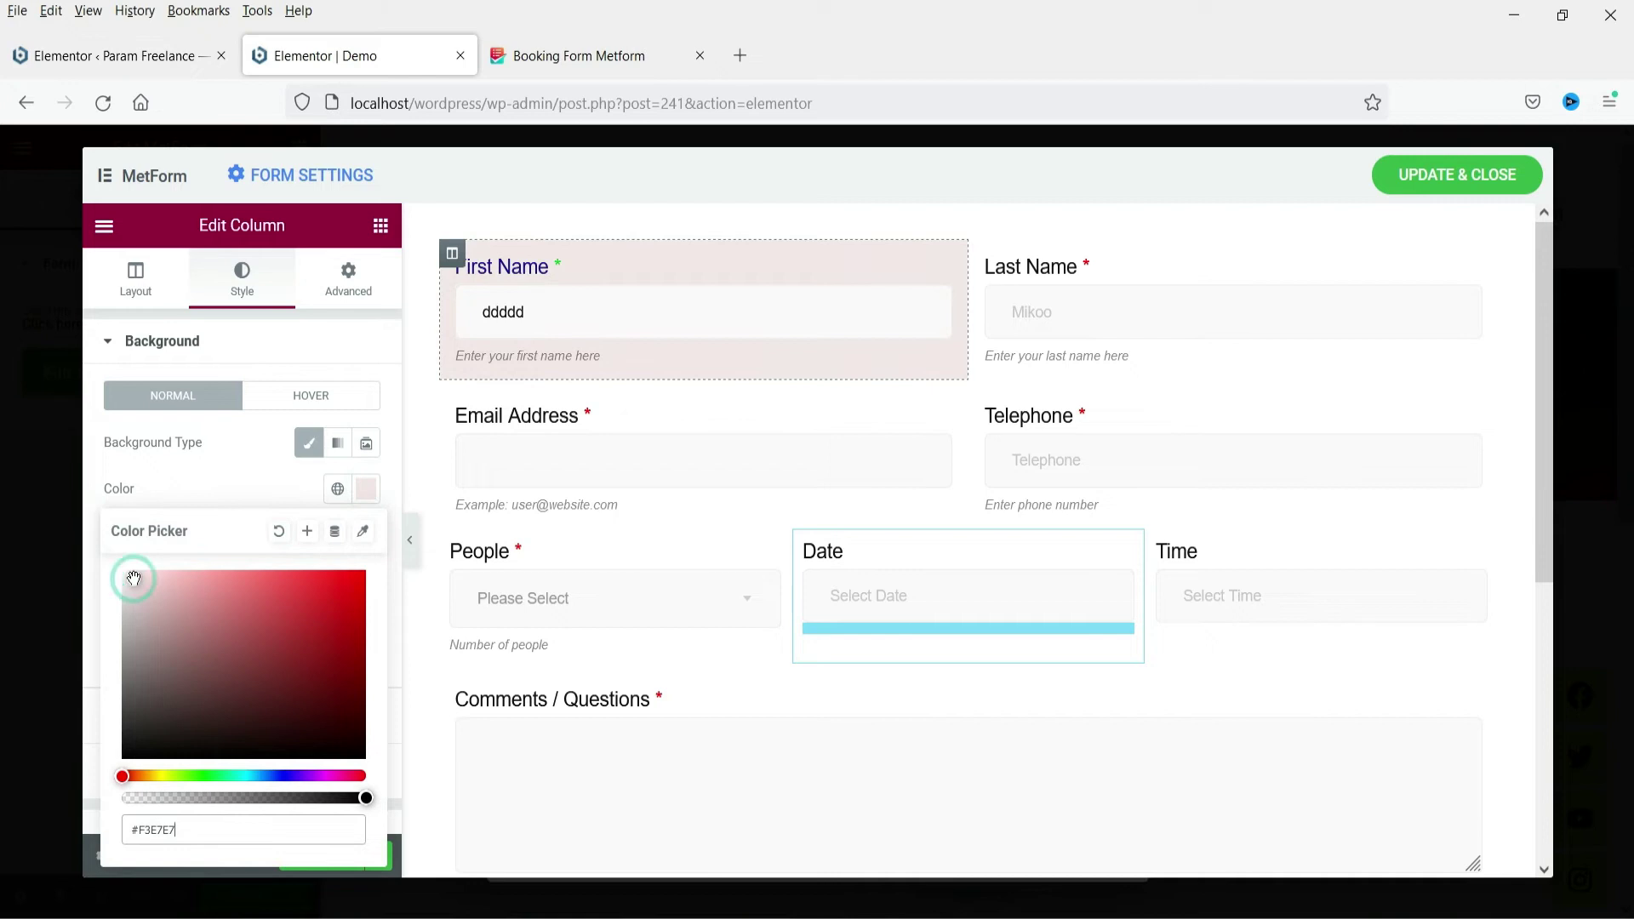
Make Last Name light green, copy that to Email, and paste First Name's pink onto Telephone
click(983, 256)
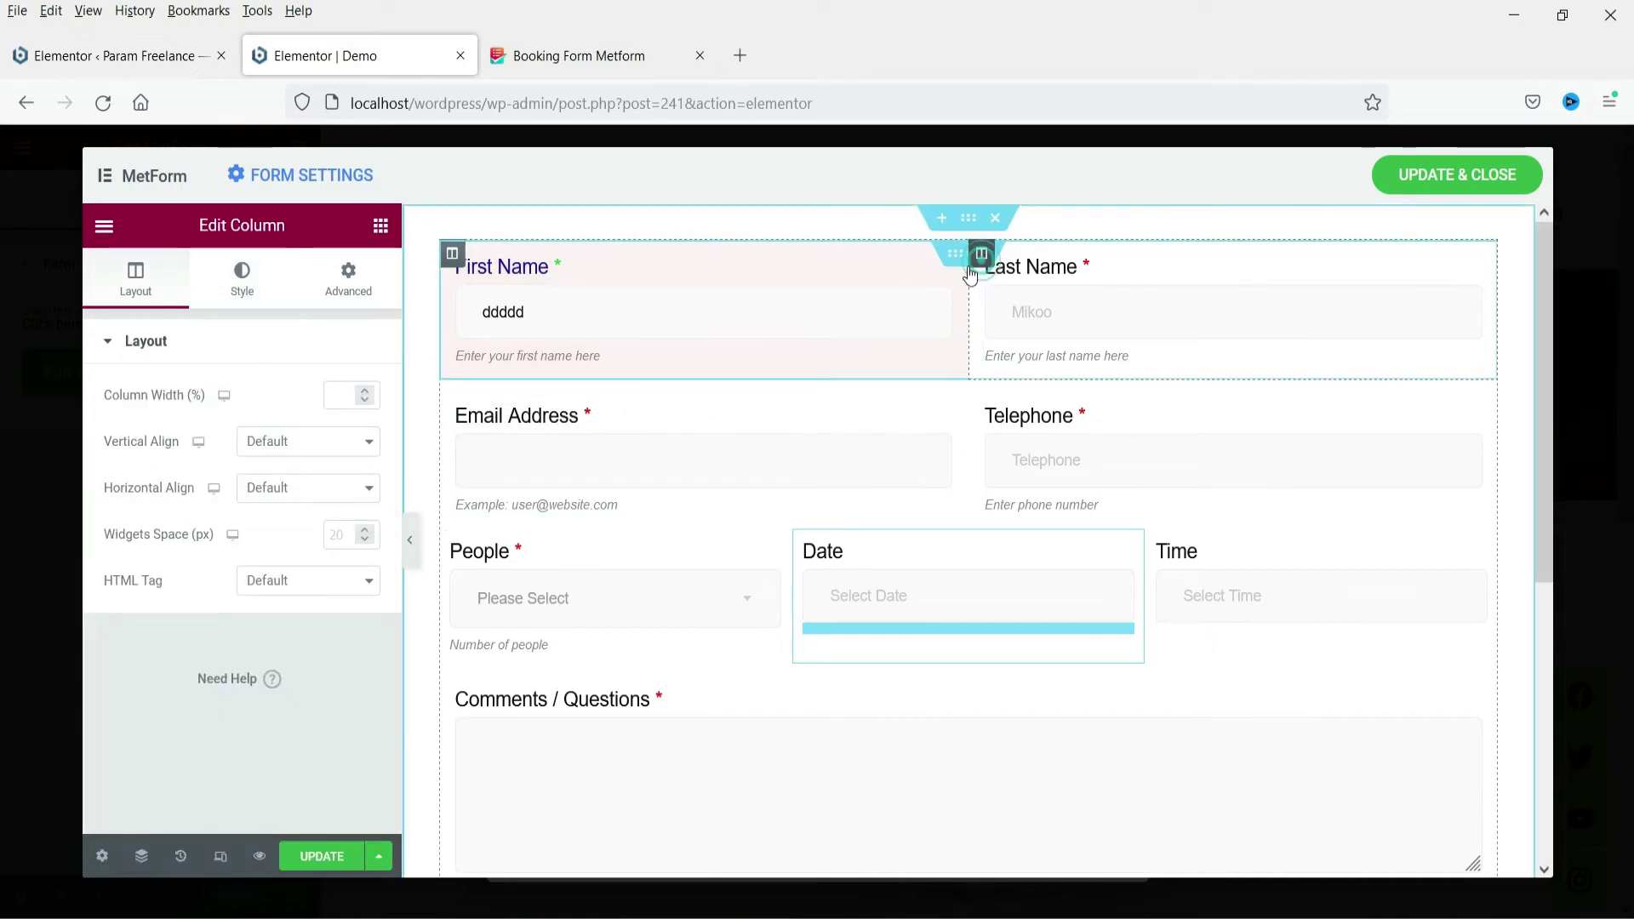
click(367, 488)
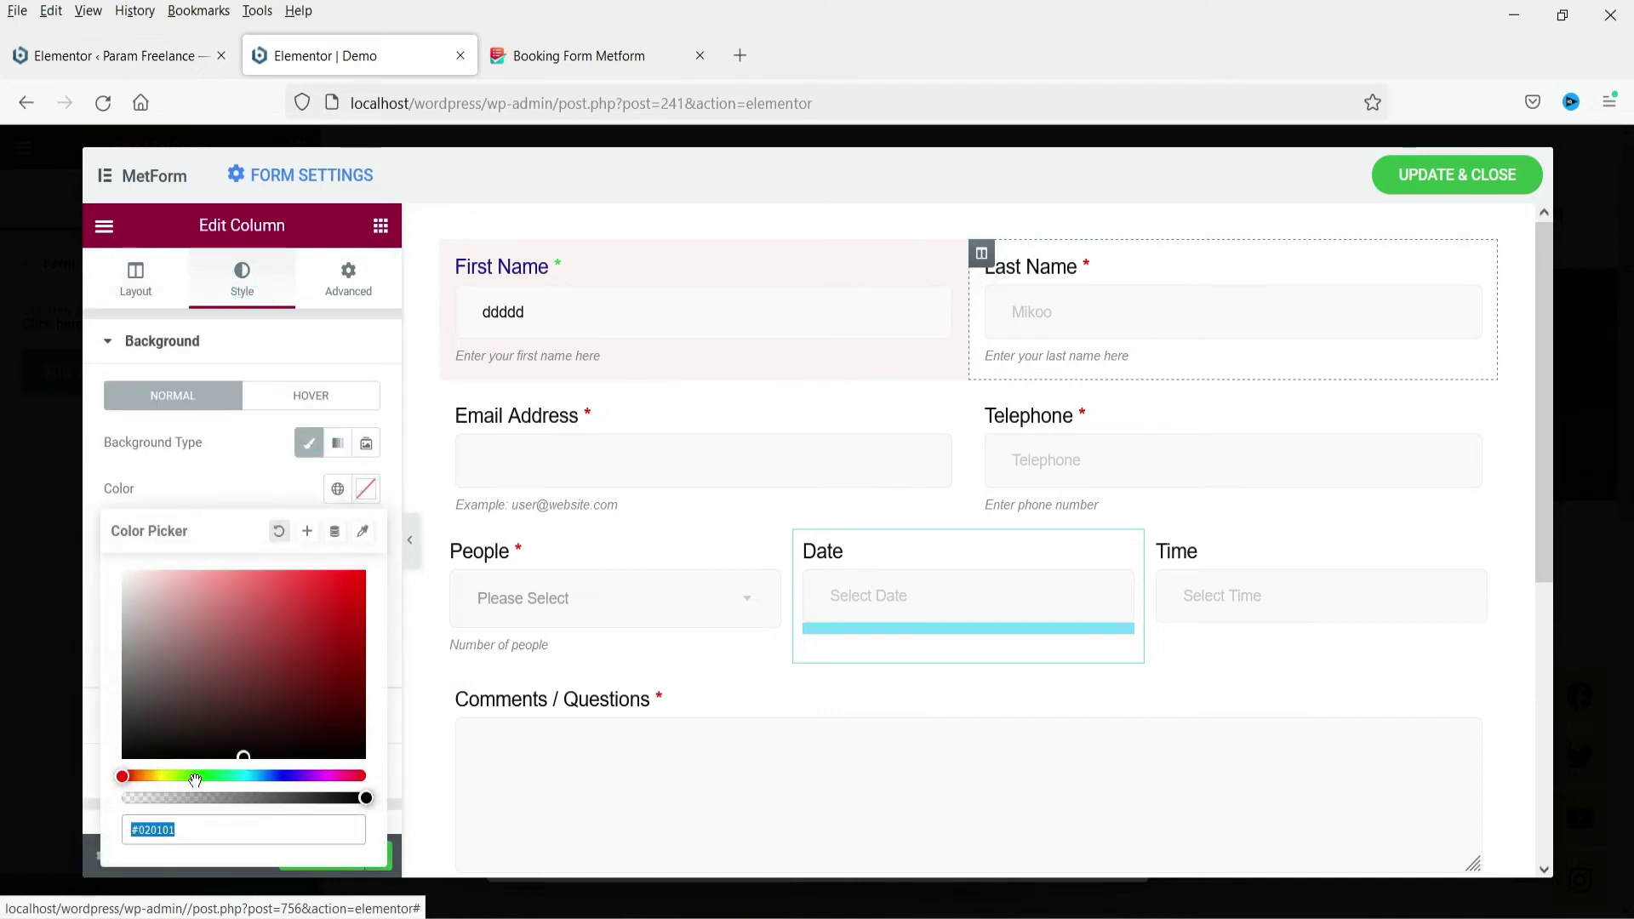
drag(124, 775, 195, 775)
click(137, 578)
right_click(982, 254)
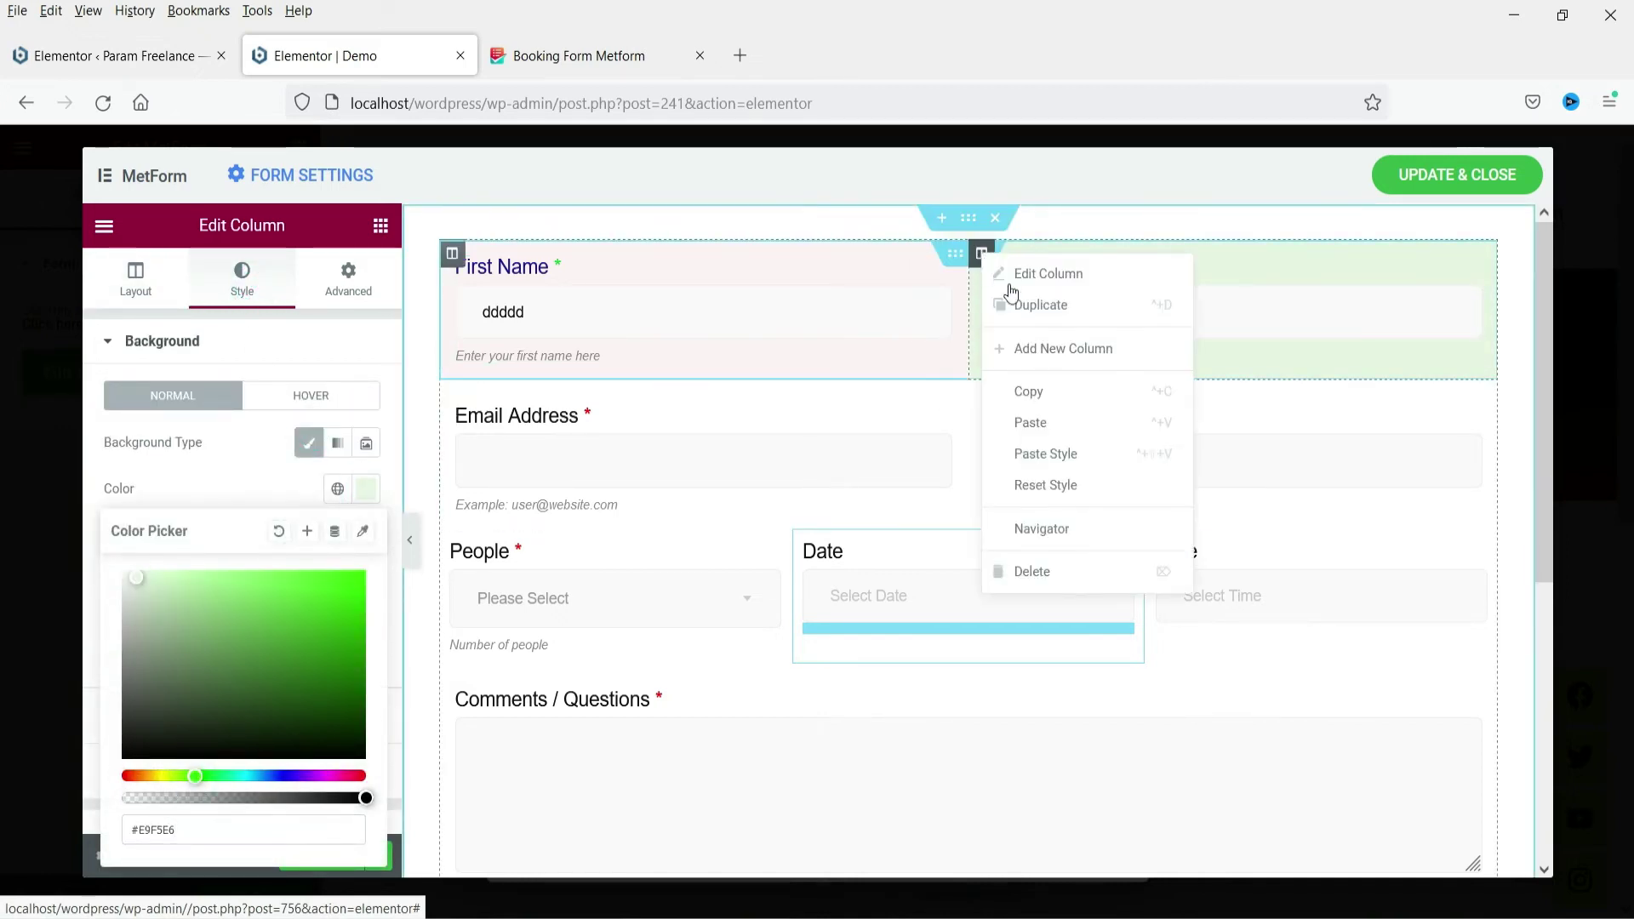
click(1055, 392)
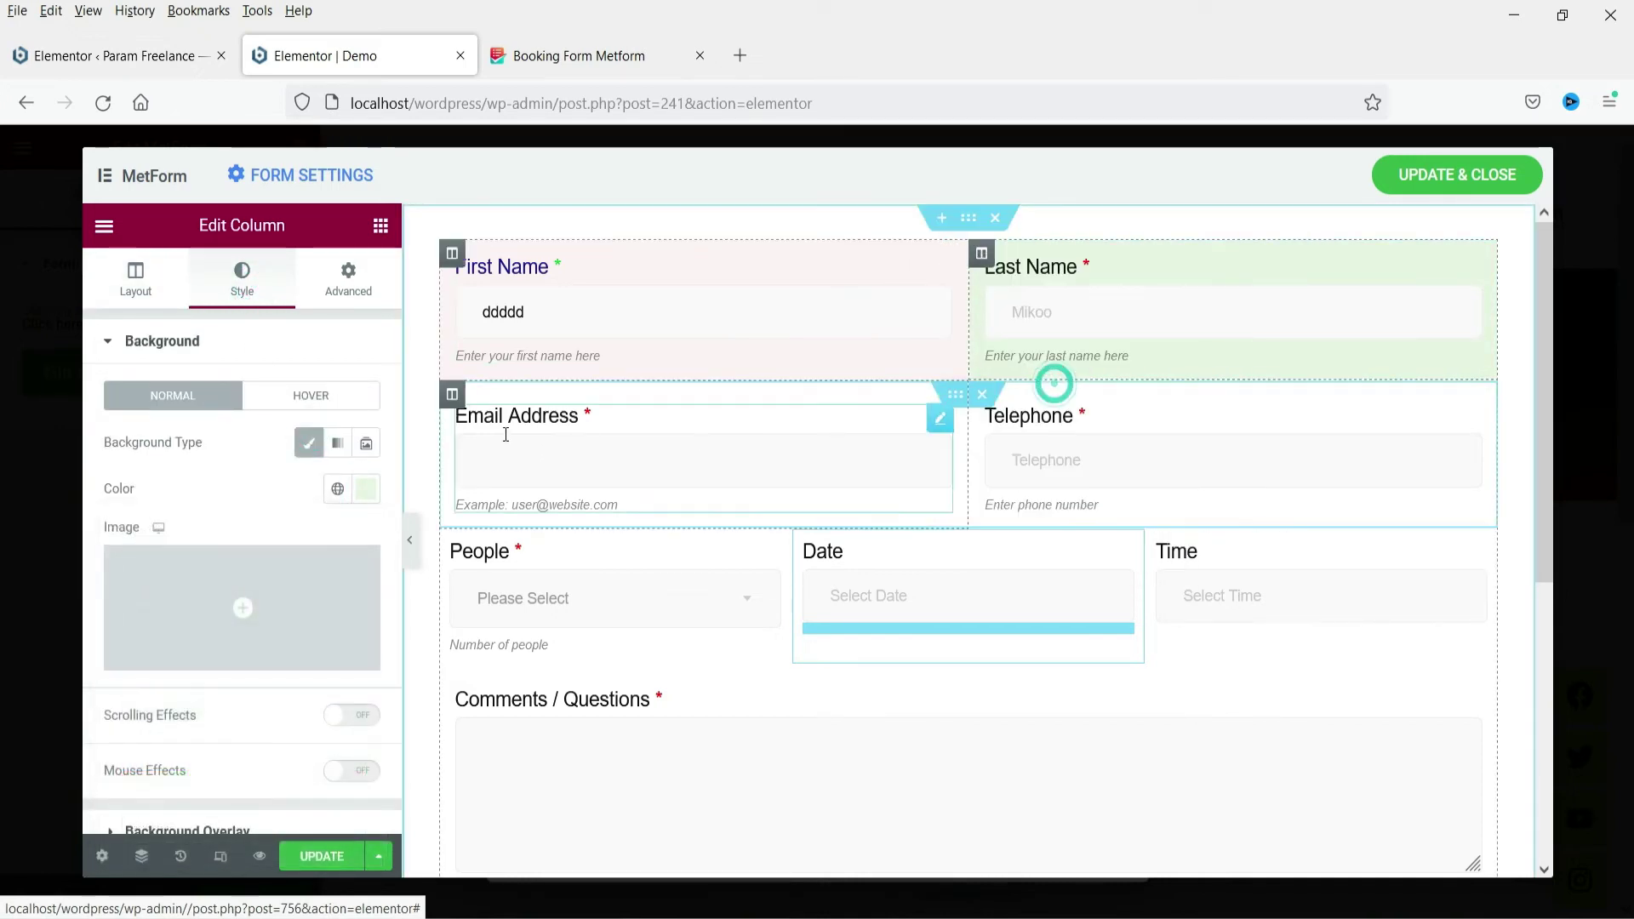
right_click(454, 397)
click(519, 598)
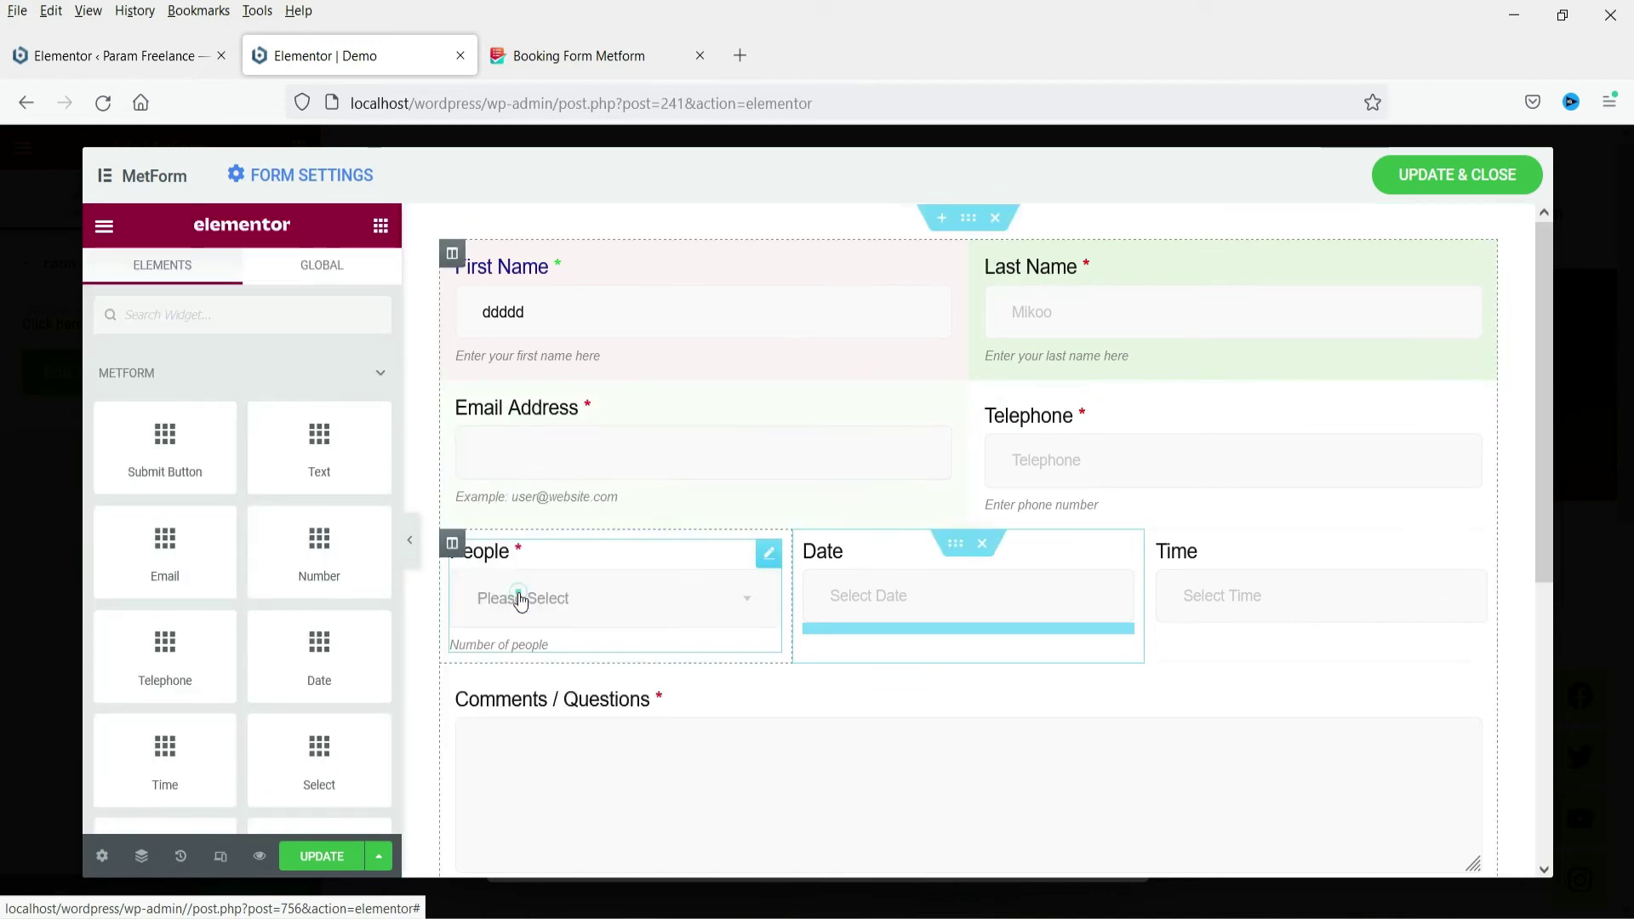
right_click(452, 253)
click(553, 387)
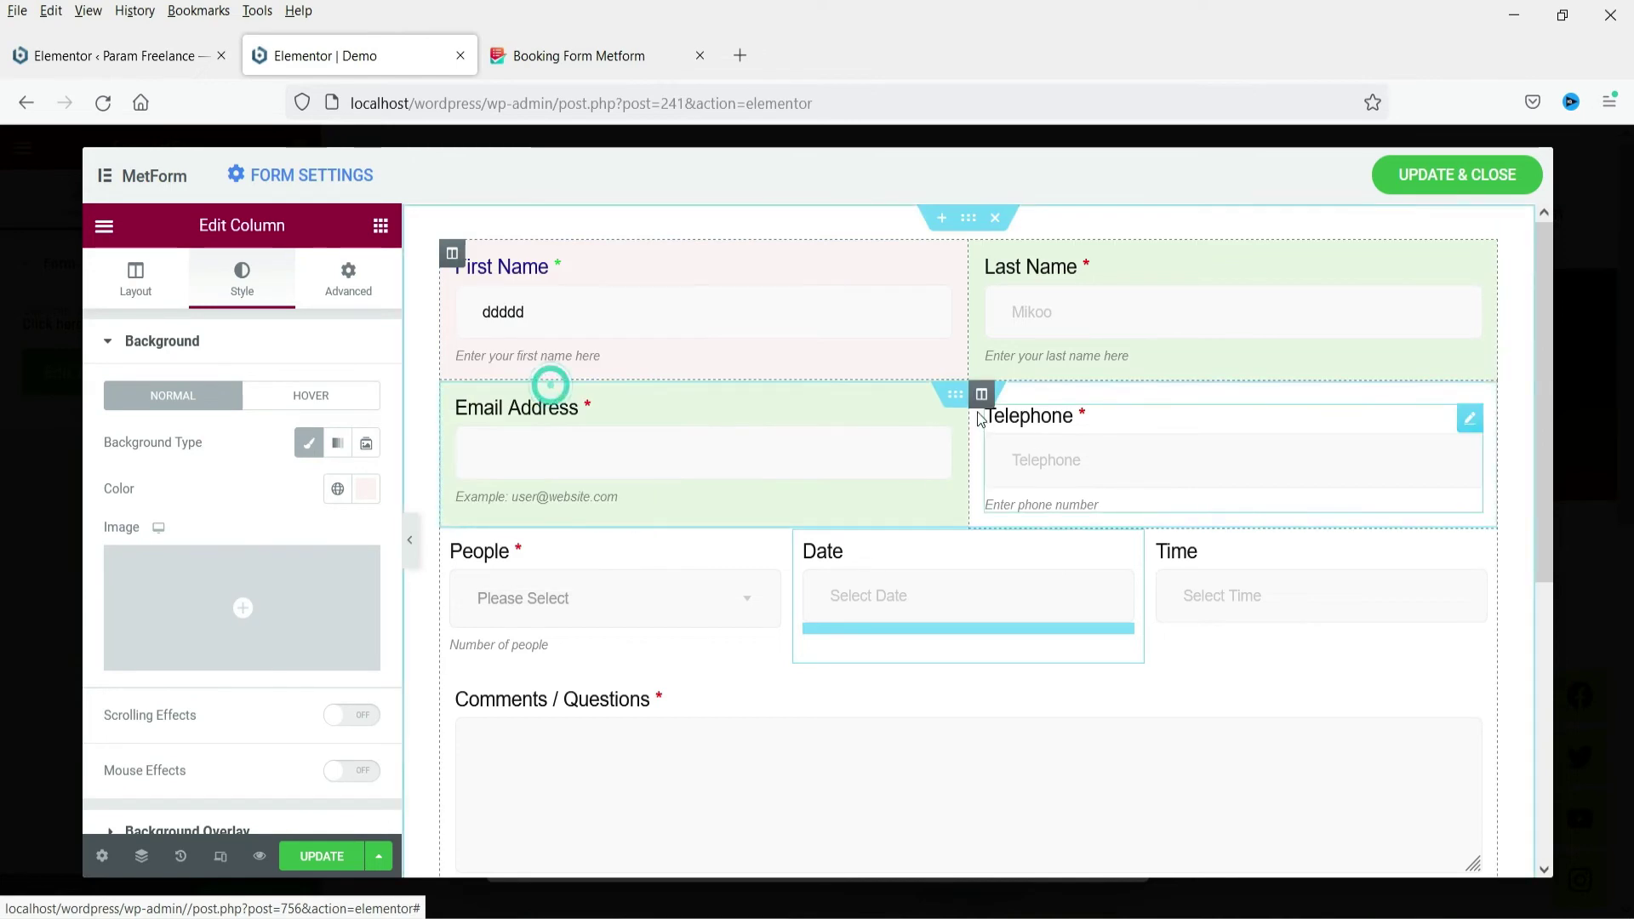
key(ctrl+shift+v)
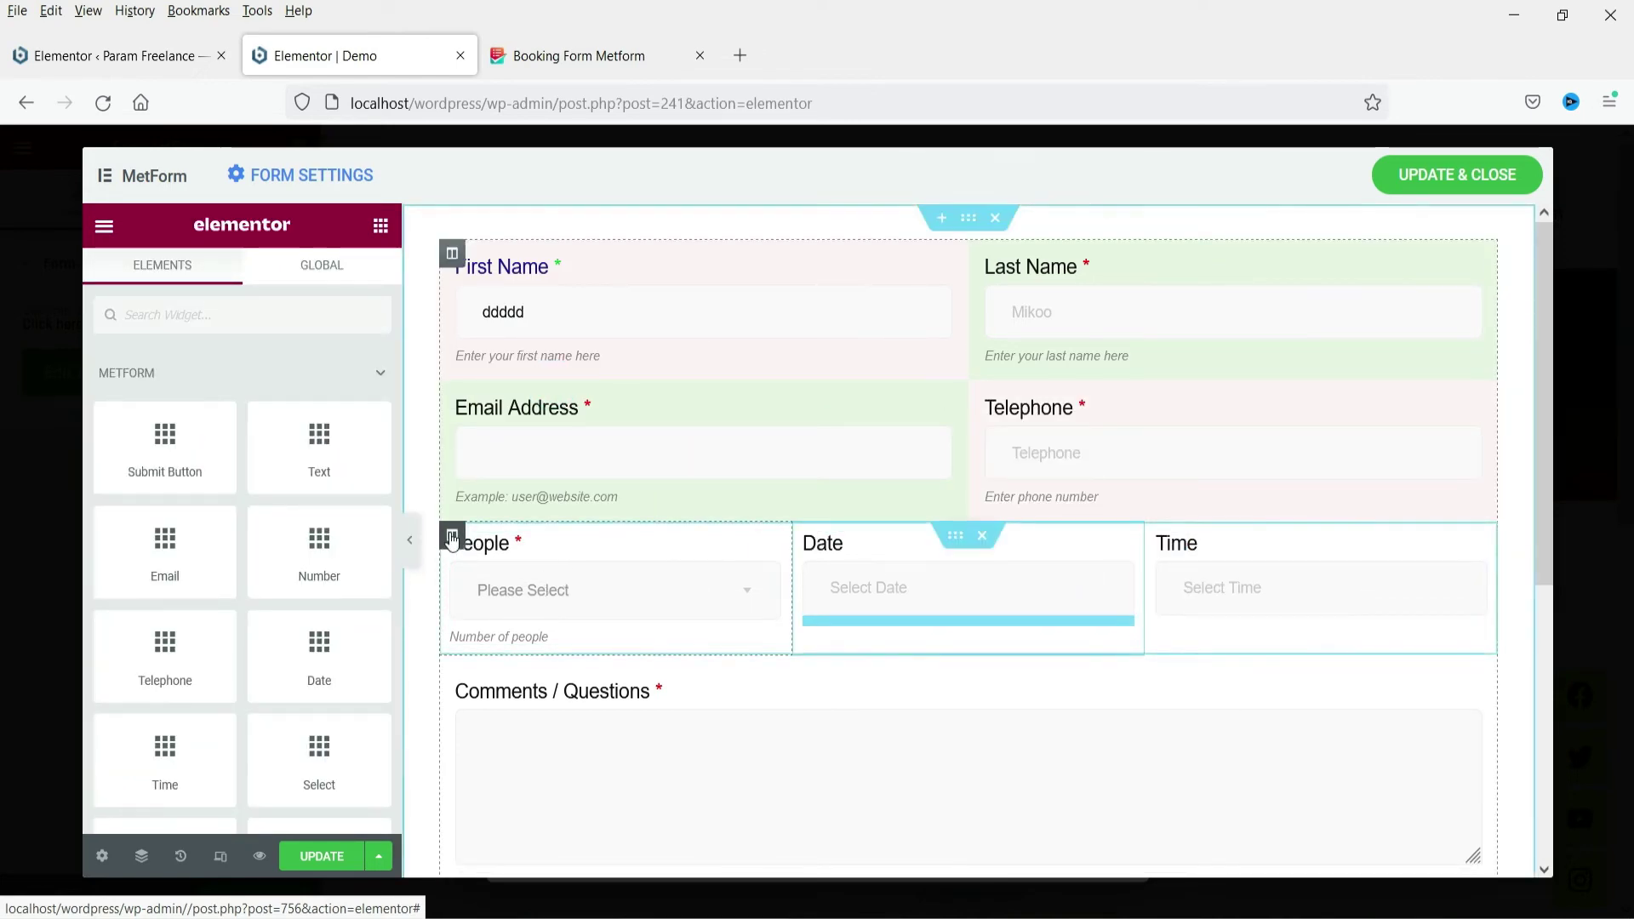
Tint the People column pale yellow and the Date column pale cyan
click(452, 534)
click(242, 277)
click(309, 442)
click(357, 487)
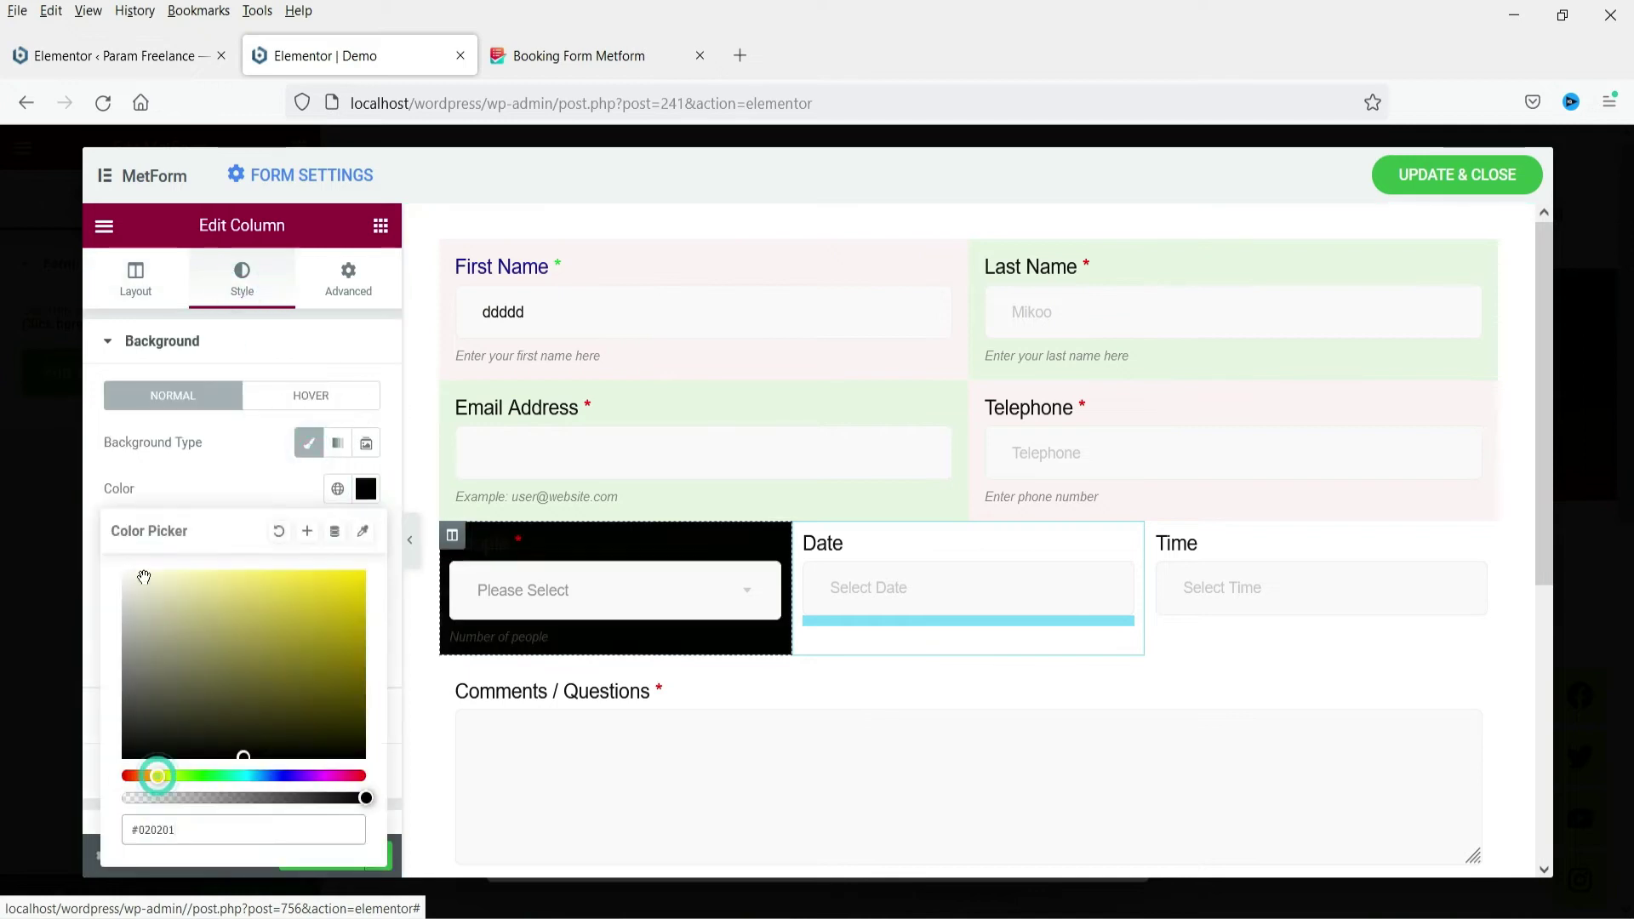
click(805, 535)
click(242, 277)
click(309, 442)
Tint the Time column light purple and the Comments / Questions column pink #FFEDF1
click(1320, 638)
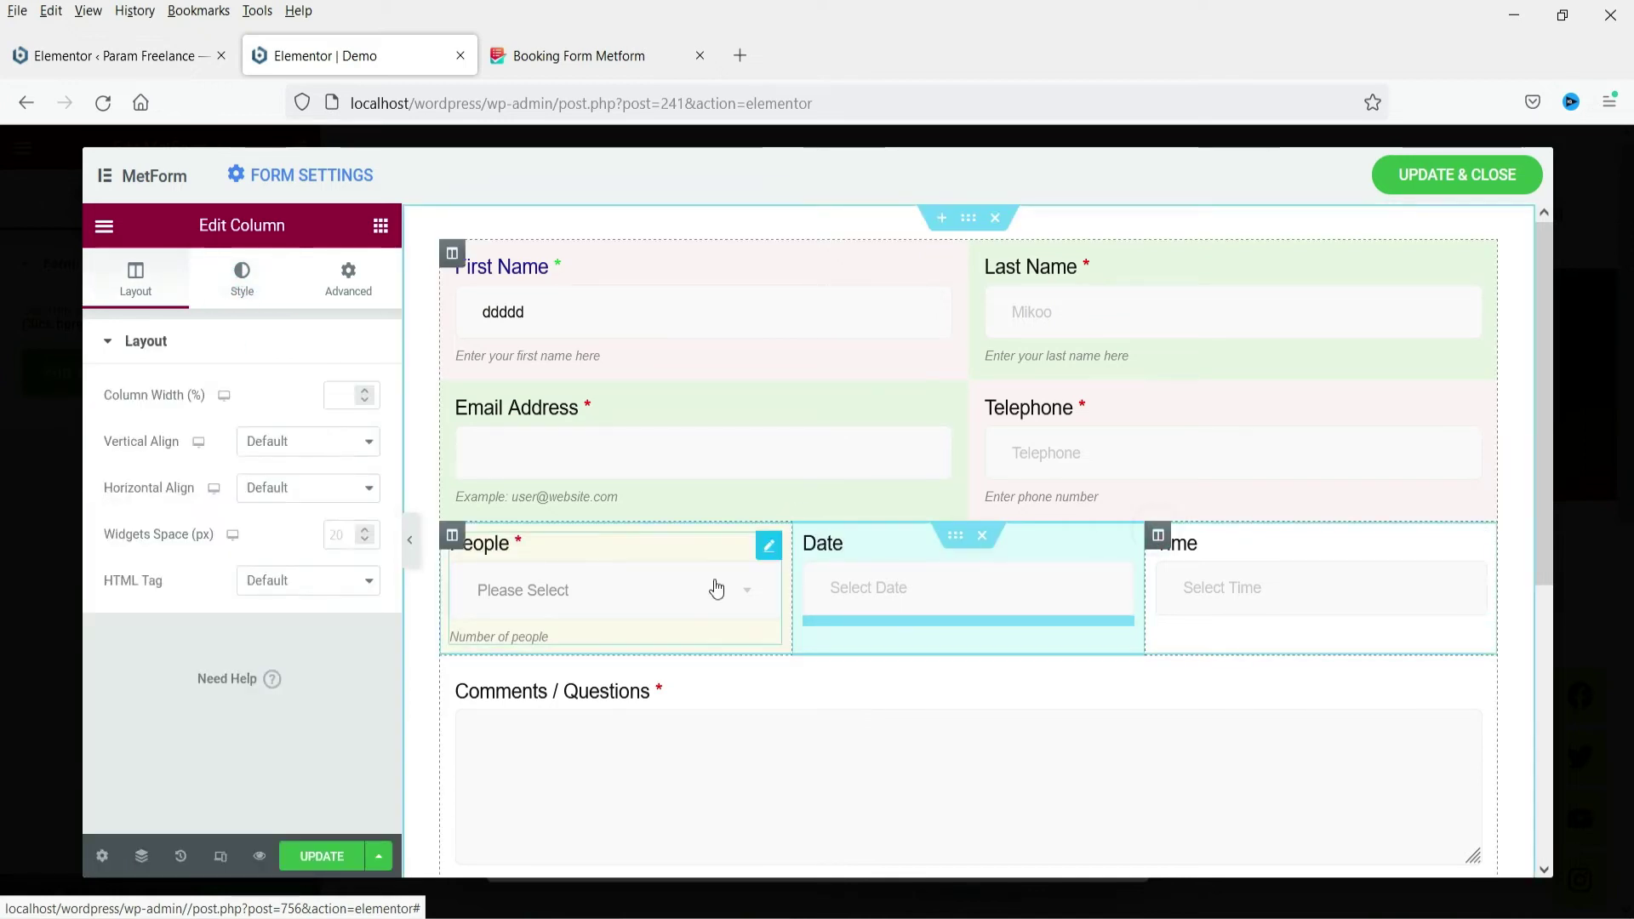
click(242, 277)
click(366, 488)
click(149, 572)
click(467, 710)
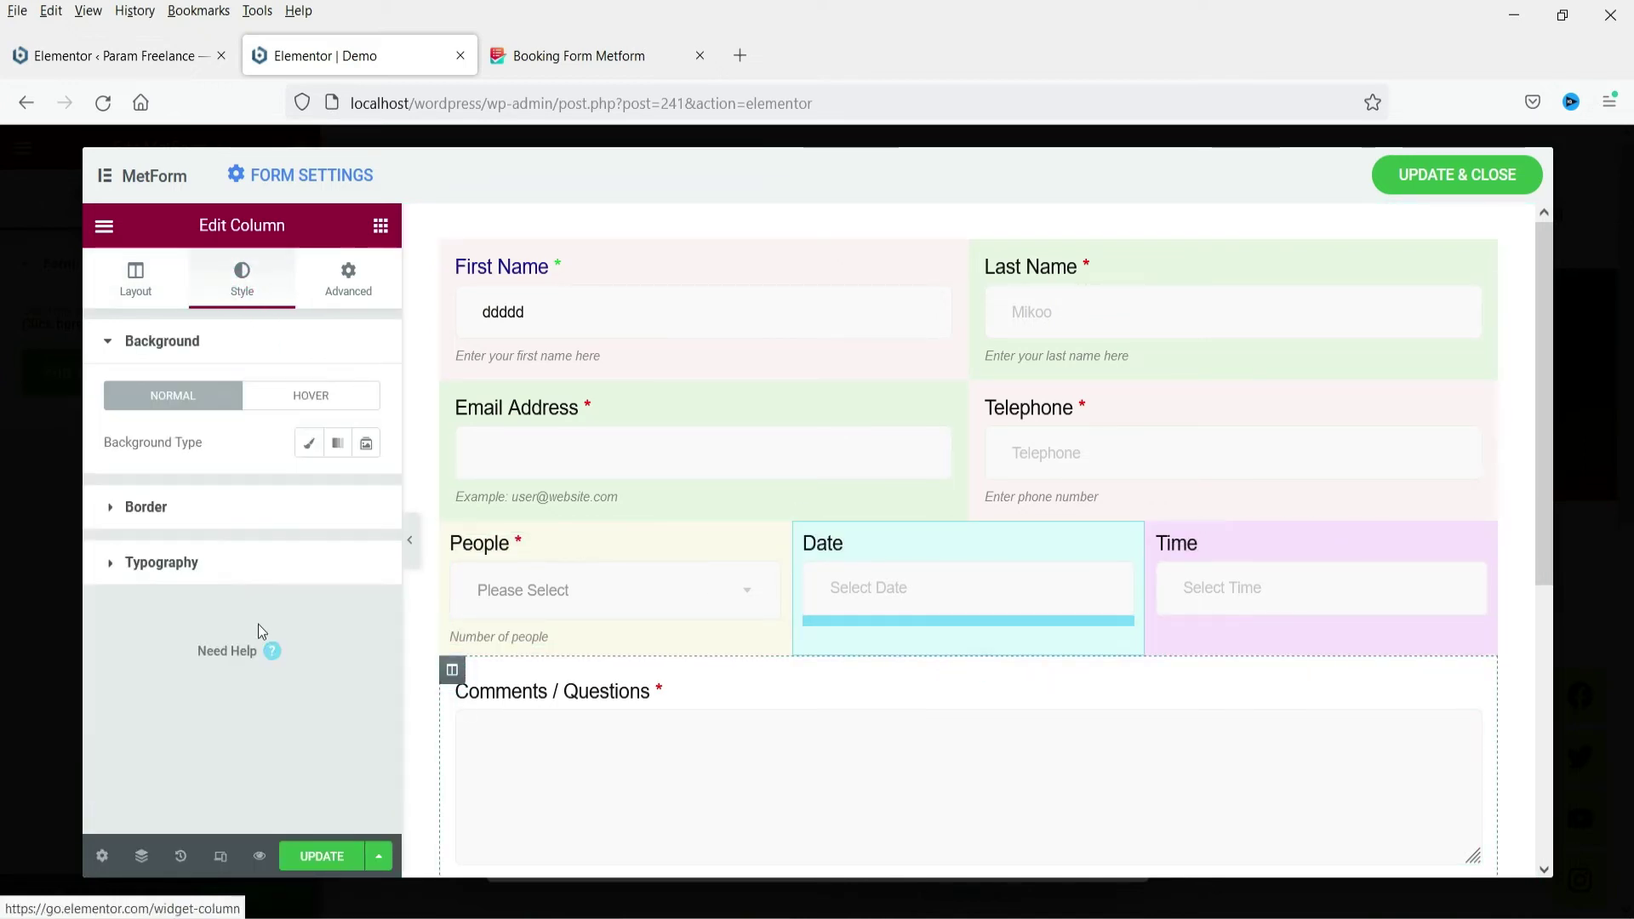
click(366, 489)
drag(312, 776, 359, 776)
click(139, 565)
scroll(503, 694, down, 3)
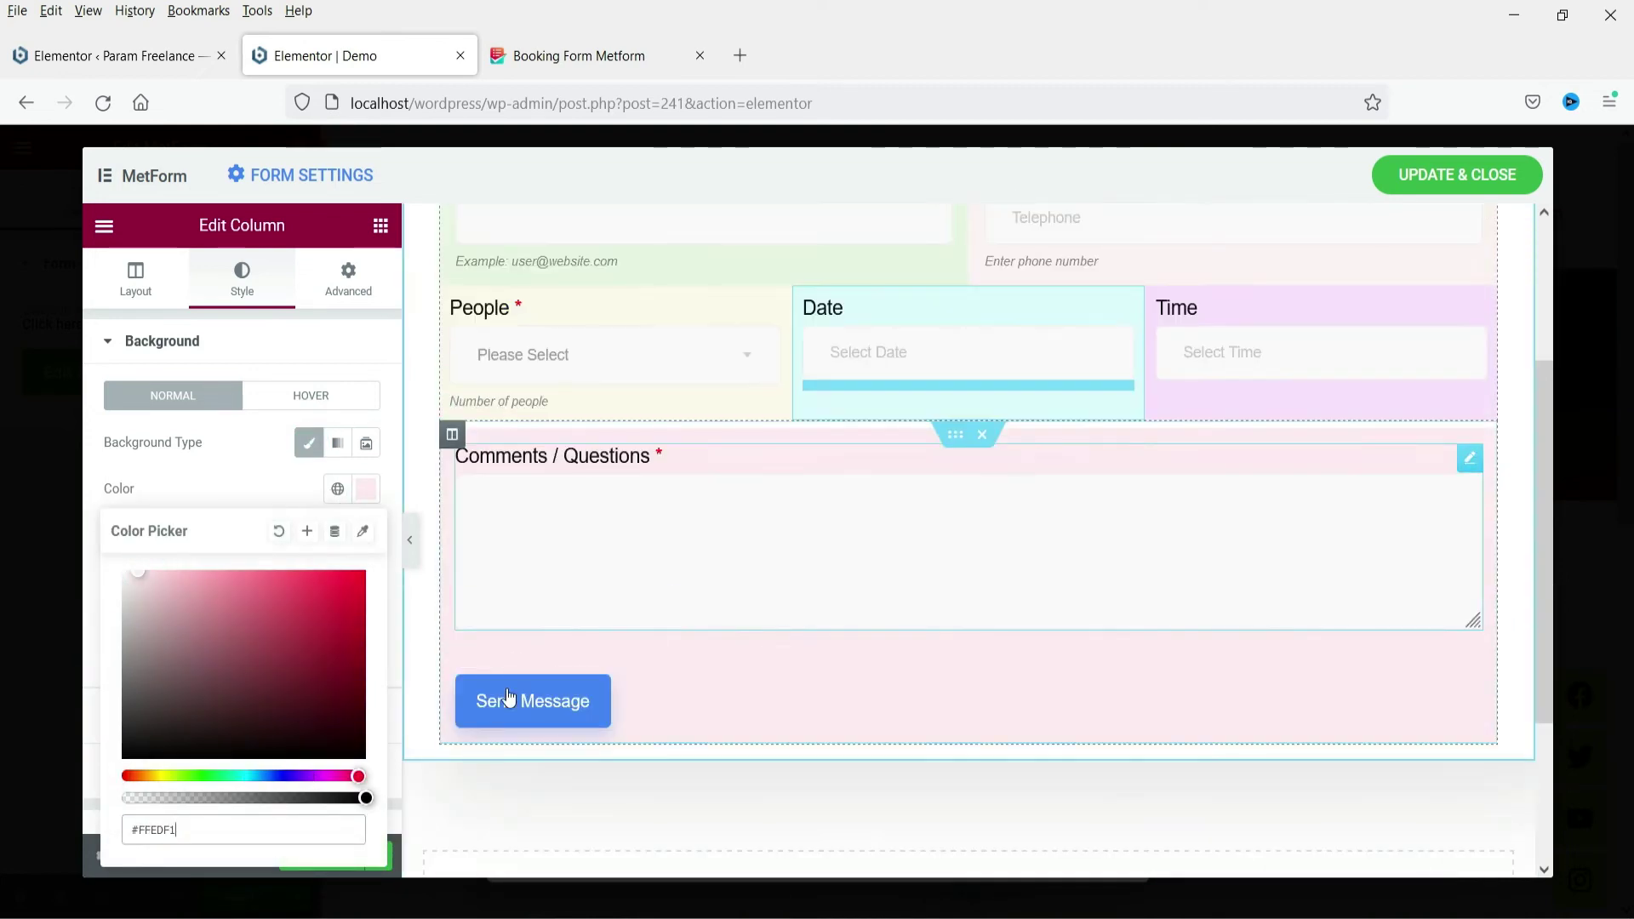
Set the Send Message button background to a deep orange
click(521, 711)
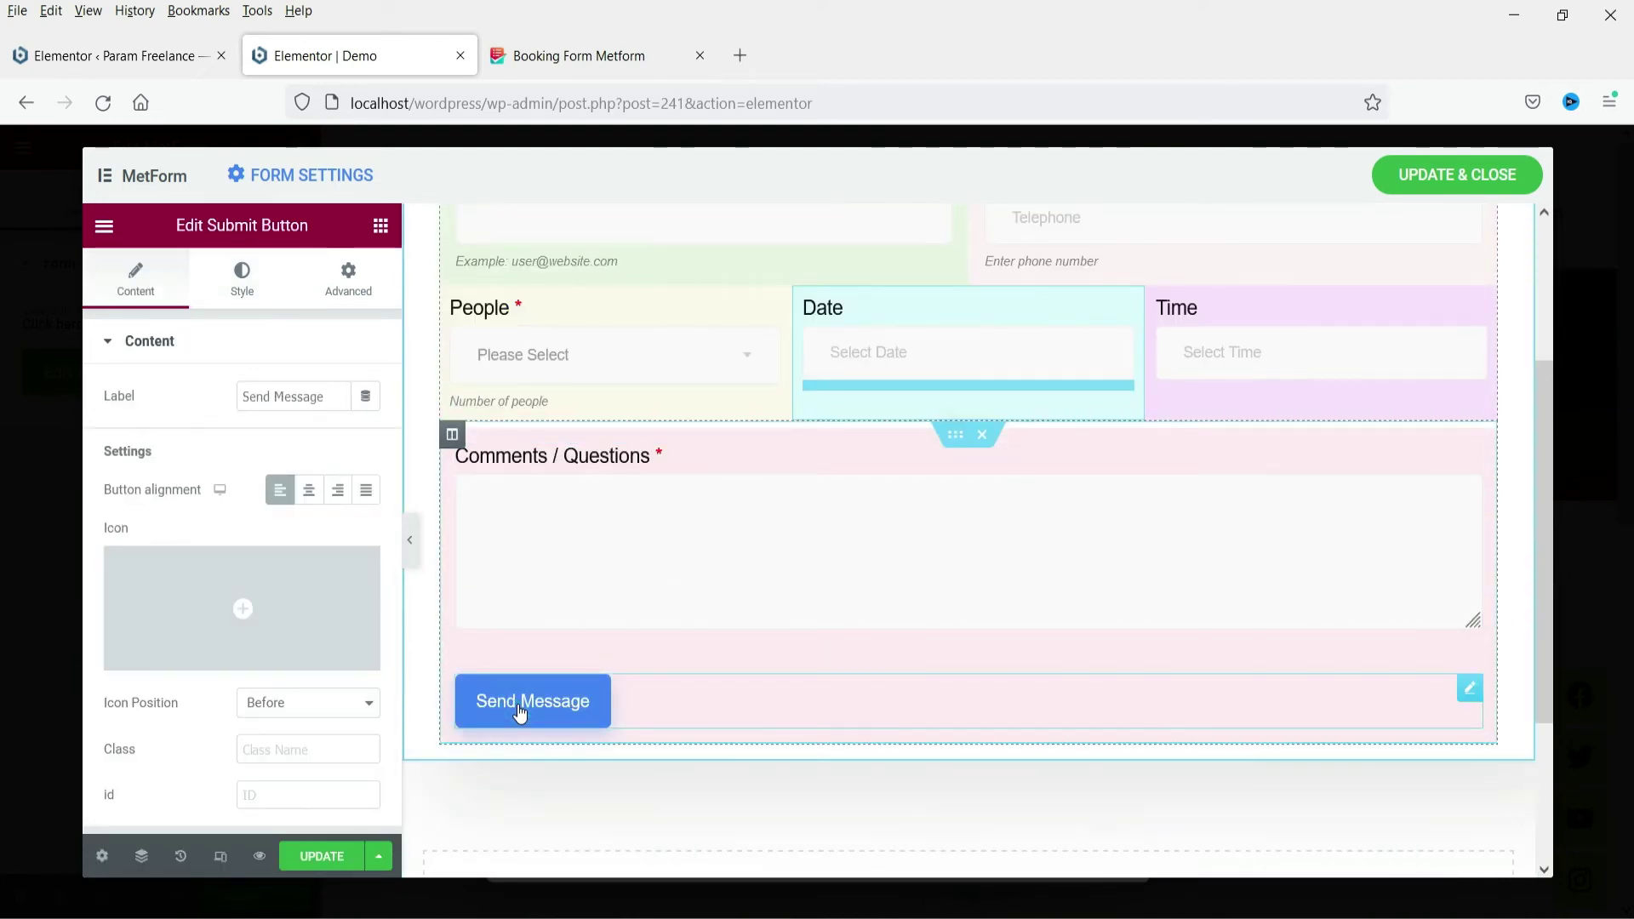
click(240, 274)
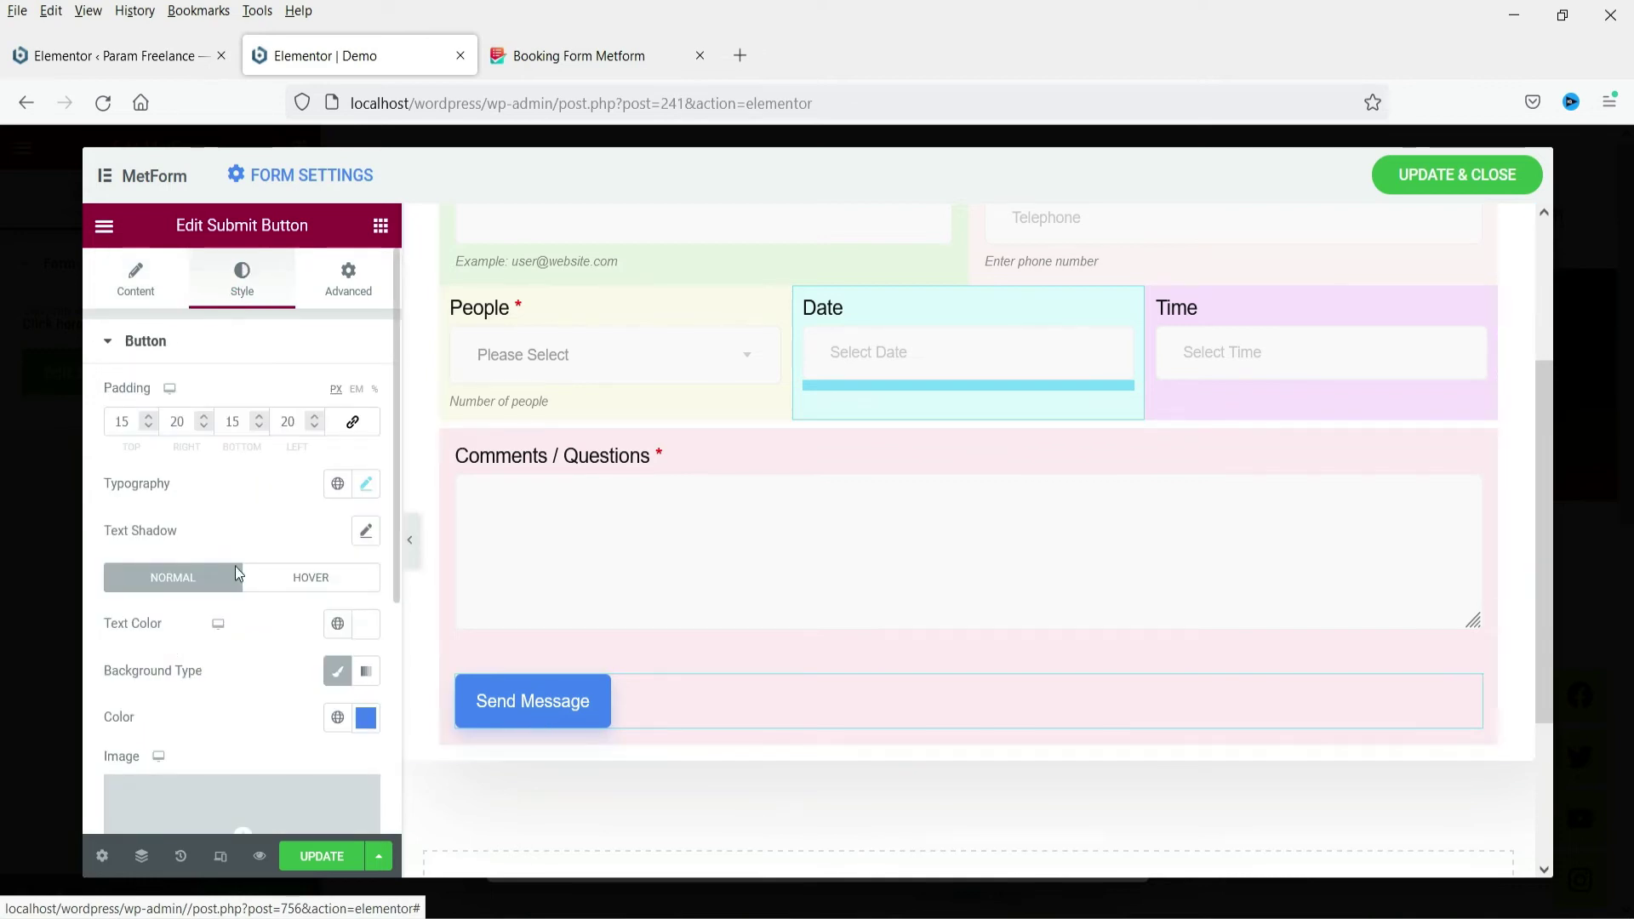
click(337, 717)
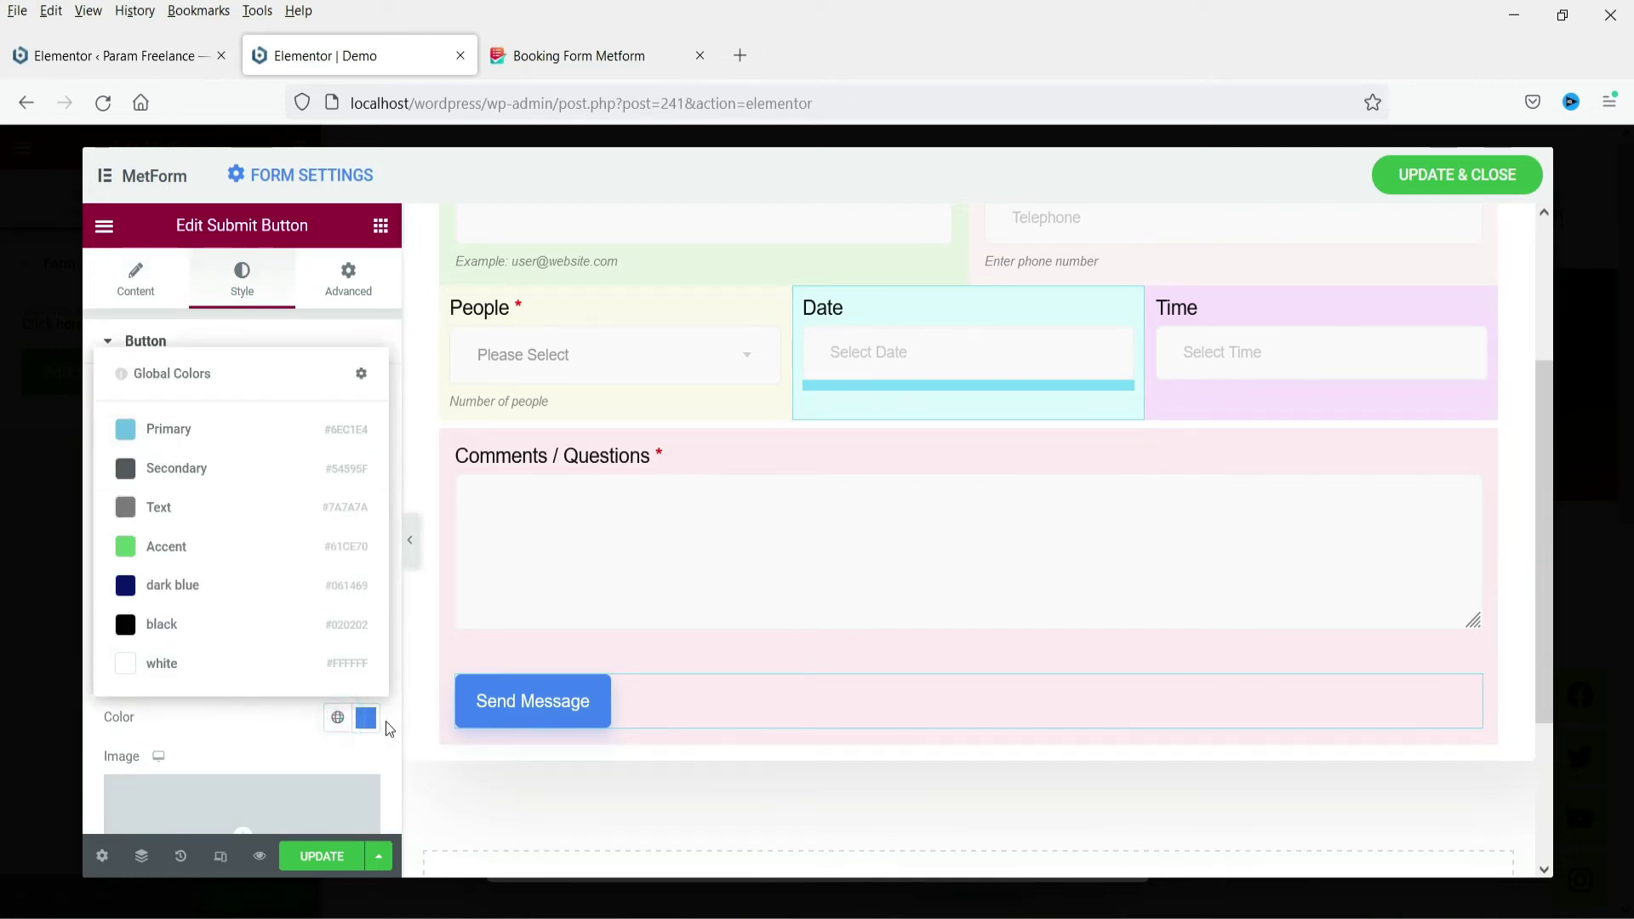
click(366, 718)
click(140, 606)
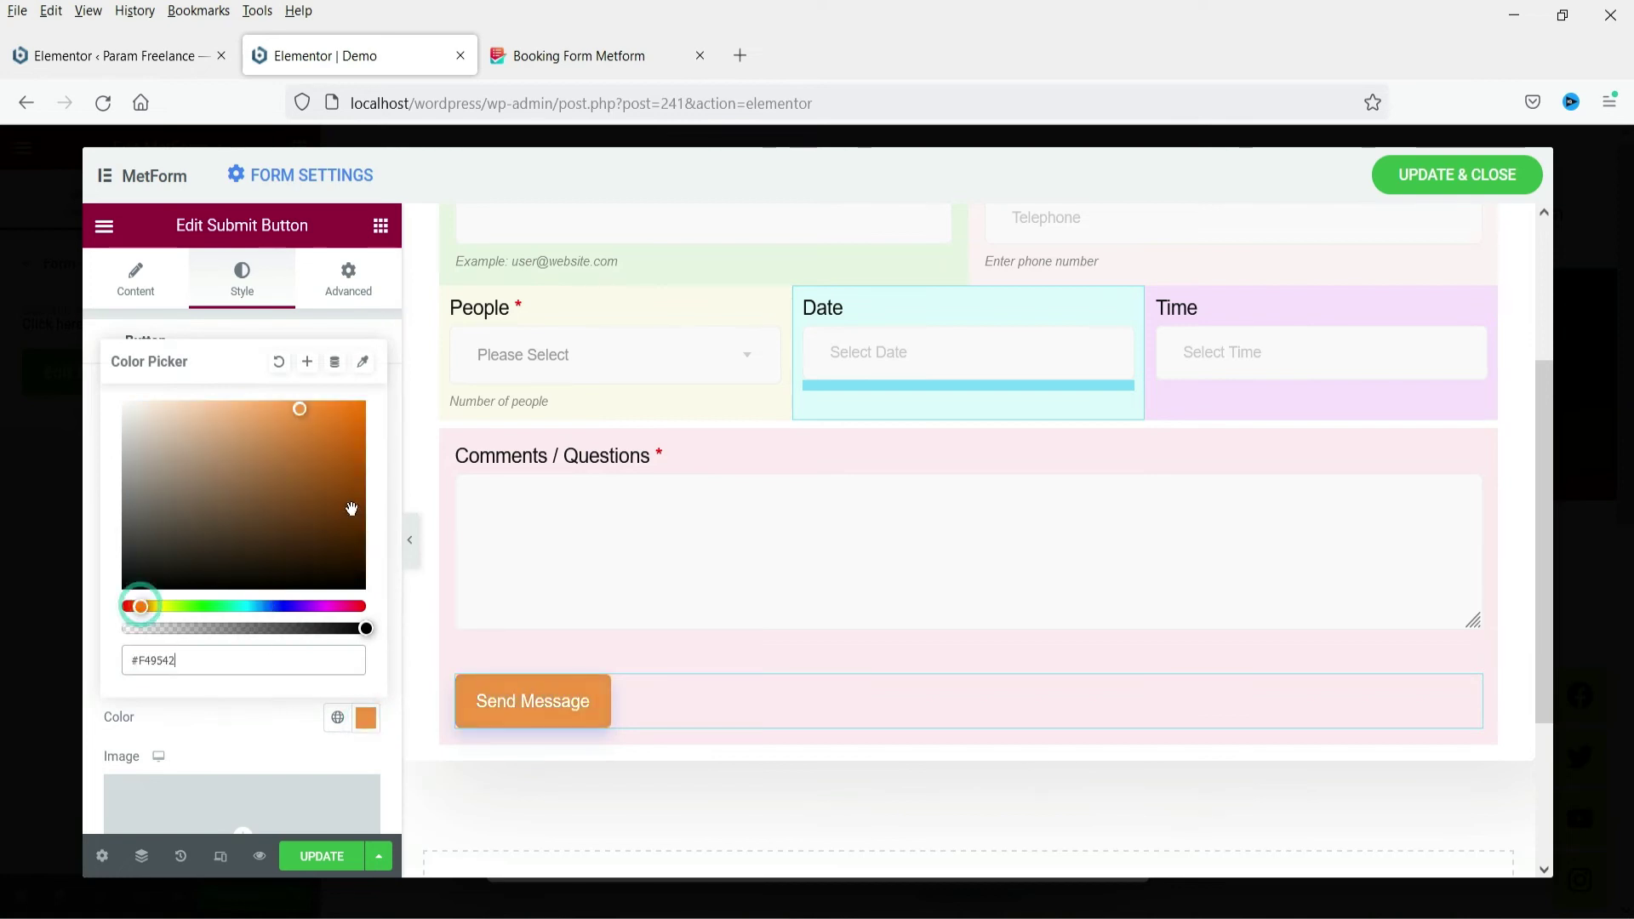
drag(352, 508, 346, 453)
Relabel the button 'Submit', keep it left-aligned, and update the form
click(128, 289)
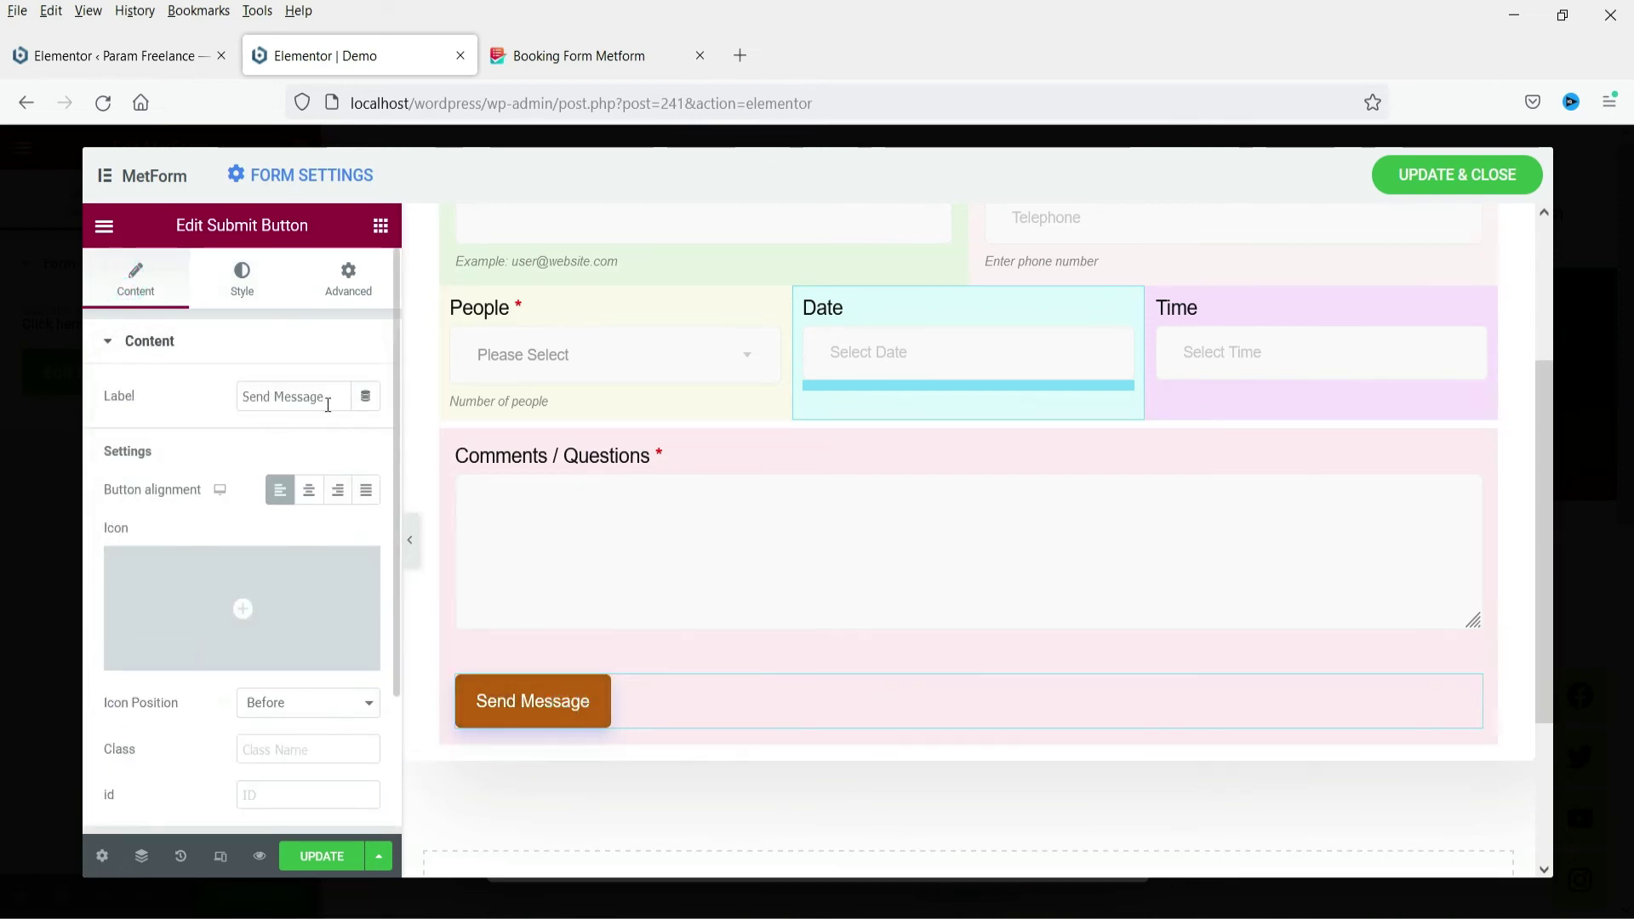
triple_click(289, 400)
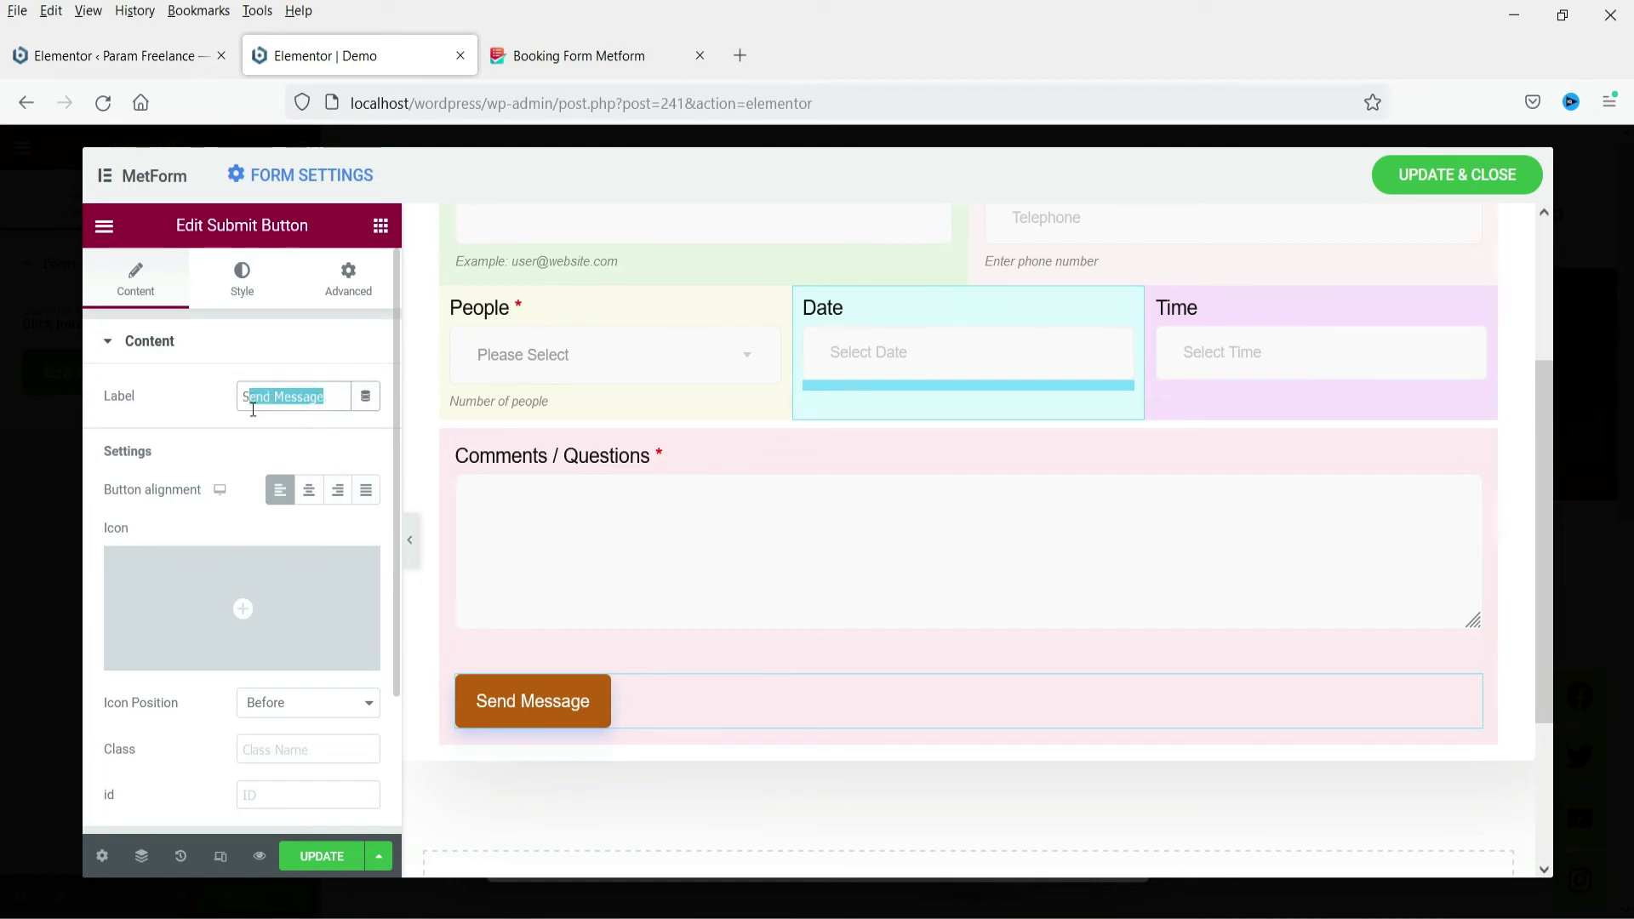
text(Submit)
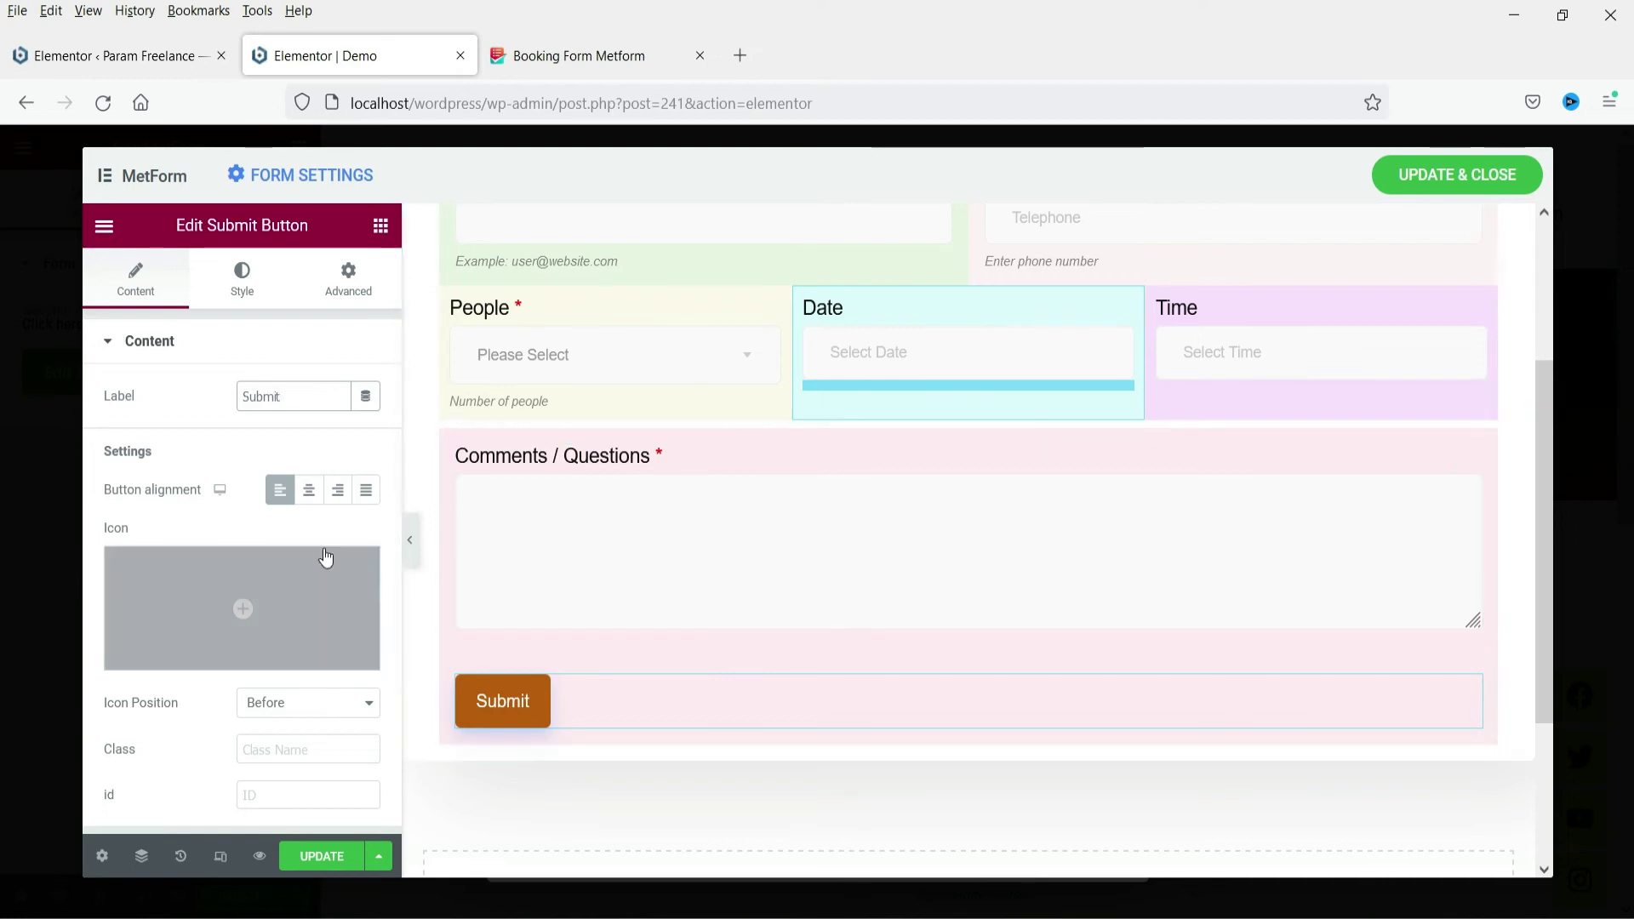
click(310, 494)
click(281, 490)
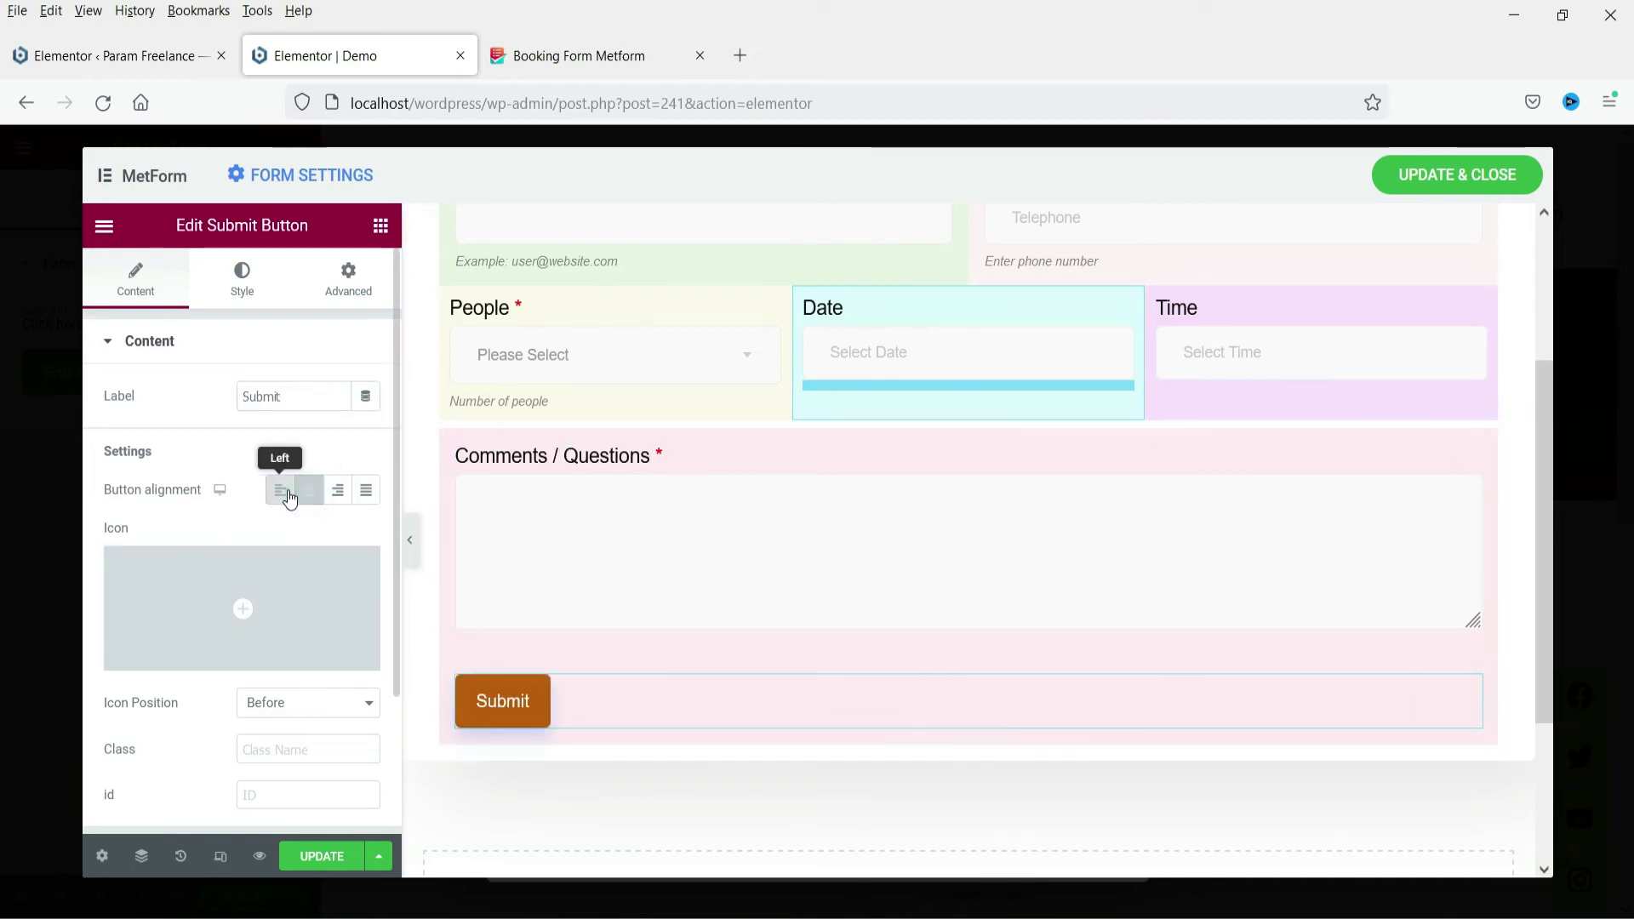
scroll(201, 486, down, 2)
scroll(204, 434, up, 2)
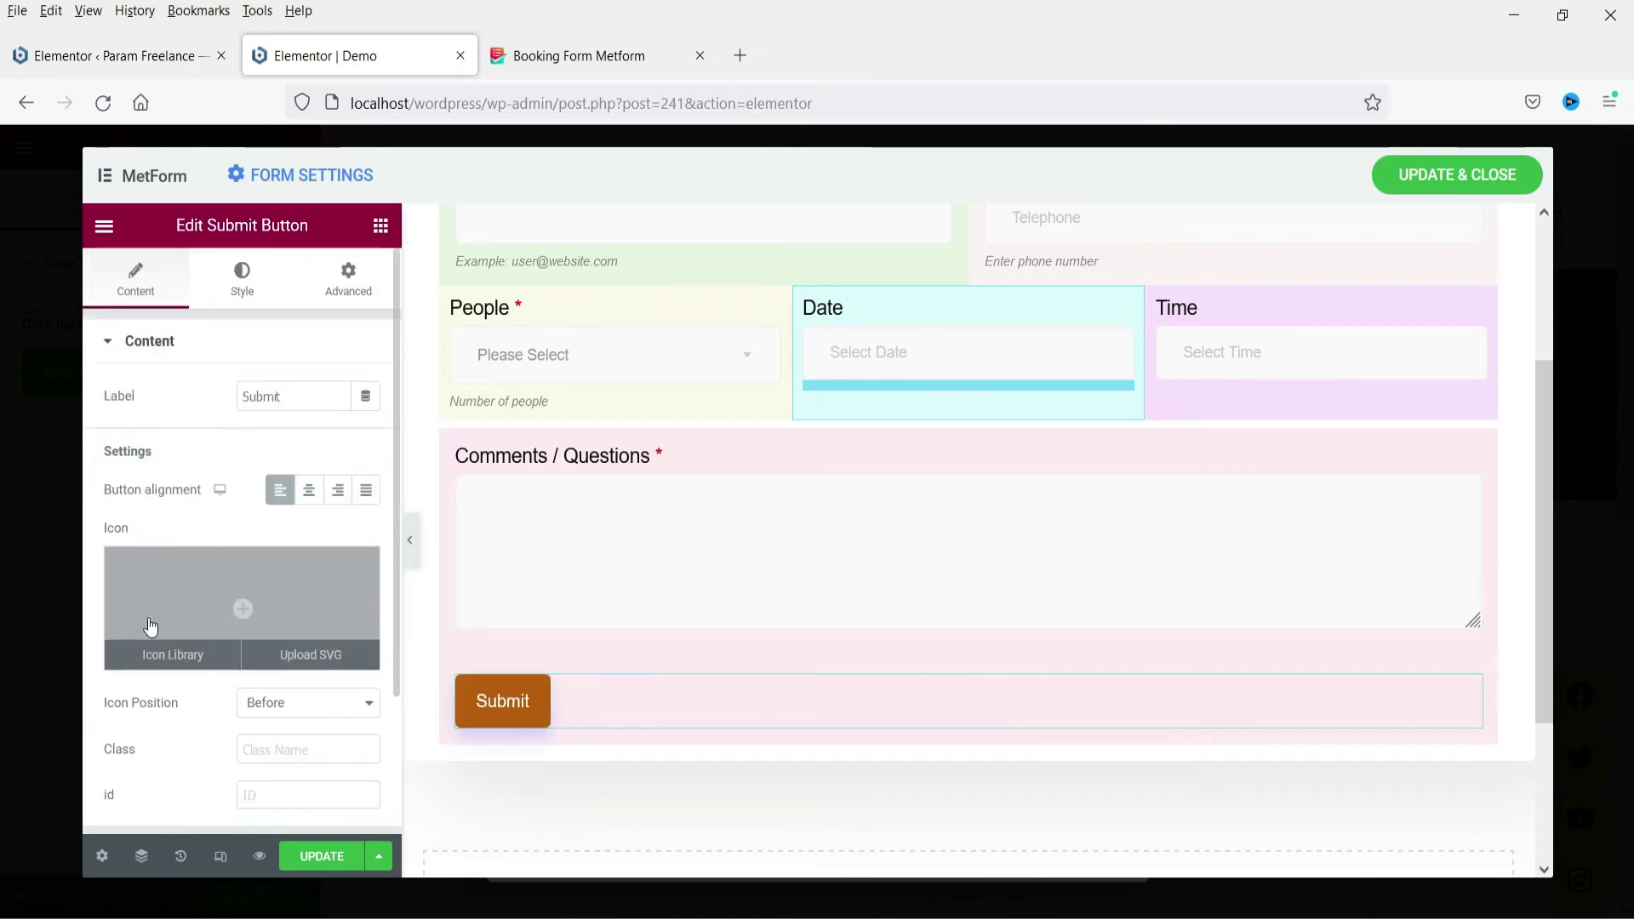
scroll(177, 555, down, 2)
scroll(247, 655, up, 2)
scroll(800, 514, up, 3)
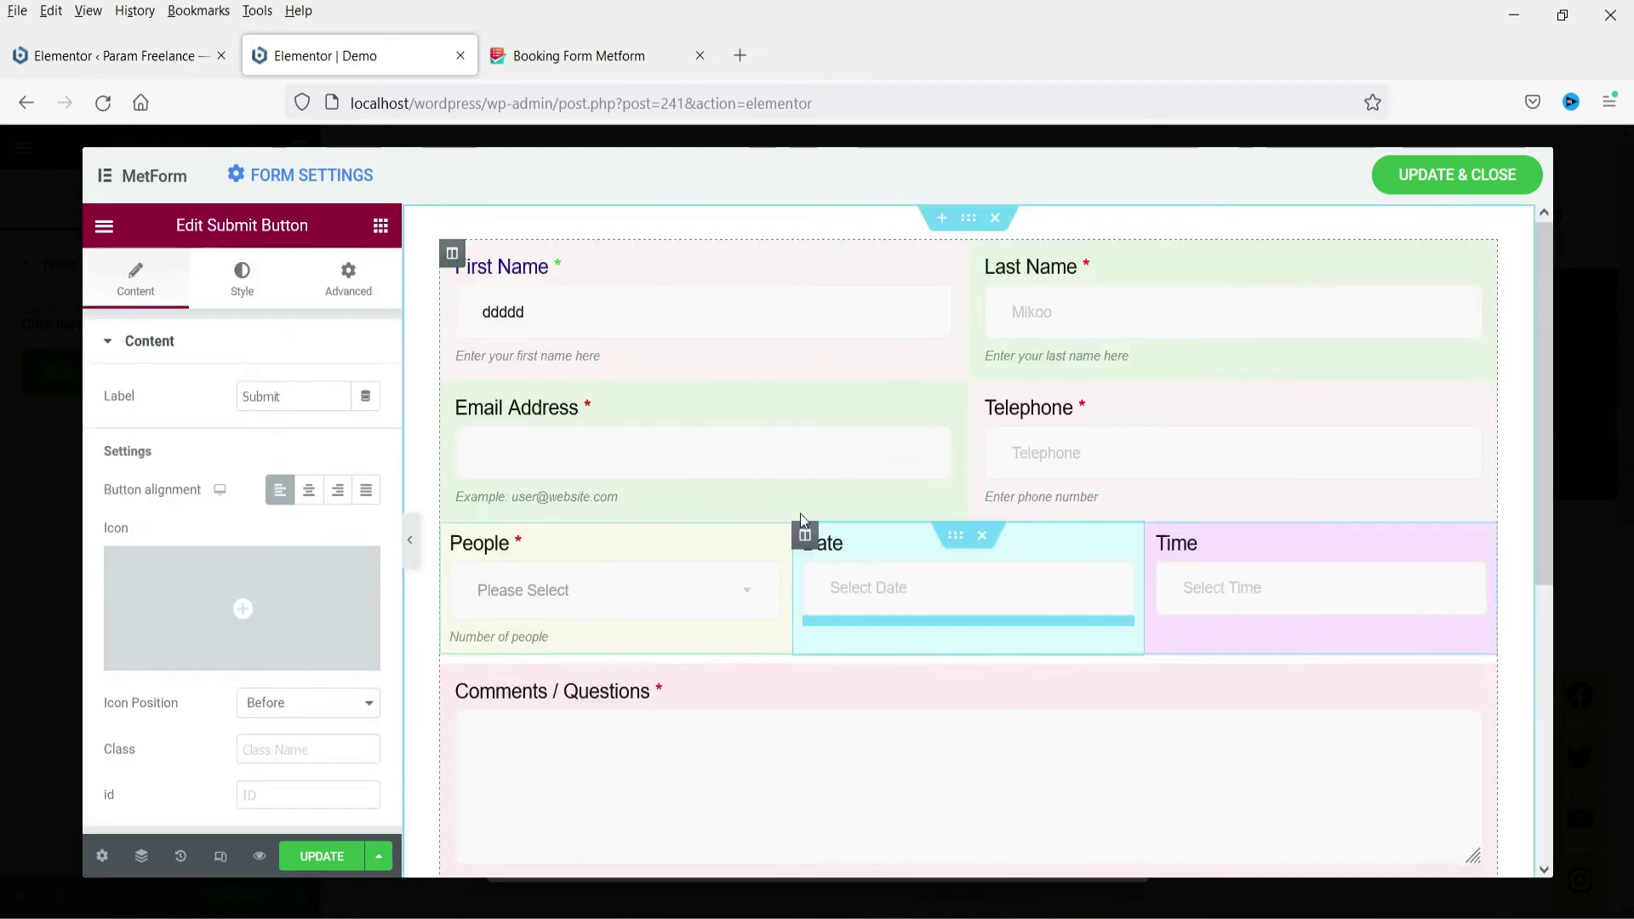
click(327, 865)
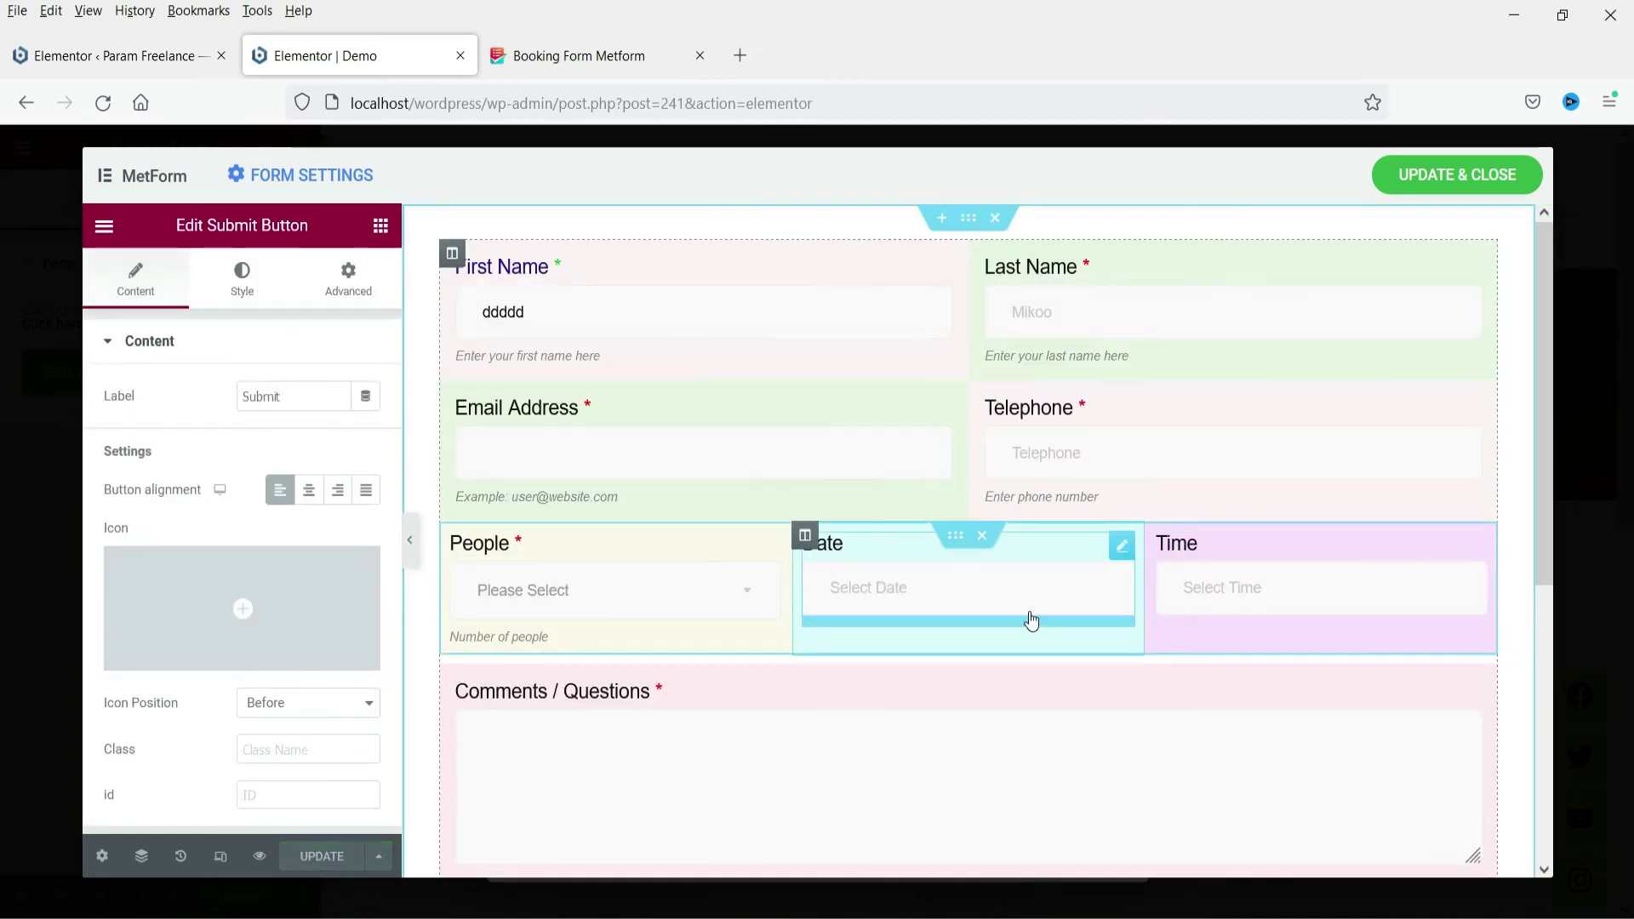
click(303, 176)
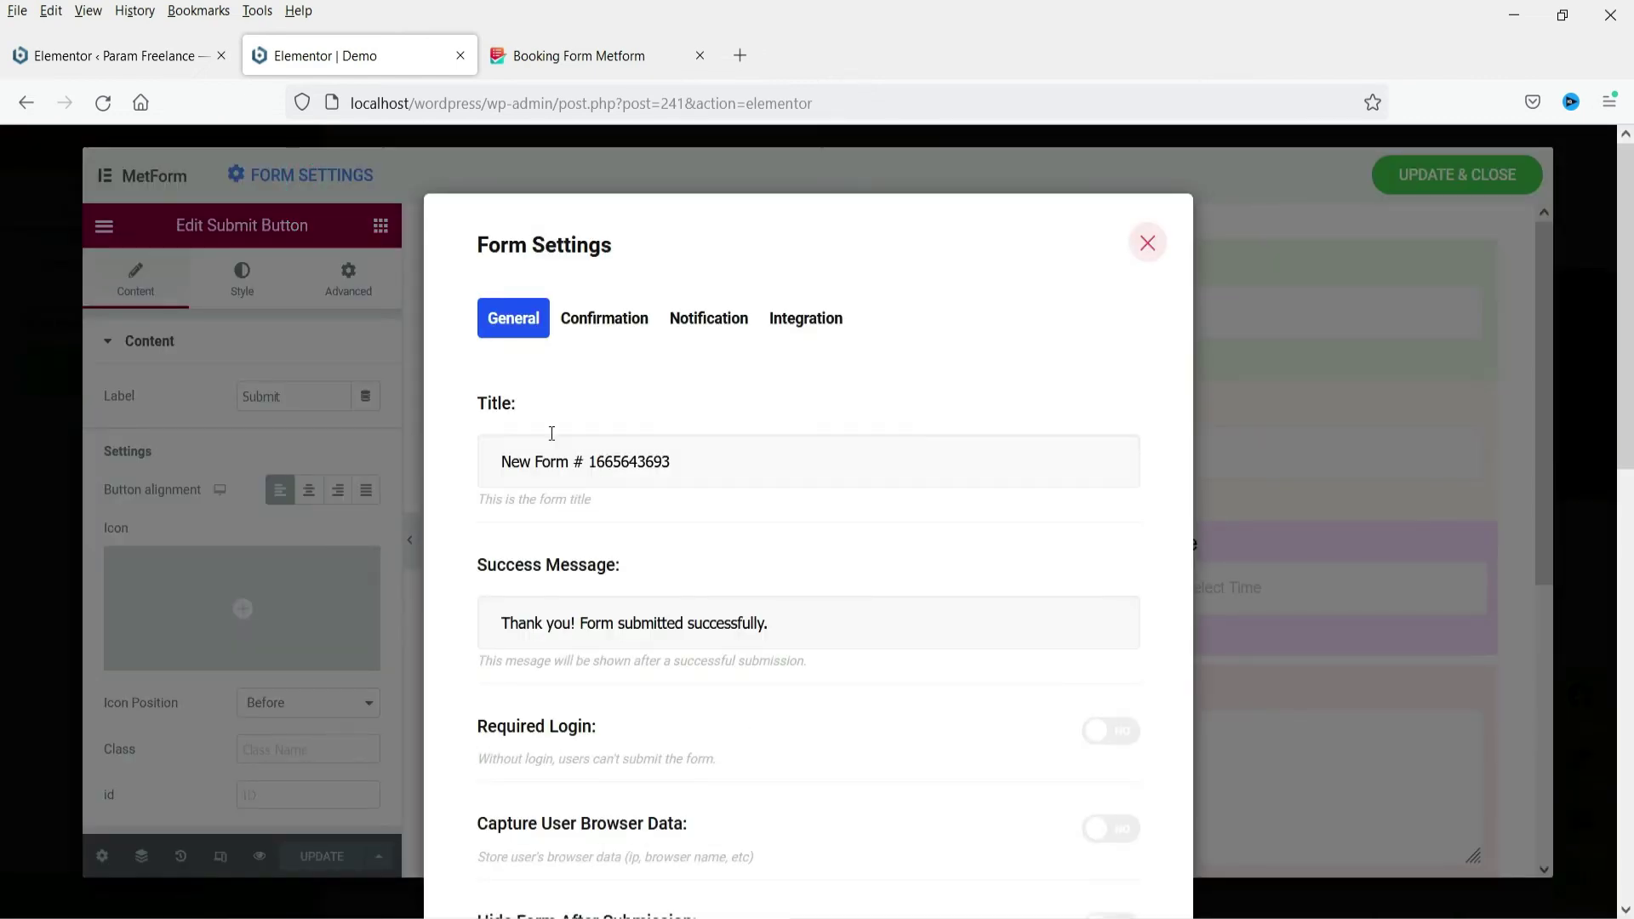
Rename the form title to 'Contact Form' in the General settings
triple_click(746, 465)
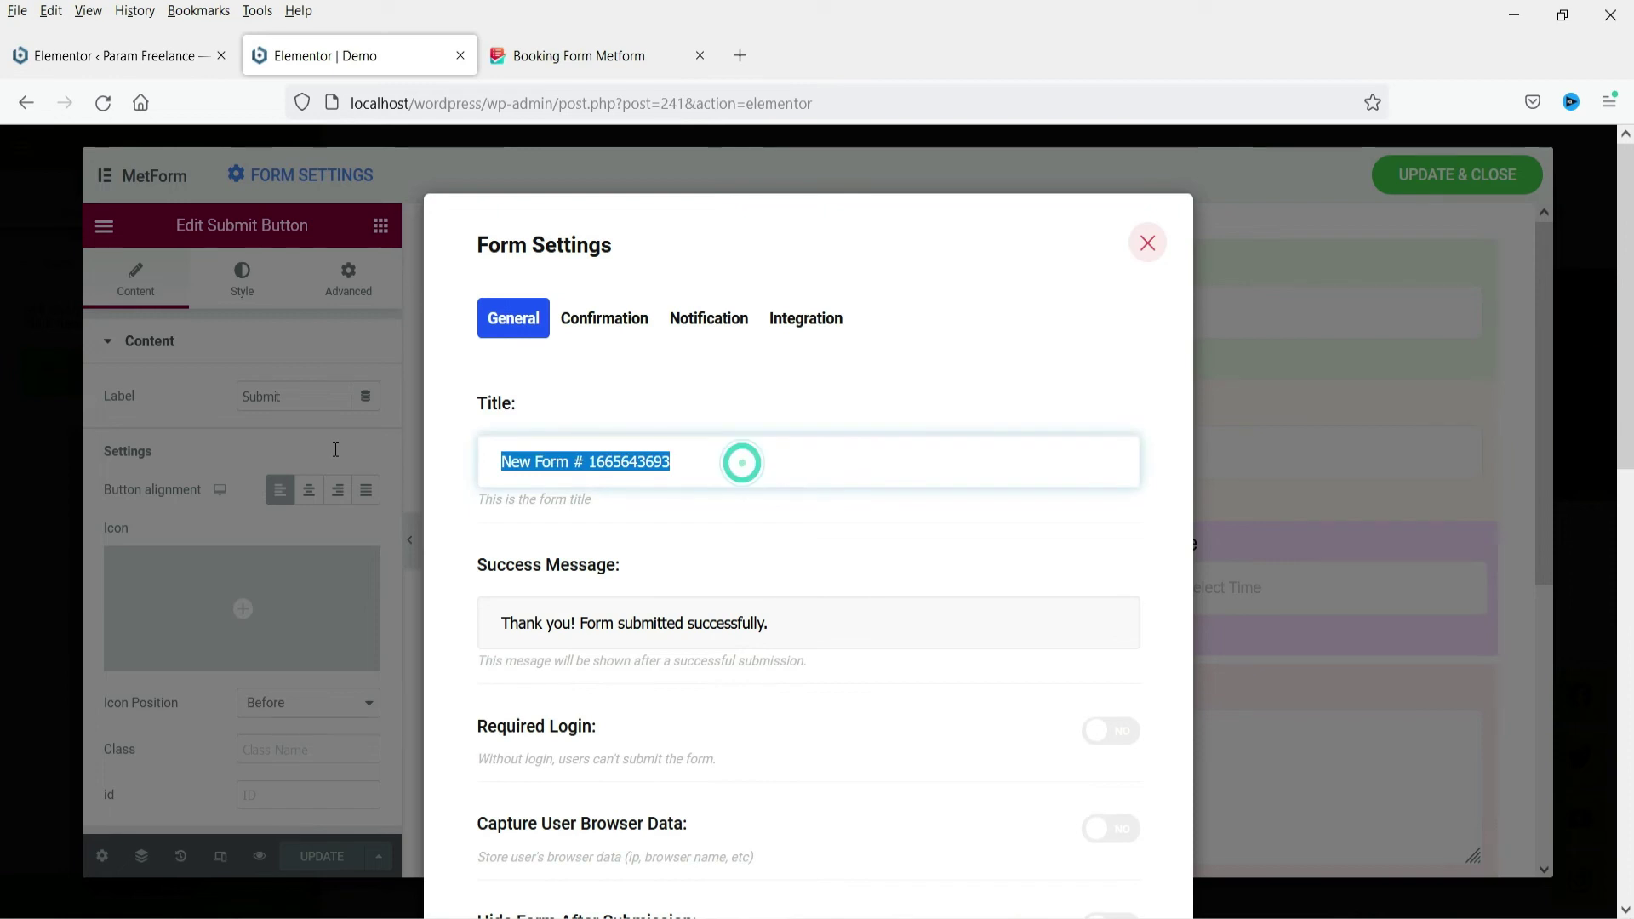
text(Contact FO)
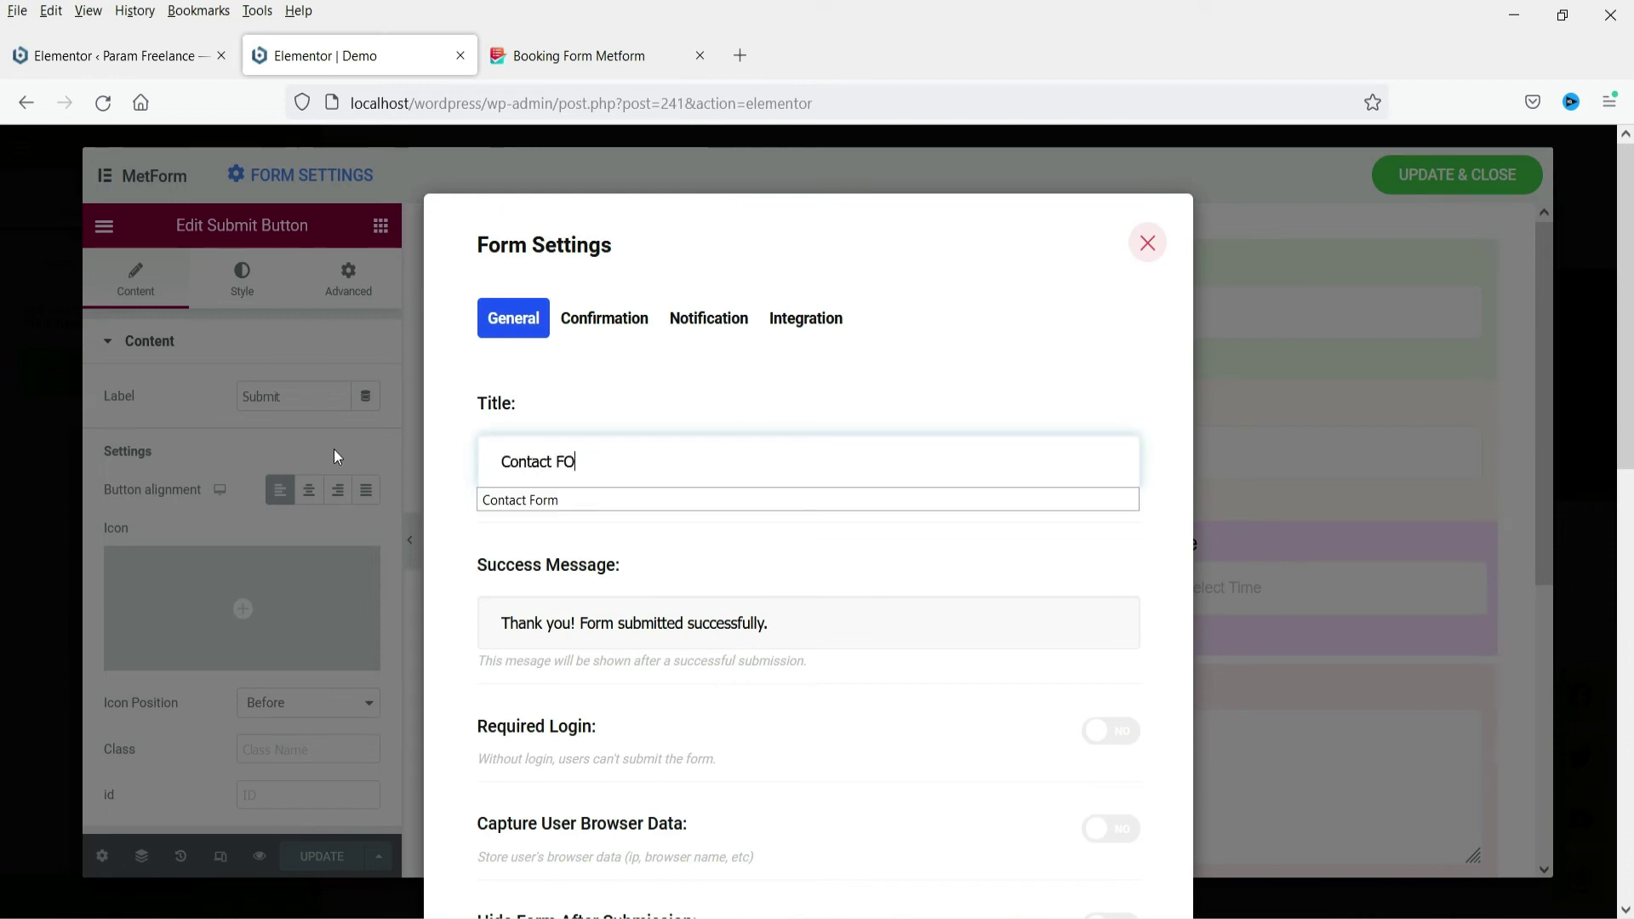
key(BackSpace)
text(orm)
Review the General options, including the redirect link field, then show the Confirmation settings
scroll(624, 587, down, 5)
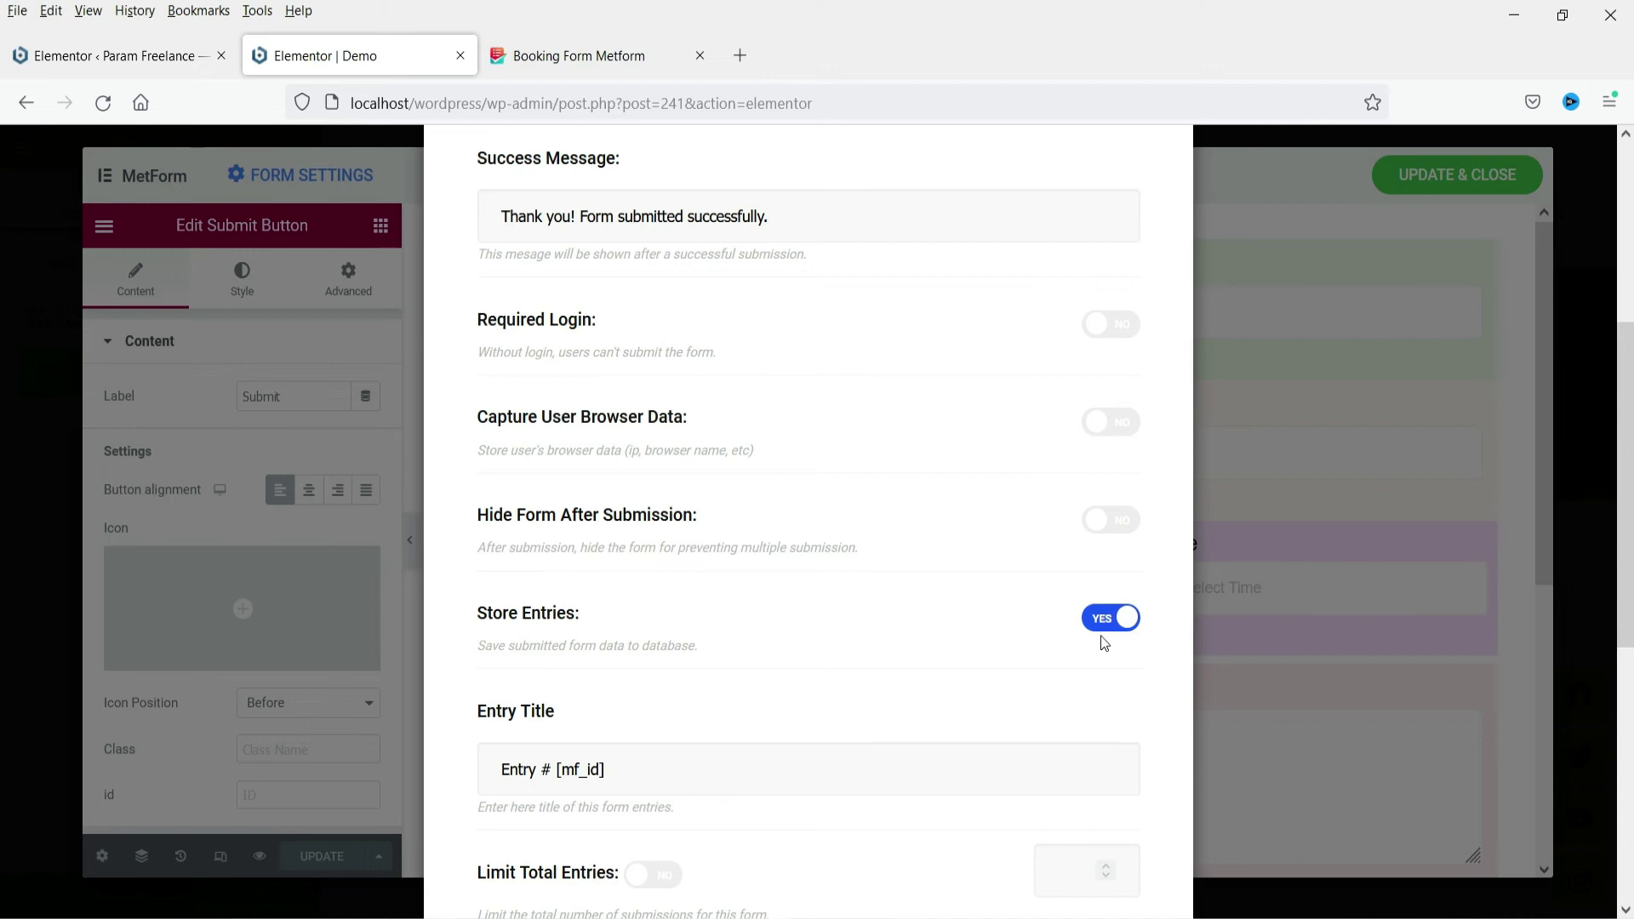
scroll(830, 621, down, 5)
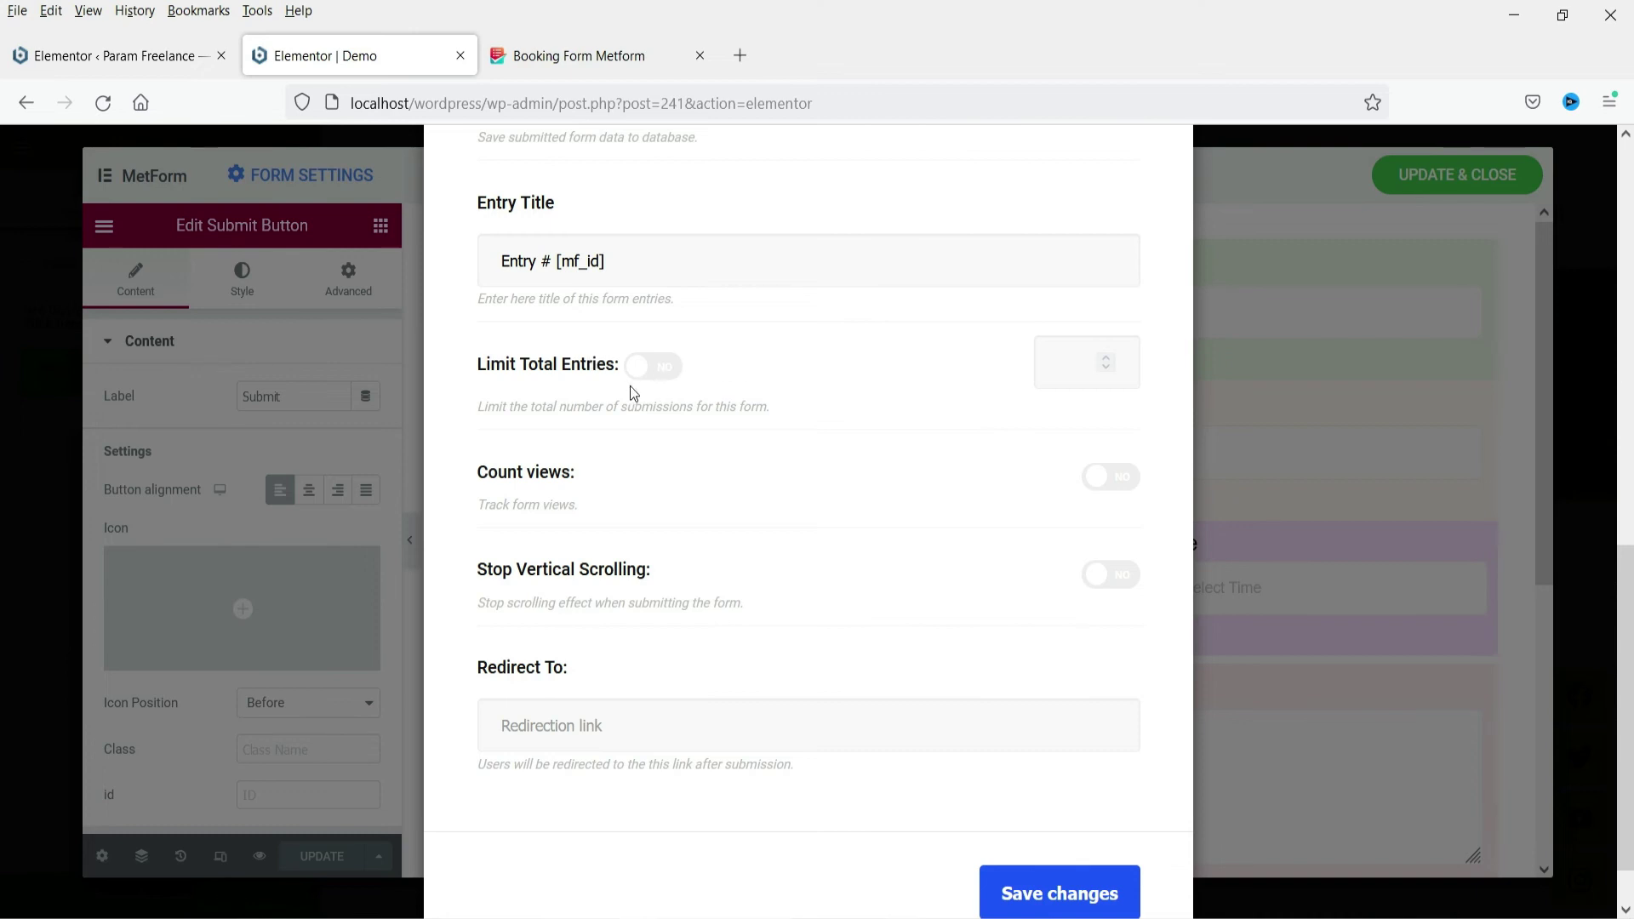
click(518, 734)
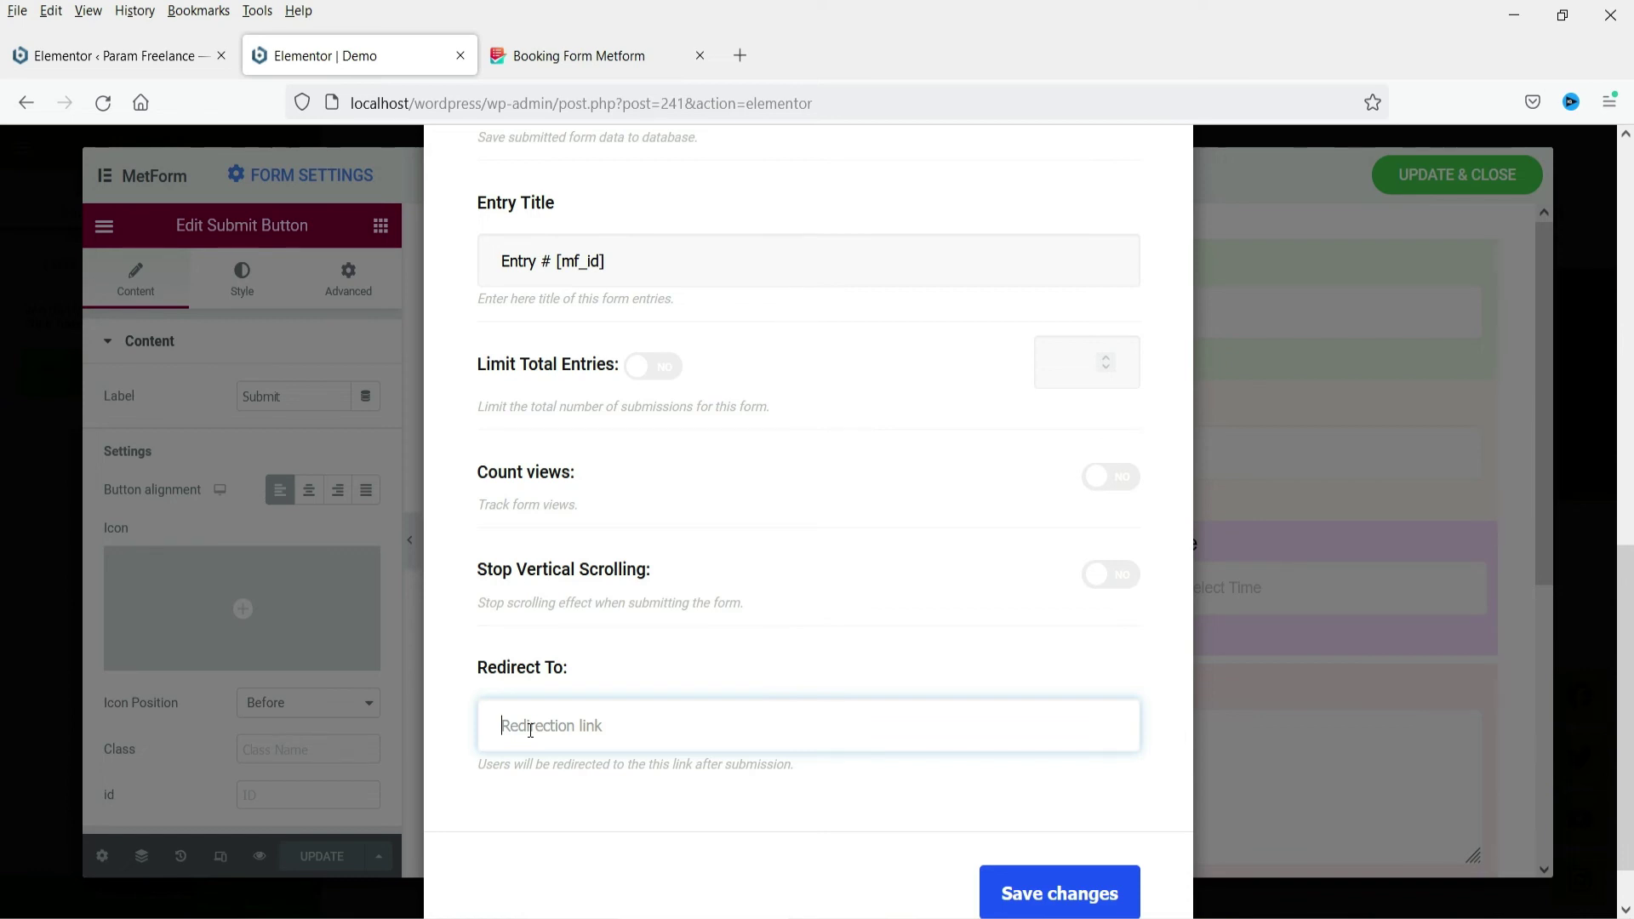
scroll(730, 596, up, 10)
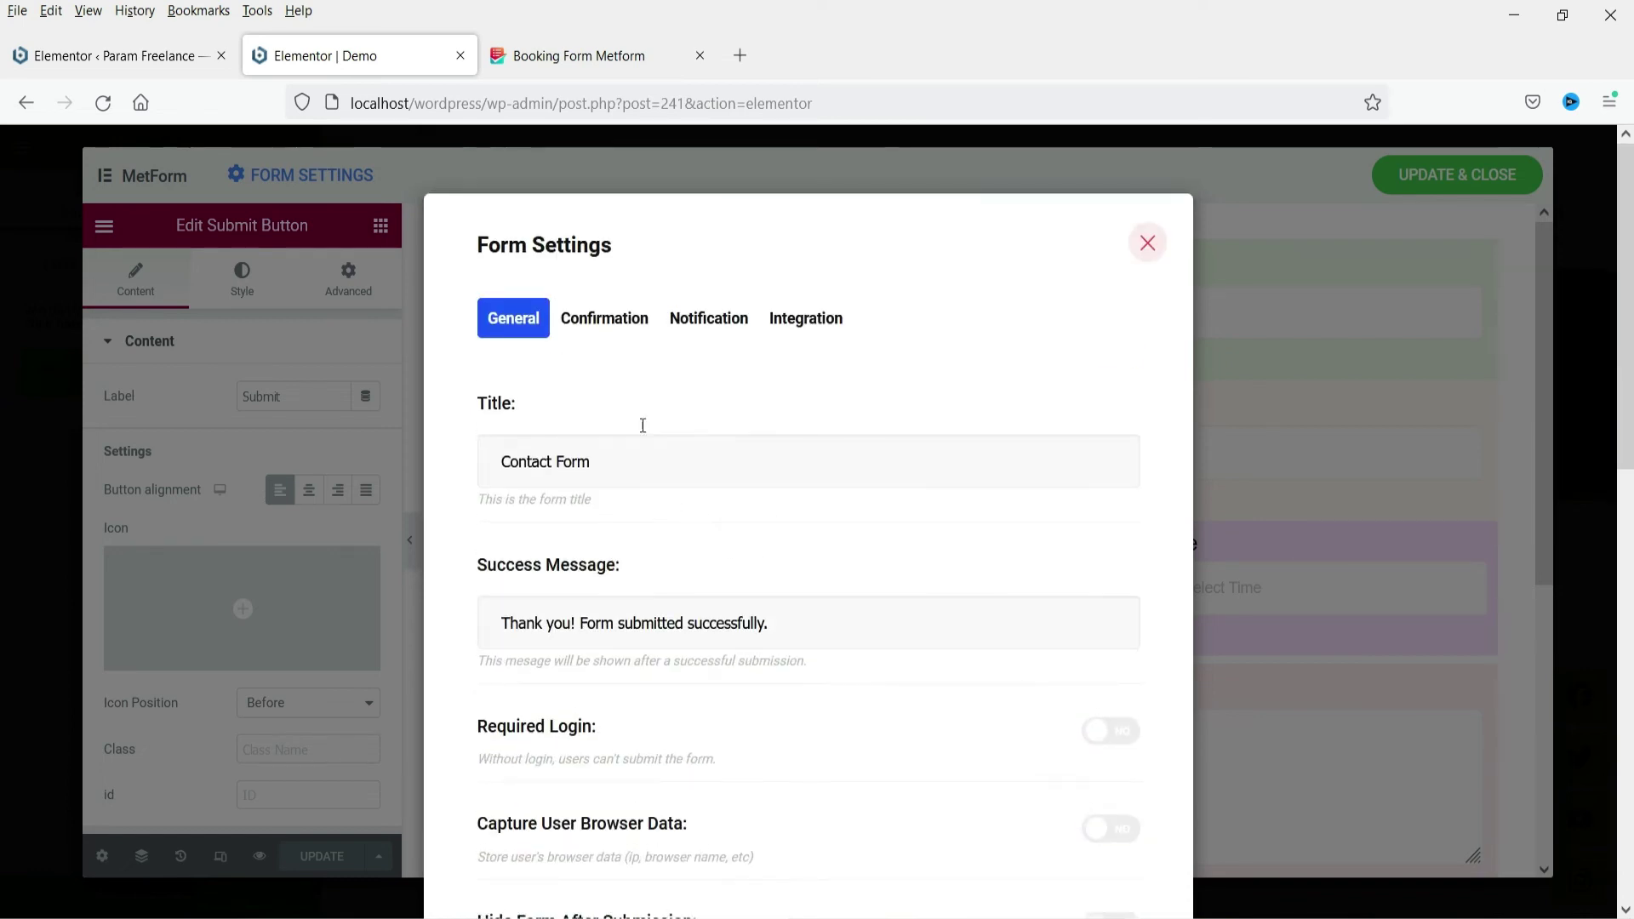
click(598, 324)
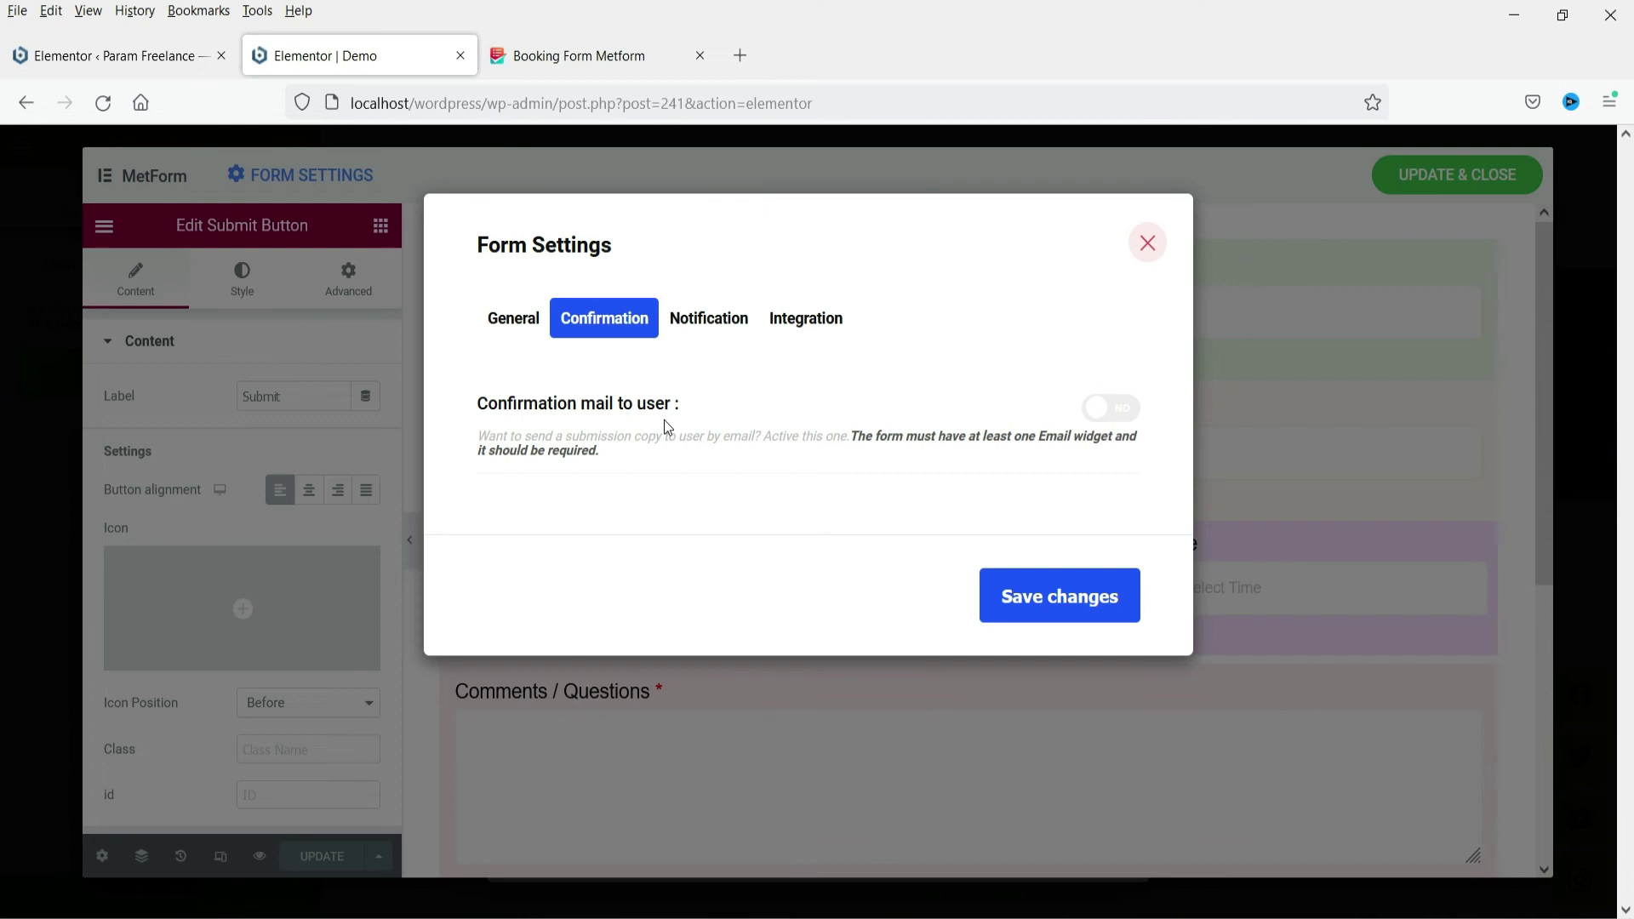
Toggle confirmation mail to user on and back off, then enable notification mail to admin
click(1104, 411)
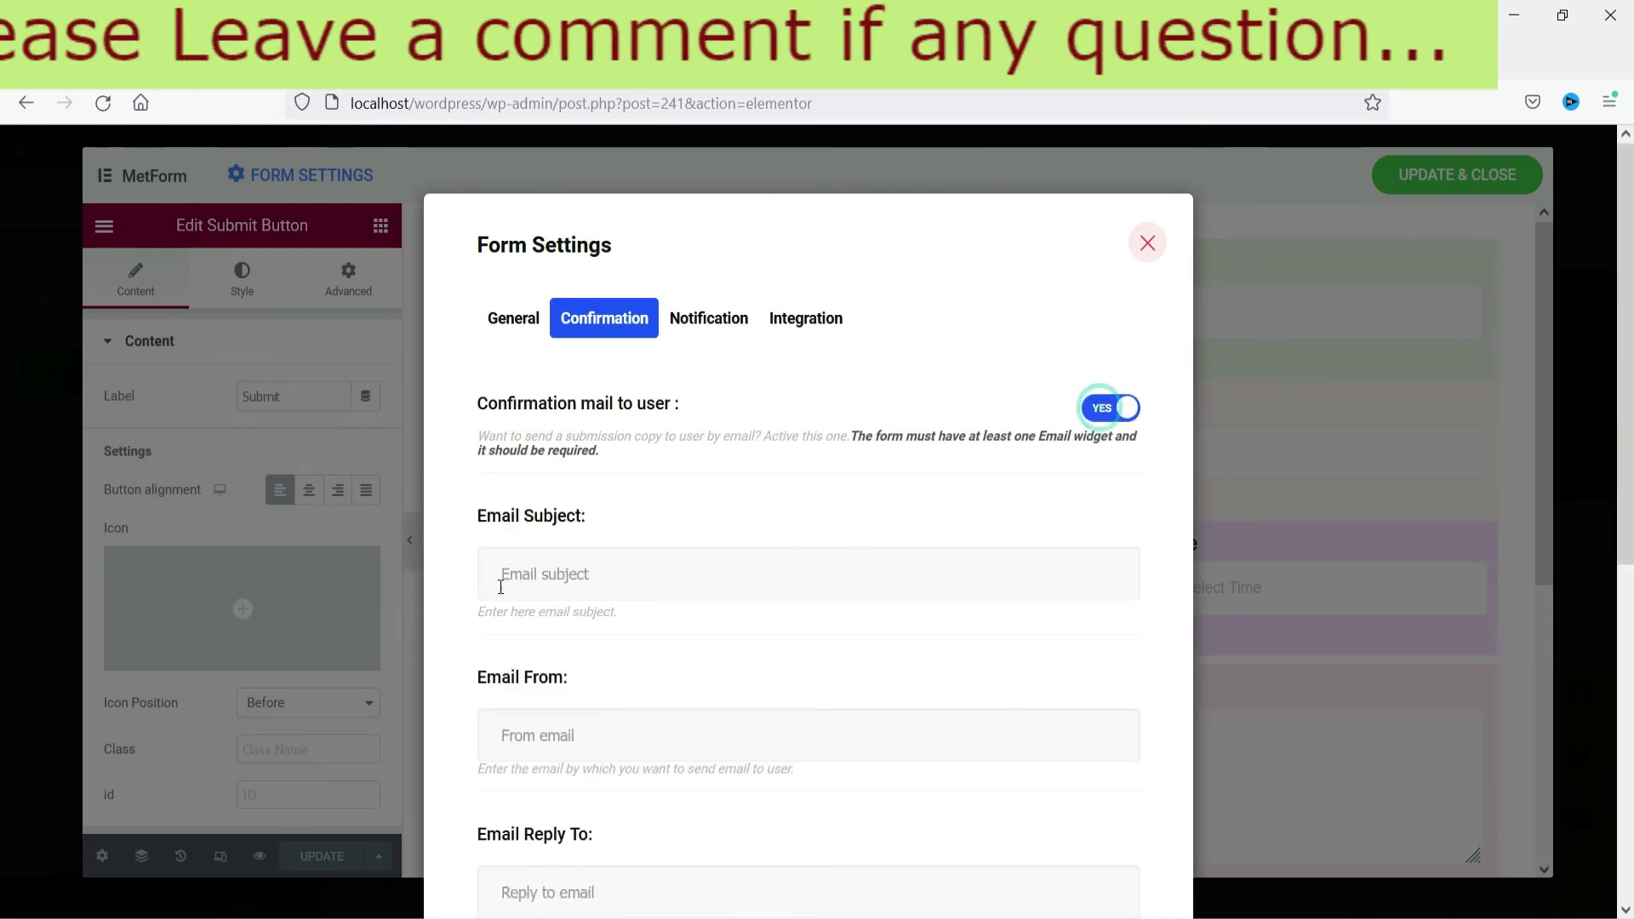
scroll(596, 562, down, 1)
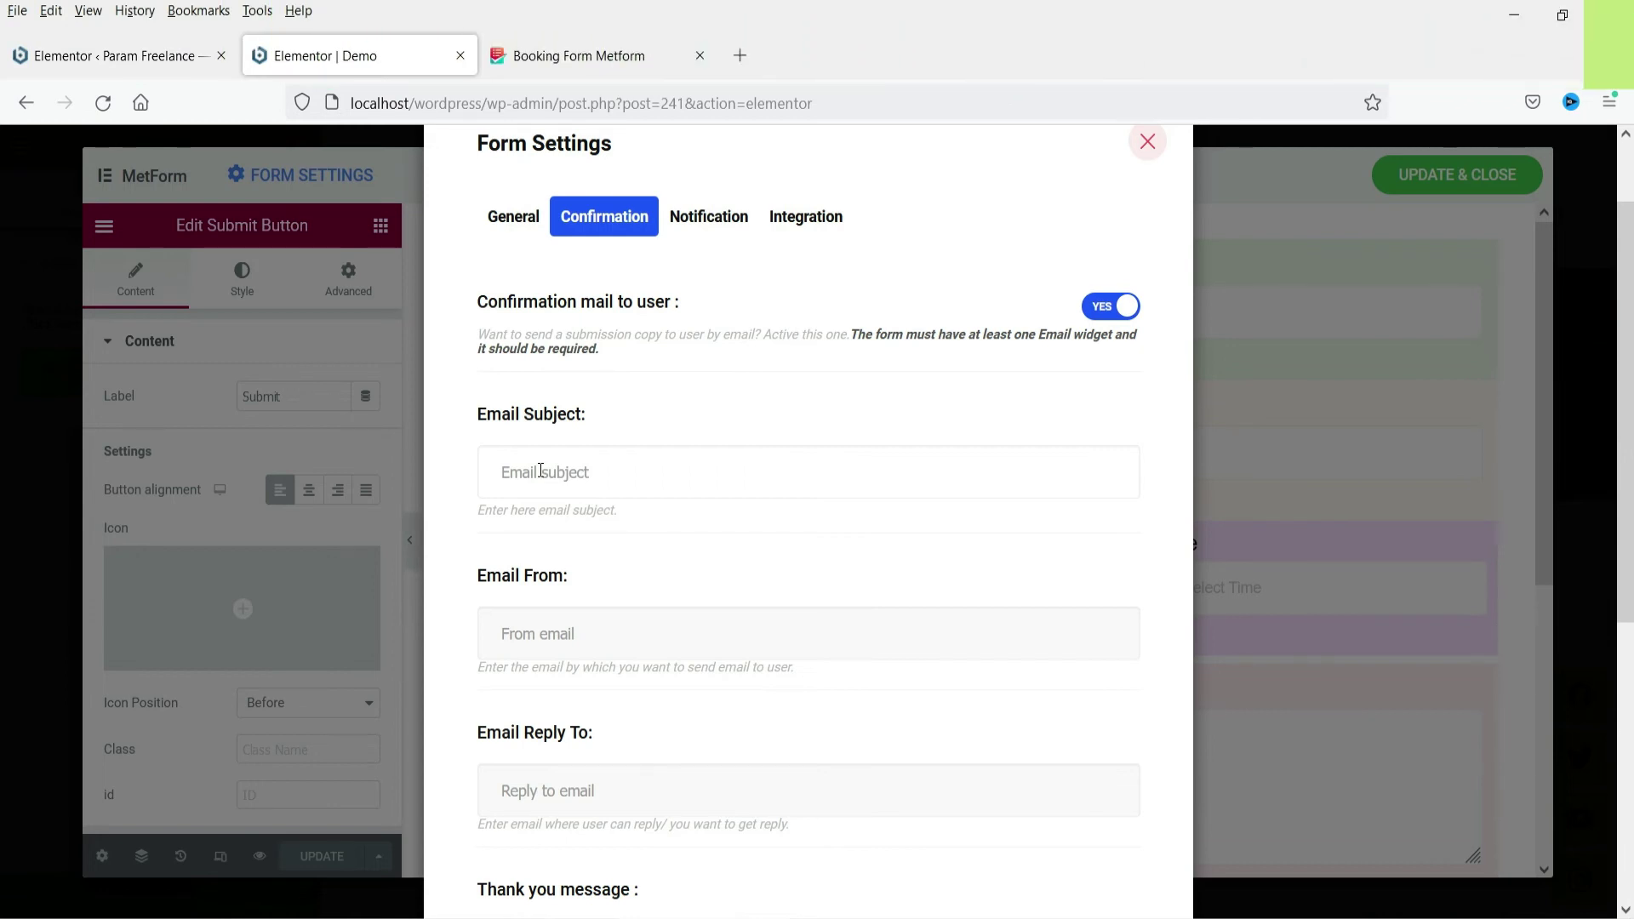
scroll(589, 612, down, 1)
scroll(589, 612, down, 2)
scroll(852, 511, up, 3)
click(1115, 298)
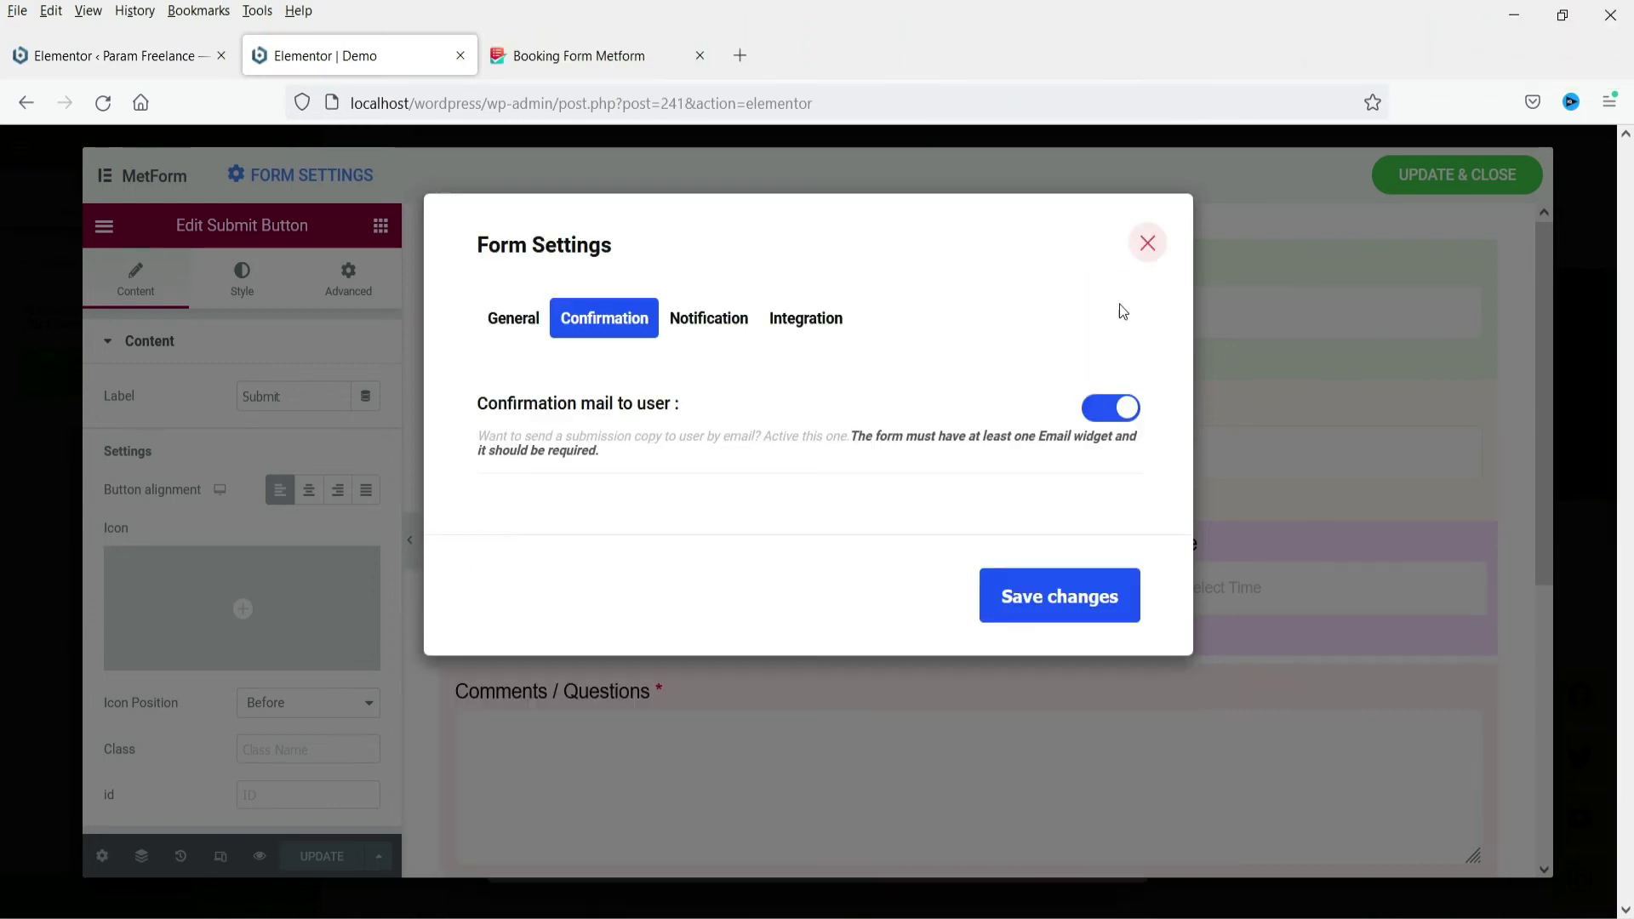
click(708, 322)
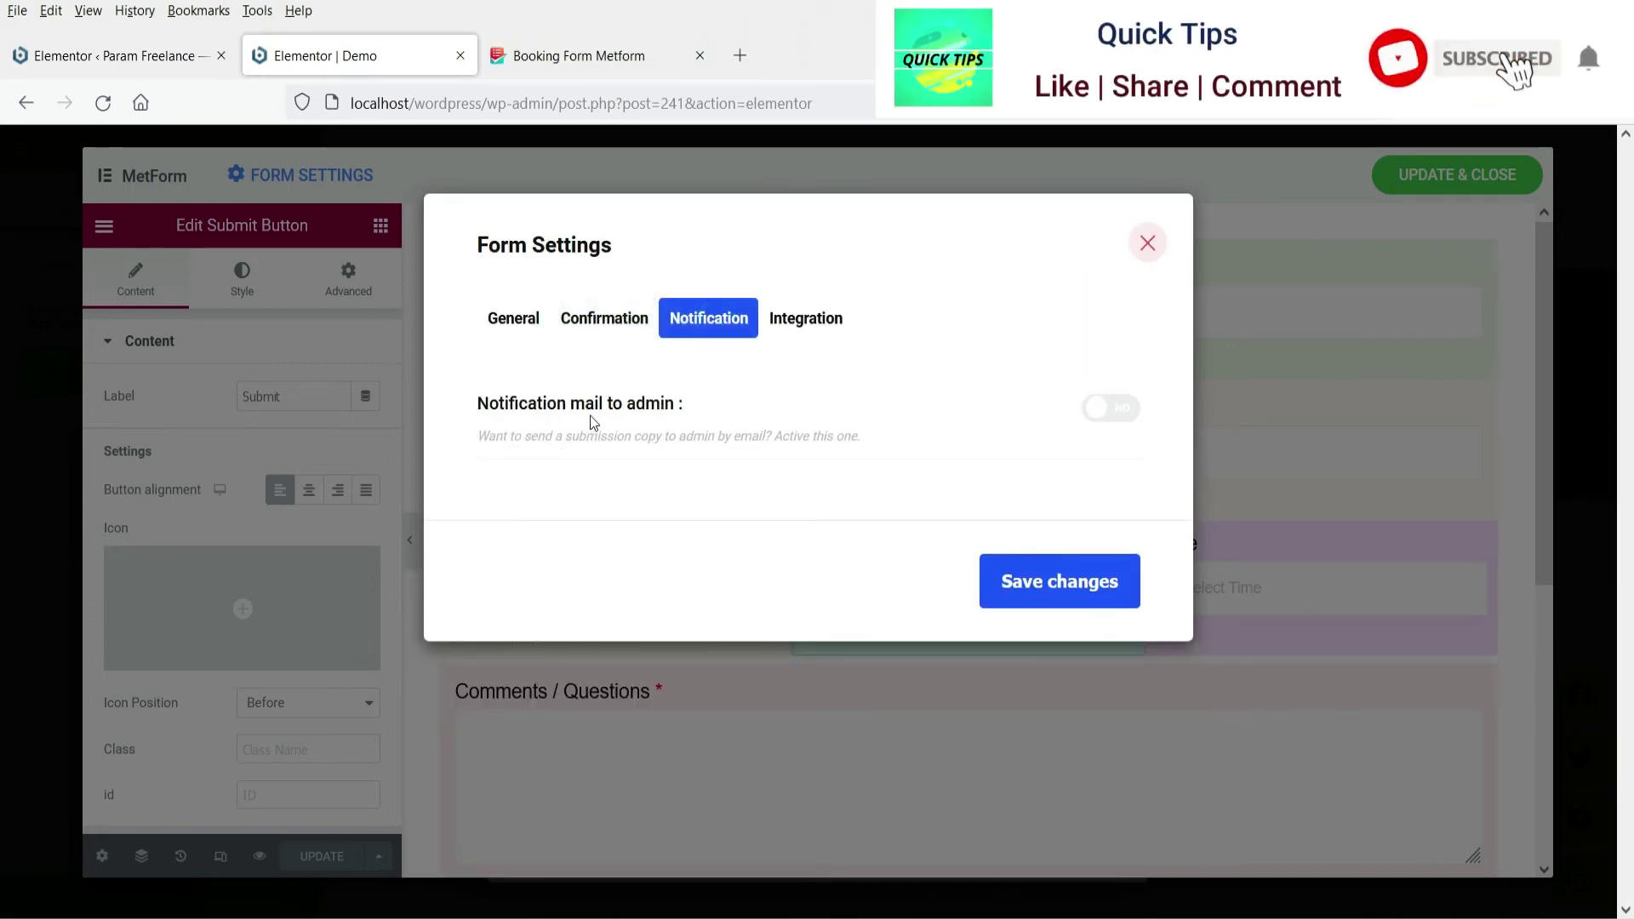
click(1105, 409)
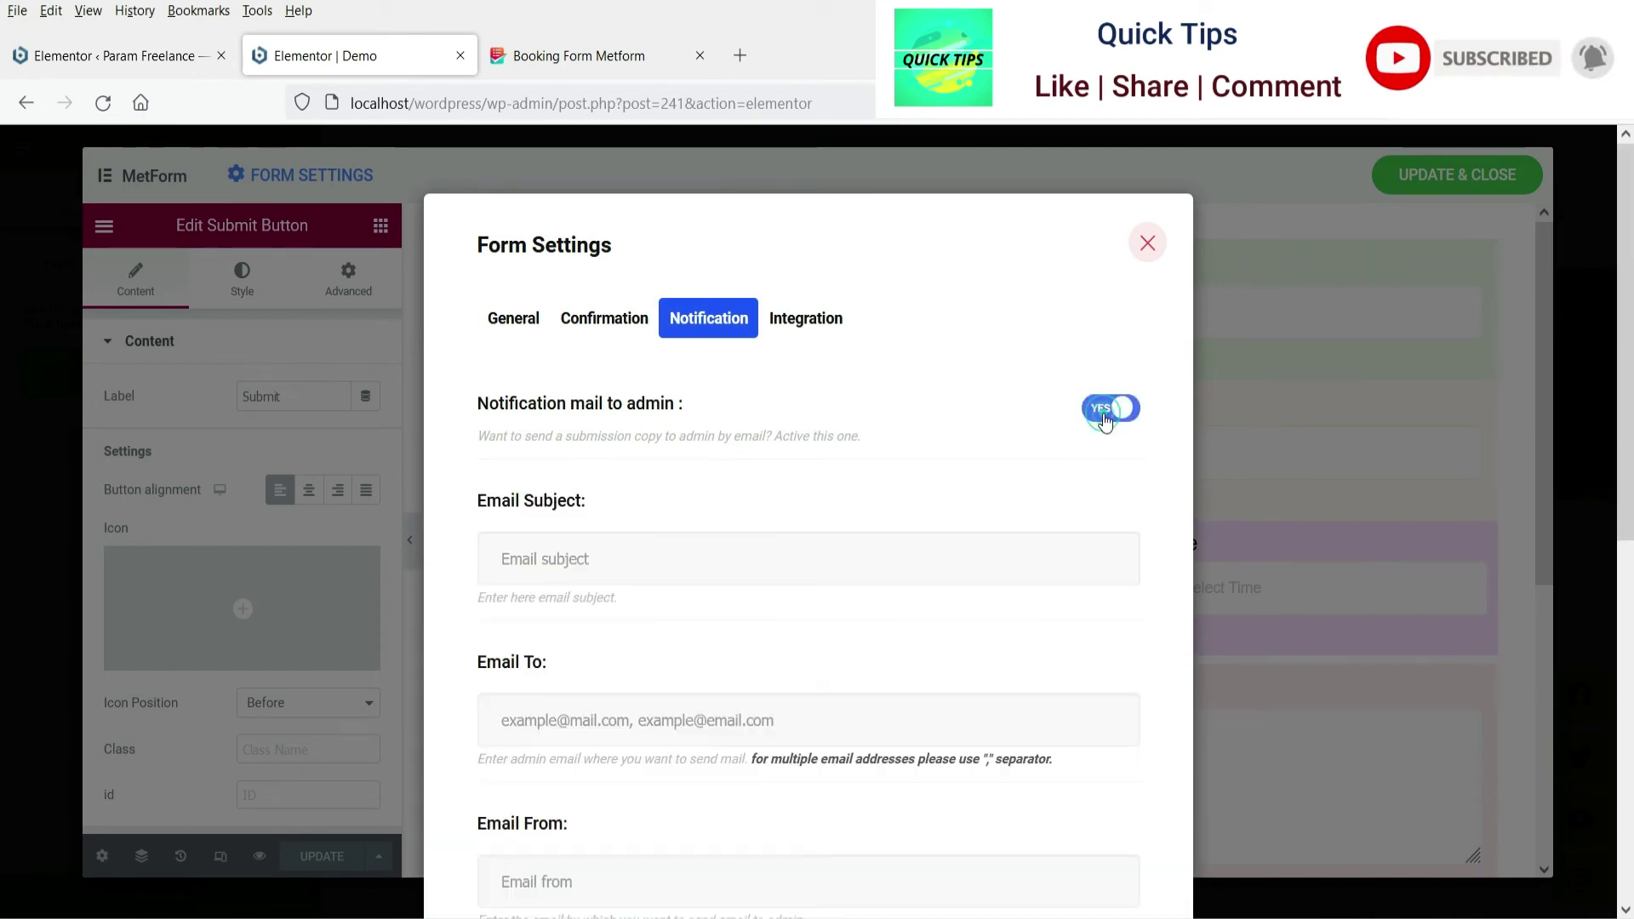
Set the notification Email Subject to 'Contact Form from demo website'
click(612, 552)
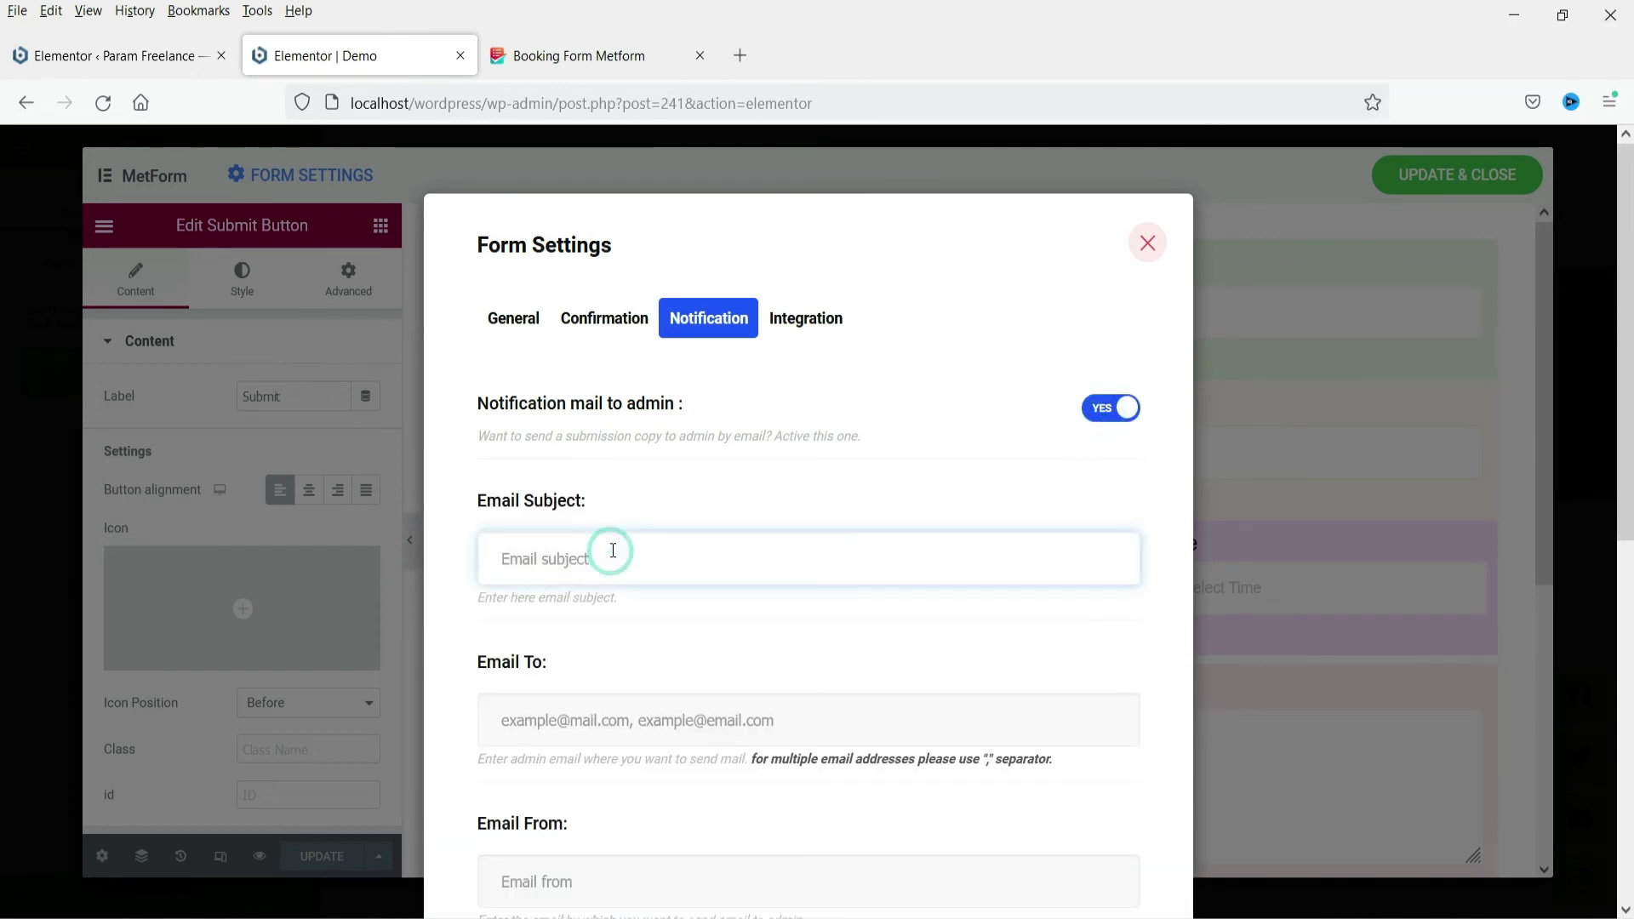
text(Co)
key(BackSpace)
key(BackSpace)
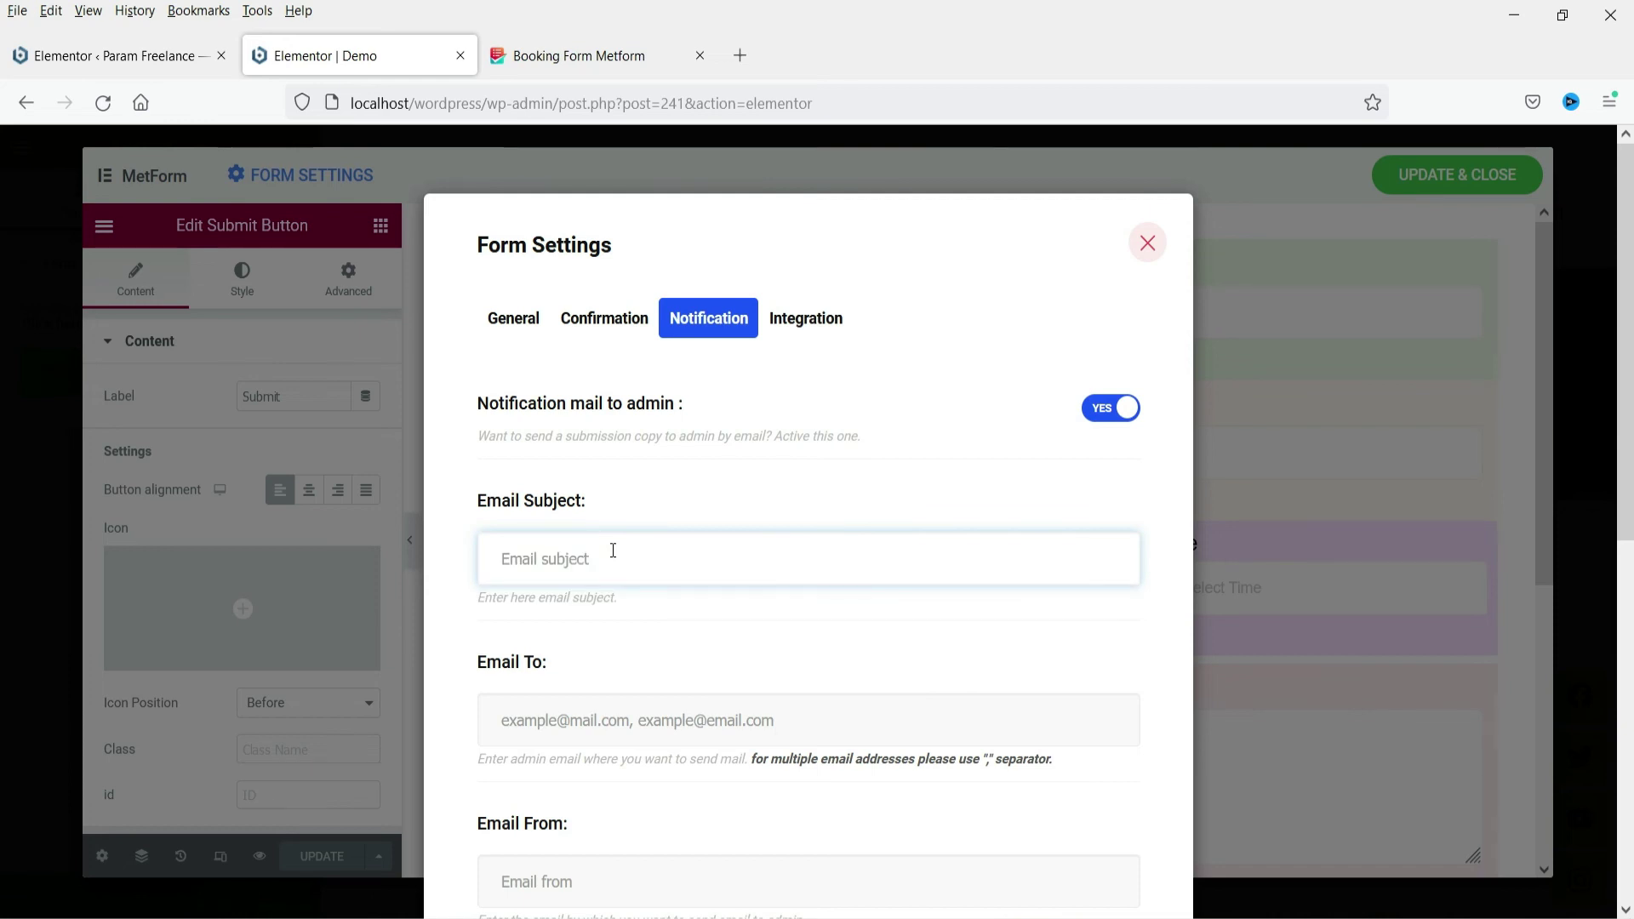
text(Contact F)
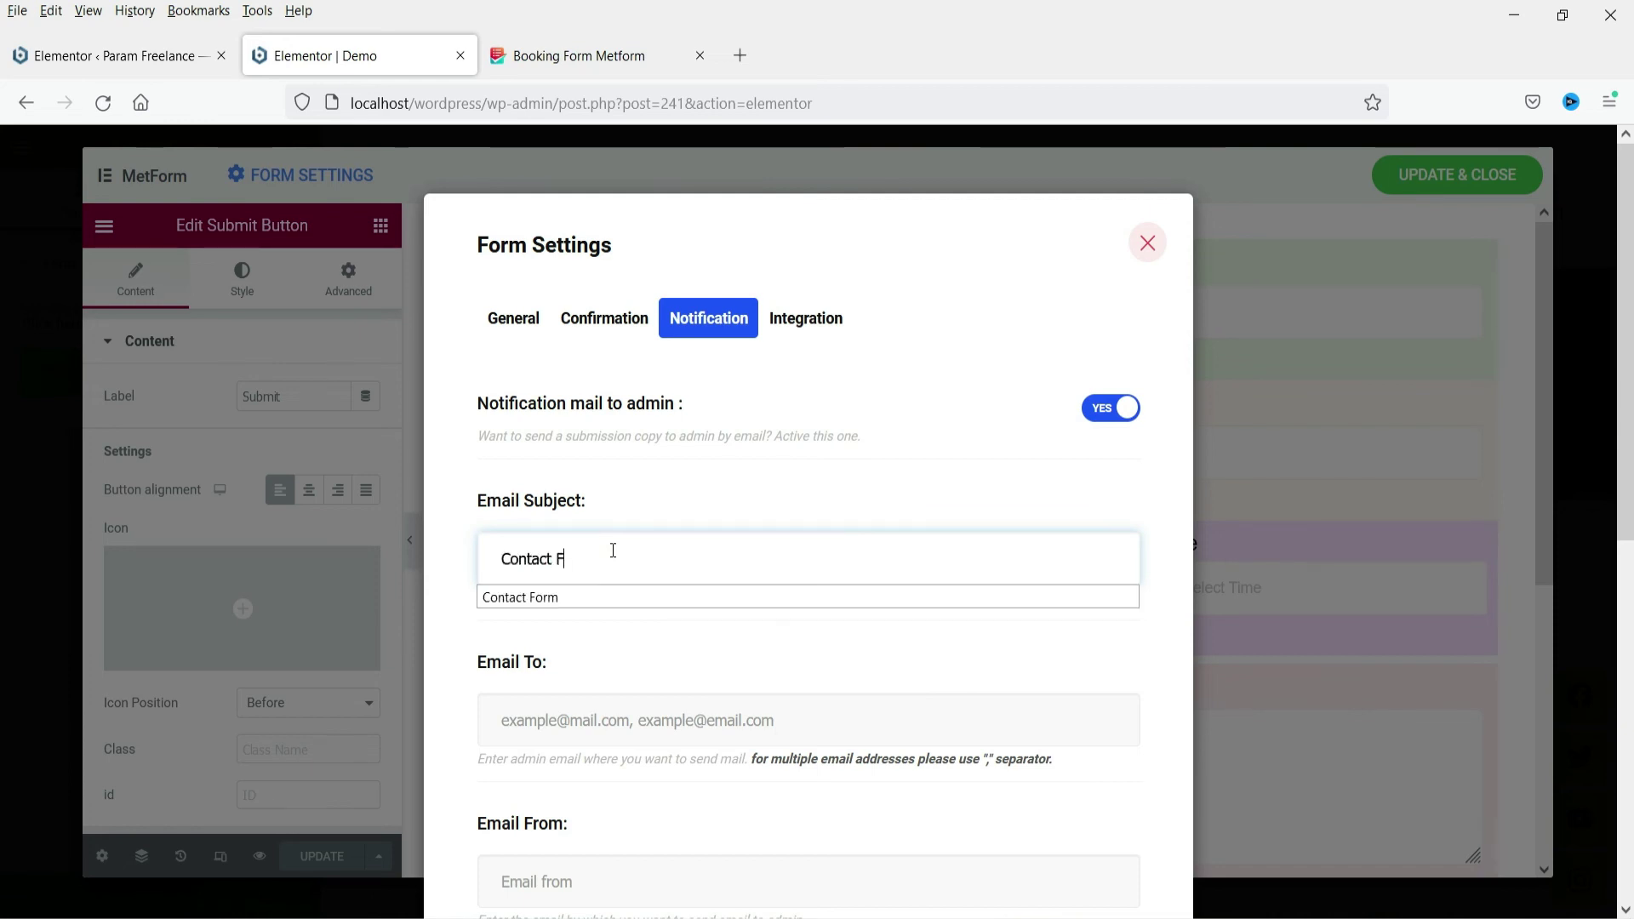
text(orm from demo website)
click(565, 723)
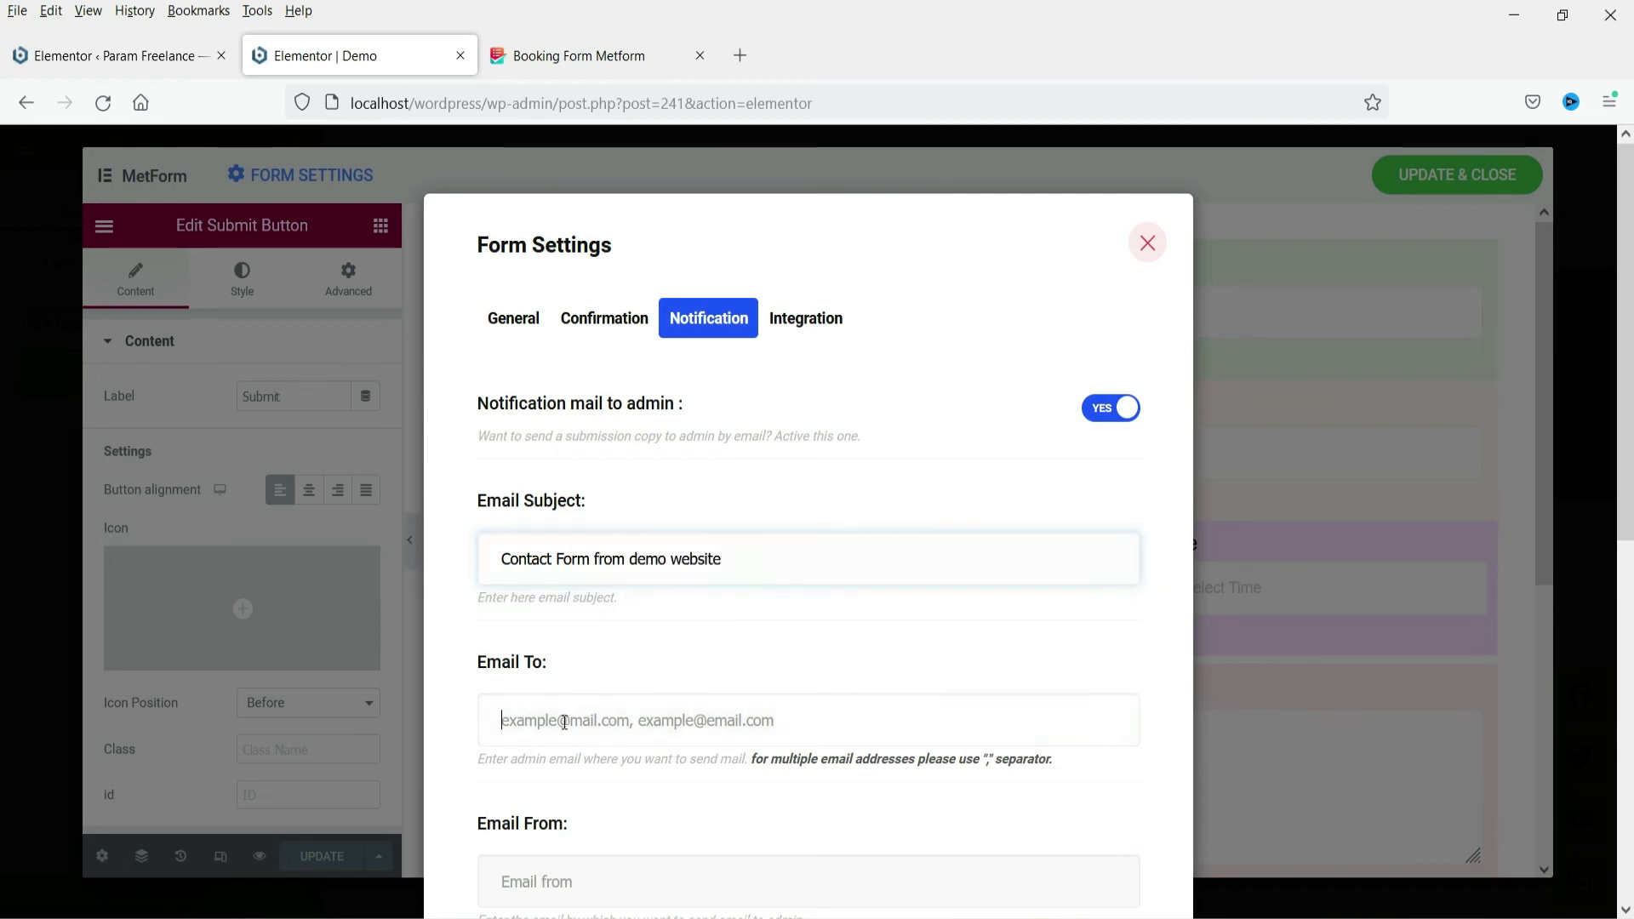
Enter the admin's email address as Email To and reuse it as Email From
click(564, 723)
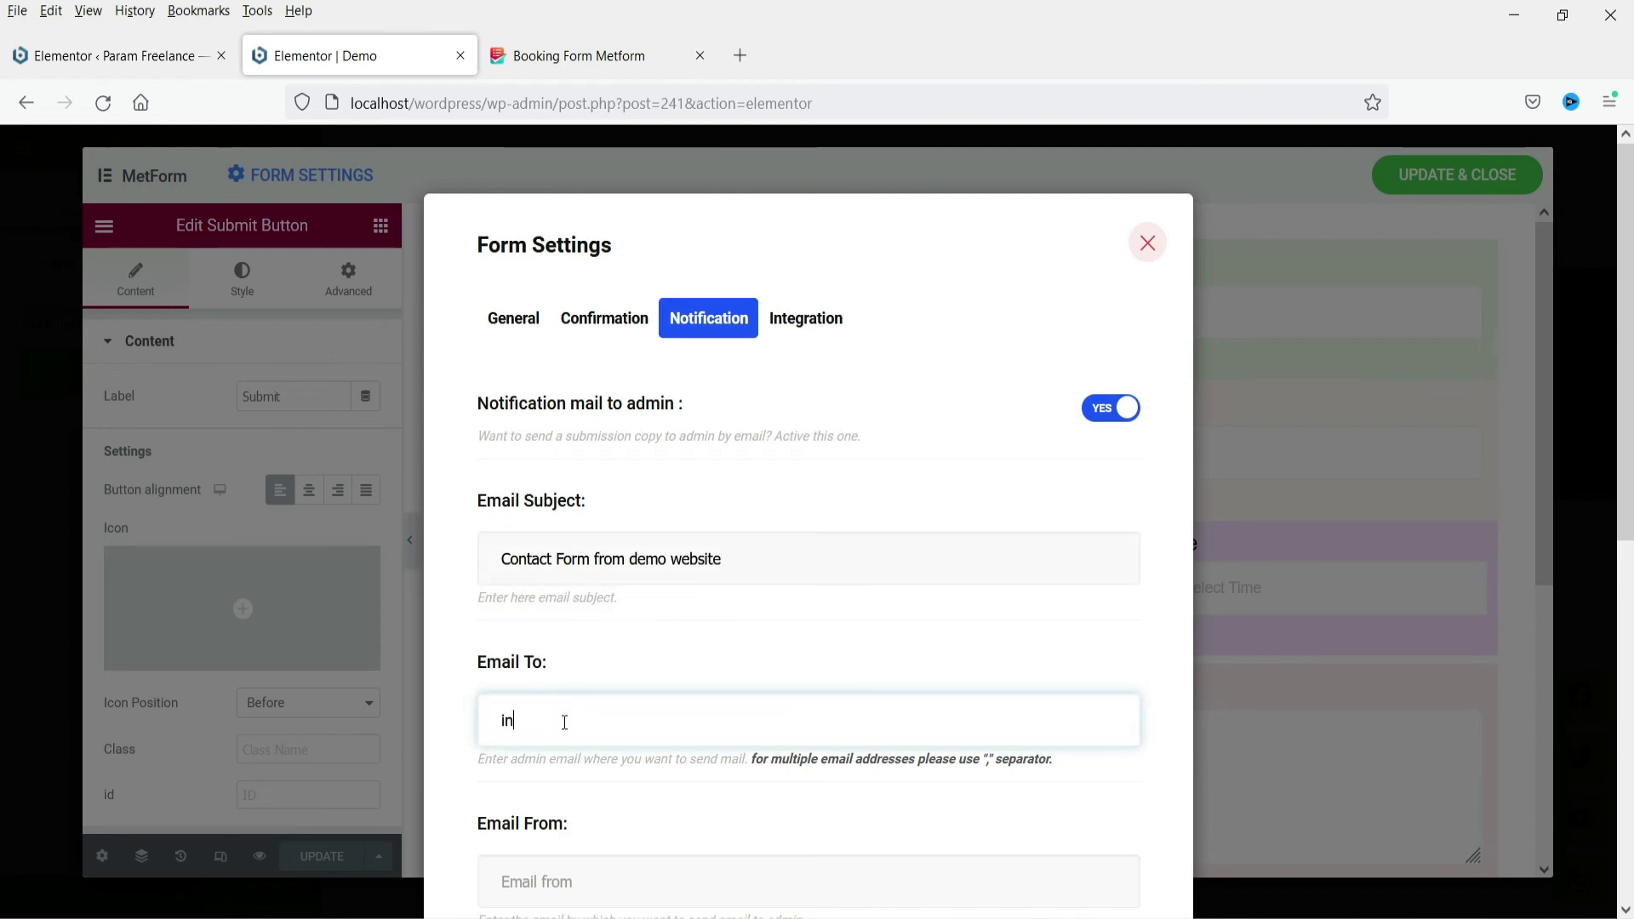
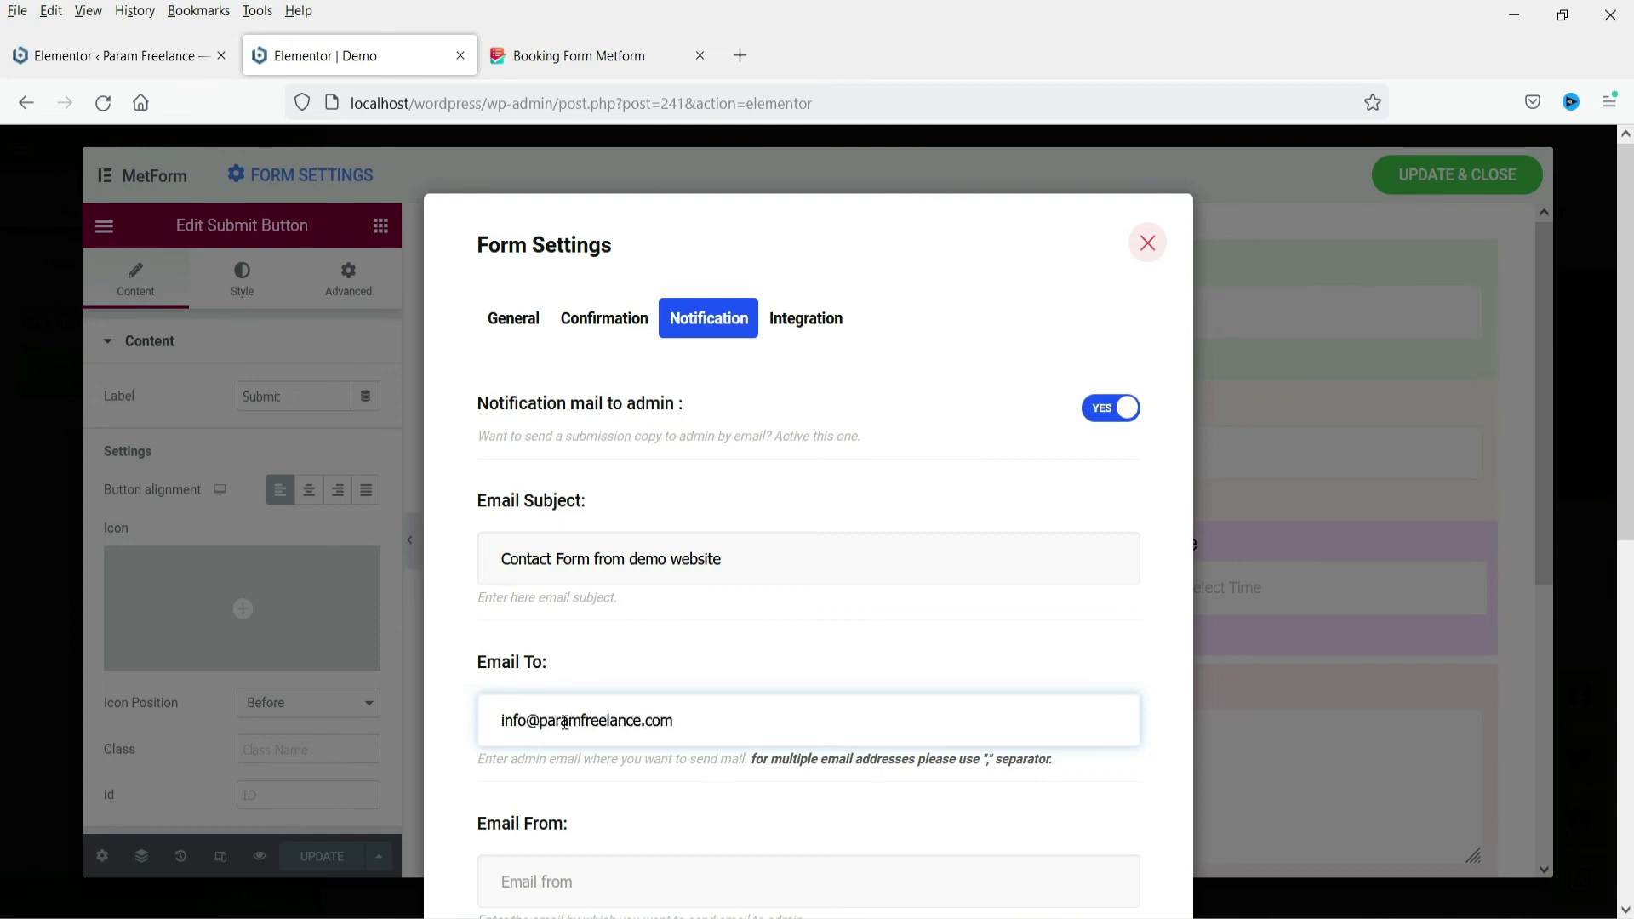
scroll(738, 690, down, 3)
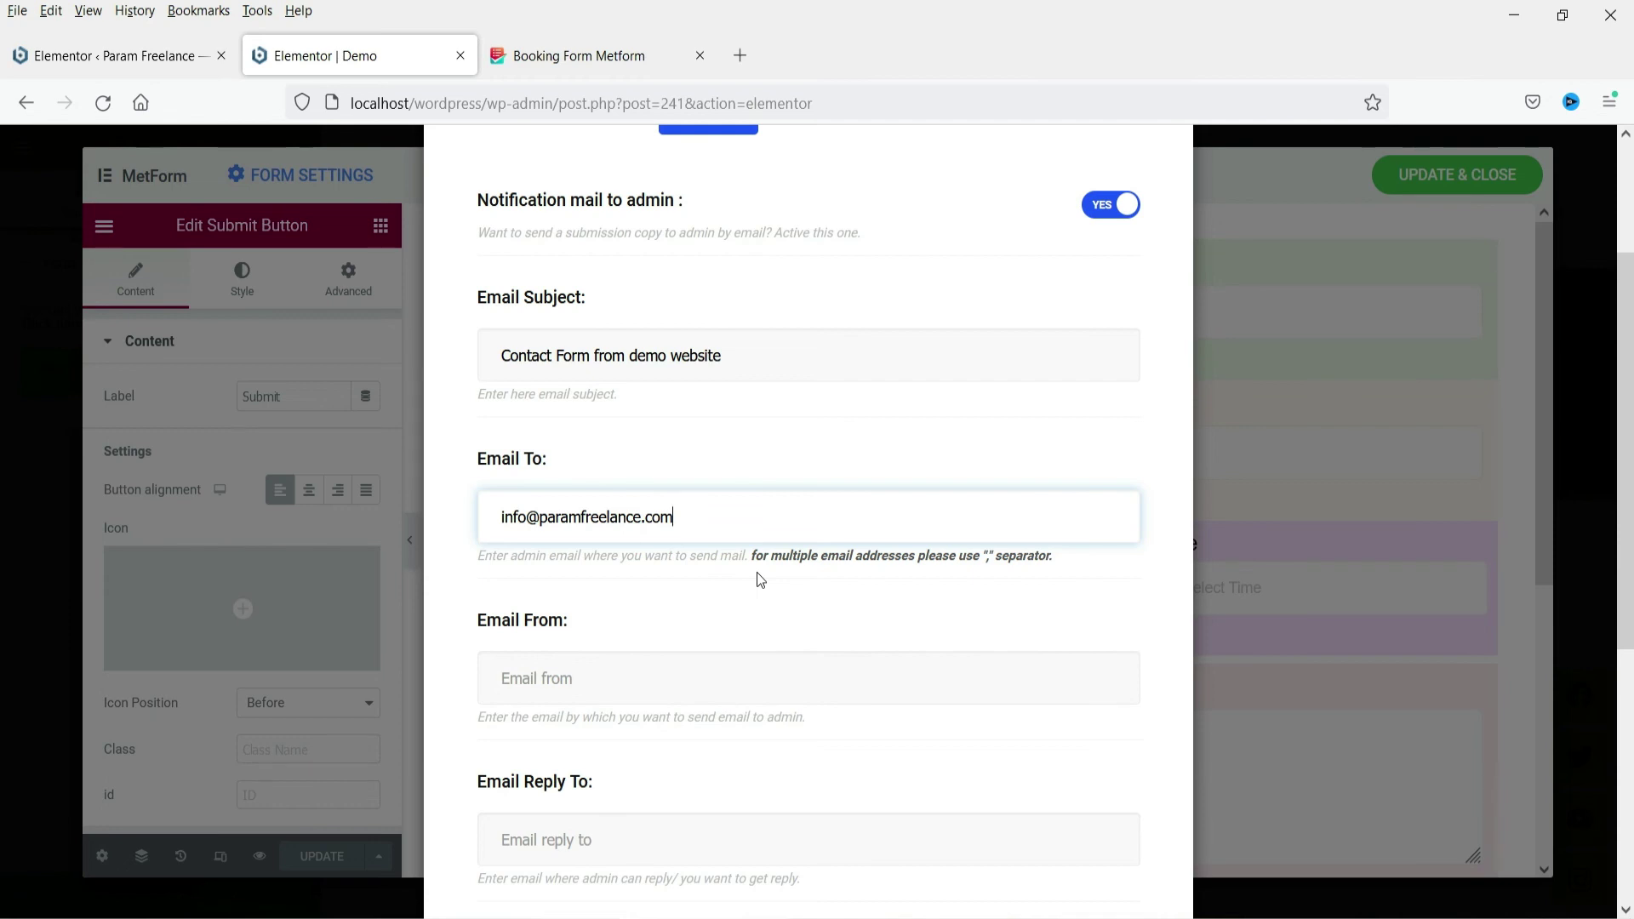
text(,)
key(BackSpace)
key(ctrl+a)
key(ctrl+c)
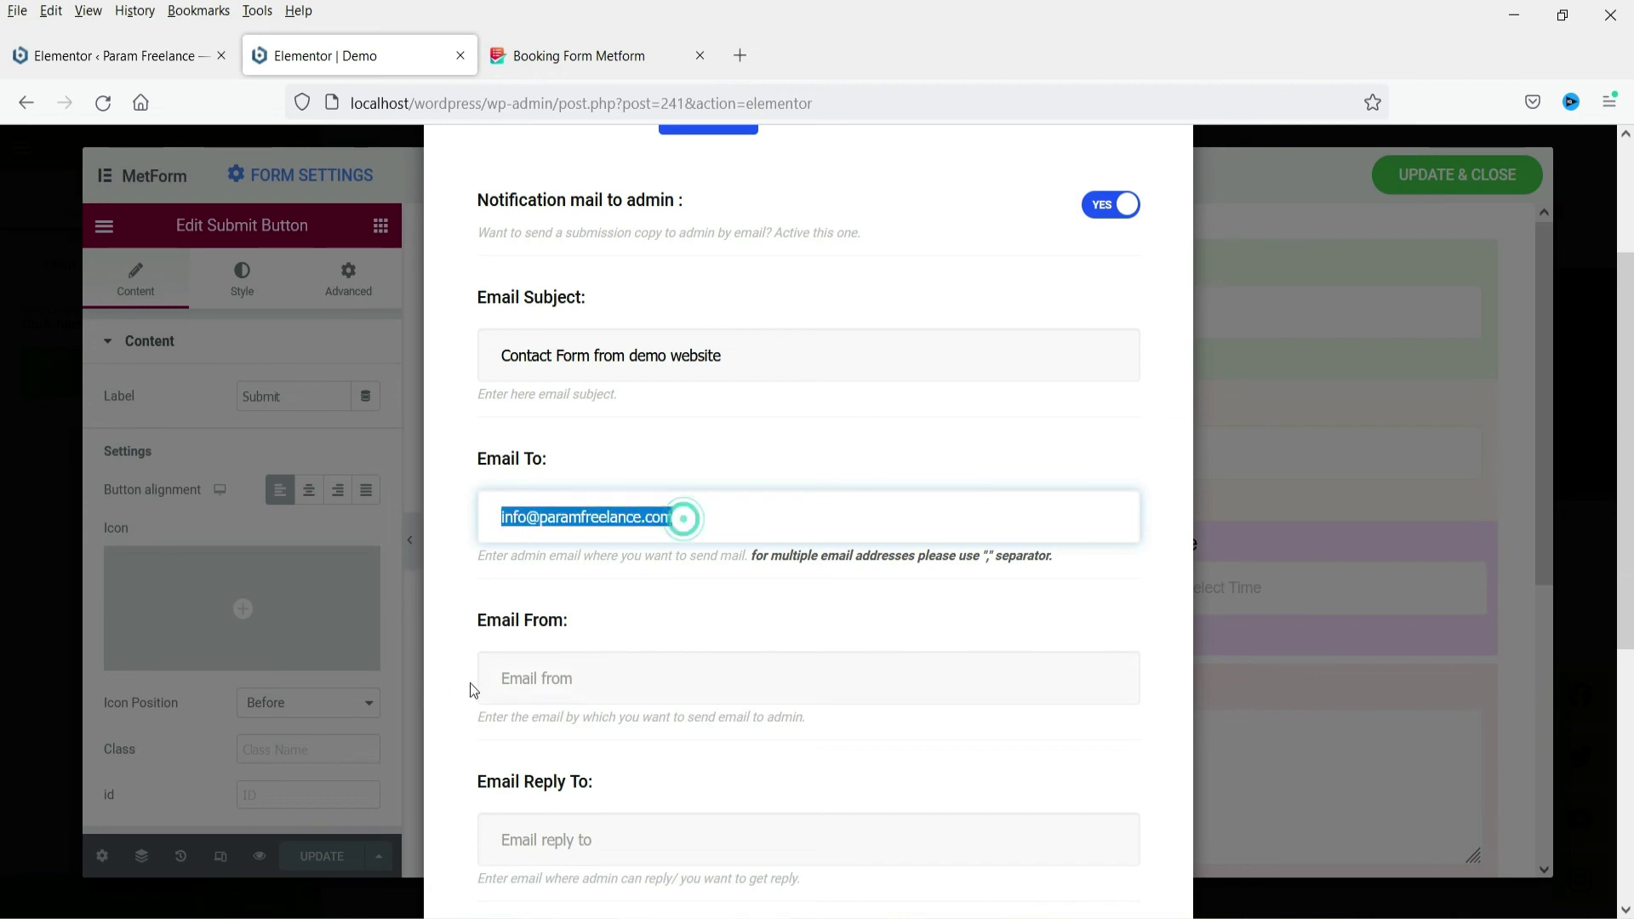
click(510, 681)
key(ctrl+v)
Check the reply-to field and save the notification email settings
scroll(633, 635, down, 3)
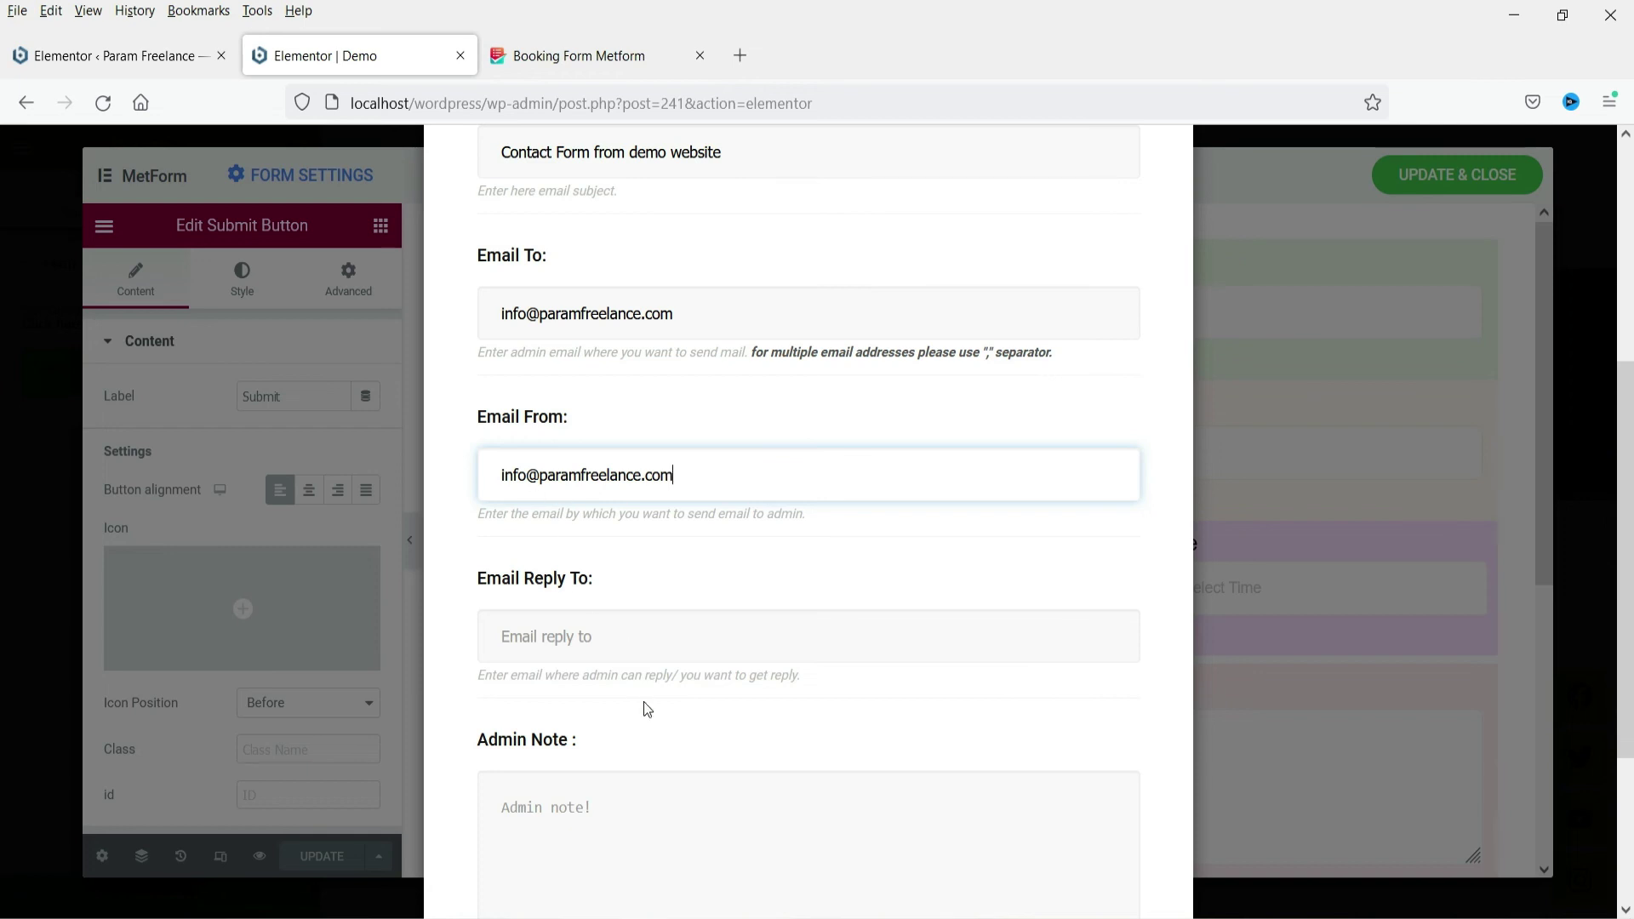
click(549, 641)
scroll(698, 549, down, 3)
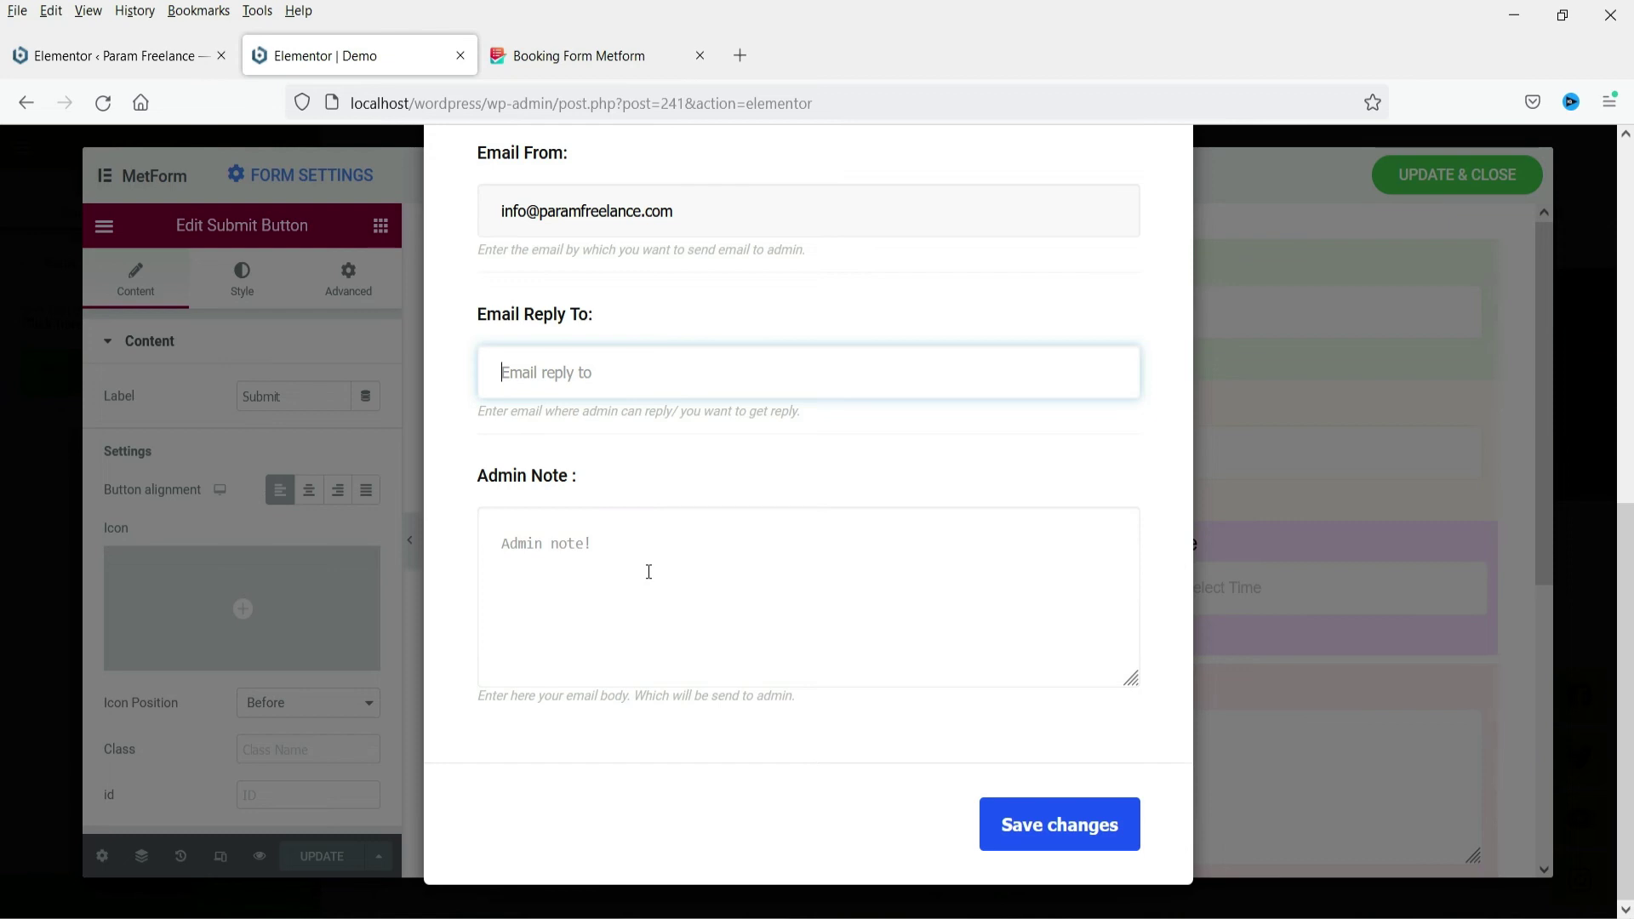
scroll(722, 647, up, 1)
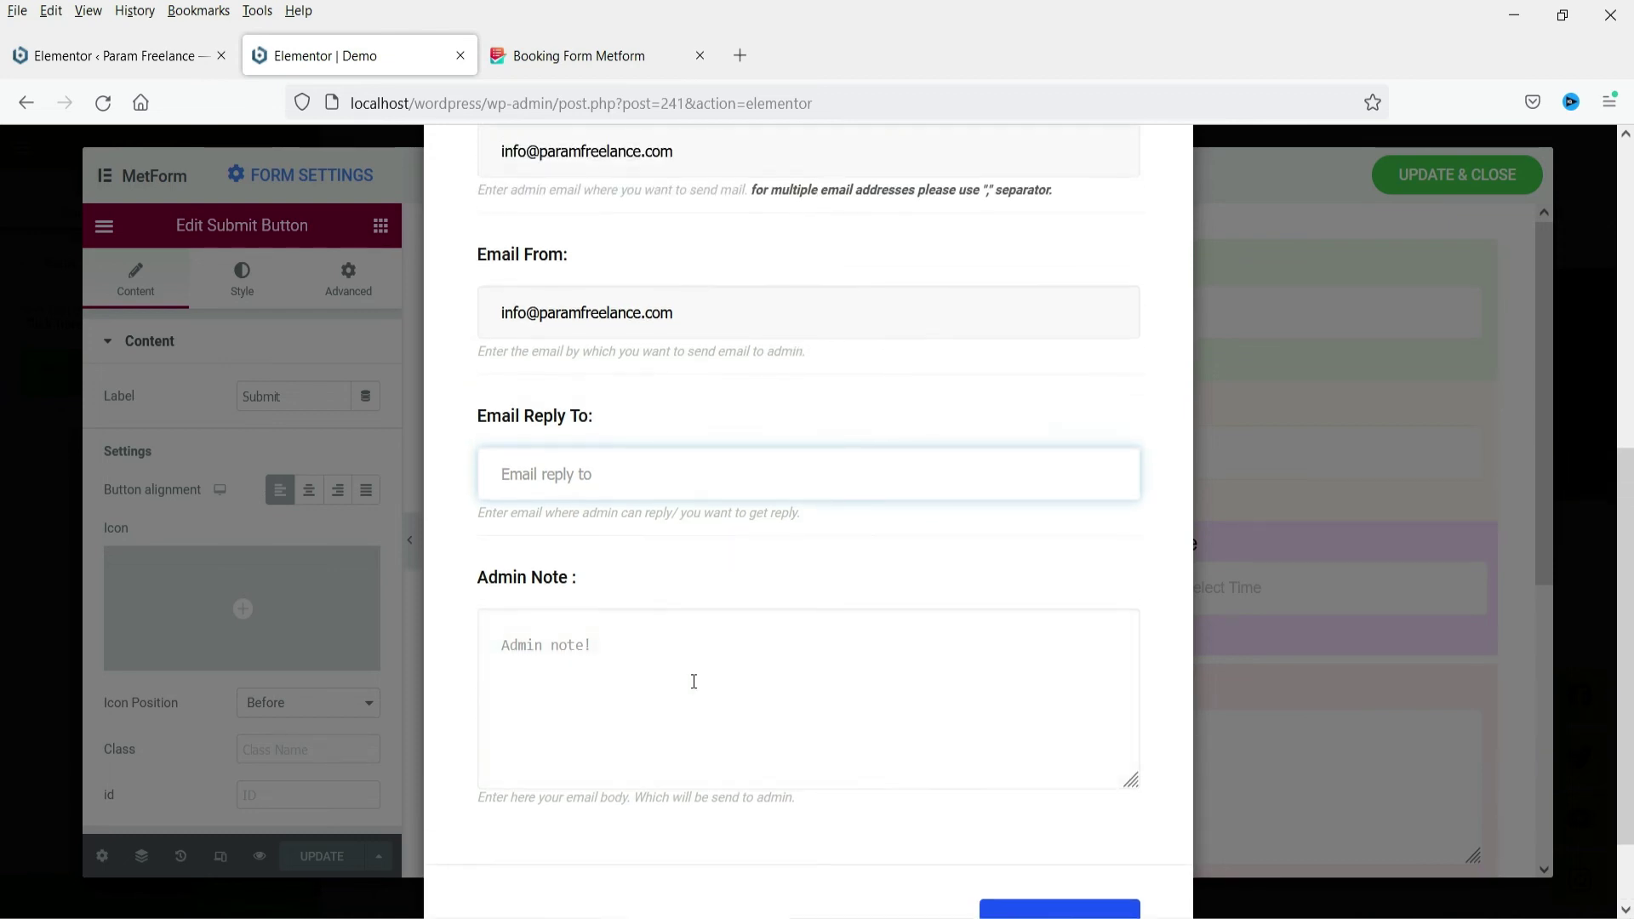
scroll(716, 694, up, 3)
scroll(726, 698, up, 3)
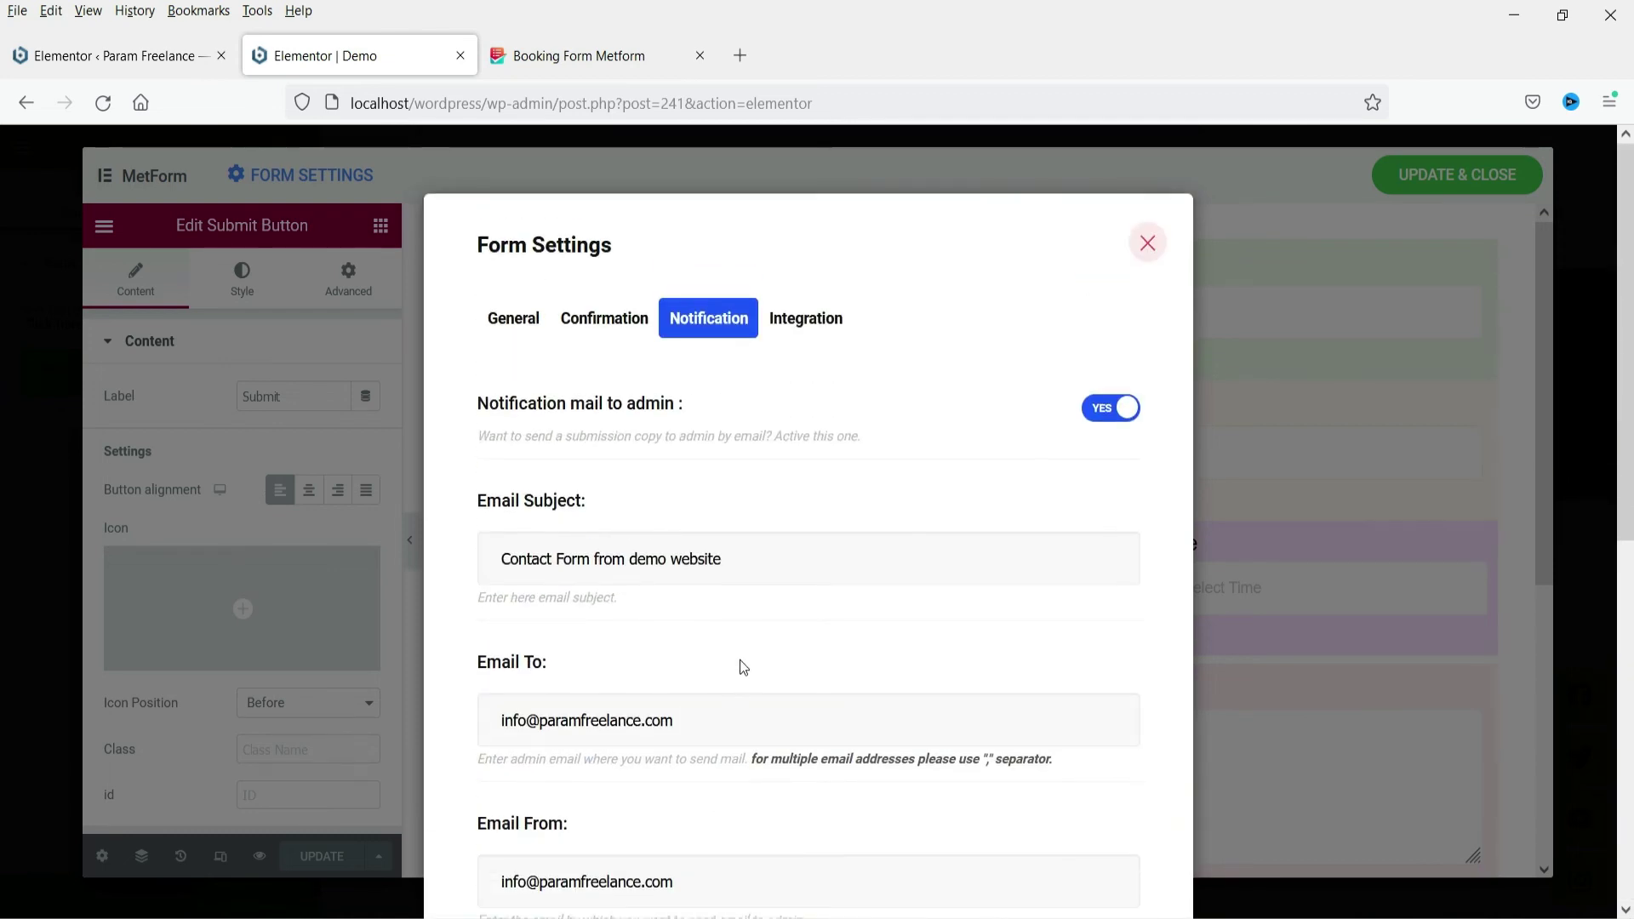
scroll(740, 669, down, 6)
click(1093, 843)
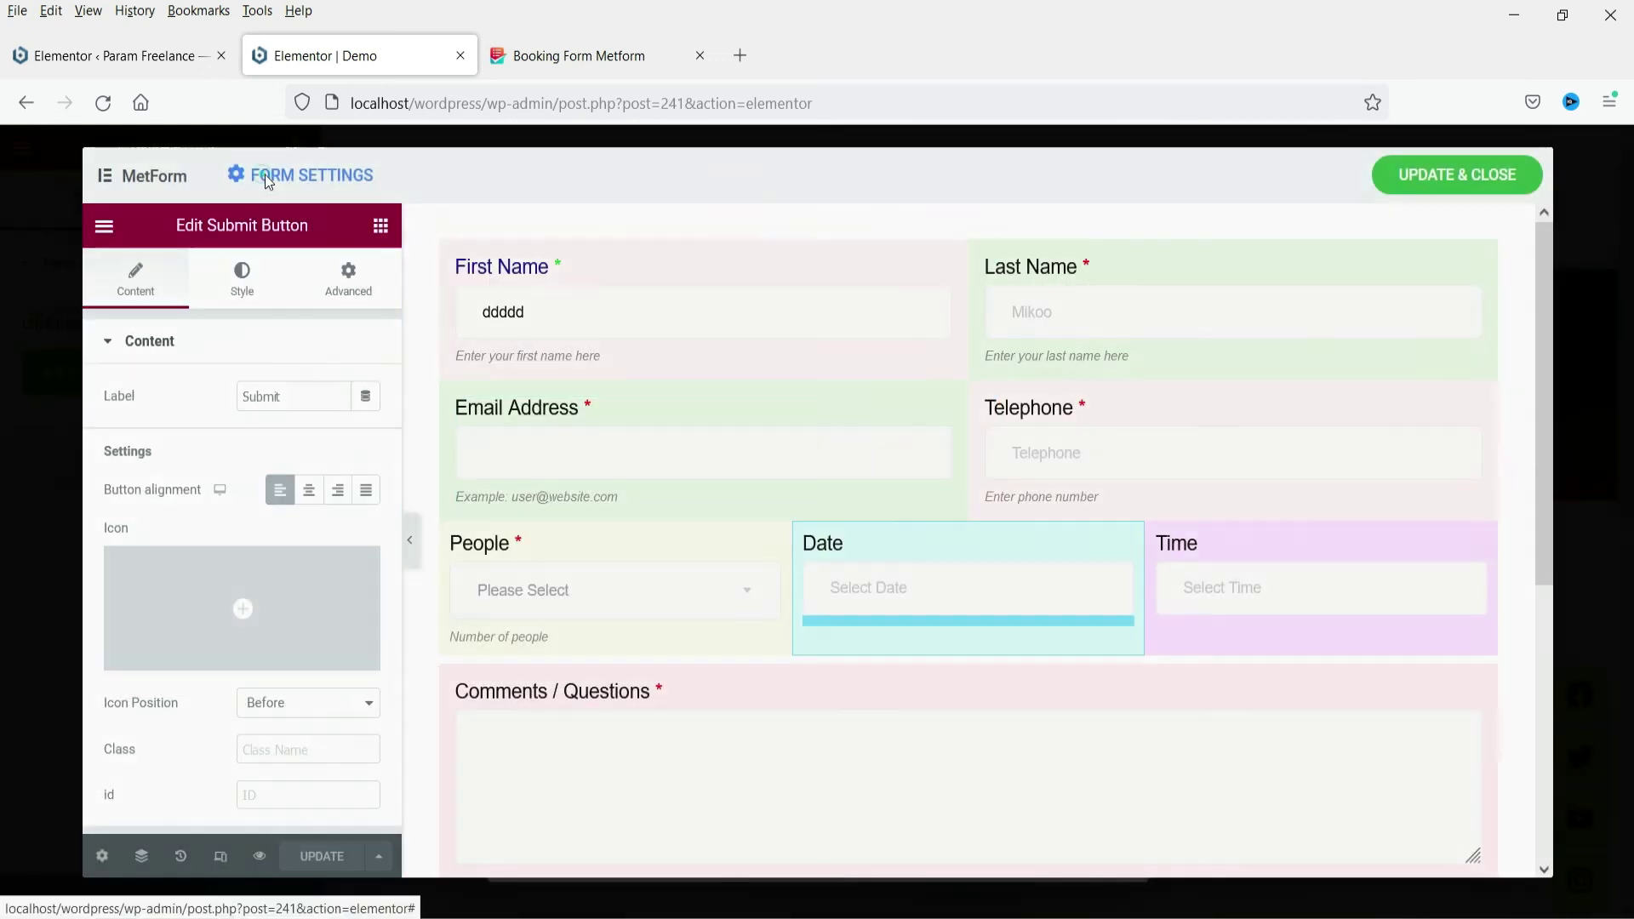
click(264, 176)
click(810, 323)
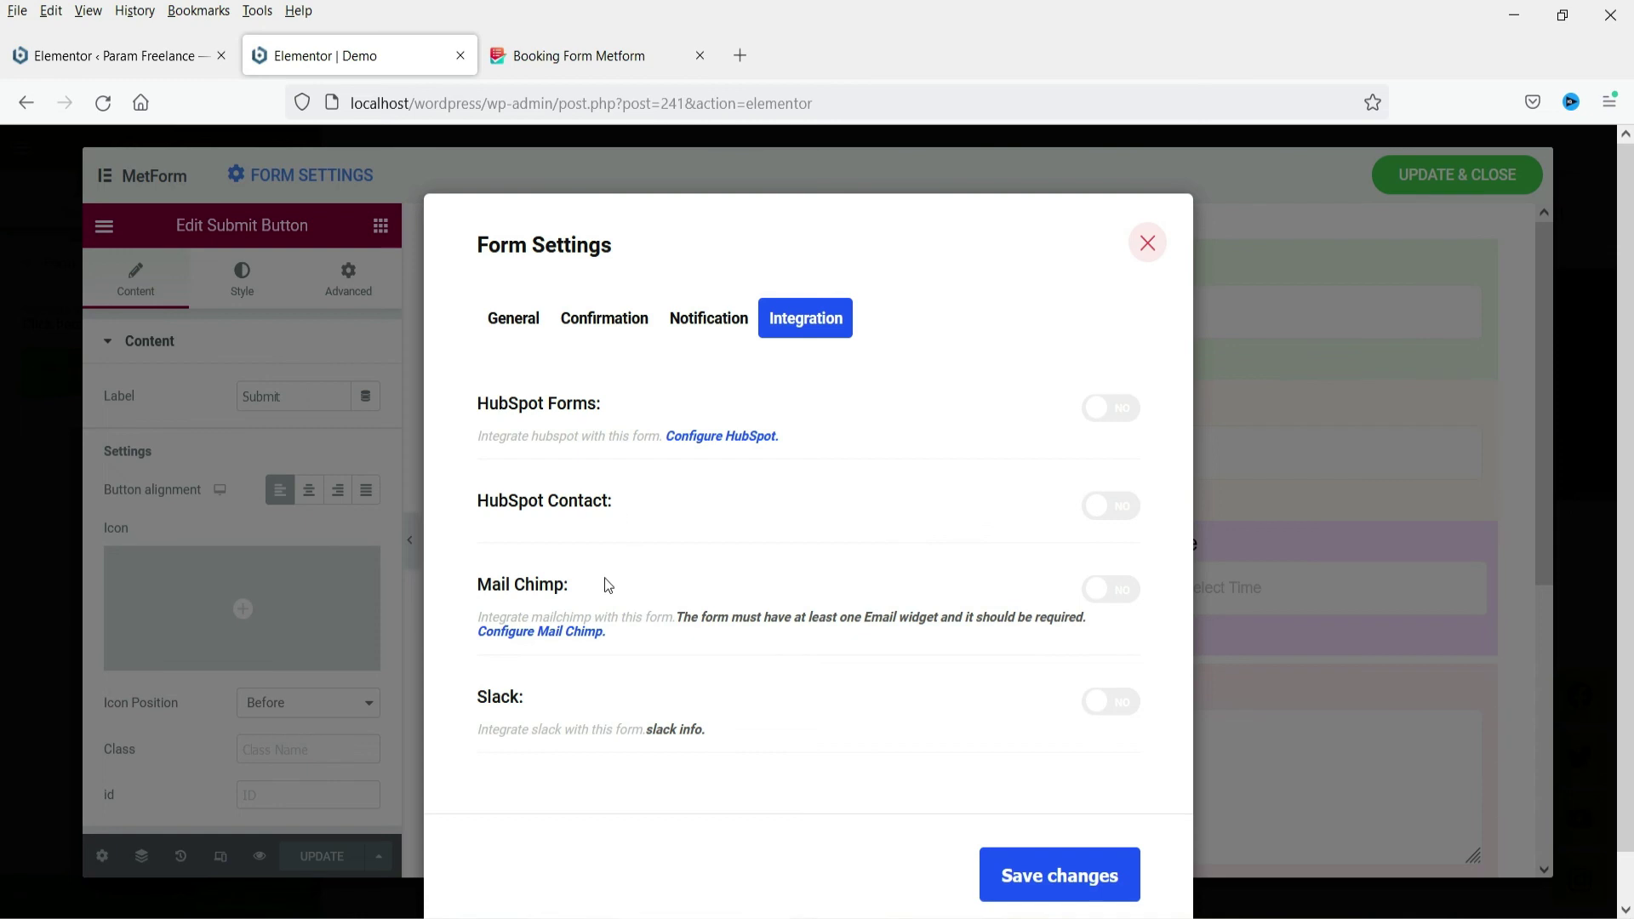
click(1099, 590)
scroll(631, 702, down, 2)
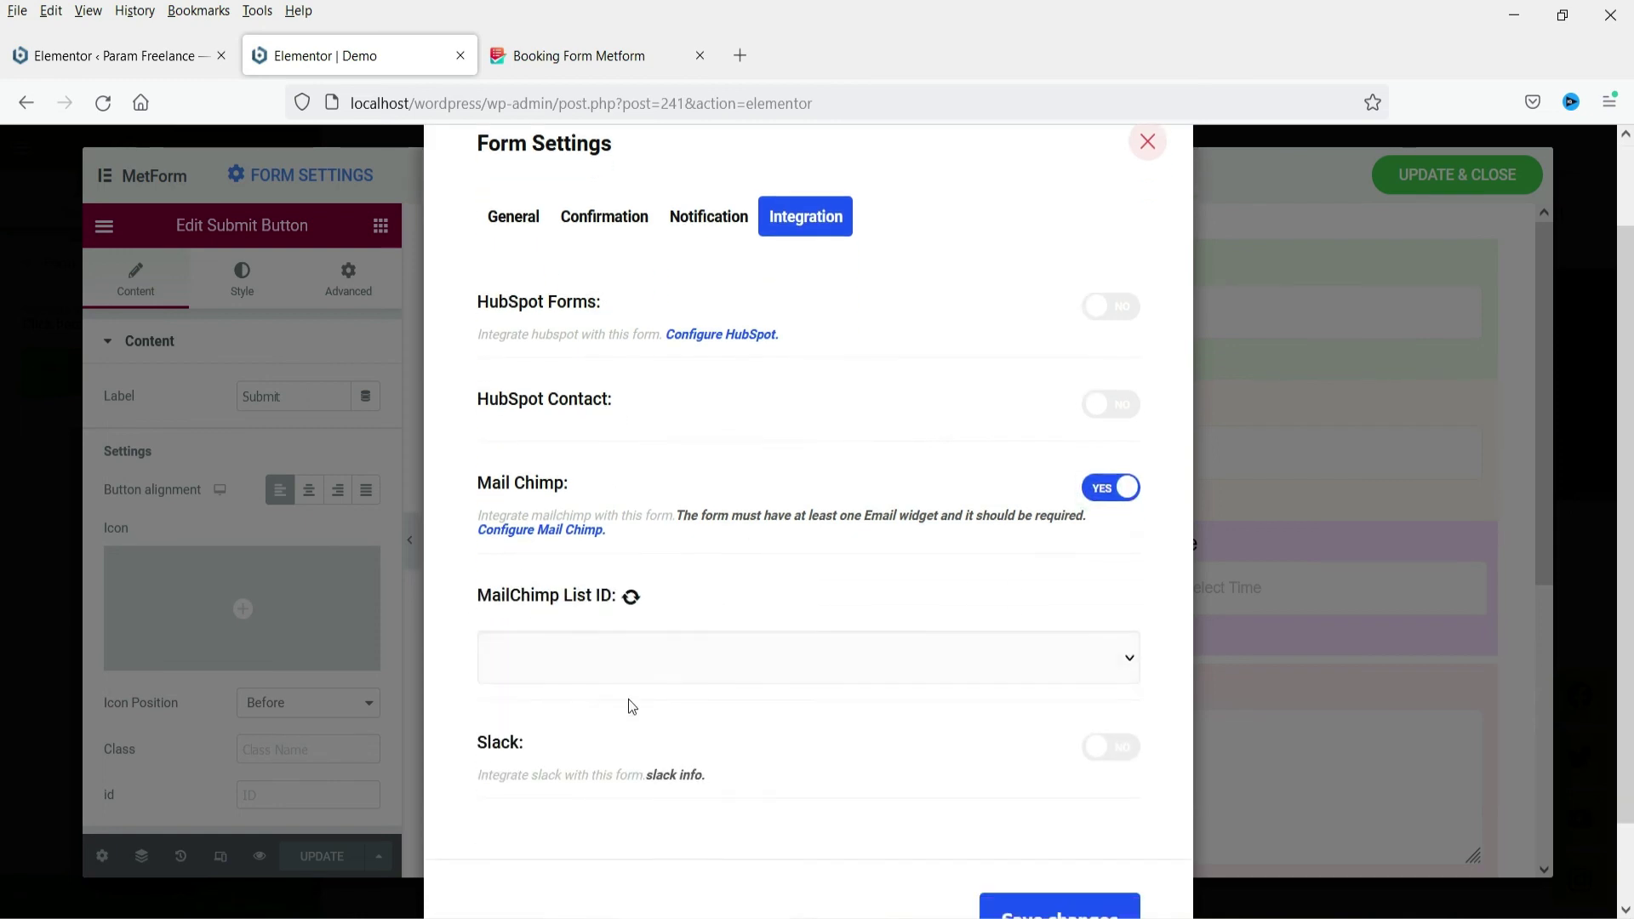
click(1108, 487)
click(1040, 826)
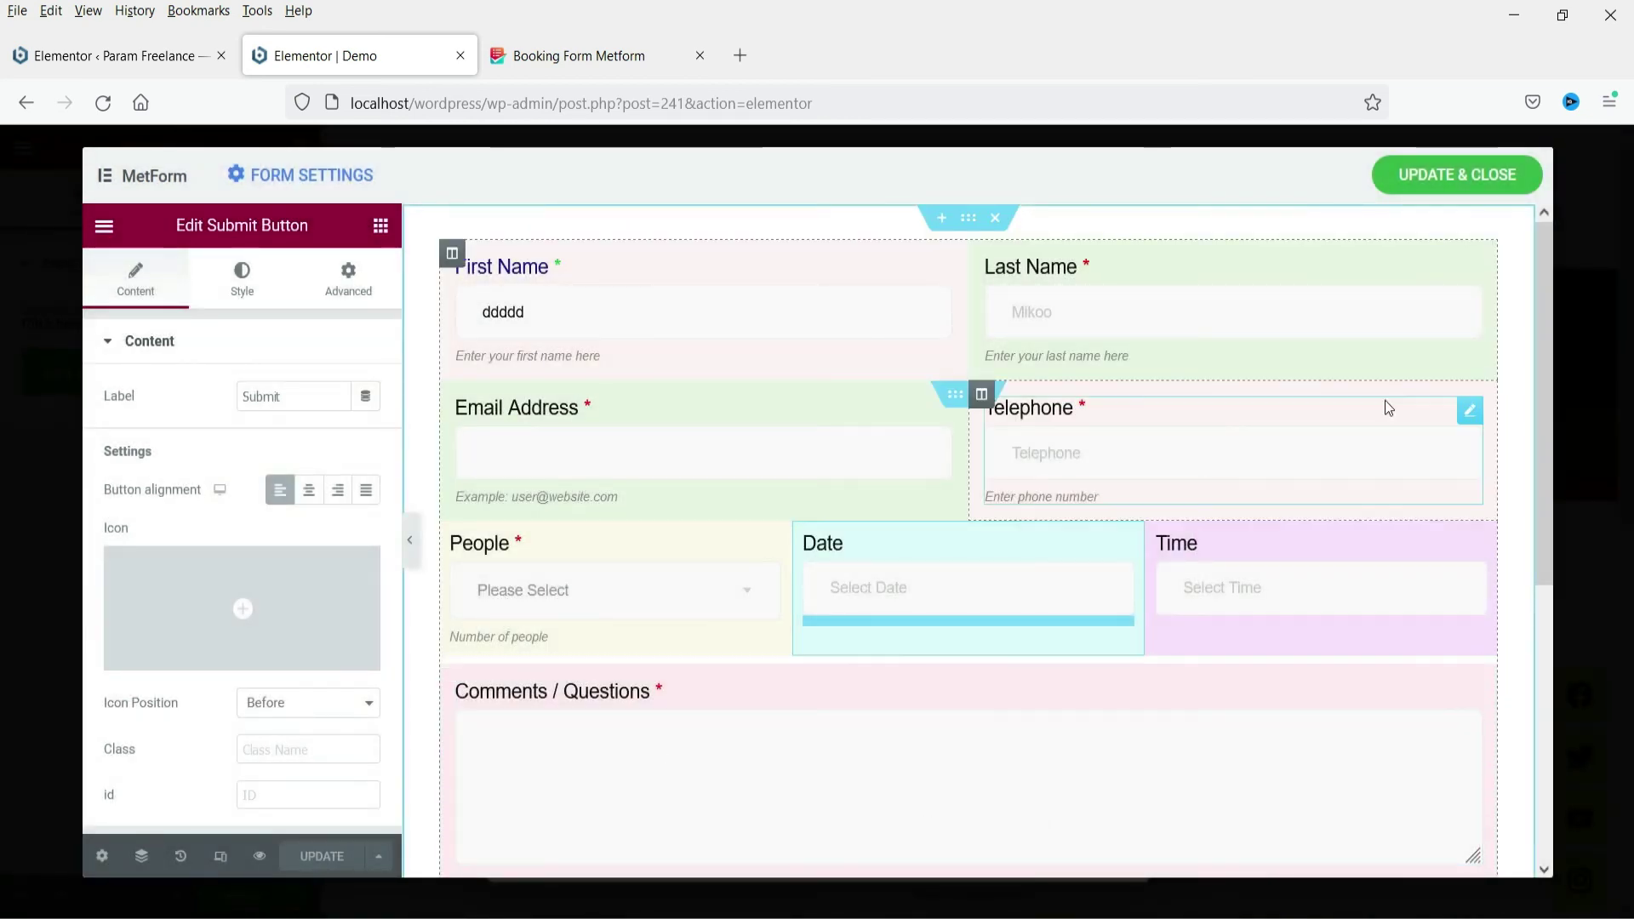
Update and close the form, then update the Demo page
click(1432, 176)
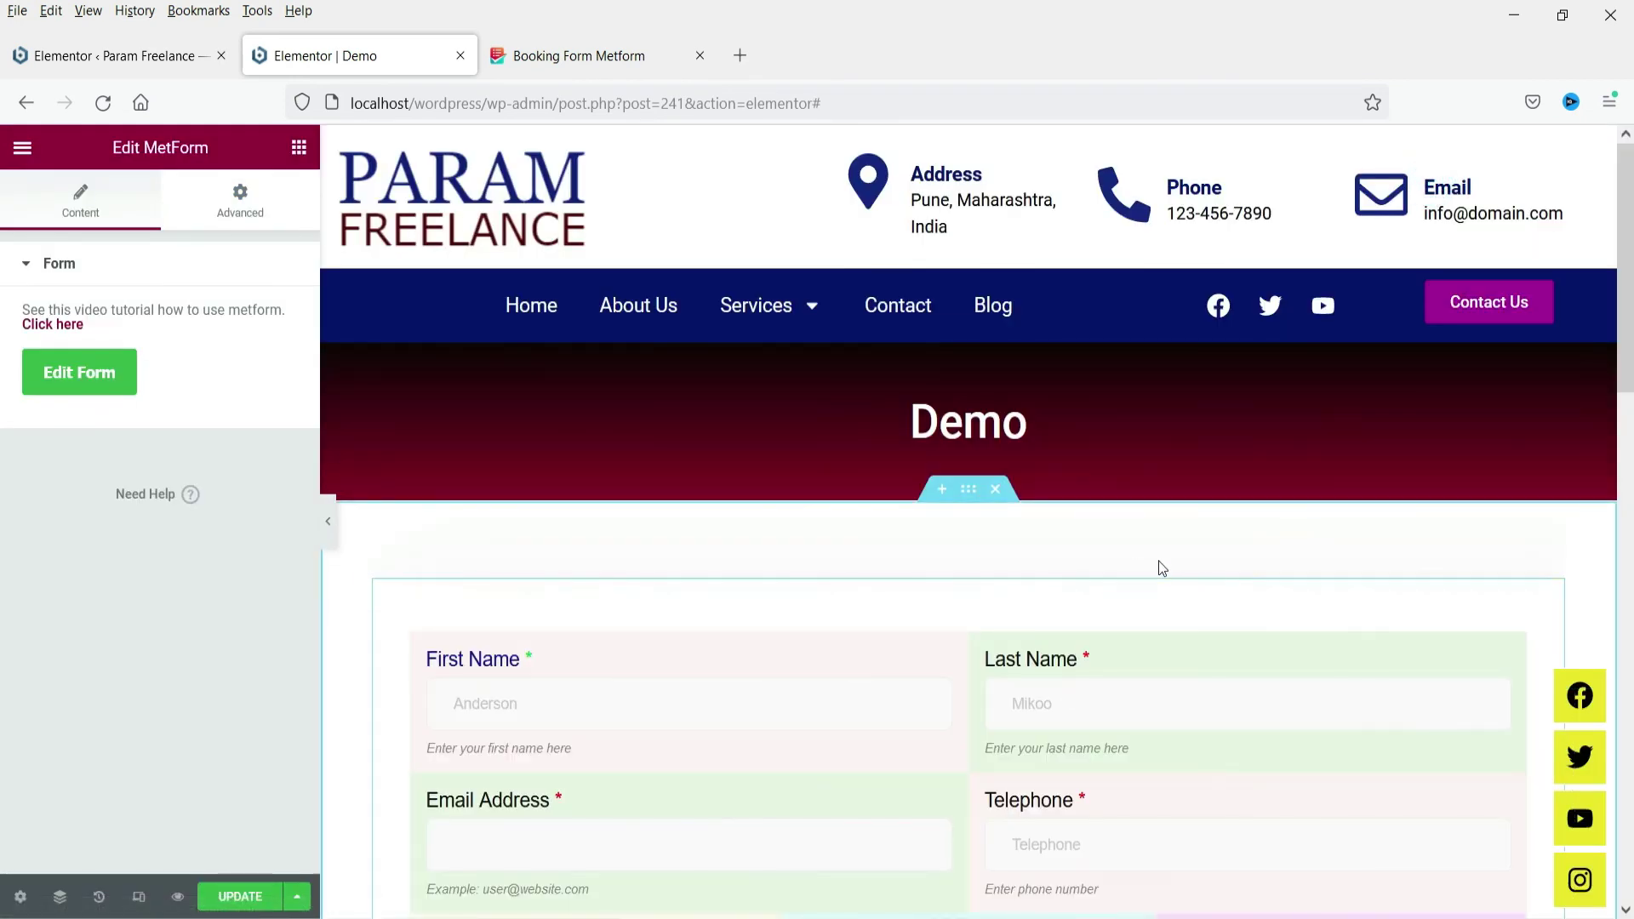
scroll(1160, 565, down, 5)
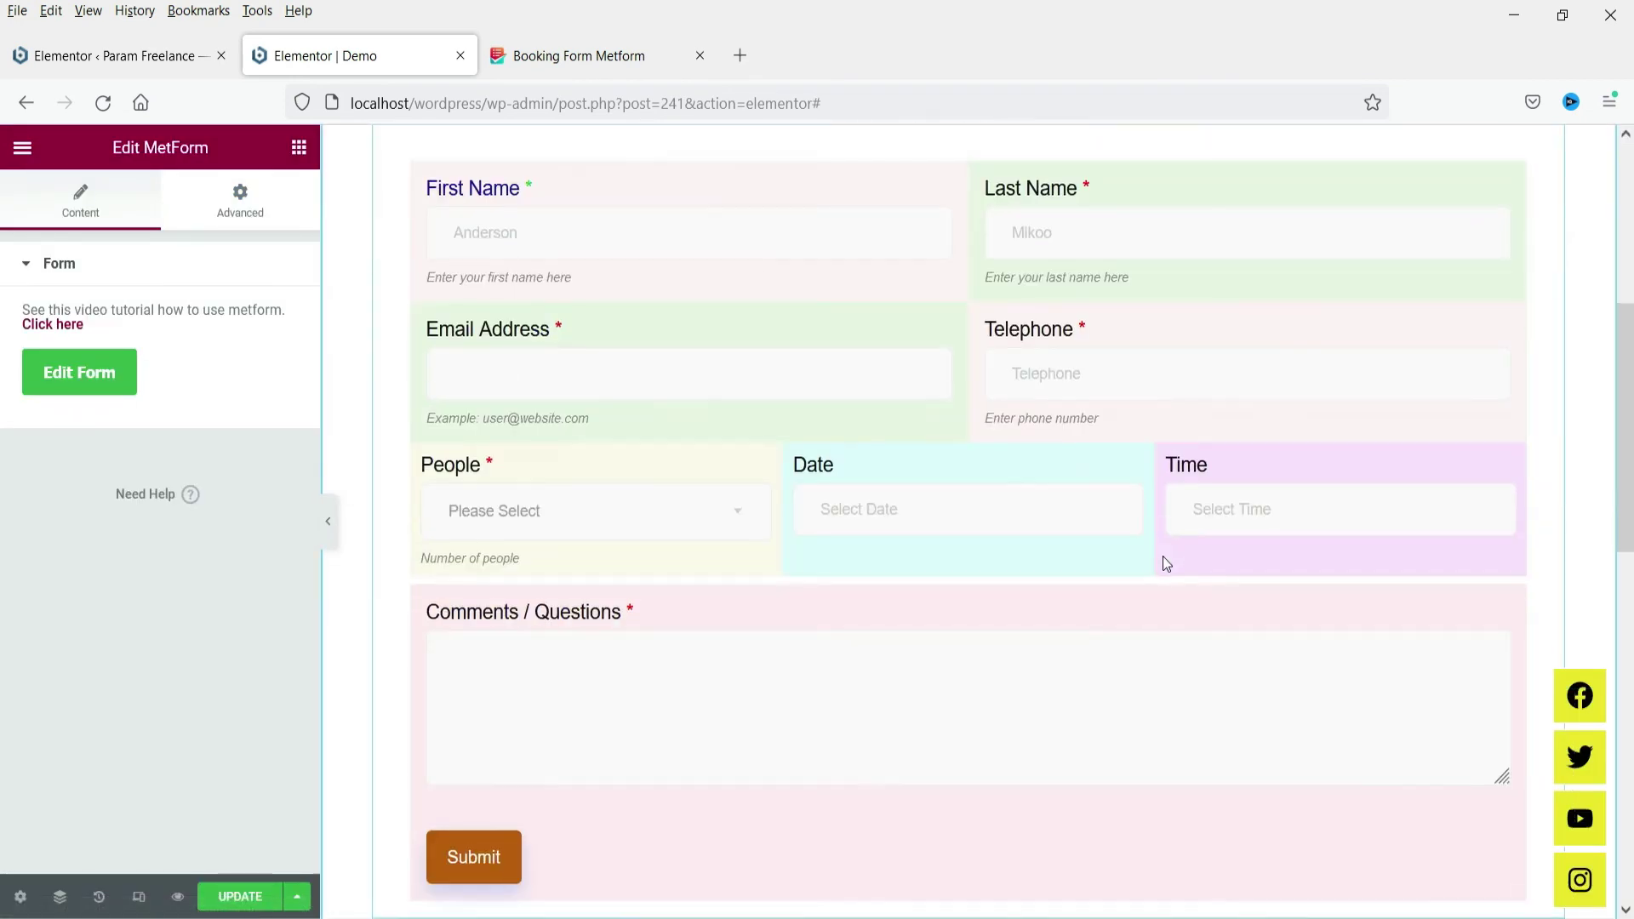
click(246, 895)
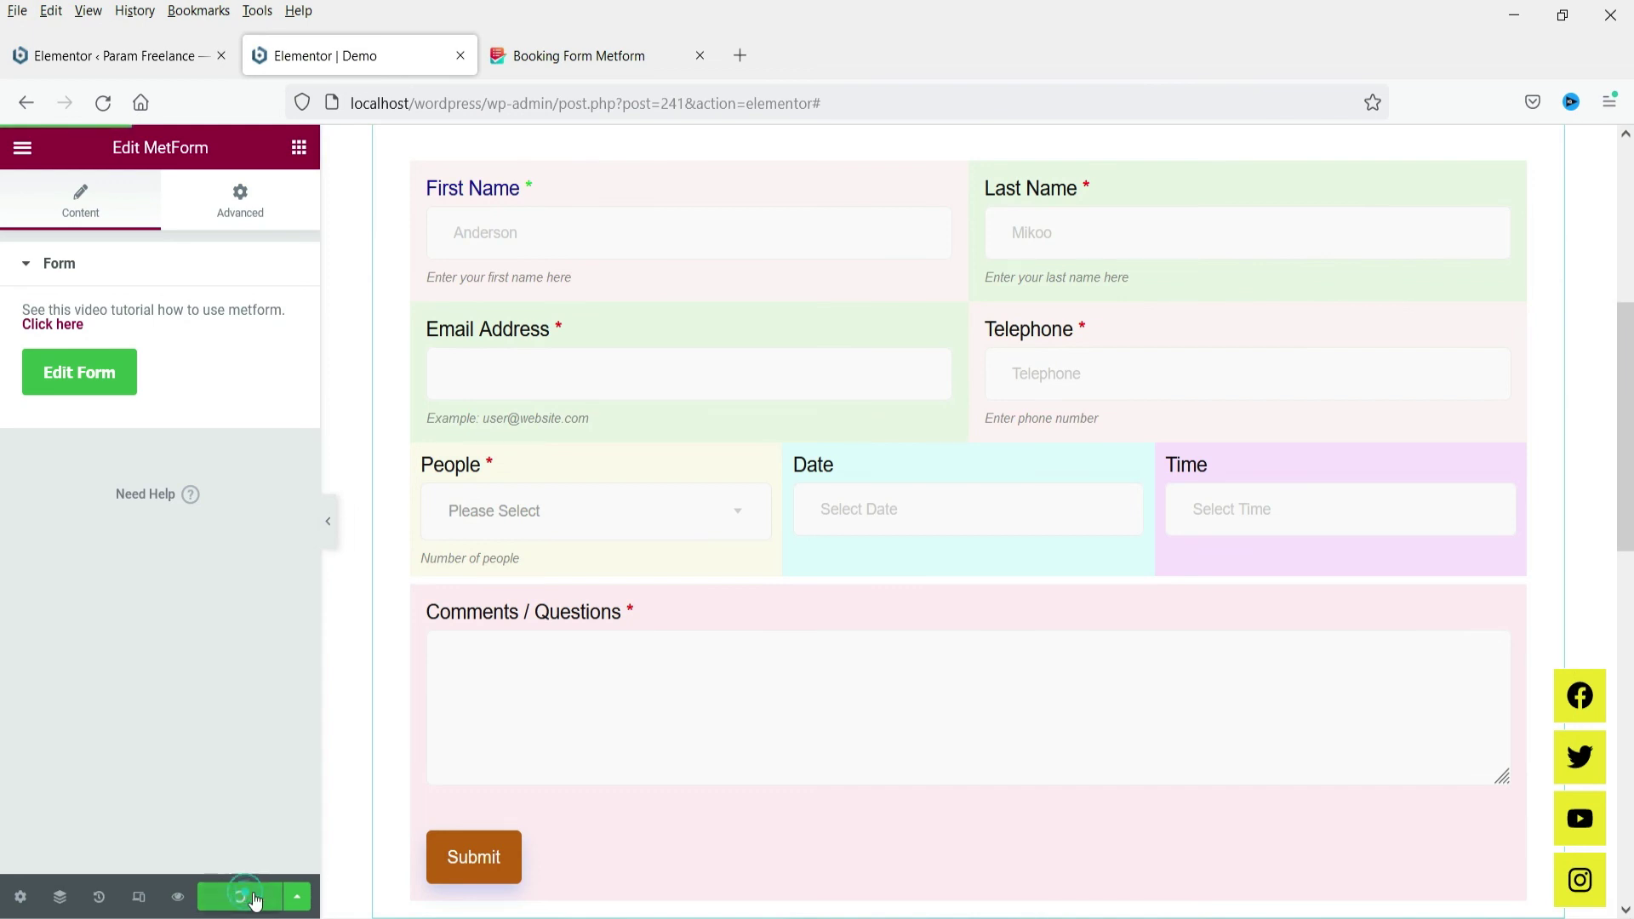
Close the Booking Form Metform tab and open the live Demo page via View Page
click(700, 55)
click(22, 148)
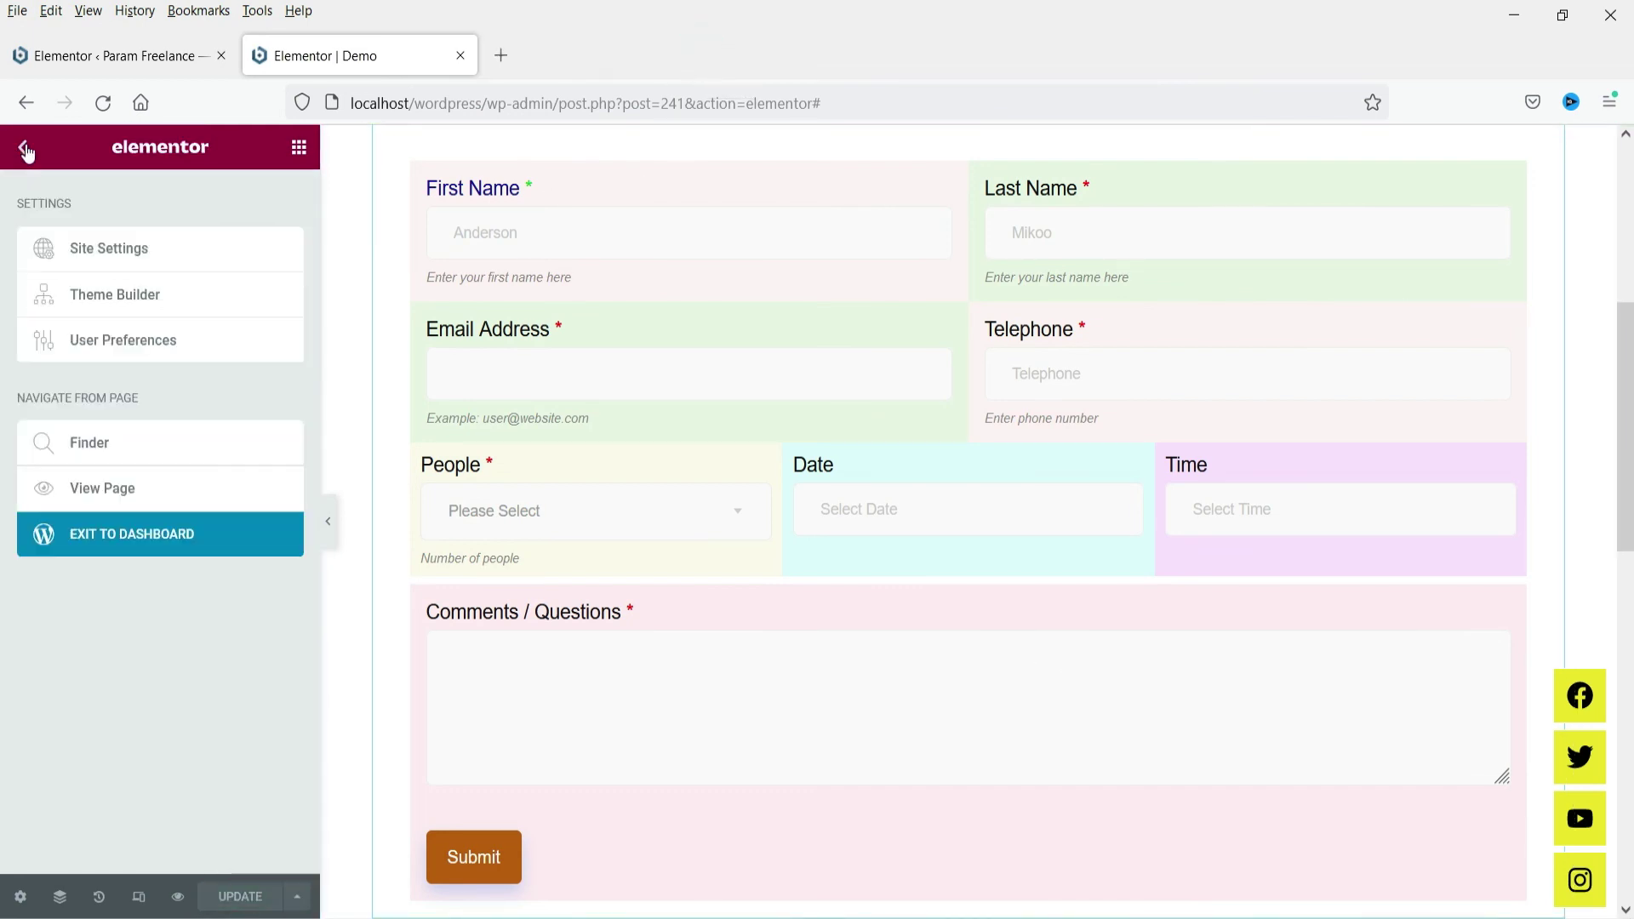
click(128, 488)
Inspect the booking form and orange Submit button live, then return to the Elementor Demo editor
click(636, 51)
scroll(359, 407, down, 4)
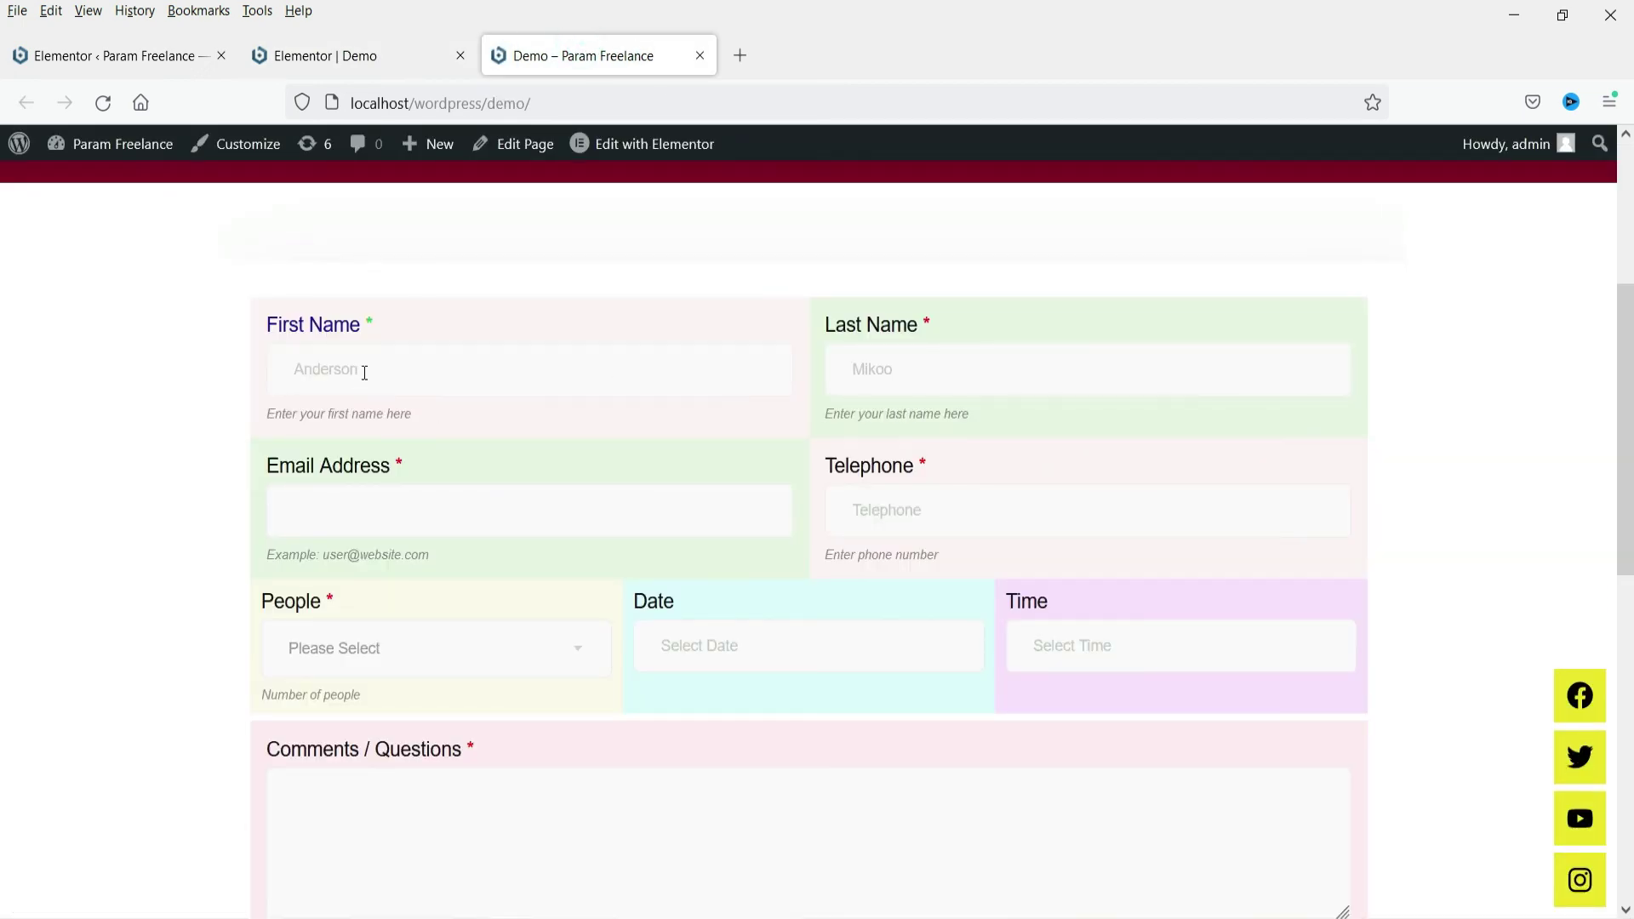
scroll(1004, 405, down, 4)
scroll(1004, 405, up, 4)
drag(1622, 352, 1622, 404)
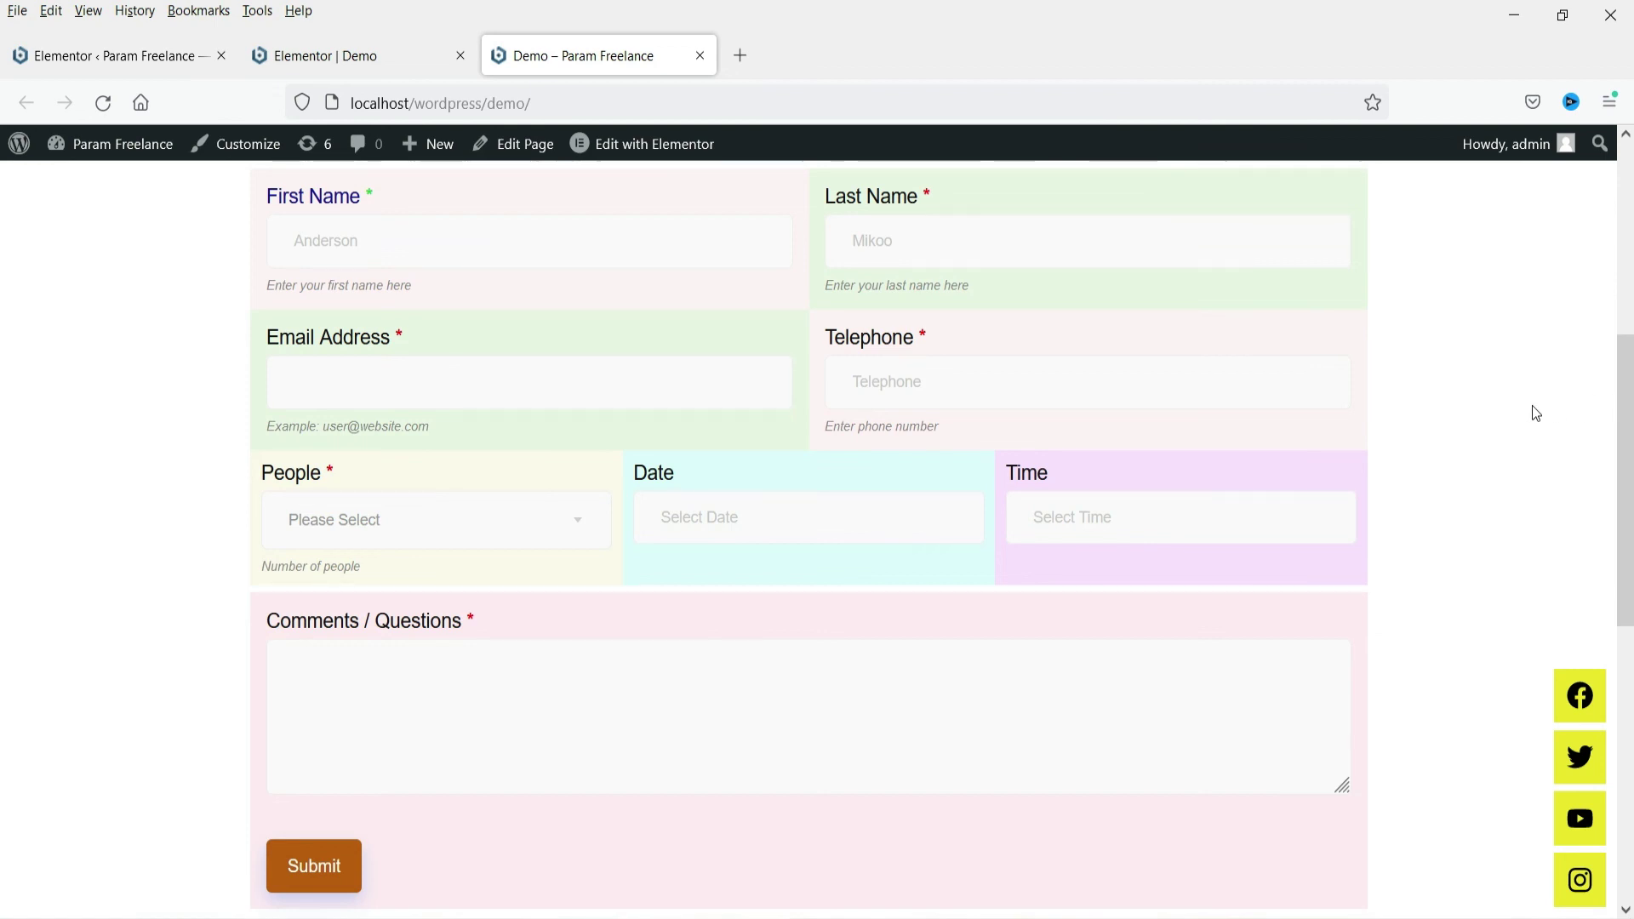
click(353, 56)
scroll(1049, 458, down, 4)
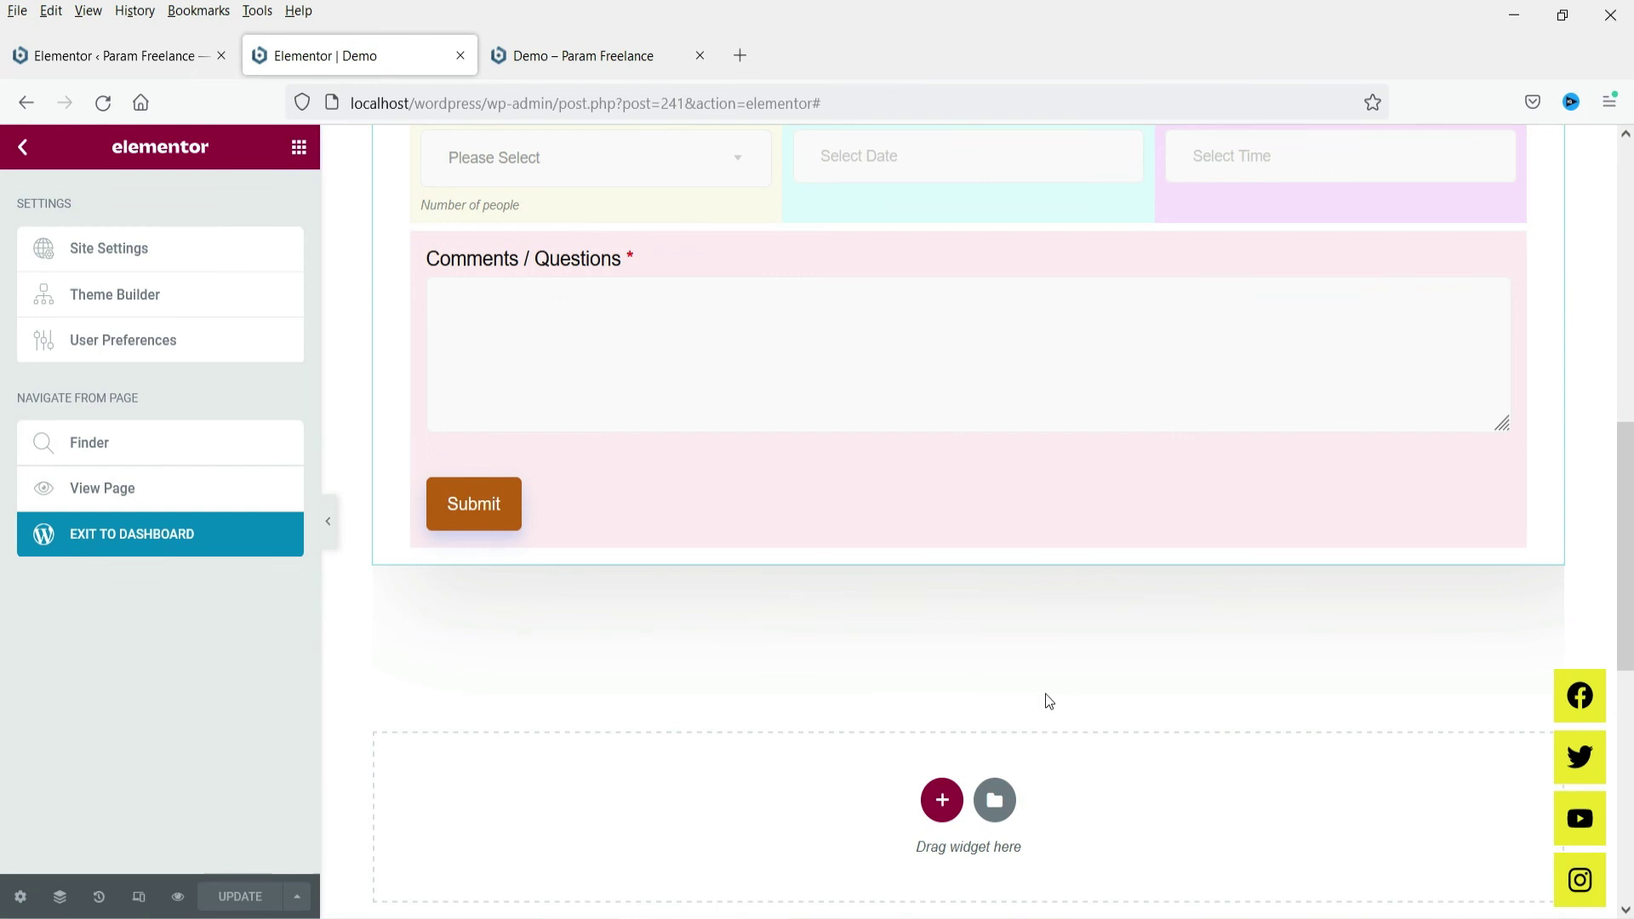
Add a one-column section below the form and place a MetForm widget in it
click(943, 800)
click(683, 859)
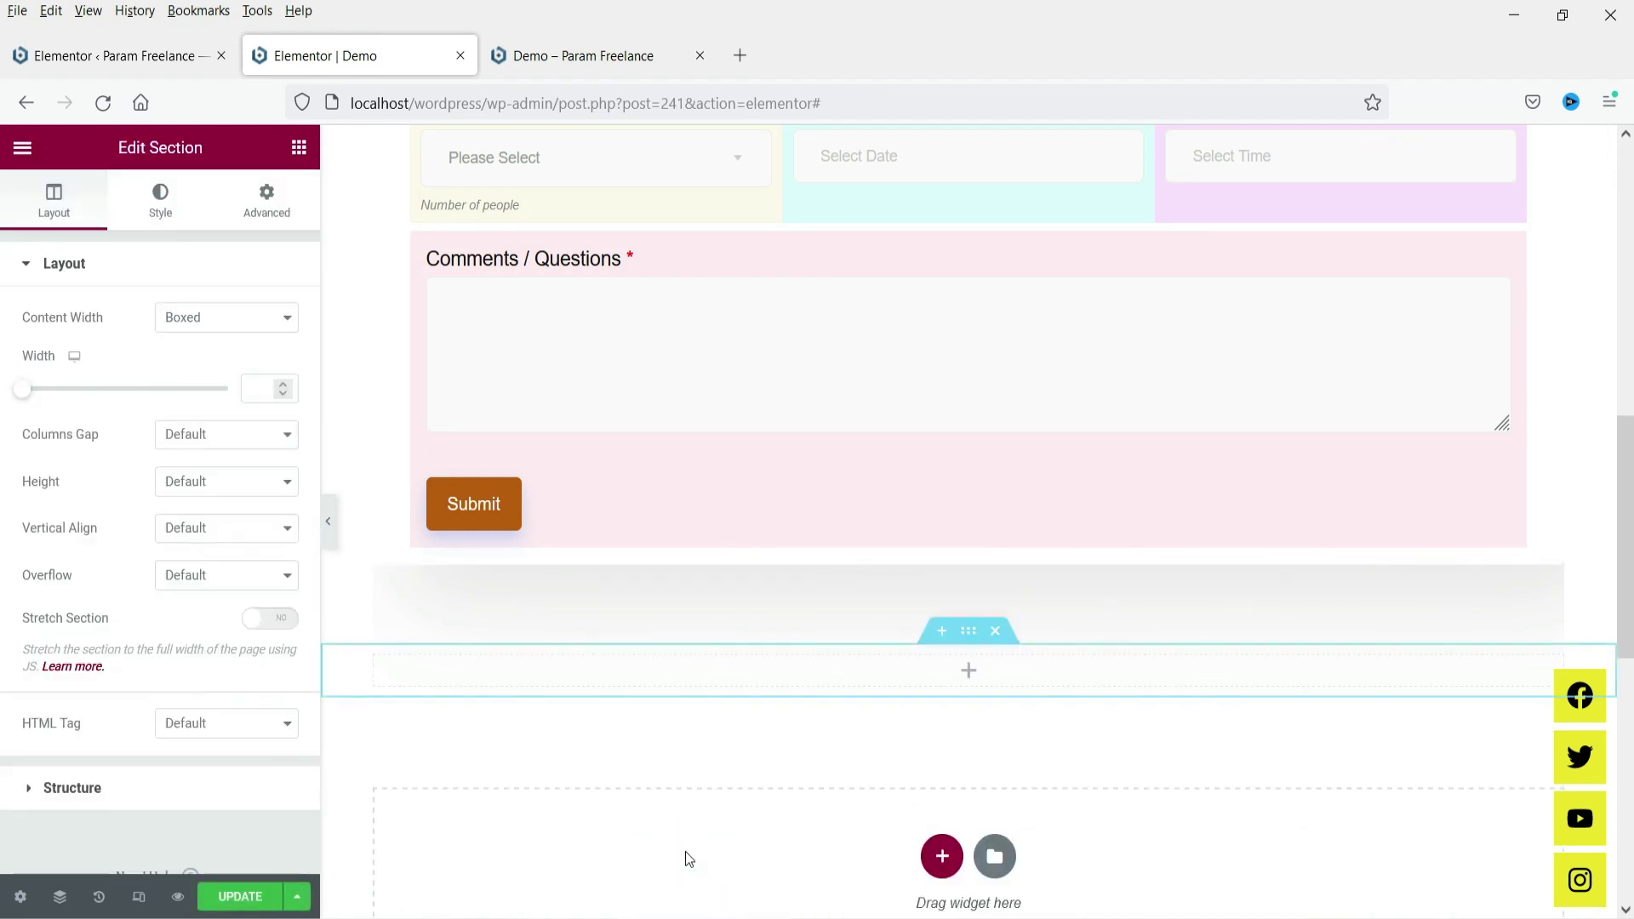
click(971, 673)
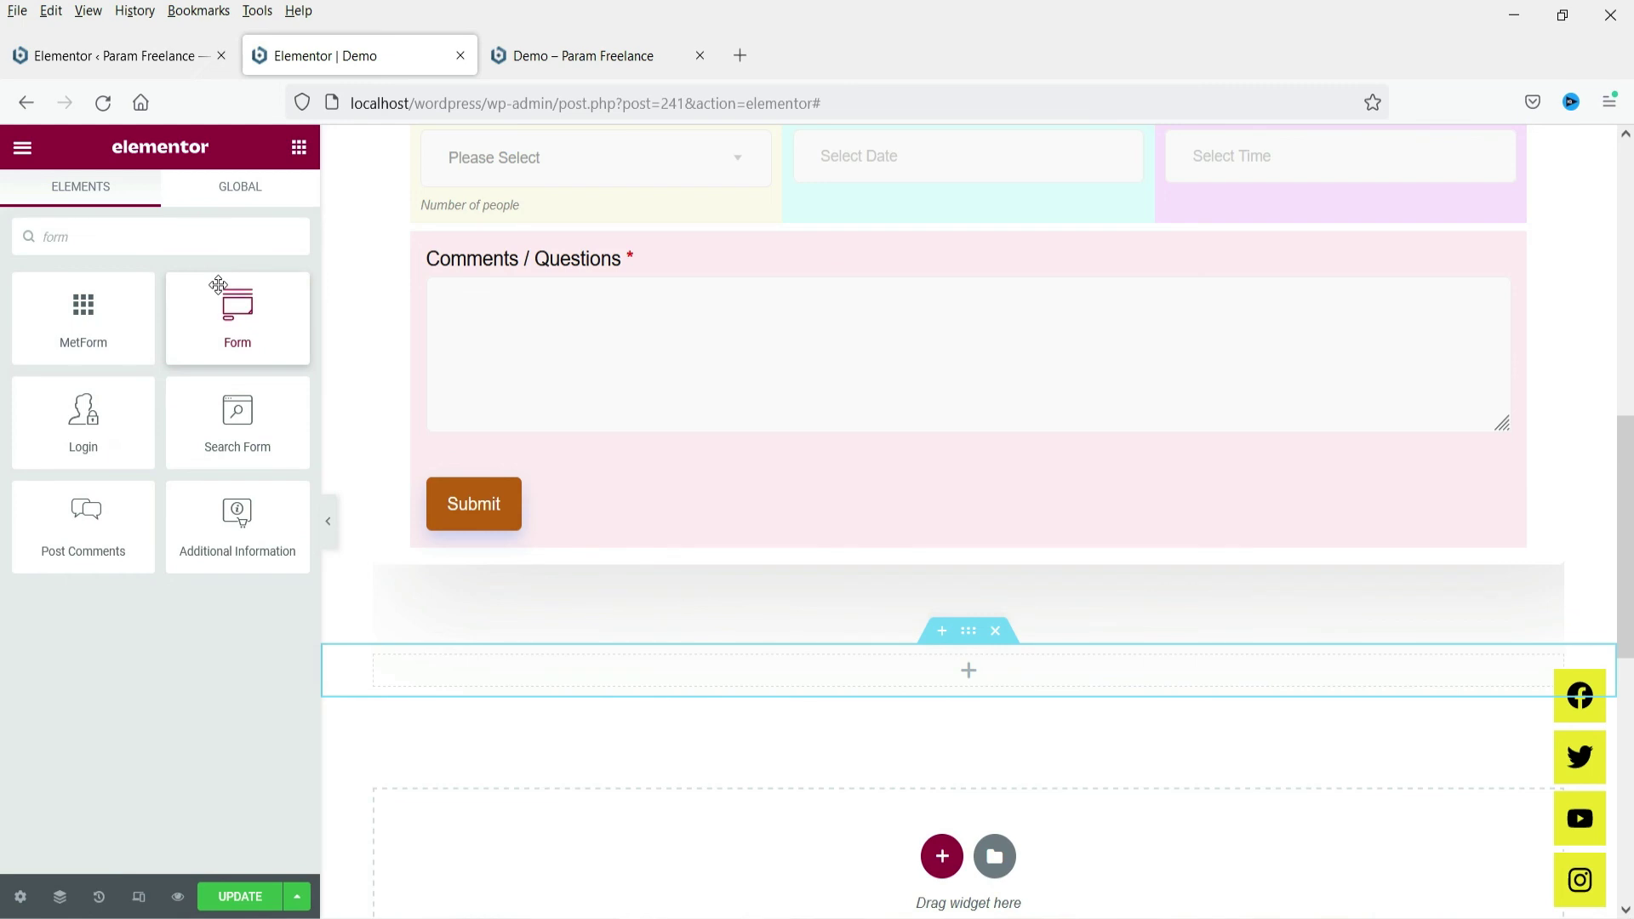
drag(107, 343, 809, 664)
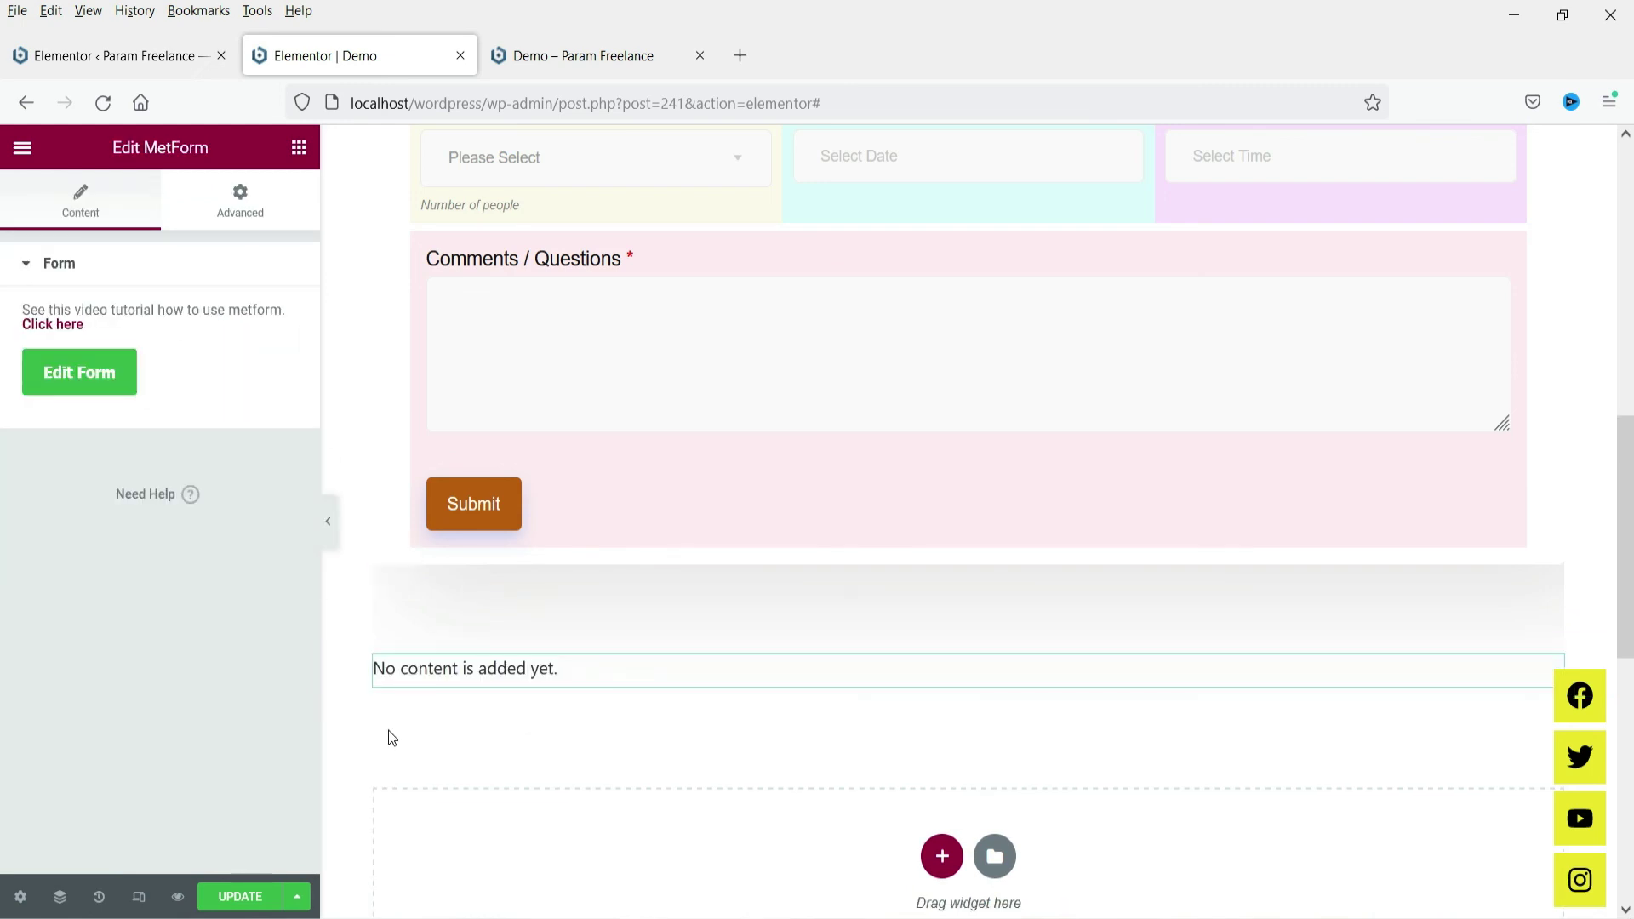
Browse the form picker's saved forms and New options, close it unchanged, and switch to Demo
click(100, 379)
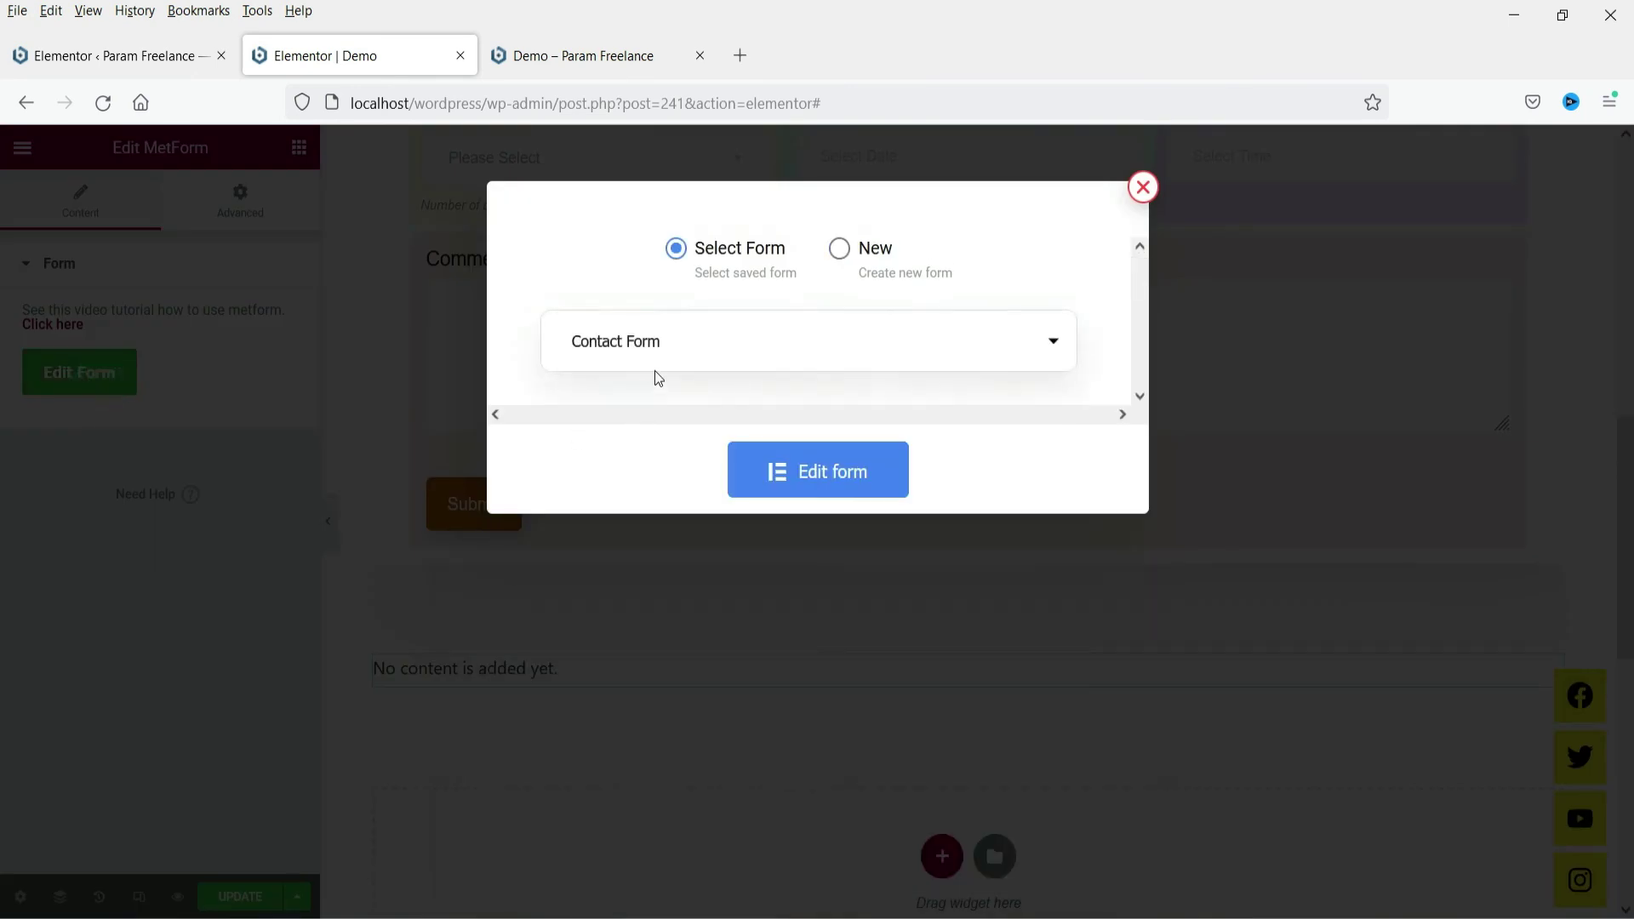
click(694, 344)
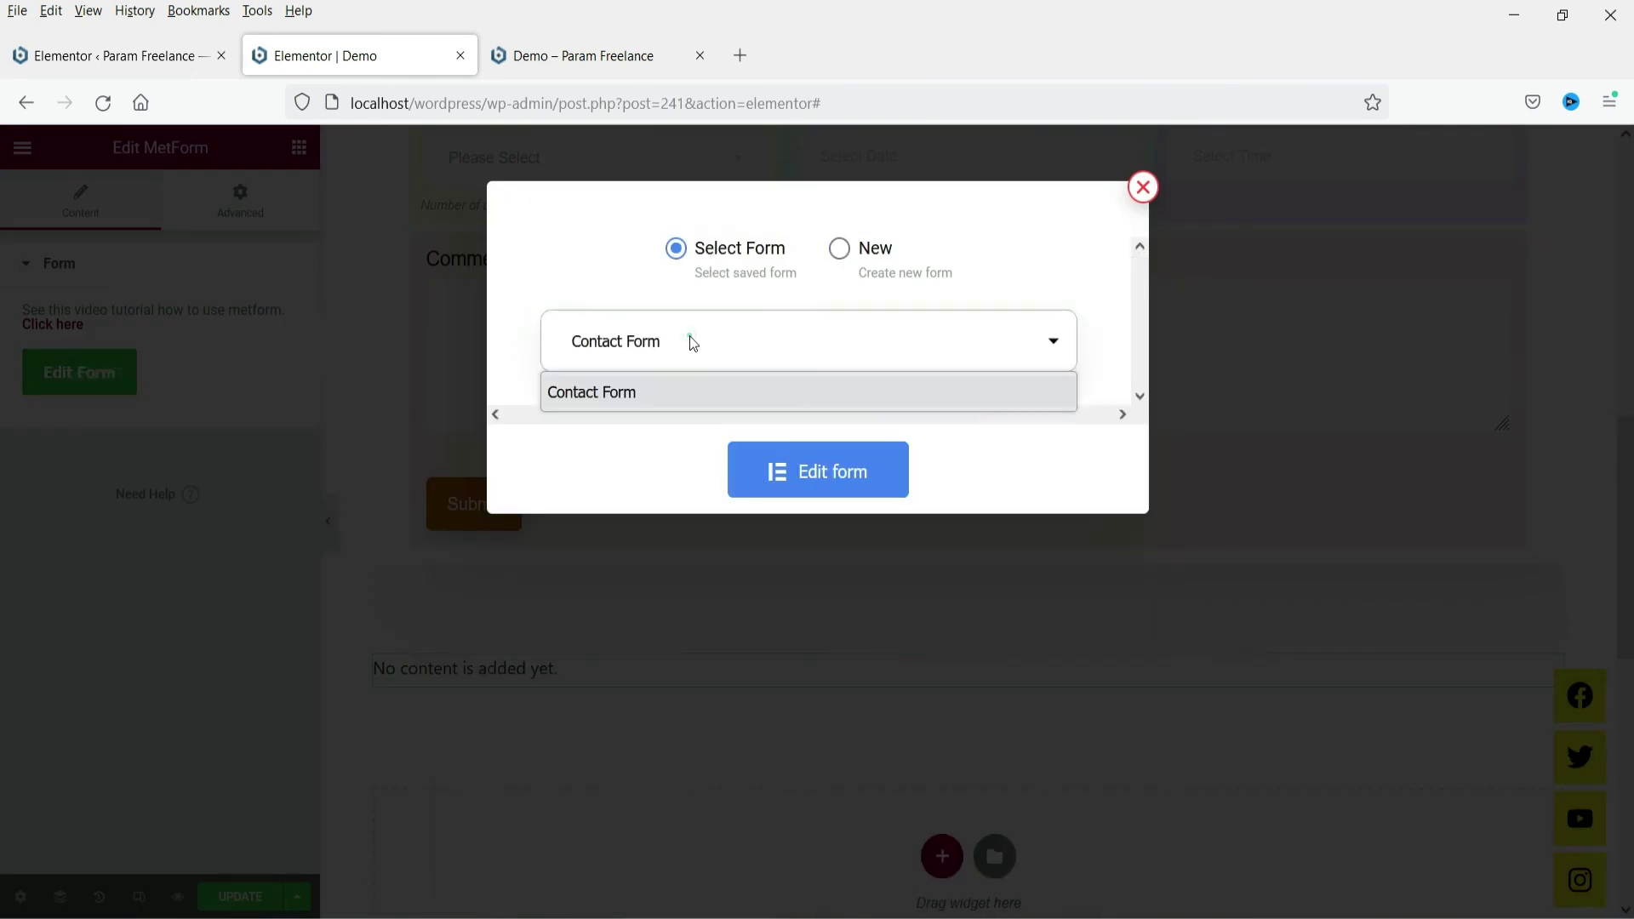
click(688, 395)
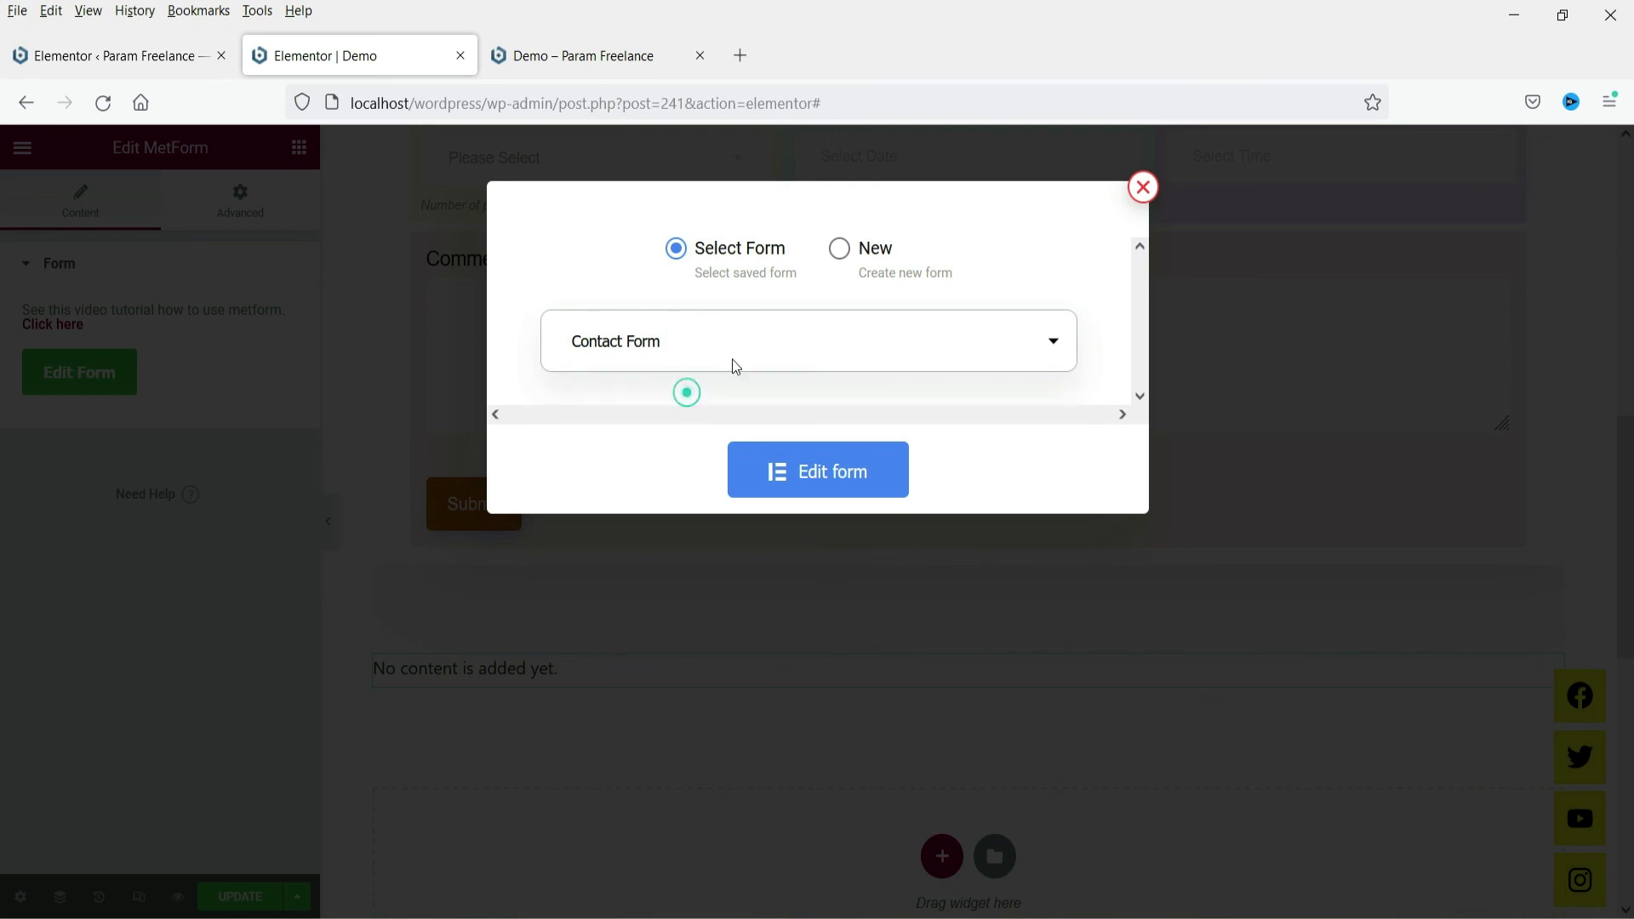
click(841, 256)
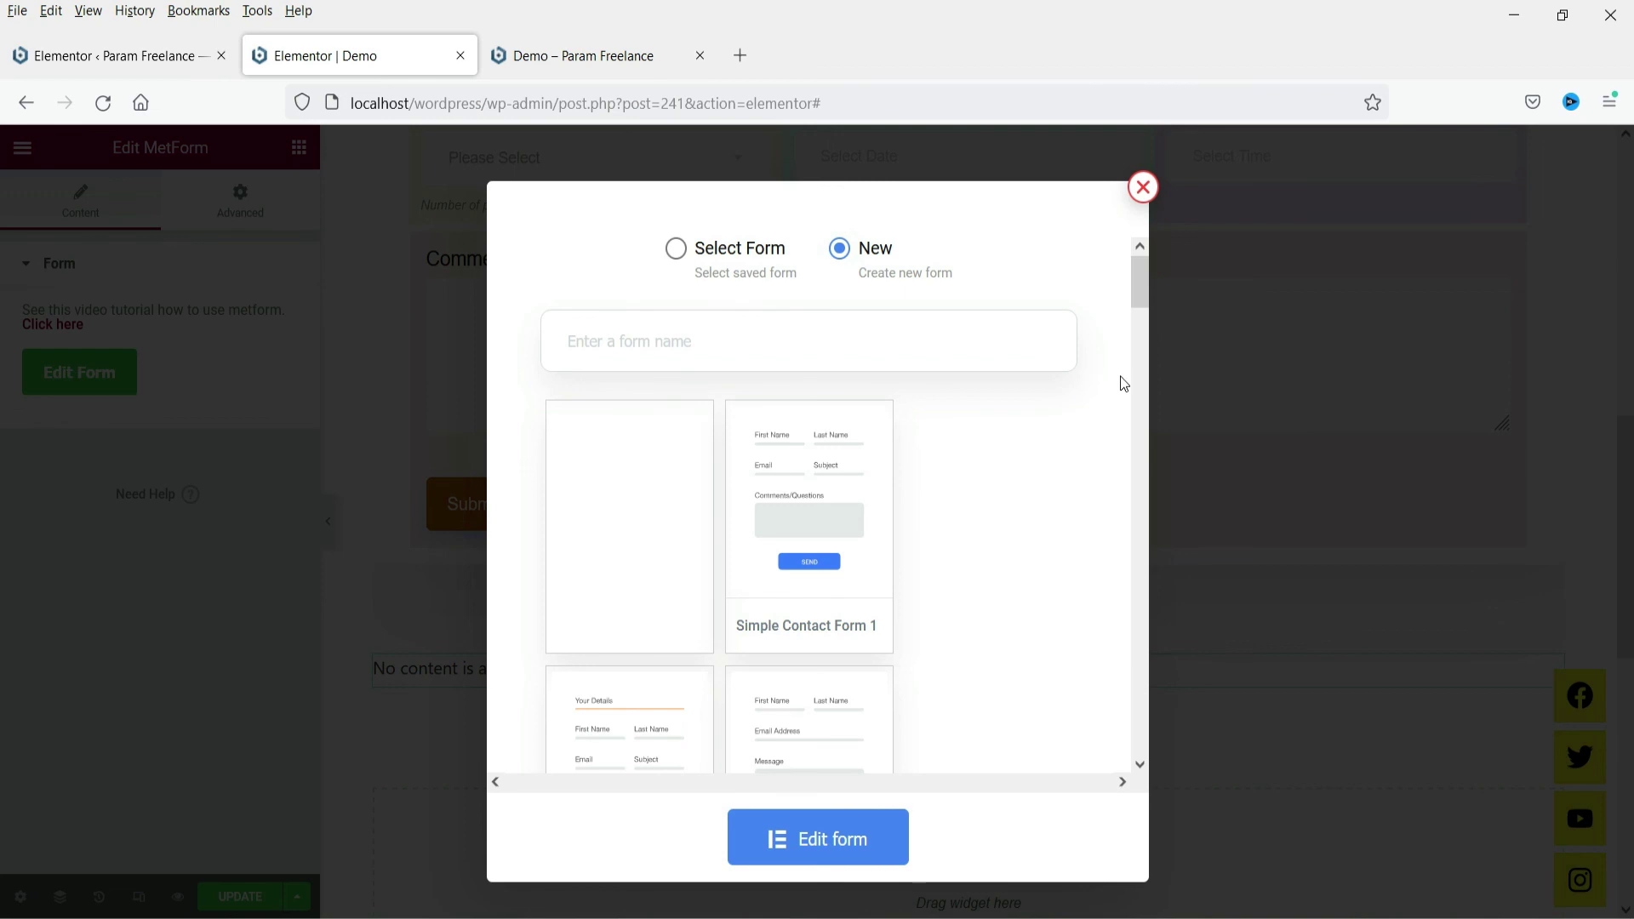
click(1143, 187)
click(556, 56)
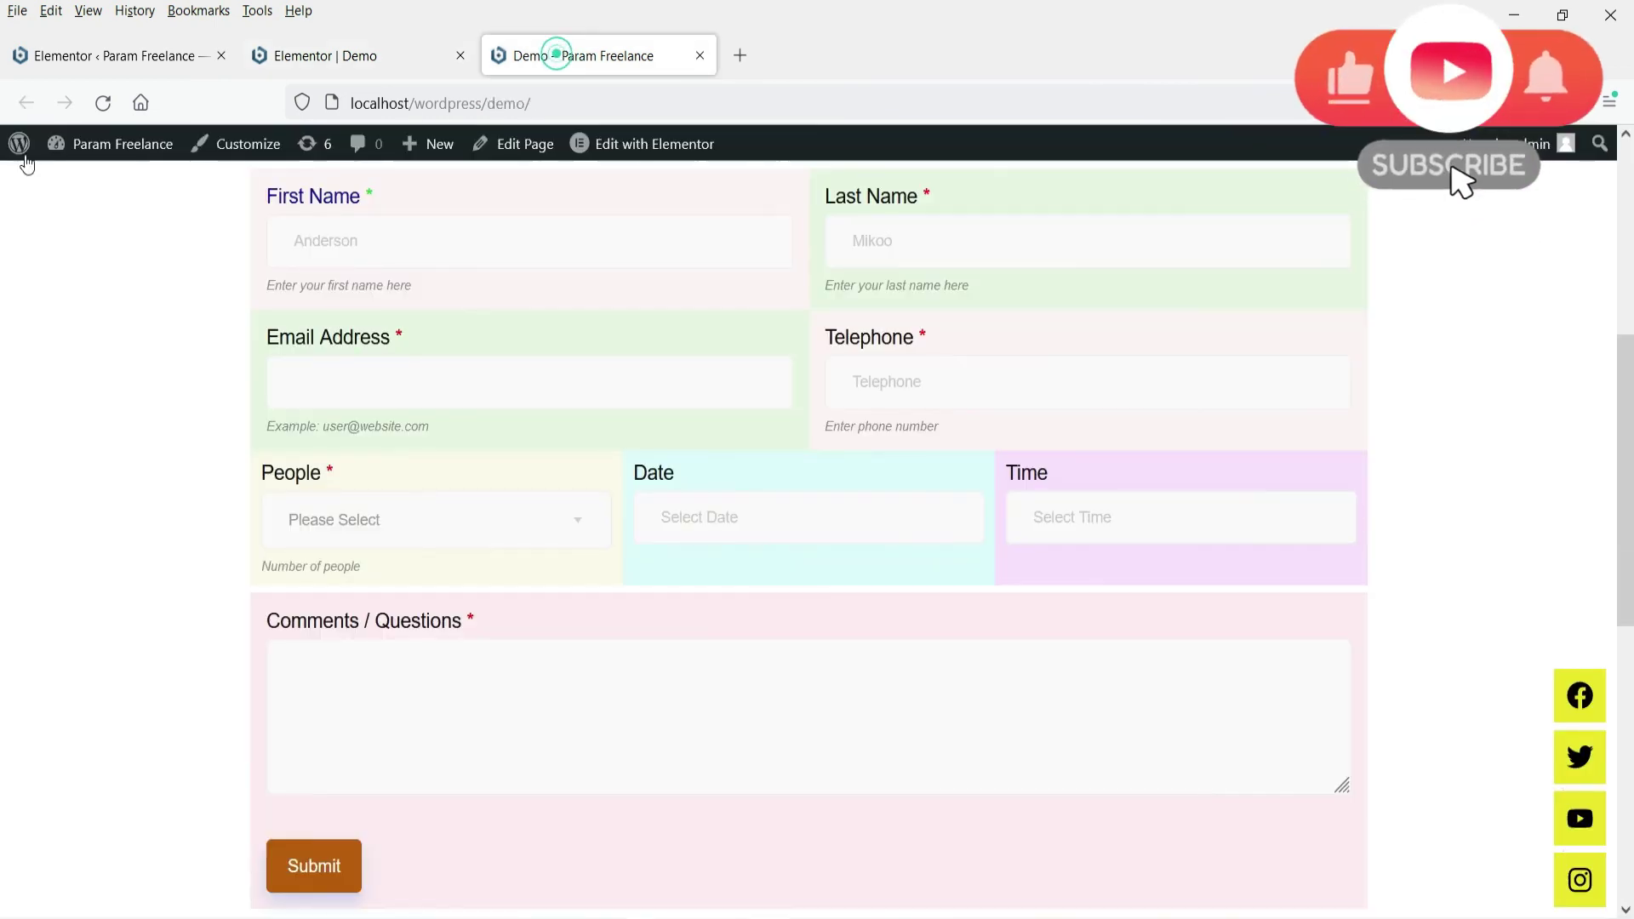
From the Dashboard, open Contact Form in Elementor via MetForm > Forms
click(78, 176)
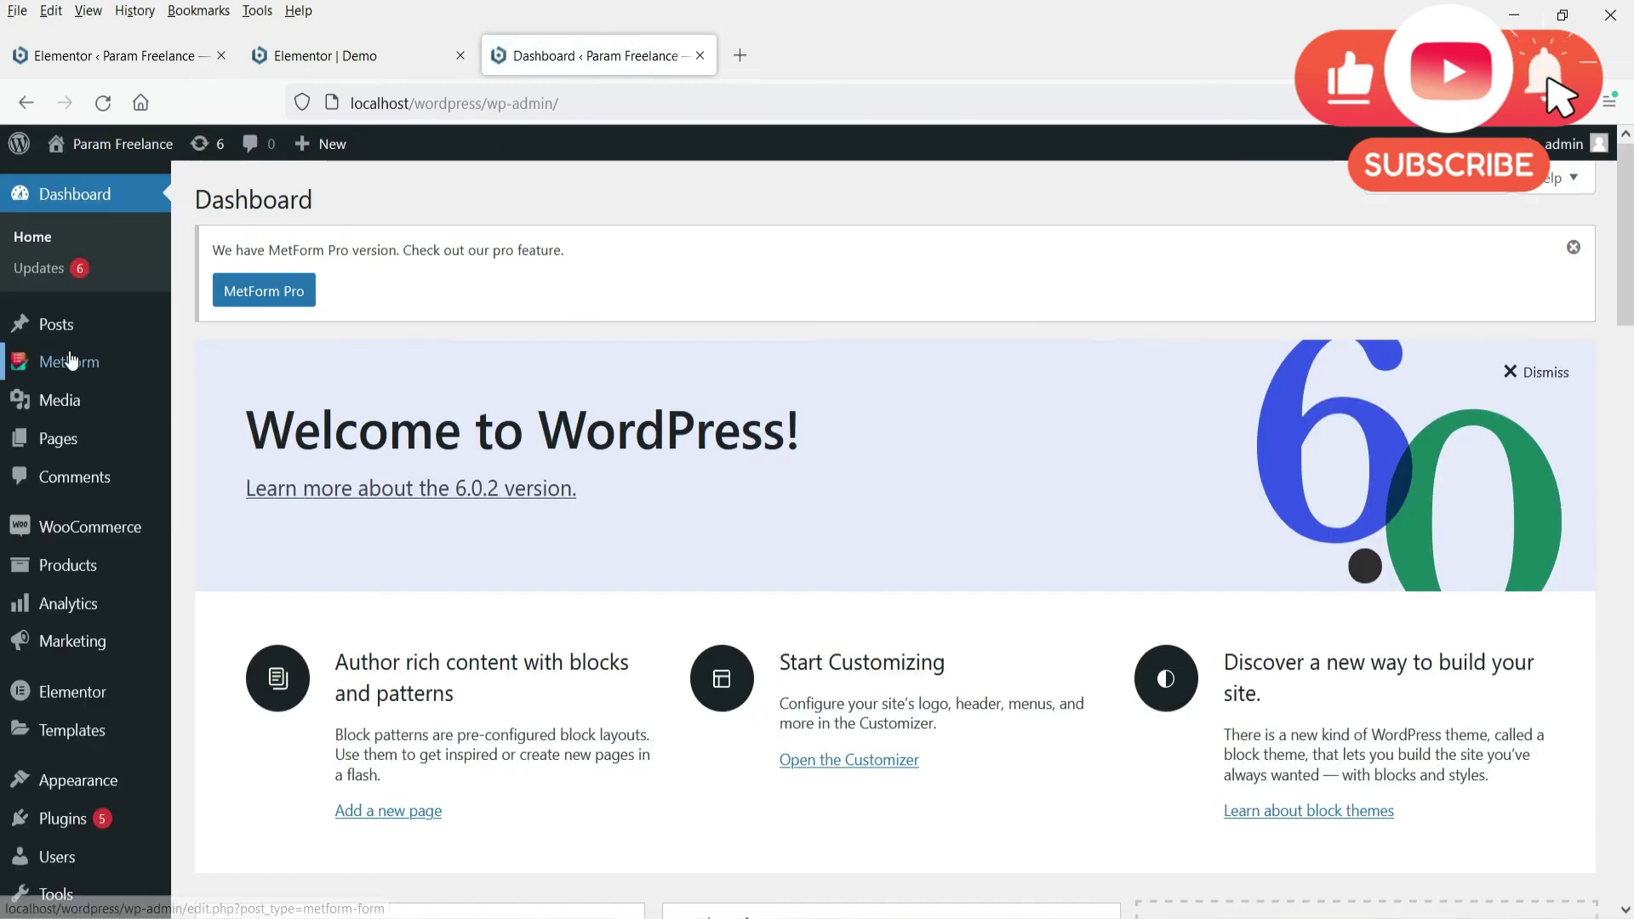
mouse_move(69, 364)
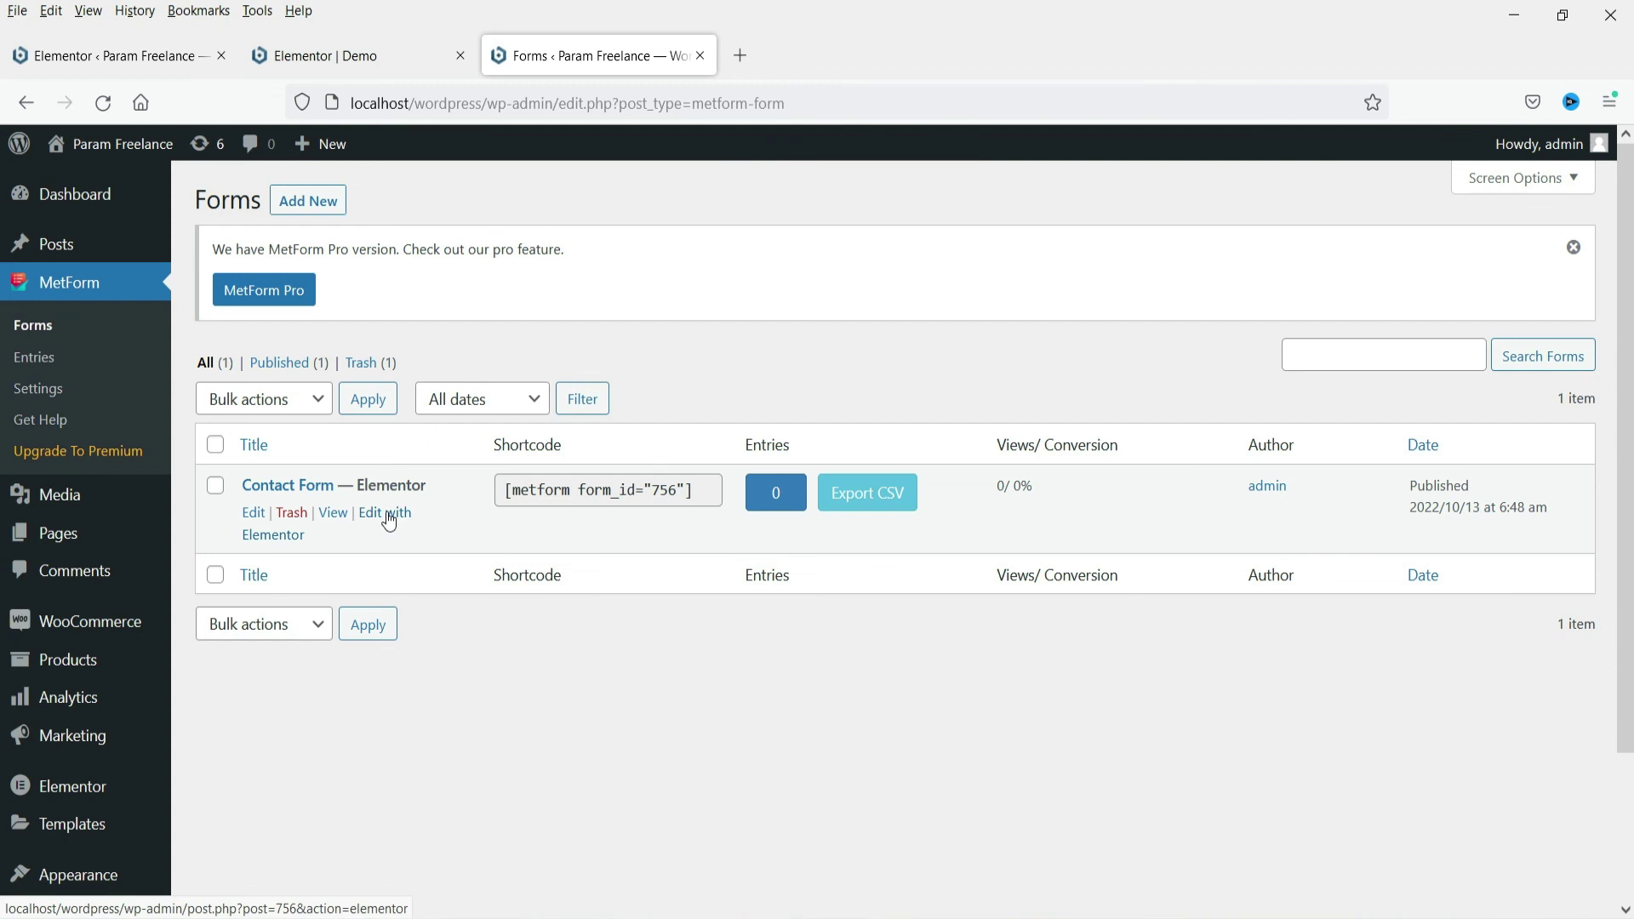
click(390, 515)
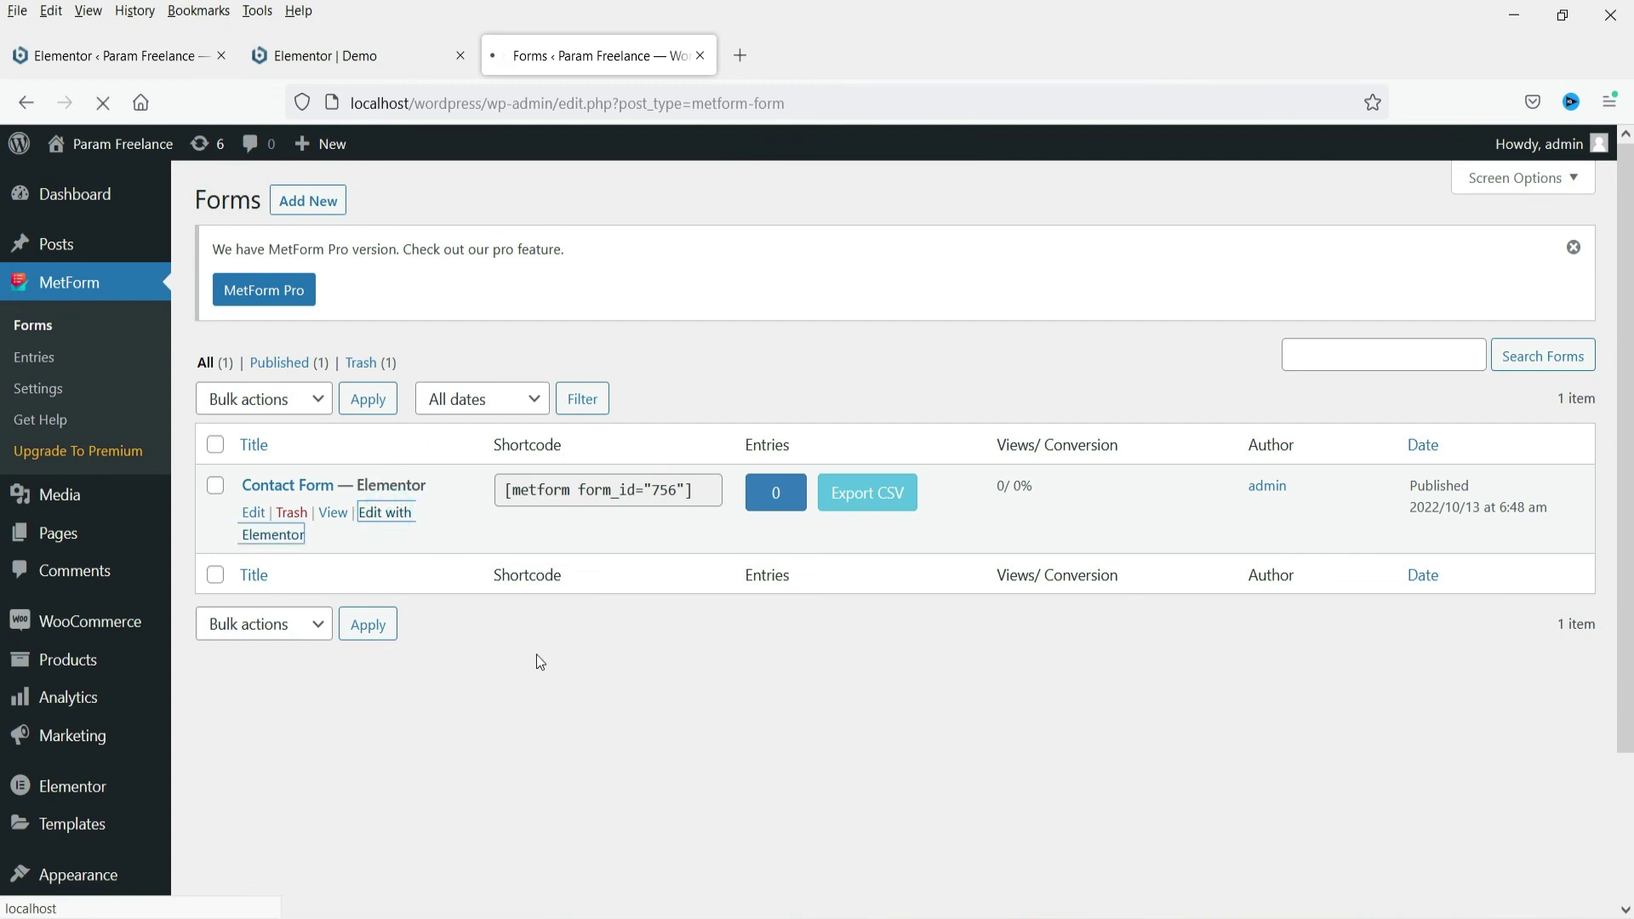